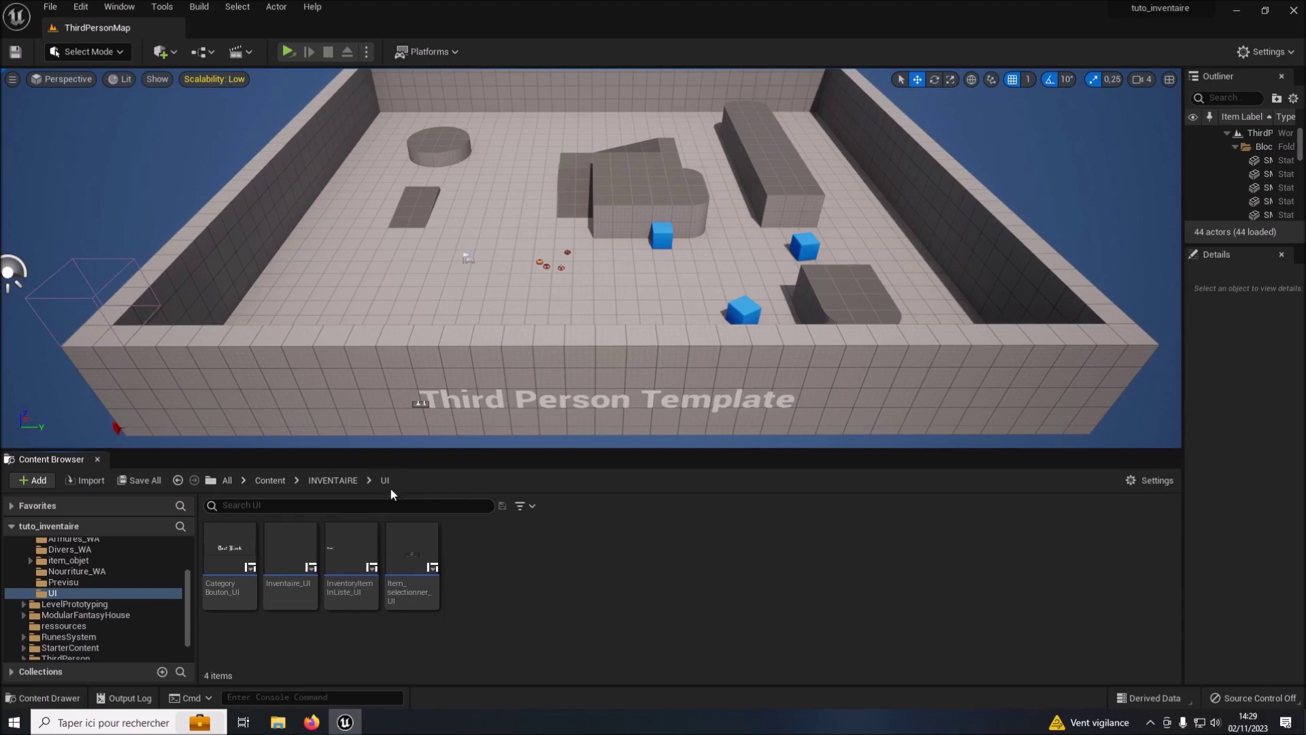
Create a User Widget blueprint named ItemPreview_UI in INVENTAIRE/UI and open it.
{"action": "right_click", "coordinate": [479, 557]}
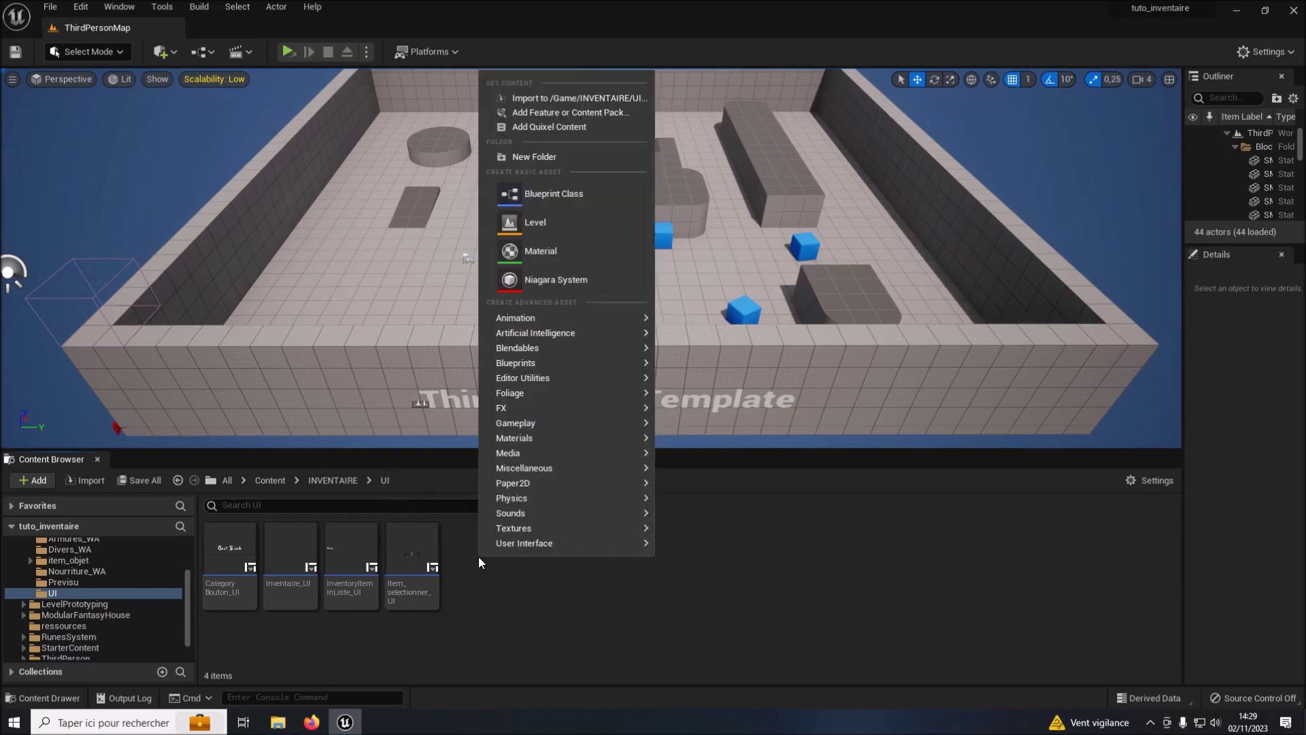
{"action": "mouse_move", "coordinate": [513, 544]}
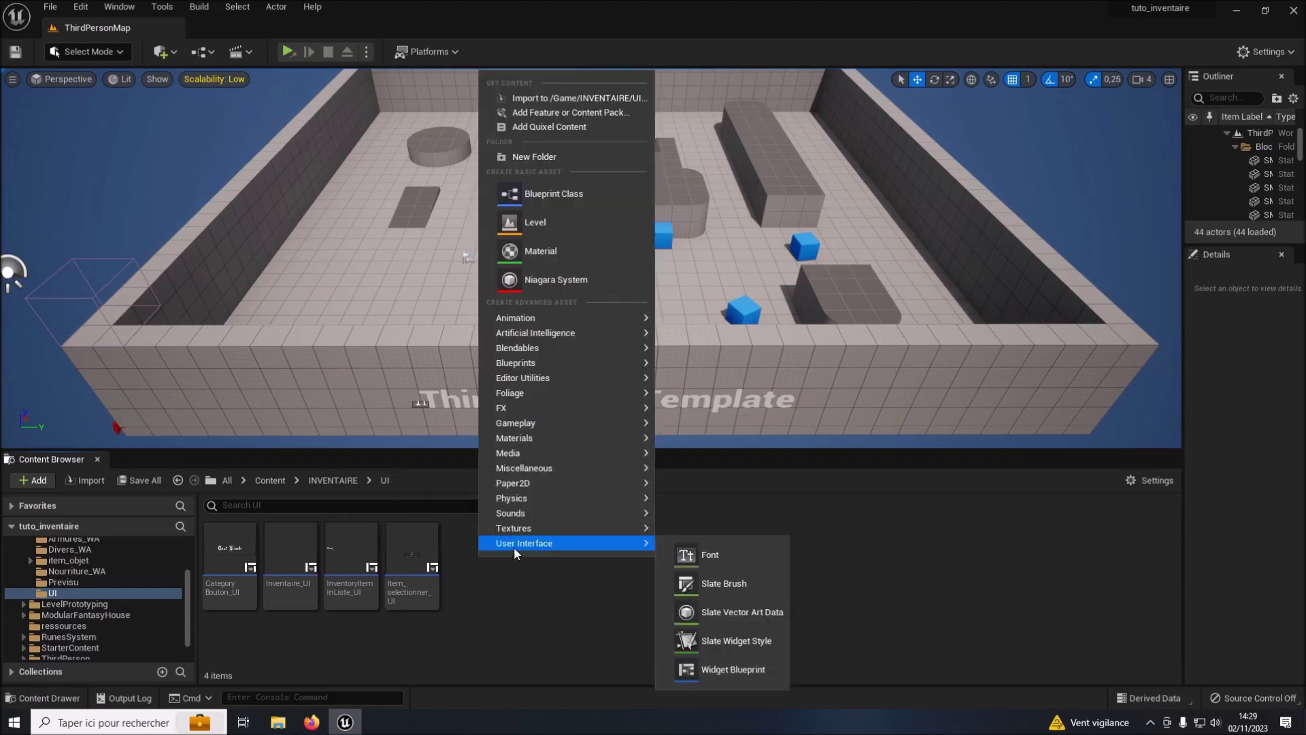
{"action": "left_click", "coordinate": [704, 672]}
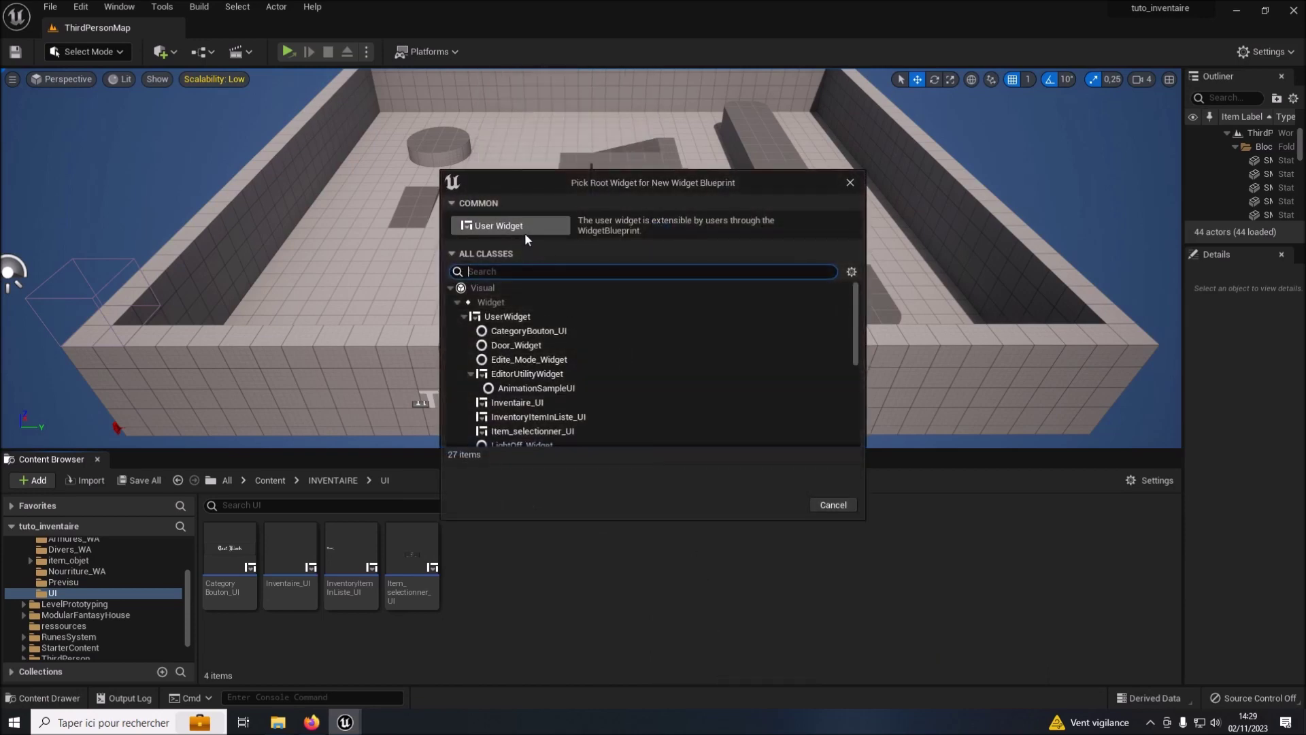
{"action": "left_click", "coordinate": [524, 227]}
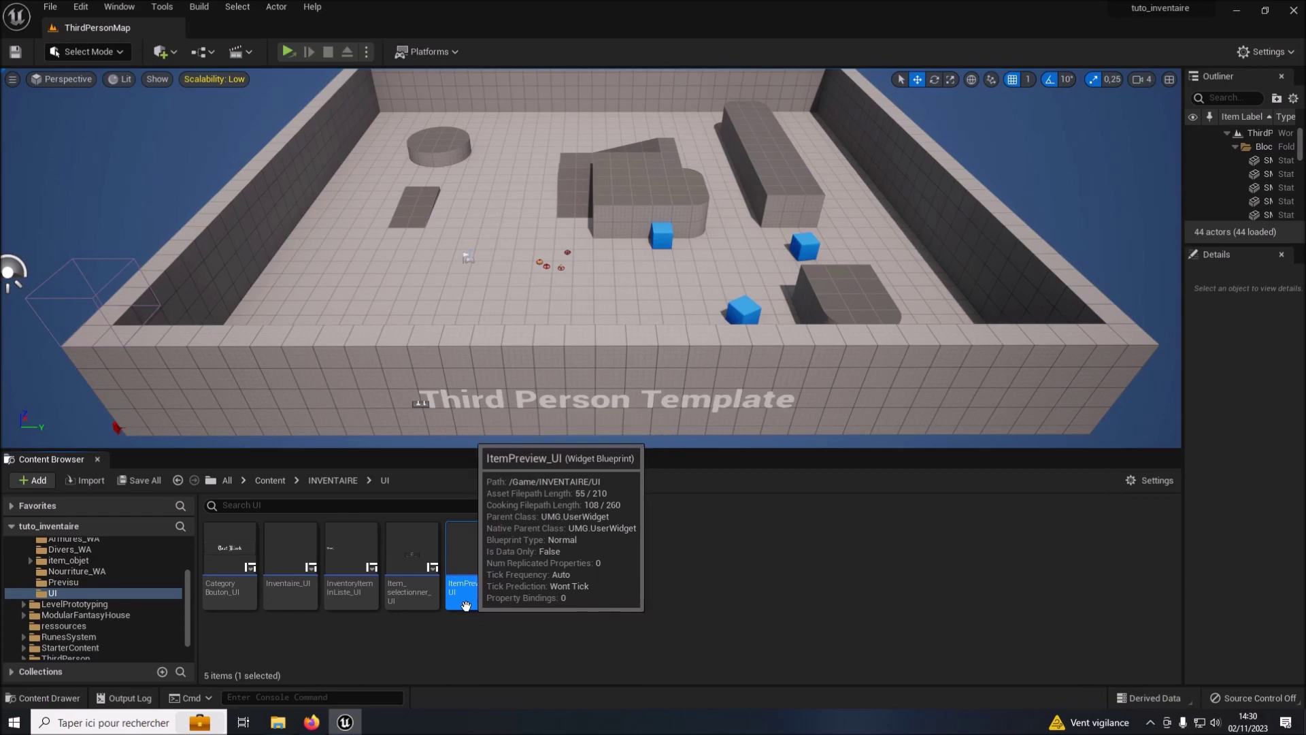
{"action": "double_click", "coordinate": [470, 555]}
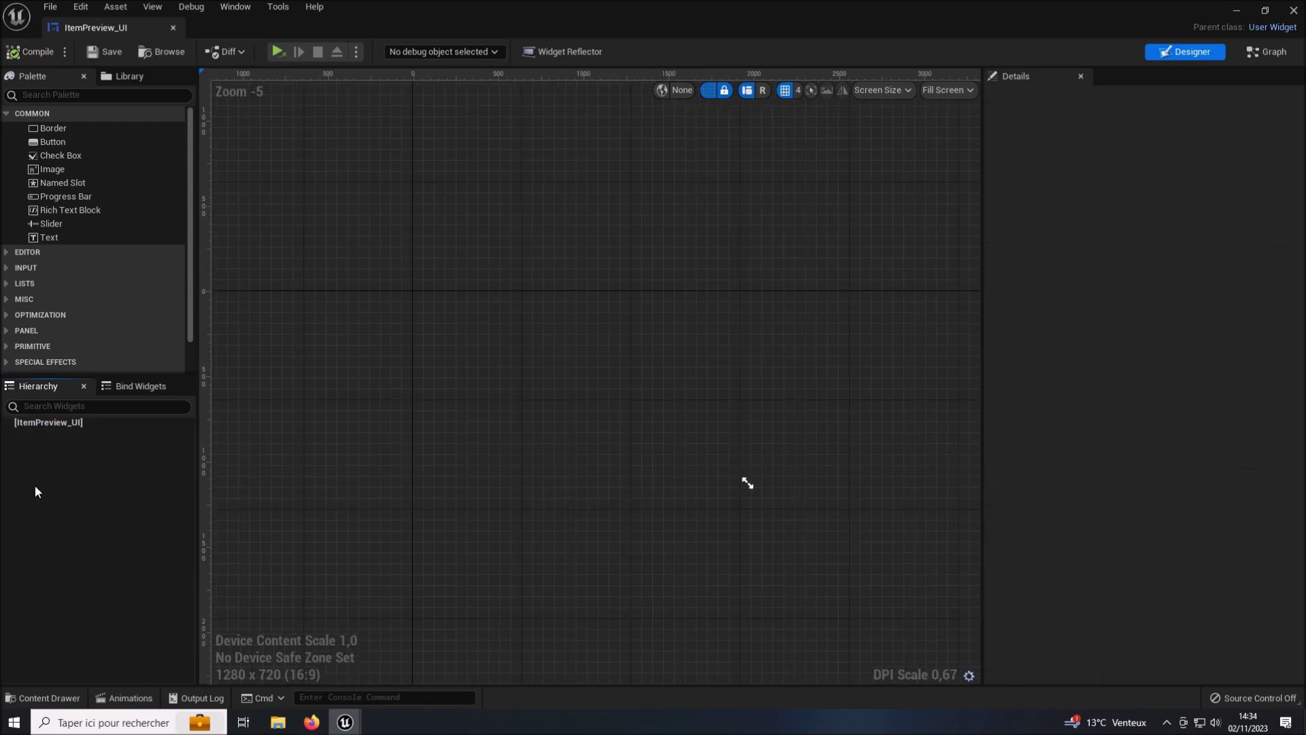
Add an Image to ItemPreview_UI and assign the T_previsu_Mat material as its brush.
{"action": "mouse_move", "coordinate": [12, 172]}
{"action": "left_mouse_down"}
{"action": "mouse_move", "coordinate": [6, 413]}
{"action": "mouse_move", "coordinate": [30, 422]}
{"action": "left_mouse_up"}
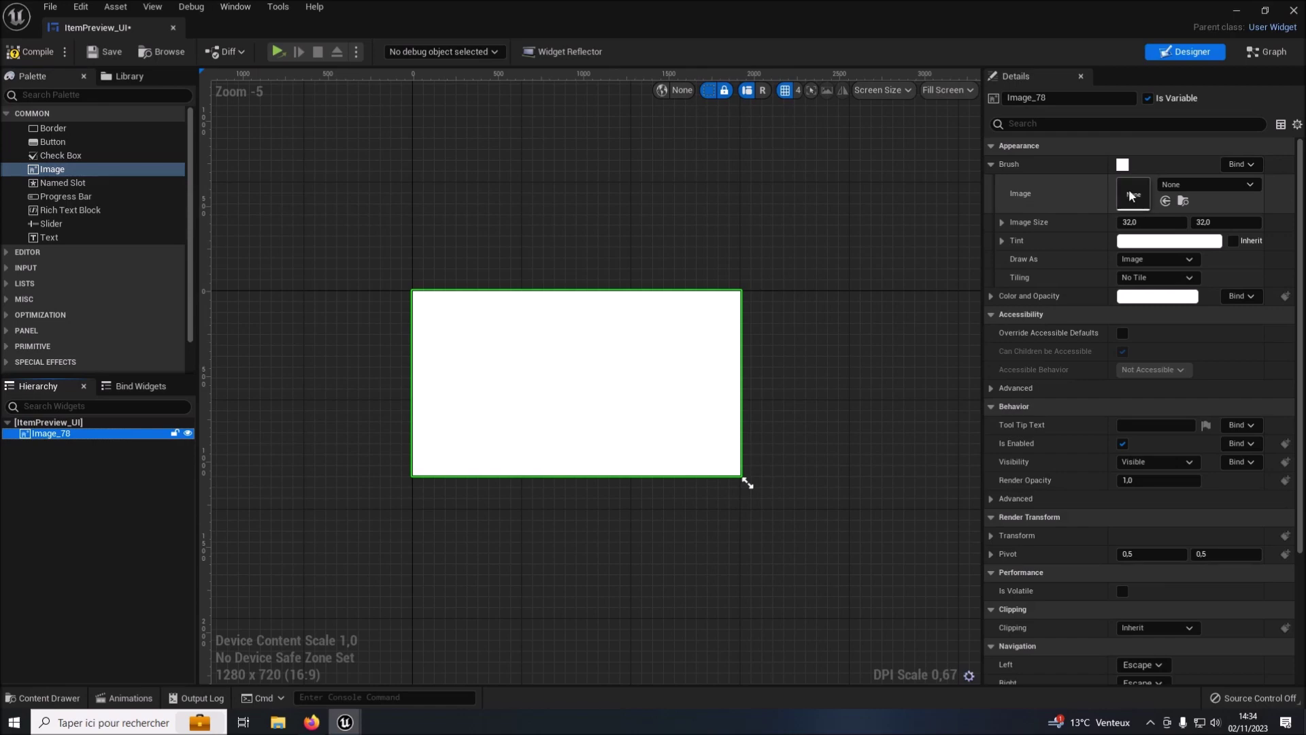
{"action": "left_click", "coordinate": [1236, 10]}
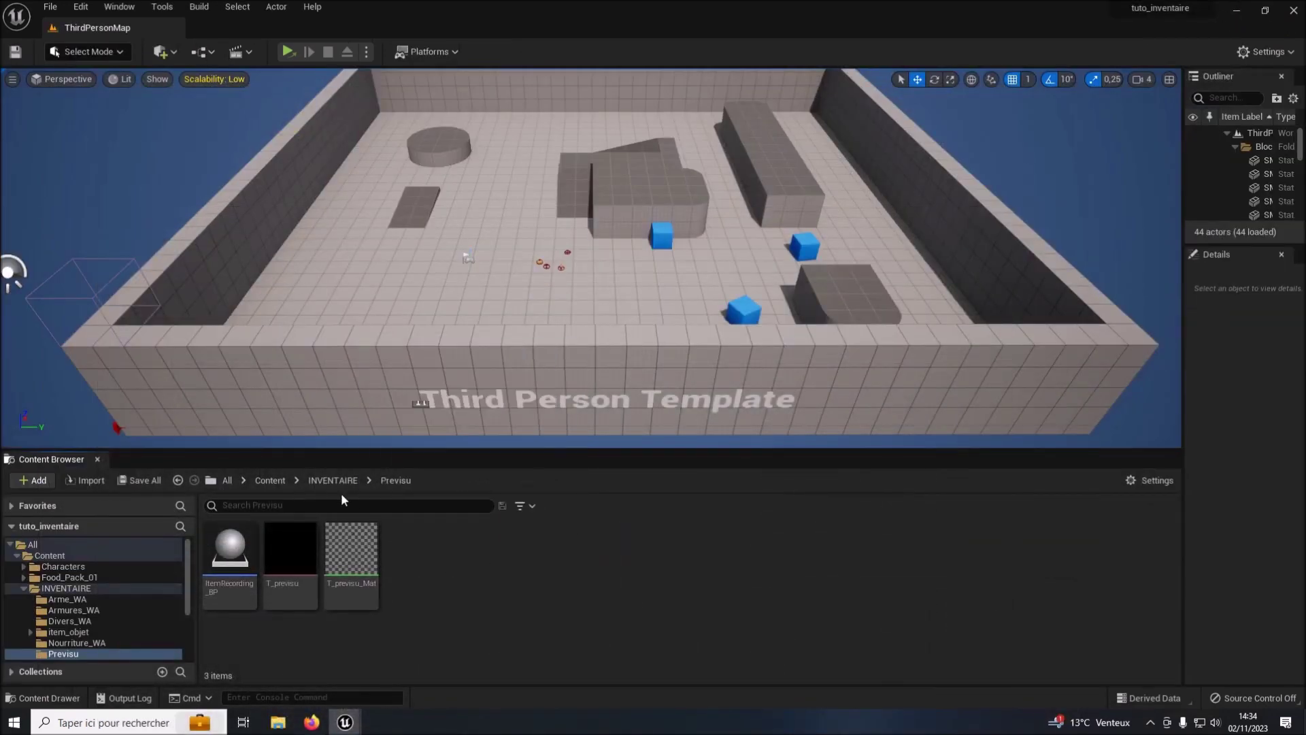
{"action": "left_click", "coordinate": [353, 554]}
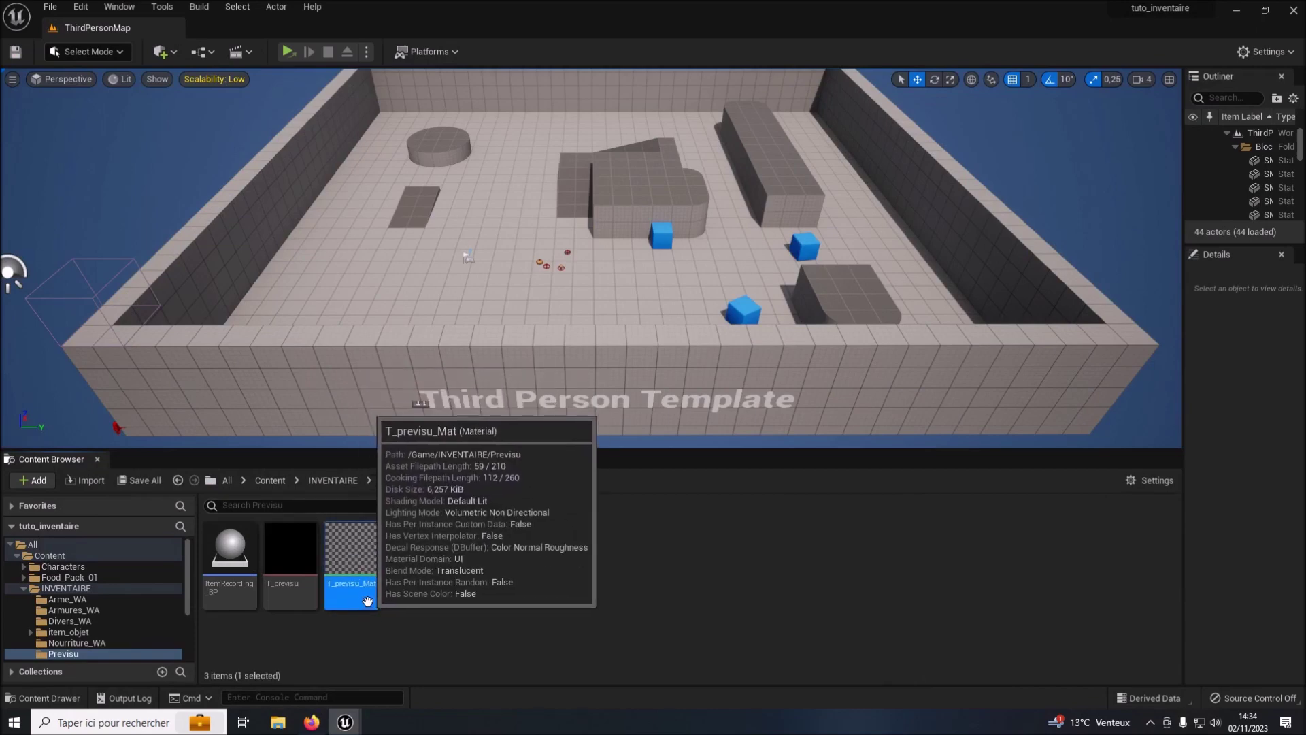
{"action": "mouse_move", "coordinate": [343, 728]}
{"action": "left_click", "coordinate": [406, 676]}
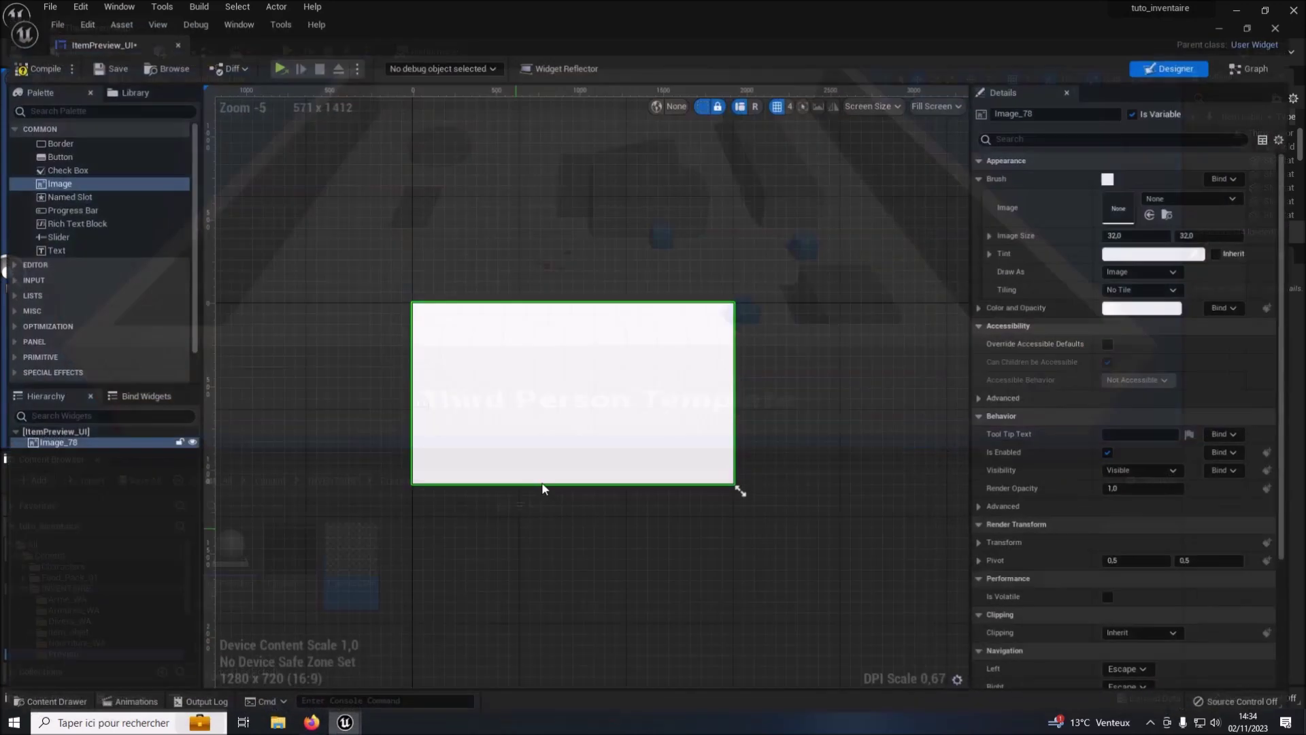
{"action": "left_click", "coordinate": [1165, 201]}
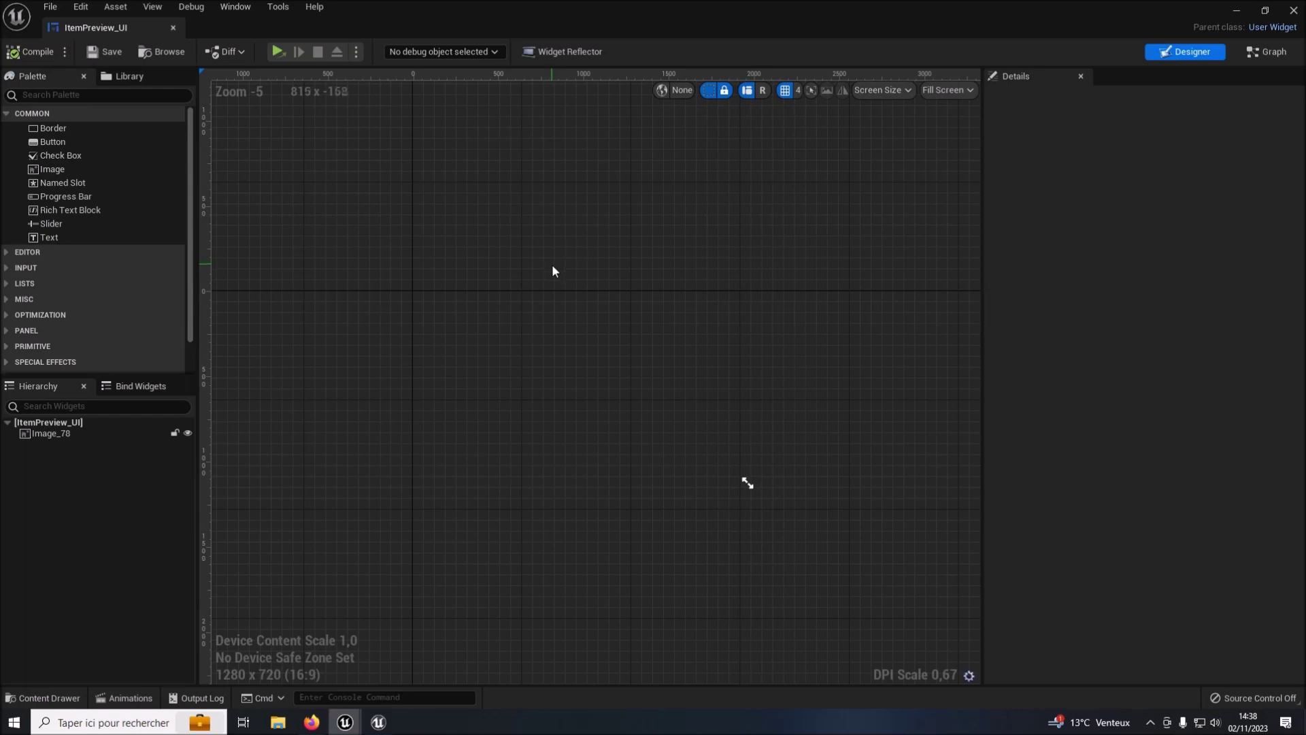
In the widget graph, add the OnClickMousePos variable typed as Vector 2D.
{"action": "left_click", "coordinate": [1266, 55]}
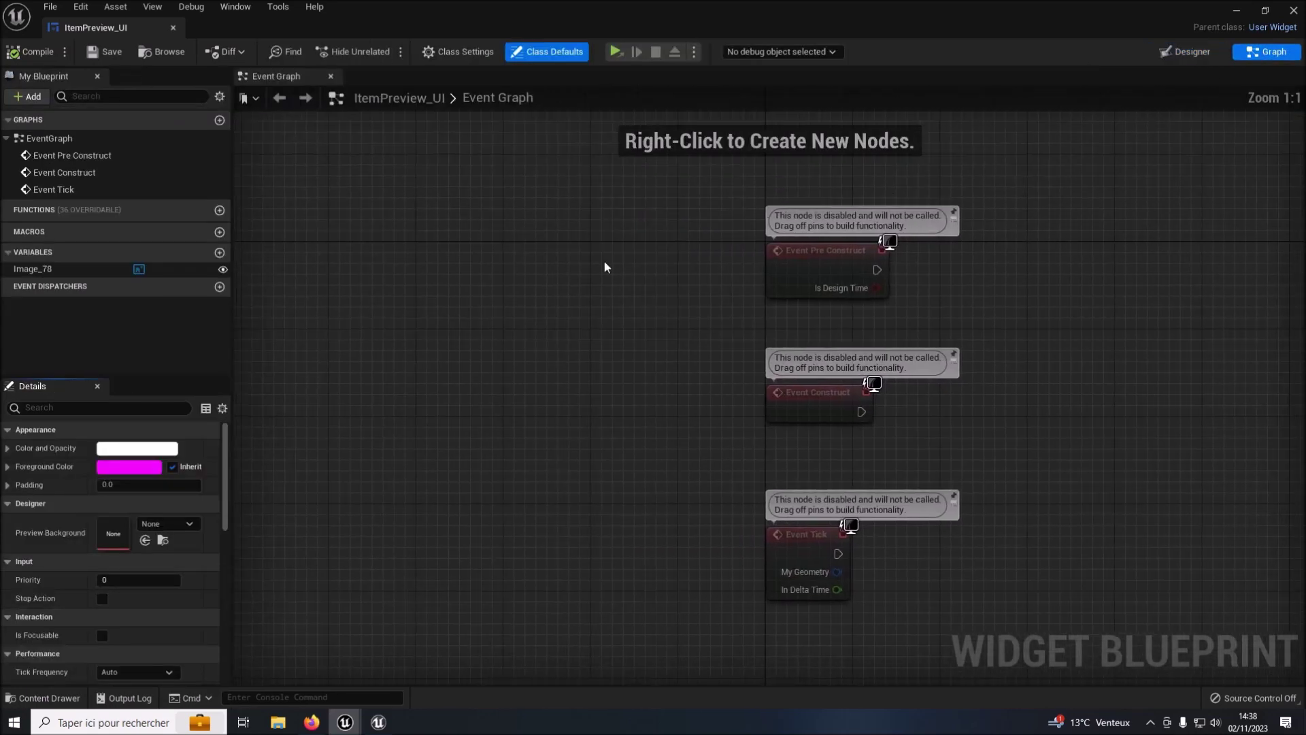
{"action": "left_click", "coordinate": [219, 253]}
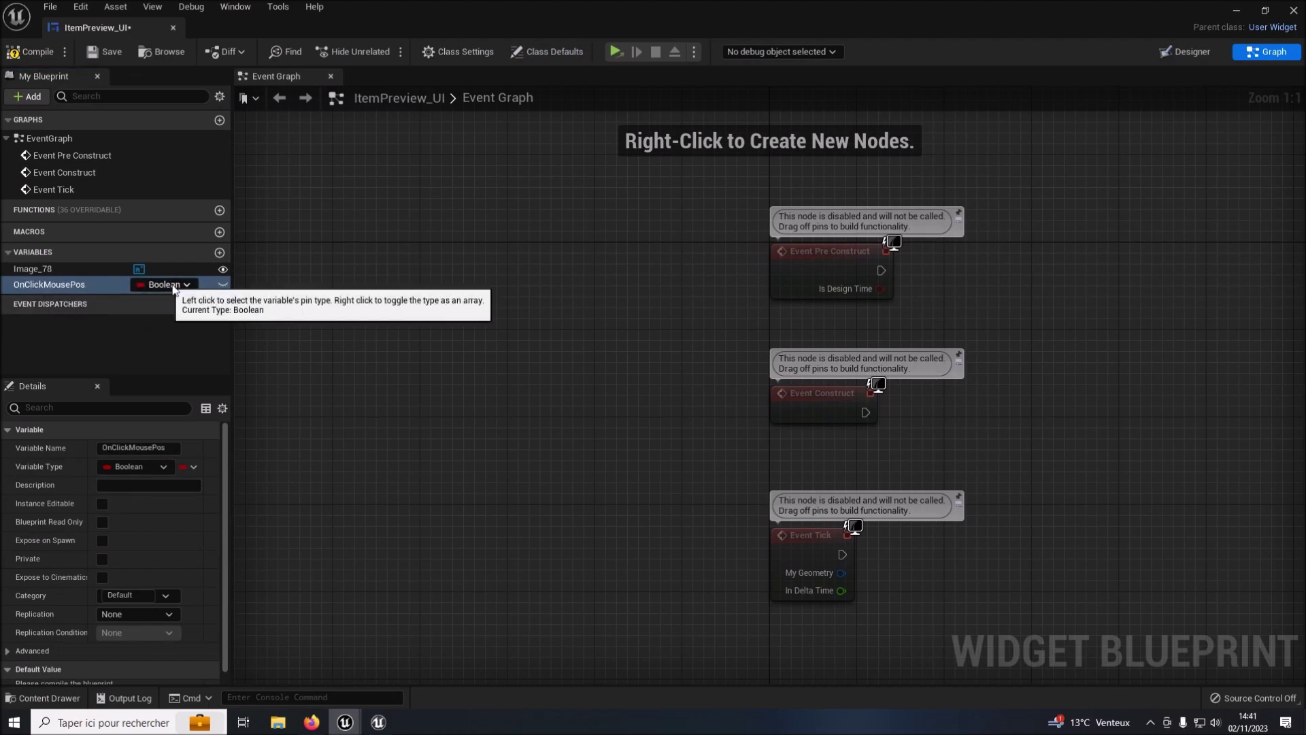
{"action": "left_click", "coordinate": [186, 286]}
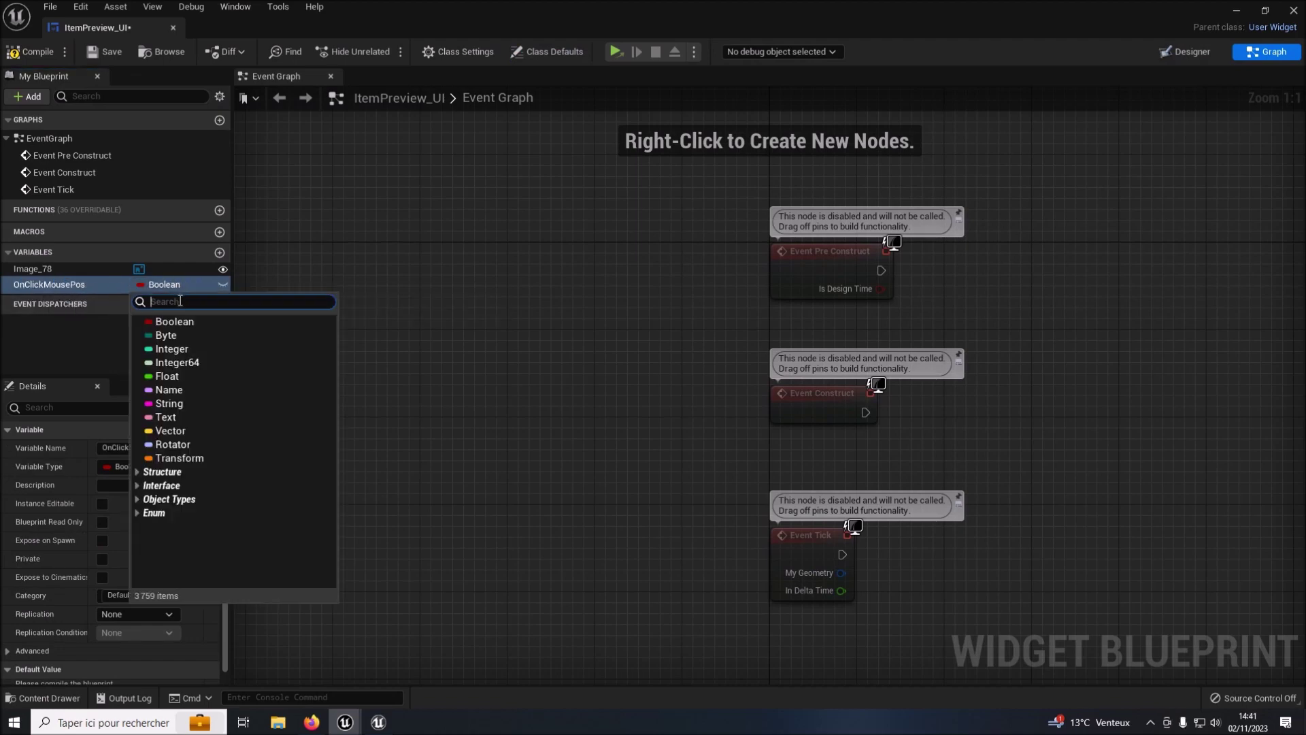
{"action": "type", "text": "vecto"}
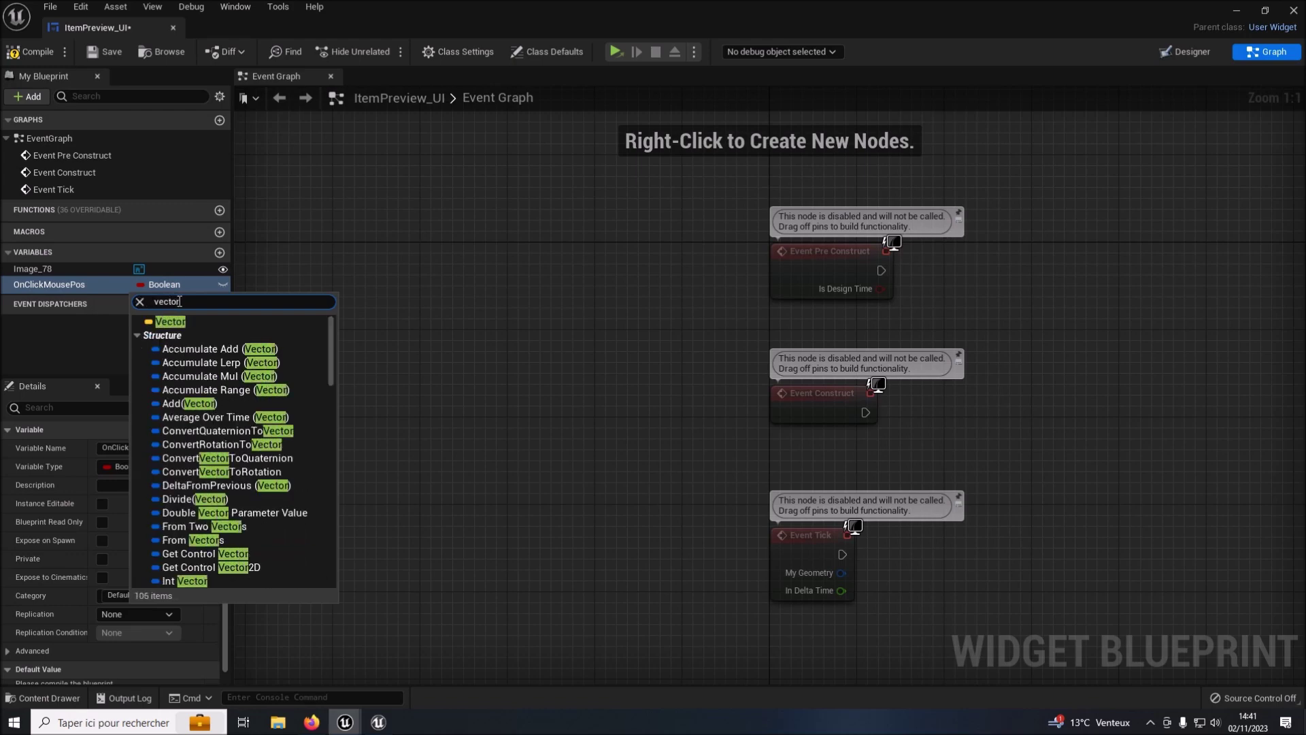
{"action": "type", "text": "r"}
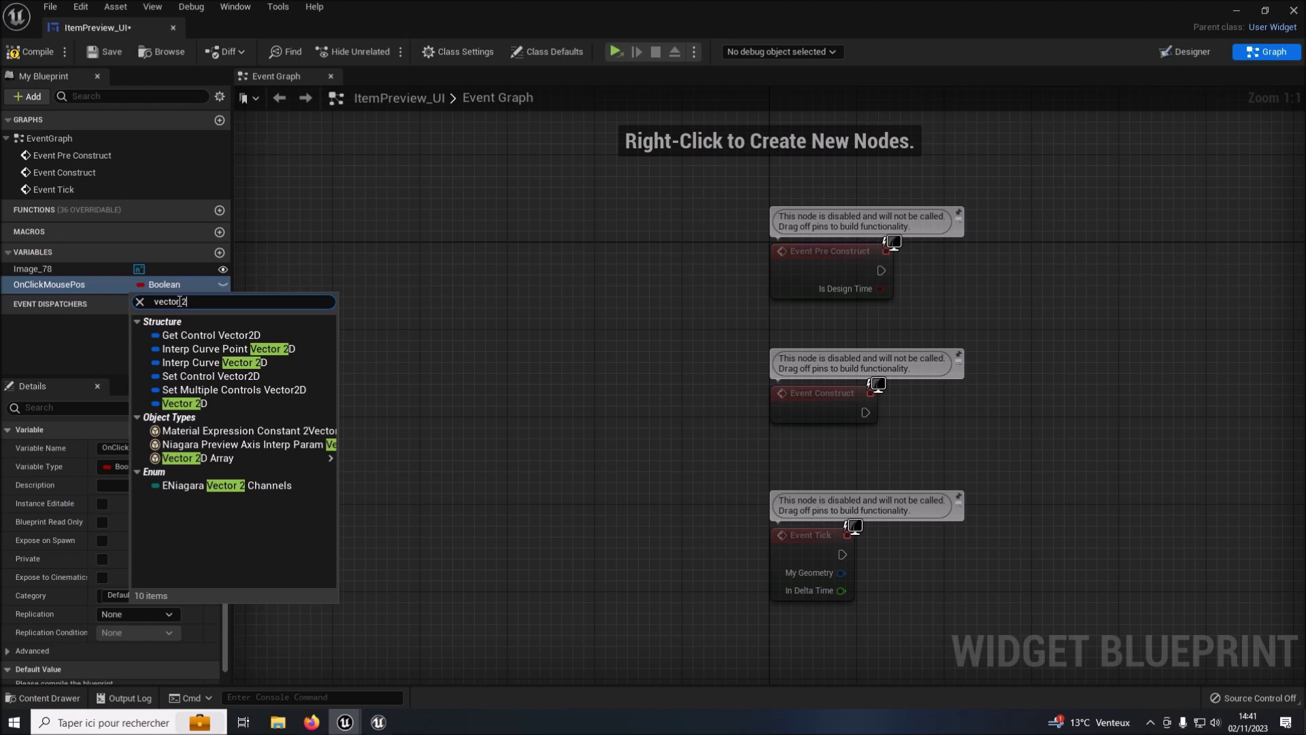
{"action": "left_click", "coordinate": [184, 403]}
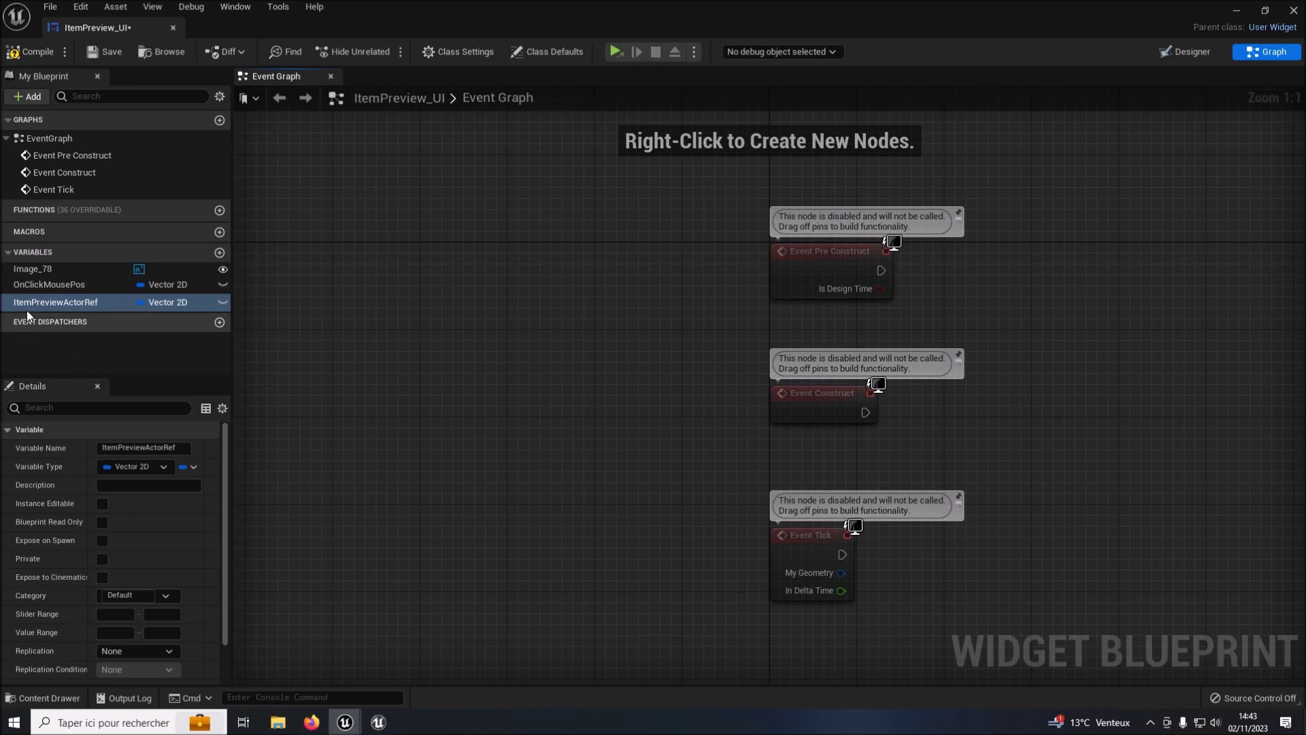
Make ItemPreviewActorRef an Item Recording BP object reference.
{"action": "left_click", "coordinate": [194, 302]}
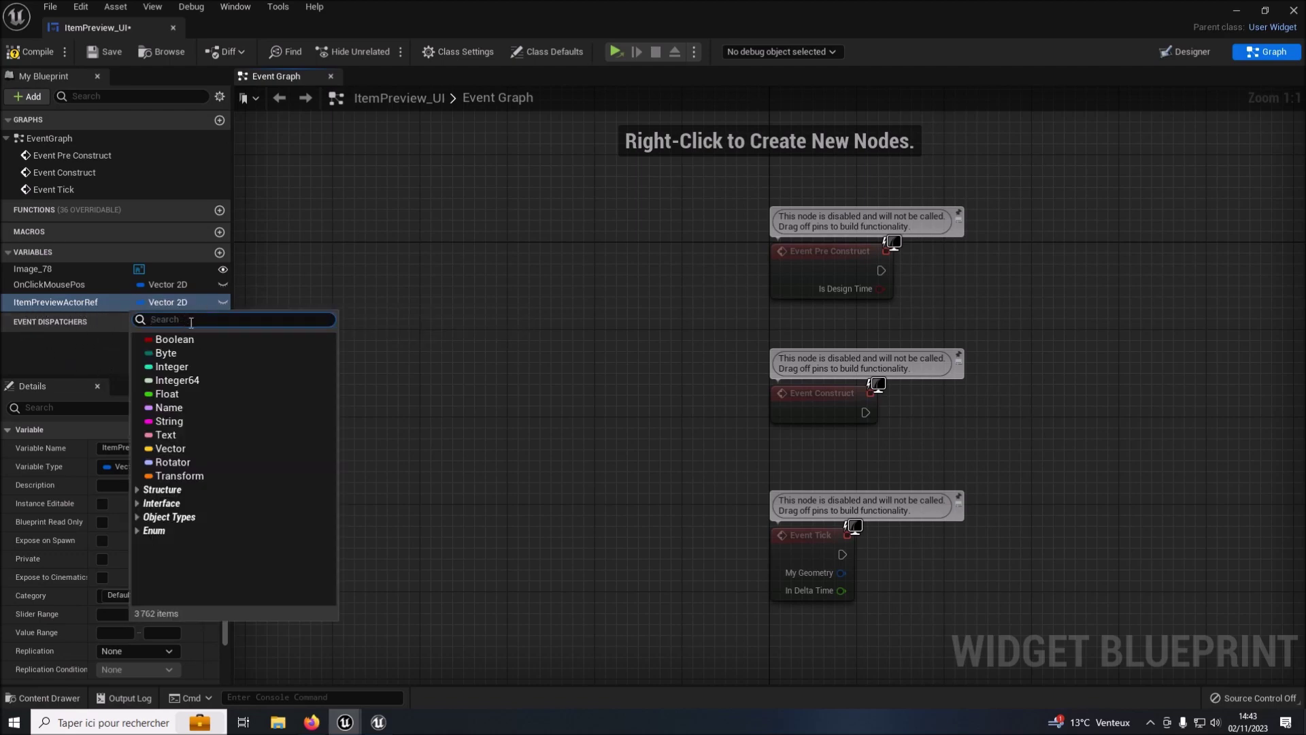
{"action": "type", "text": "i"}
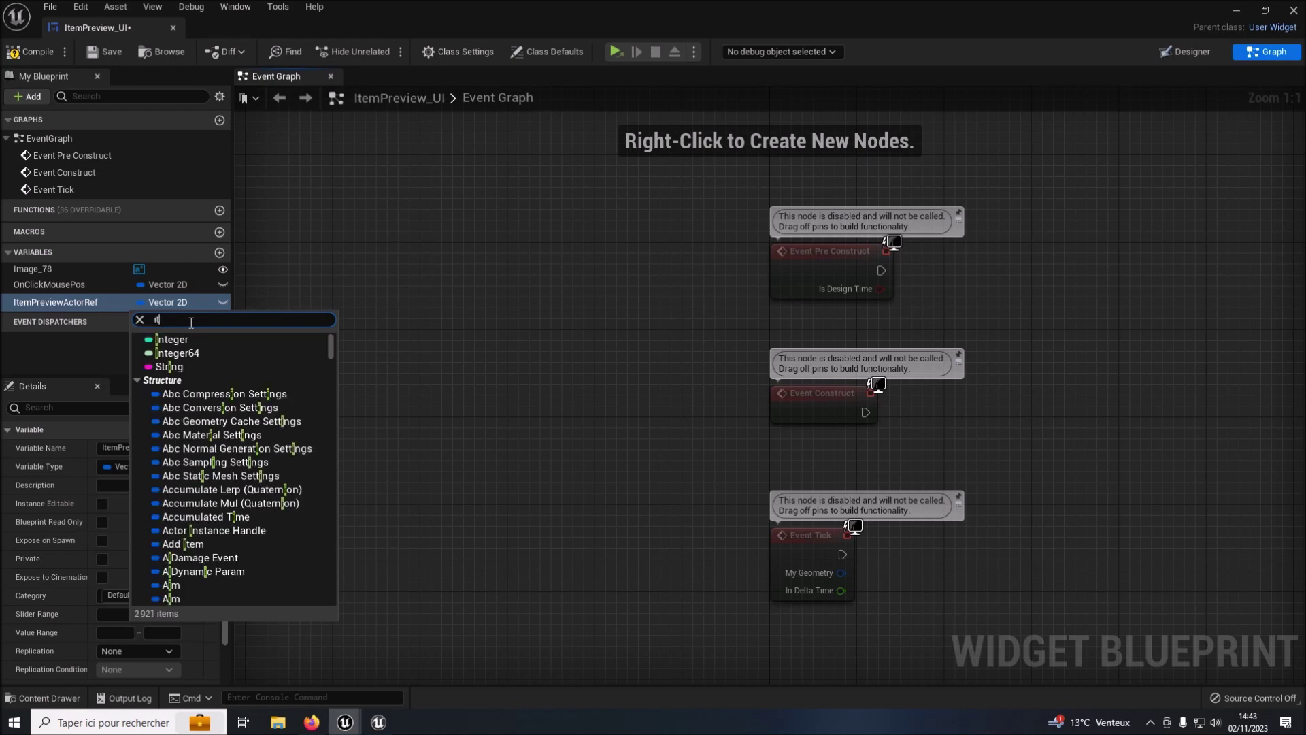
{"action": "type", "text": "tem reco"}
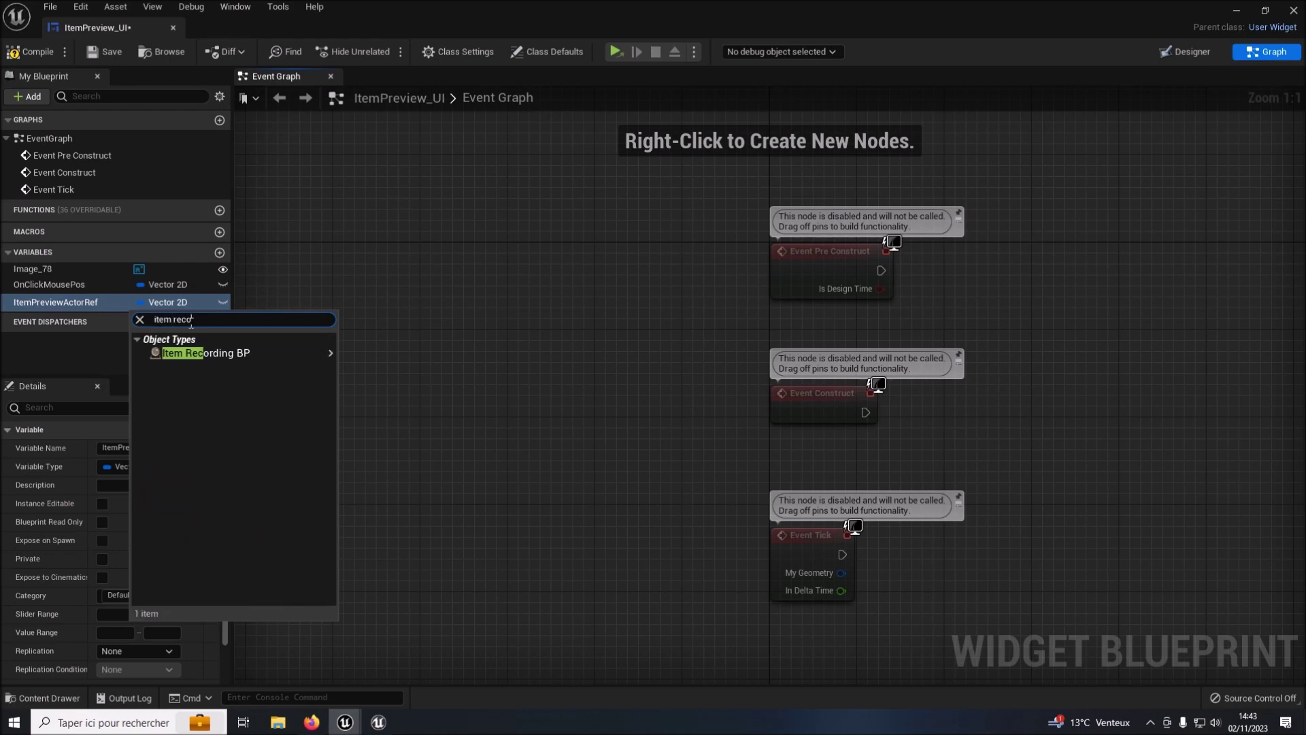
{"action": "left_click", "coordinate": [238, 356]}
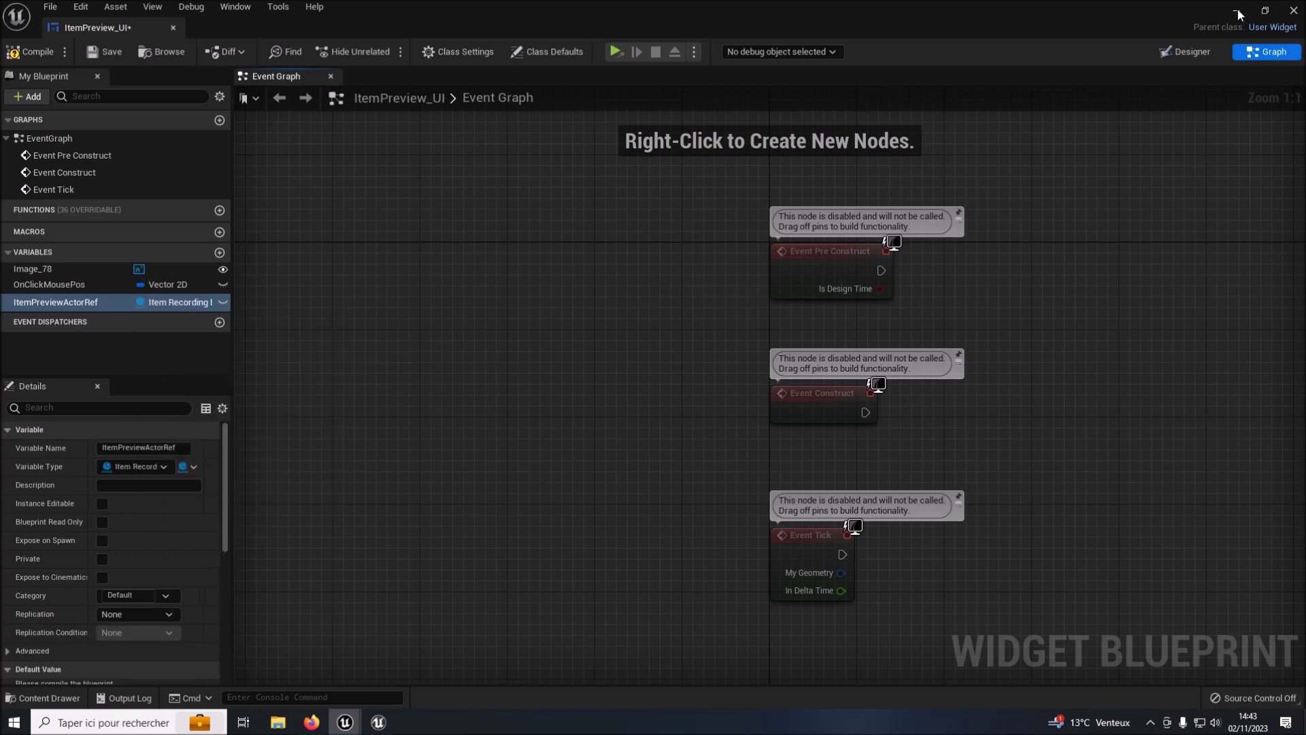
{"action": "left_click", "coordinate": [1237, 10]}
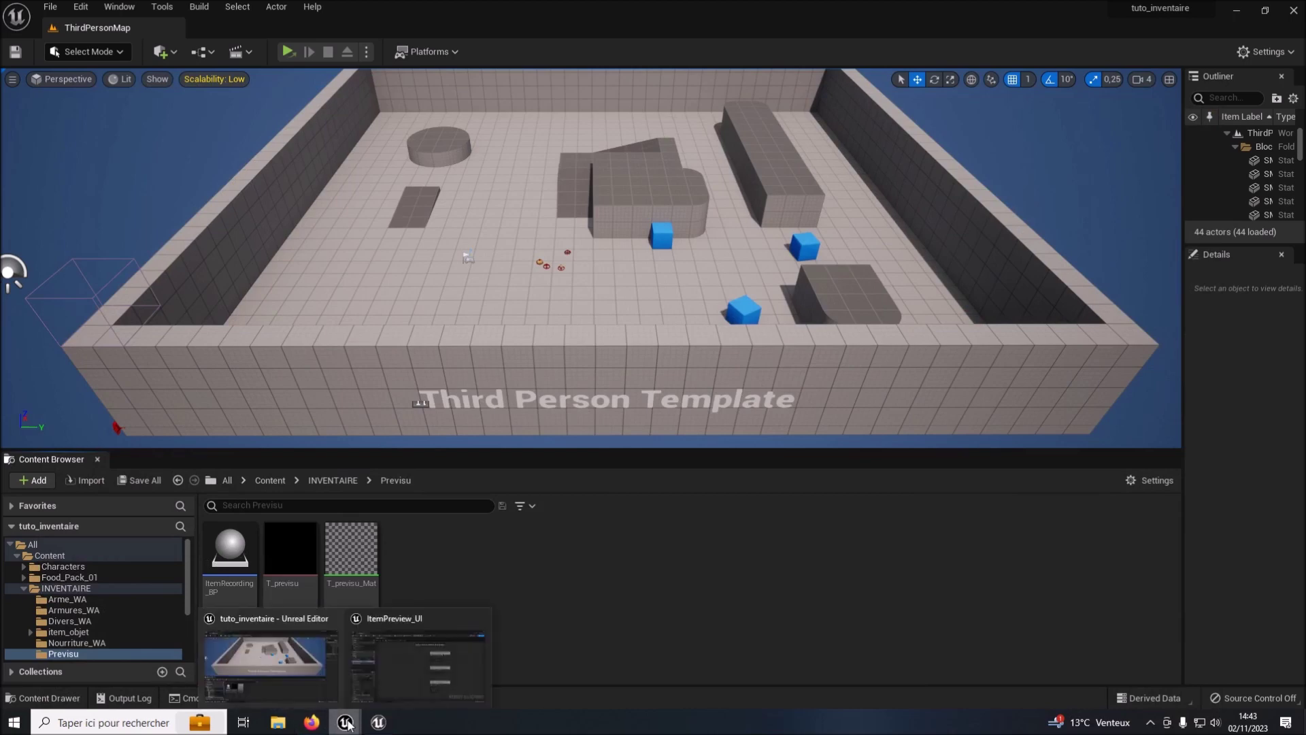
{"action": "left_click", "coordinate": [396, 692]}
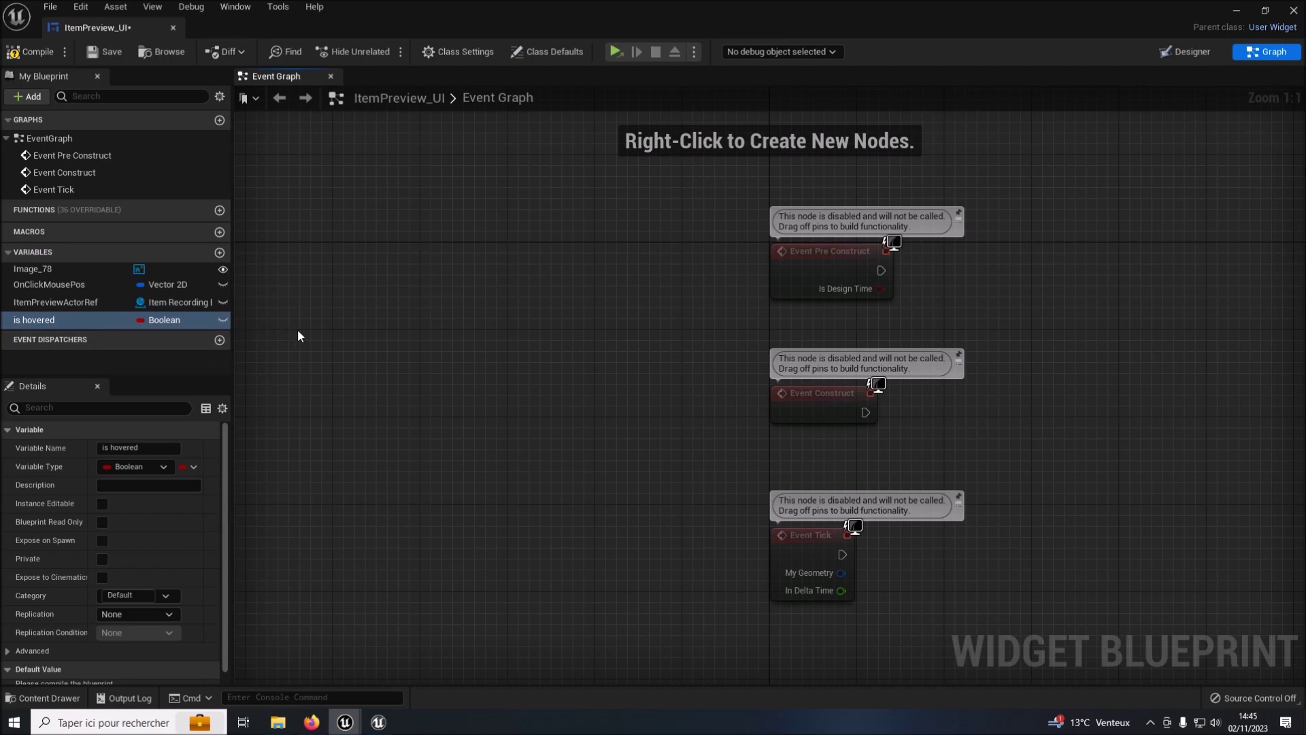
{"action": "key", "text": "Home"}
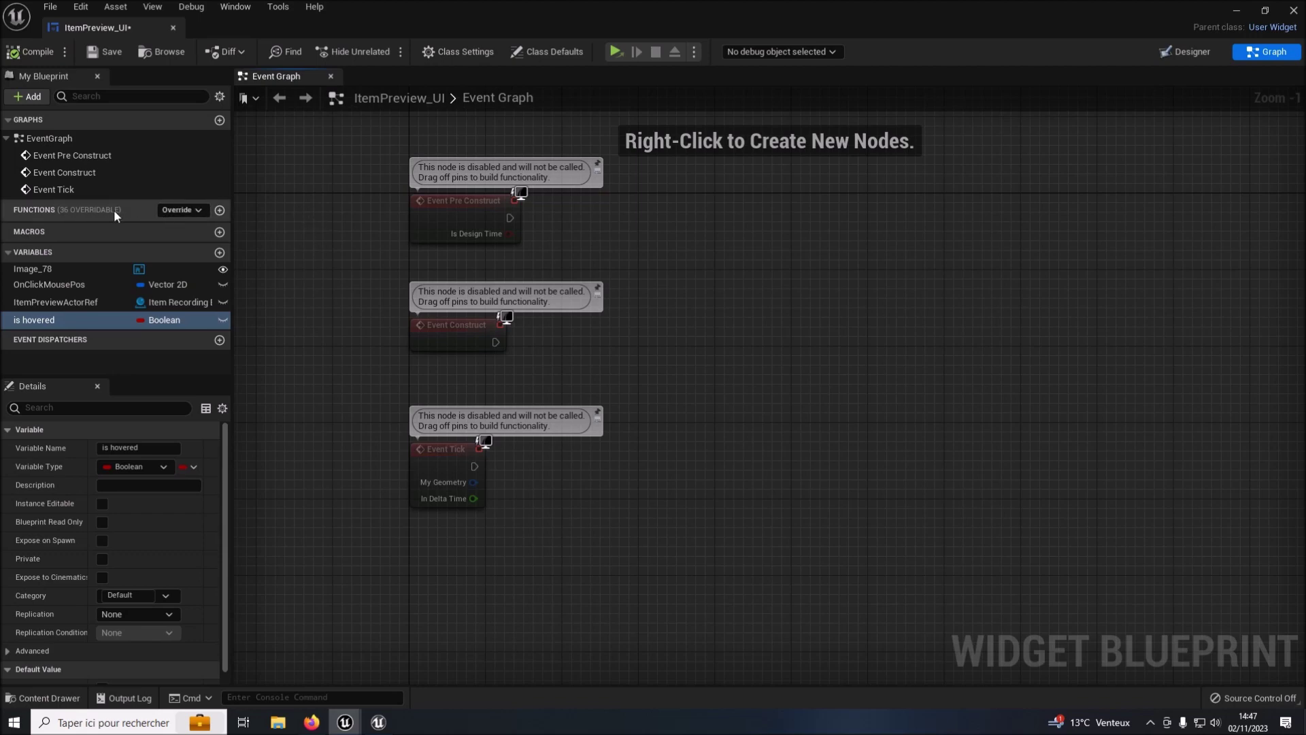
Override On Mouse Move and move its Return Node to the right.
{"action": "left_click", "coordinate": [181, 210]}
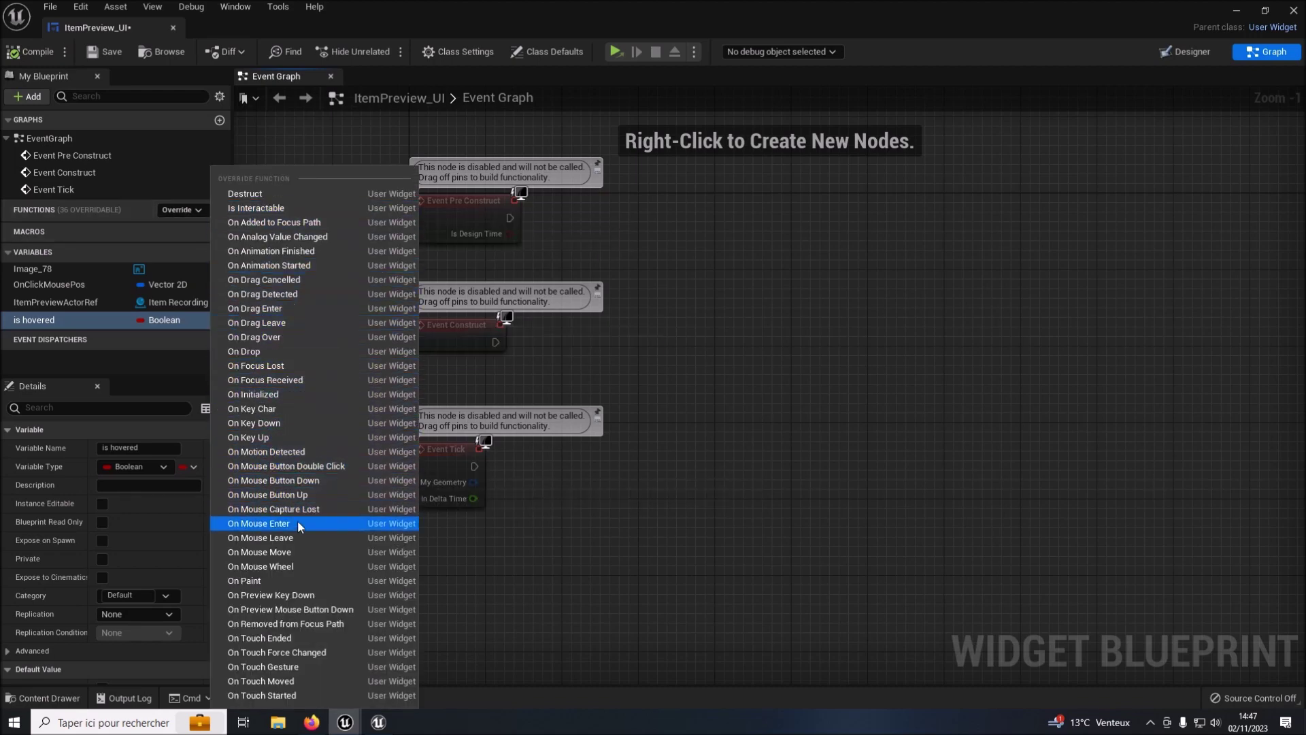
{"action": "key", "text": "Escape"}
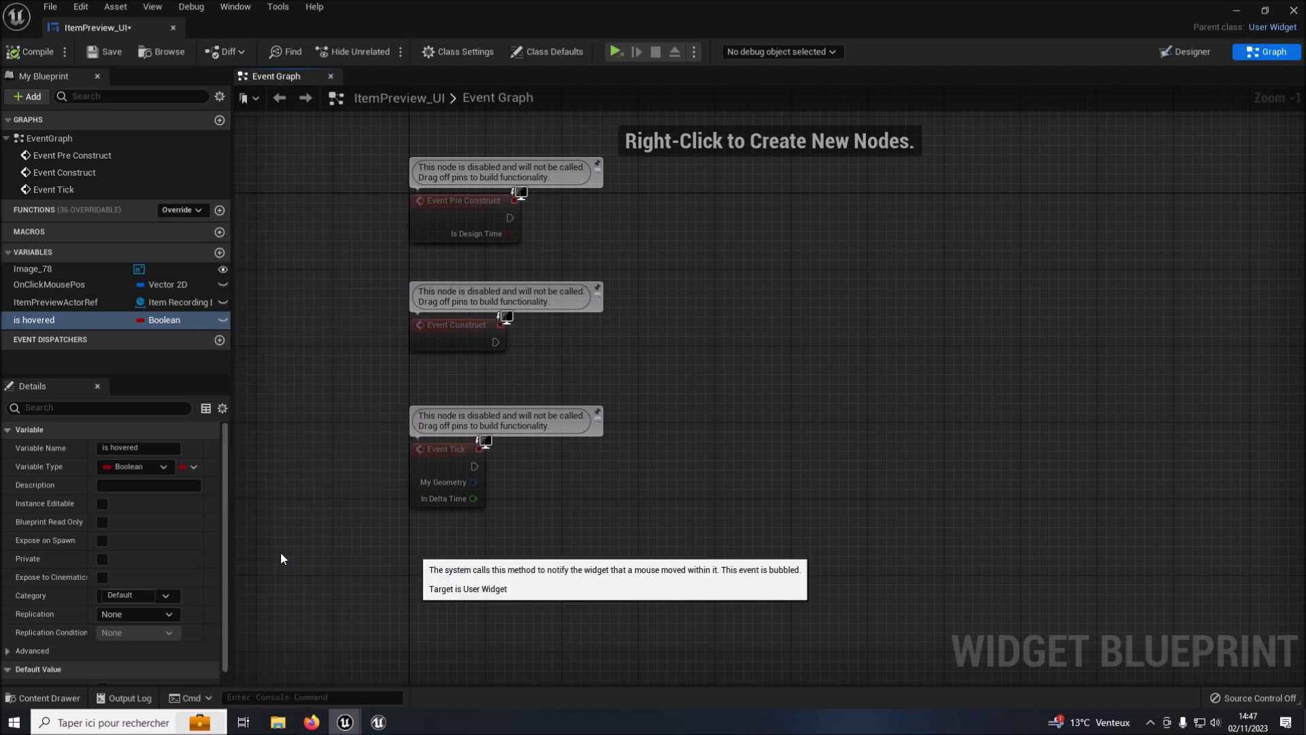
{"action": "left_click_drag", "start_coordinate": [742, 367], "coordinate": [1075, 360]}
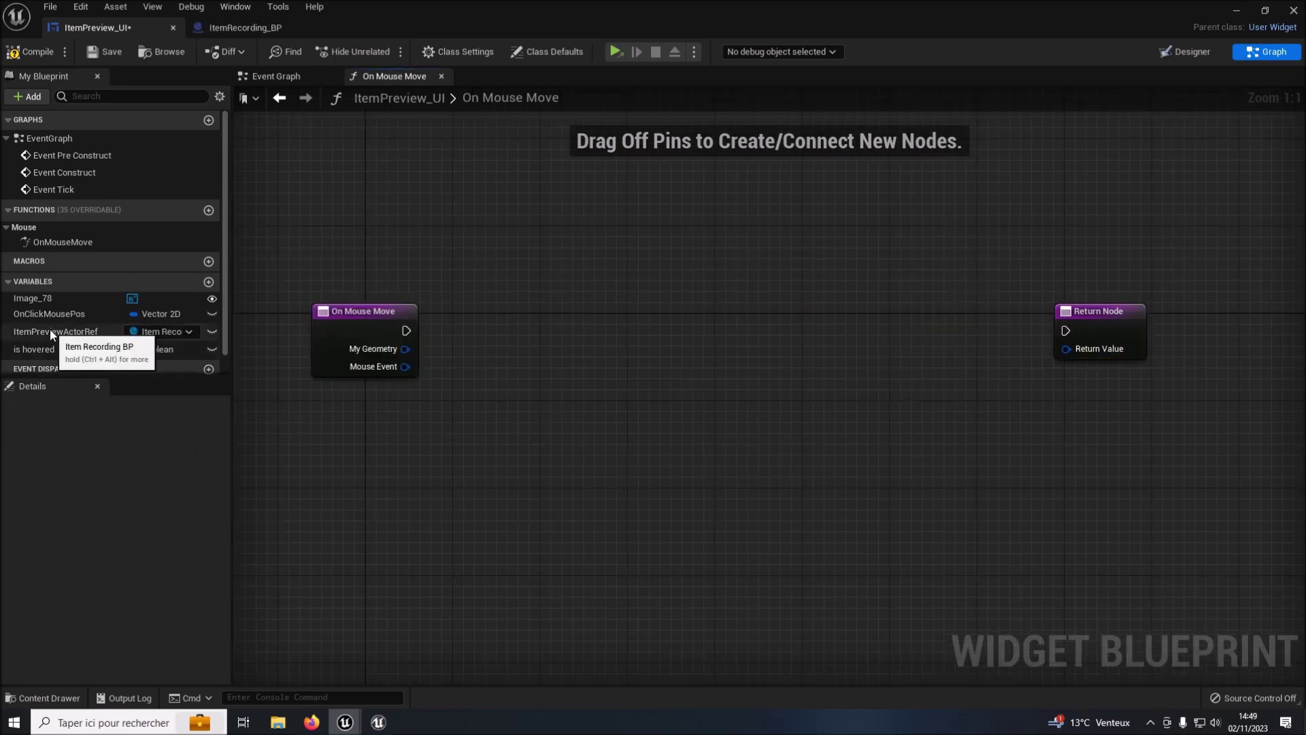
Call On Mouse Move on an ItemPreviewActorRef getter, wired after the entry event.
{"action": "left_click", "coordinate": [51, 332]}
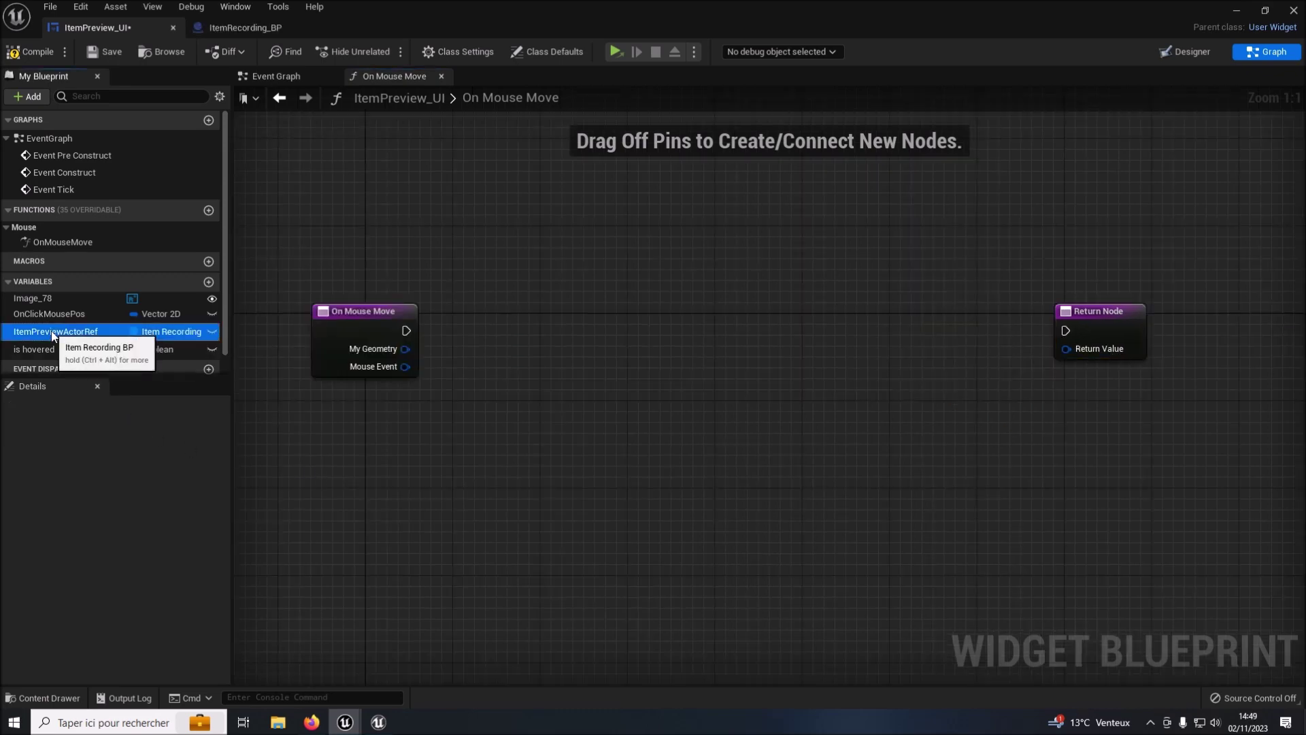
{"action": "left_click_drag", "start_coordinate": [52, 334], "coordinate": [332, 405]}
{"action": "left_click", "coordinate": [360, 427]}
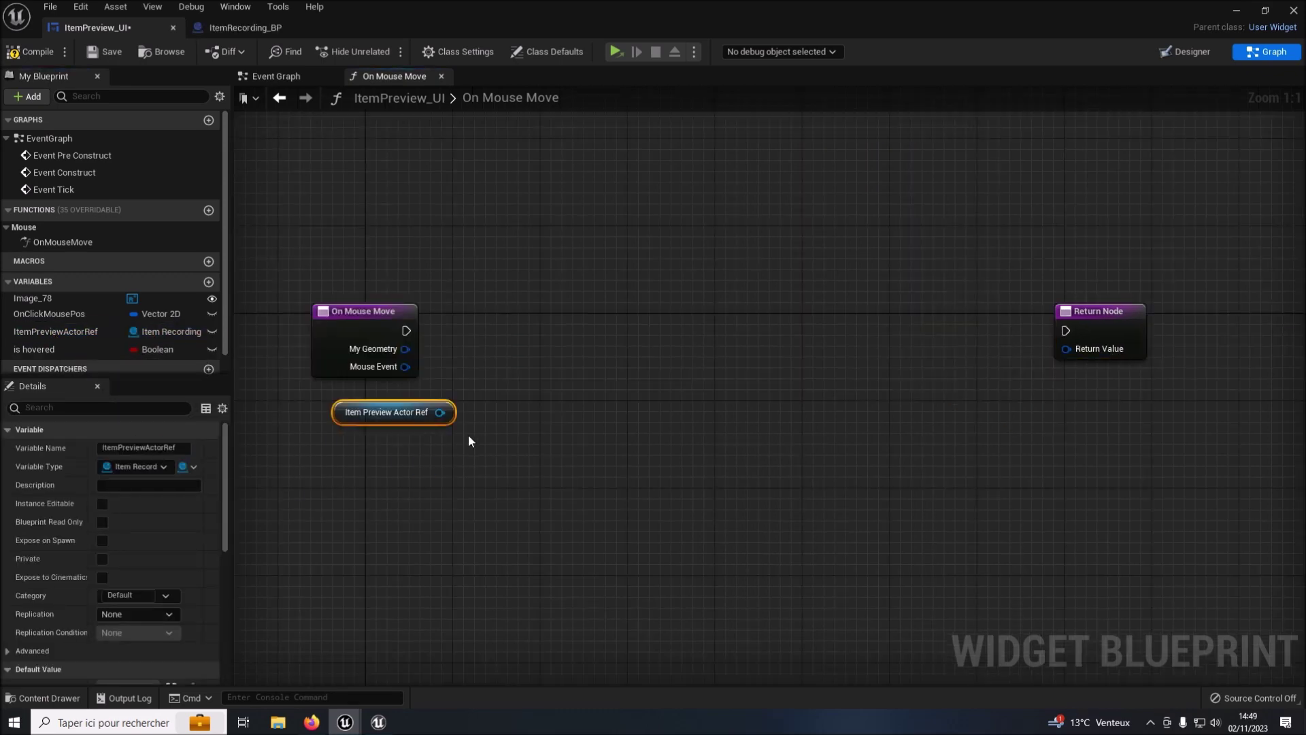
{"action": "left_click_drag", "start_coordinate": [440, 413], "coordinate": [548, 355]}
{"action": "type", "text": "on mo"}
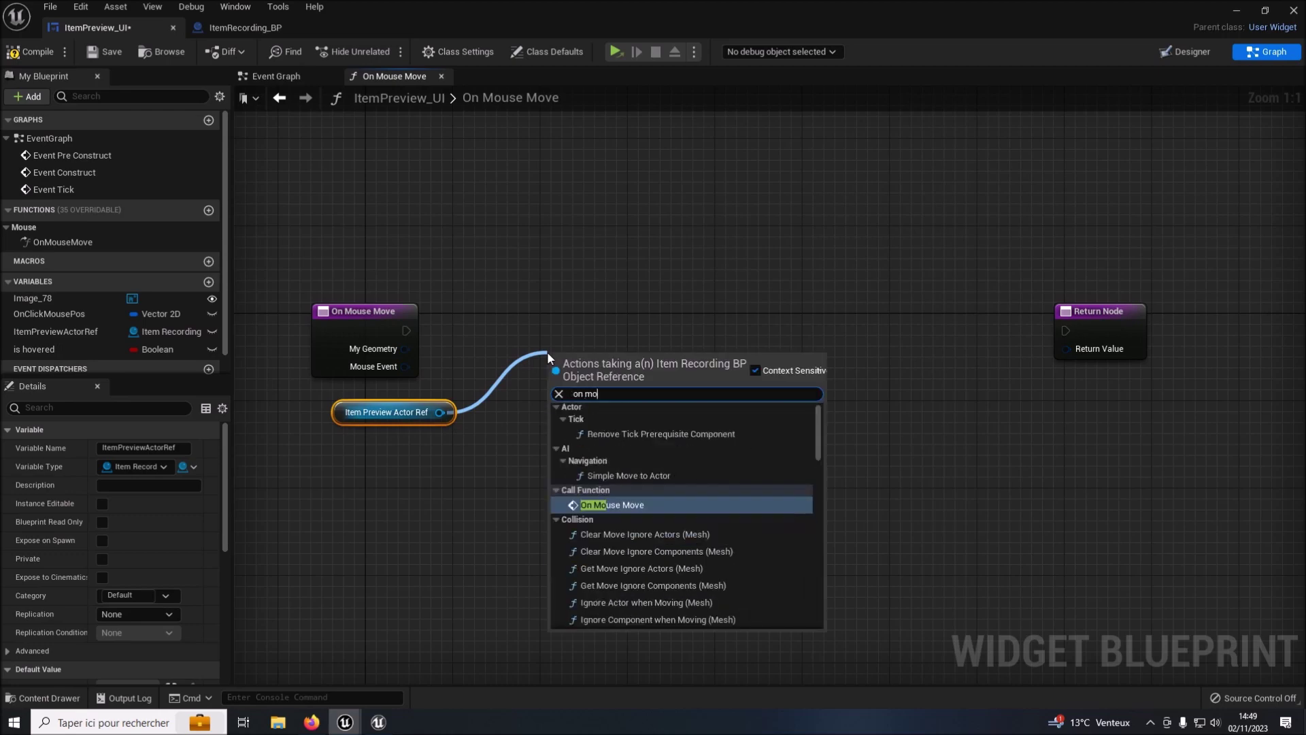
{"action": "type", "text": "u"}
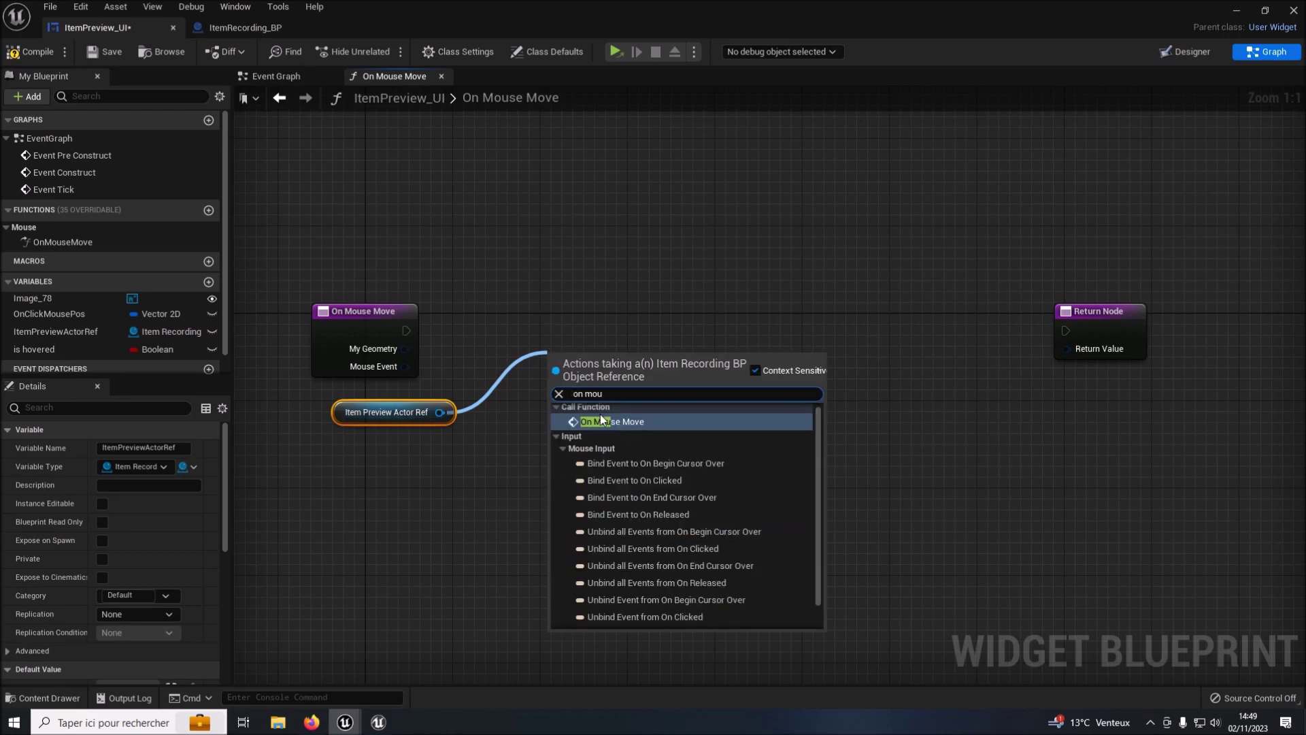
{"action": "left_click", "coordinate": [602, 420]}
{"action": "left_click_drag", "start_coordinate": [594, 379], "coordinate": [595, 346]}
{"action": "mouse_move", "coordinate": [406, 330]}
{"action": "left_mouse_down"}
{"action": "mouse_move", "coordinate": [565, 365]}
{"action": "mouse_move", "coordinate": [581, 304]}
{"action": "left_mouse_up"}
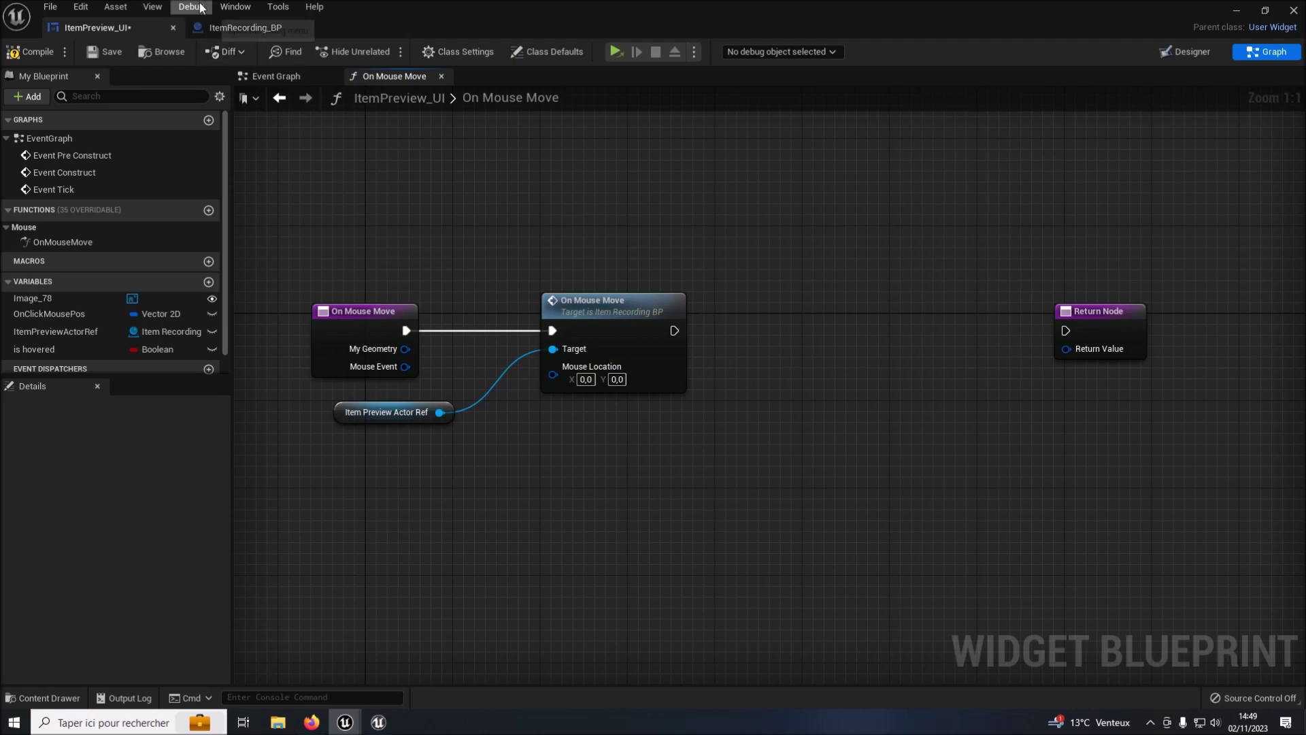
{"action": "left_click", "coordinate": [234, 28]}
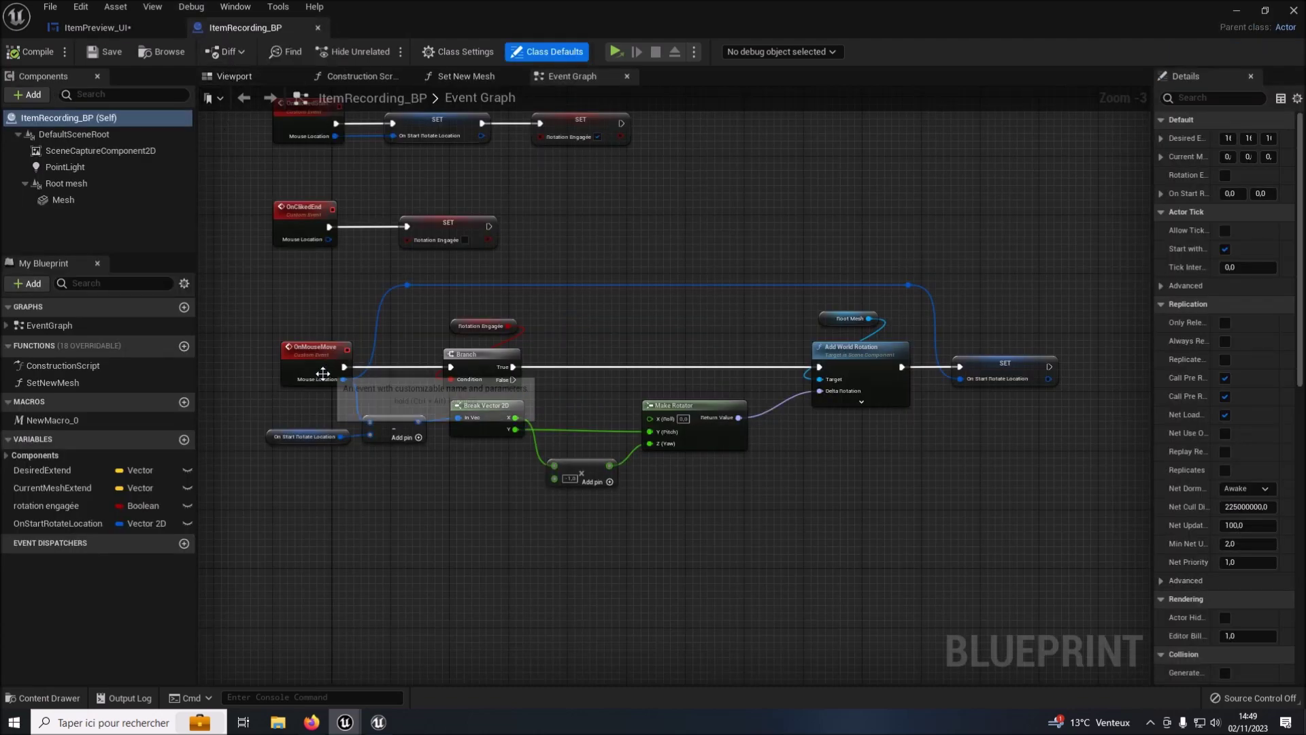
Add a Get Owning Player node to the On Mouse Move graph.
{"action": "scroll", "coordinate": [325, 381], "scroll_direction": "up", "scroll_amount": 1}
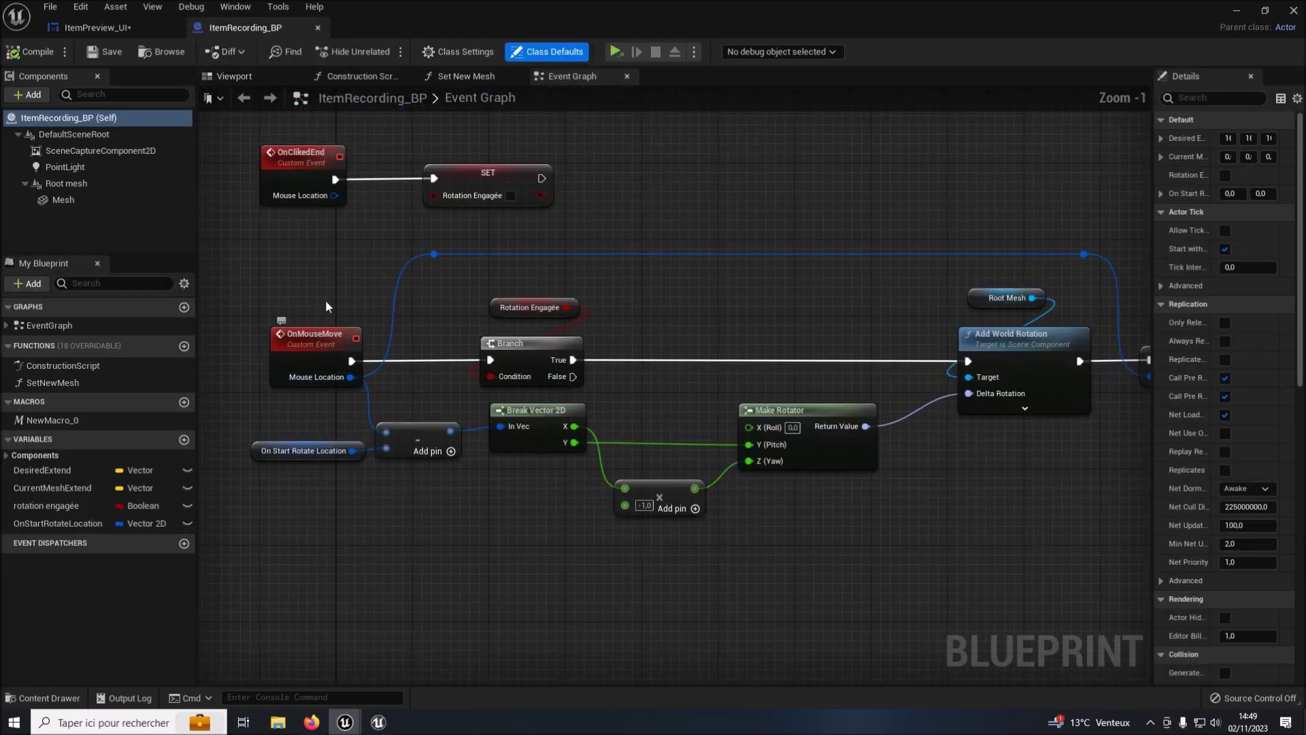
{"action": "scroll", "coordinate": [677, 320], "scroll_direction": "up", "scroll_amount": 1}
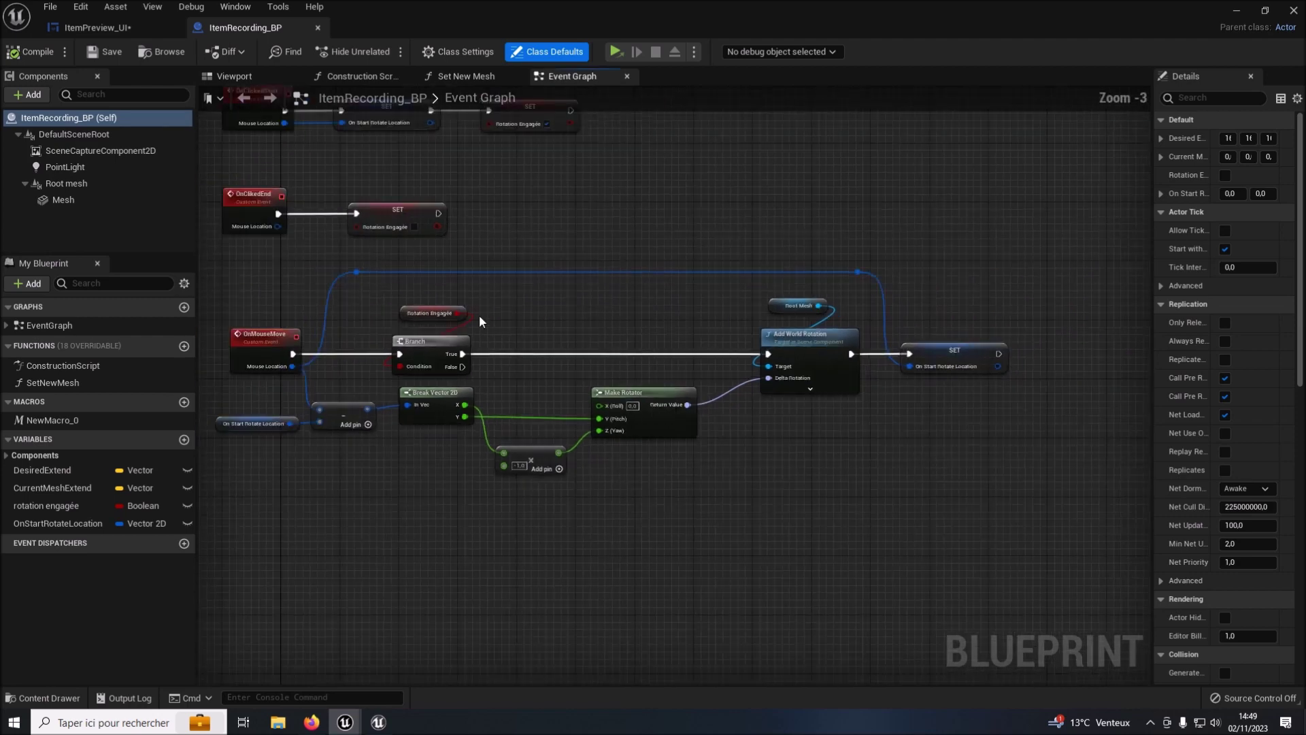
{"action": "left_click", "coordinate": [102, 28]}
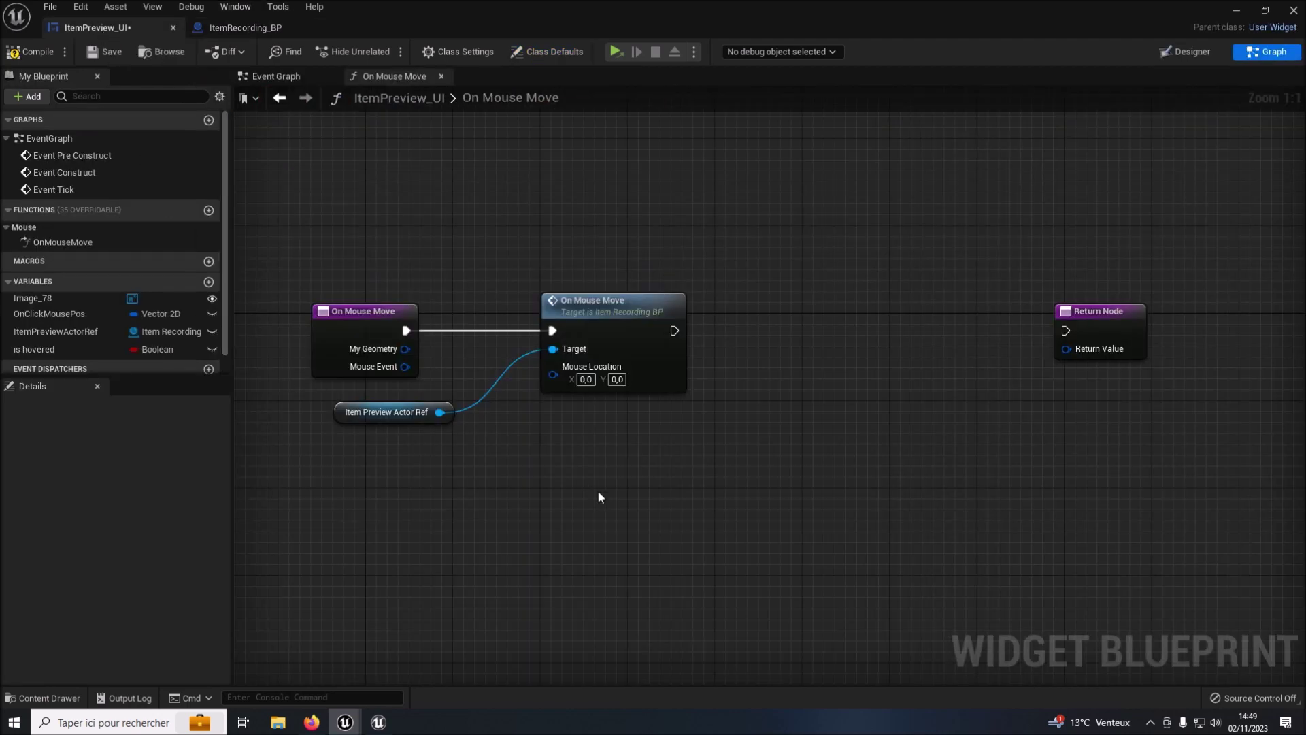
{"action": "right_click_drag", "start_coordinate": [602, 497], "coordinate": [448, 484]}
{"action": "right_click", "coordinate": [447, 483]}
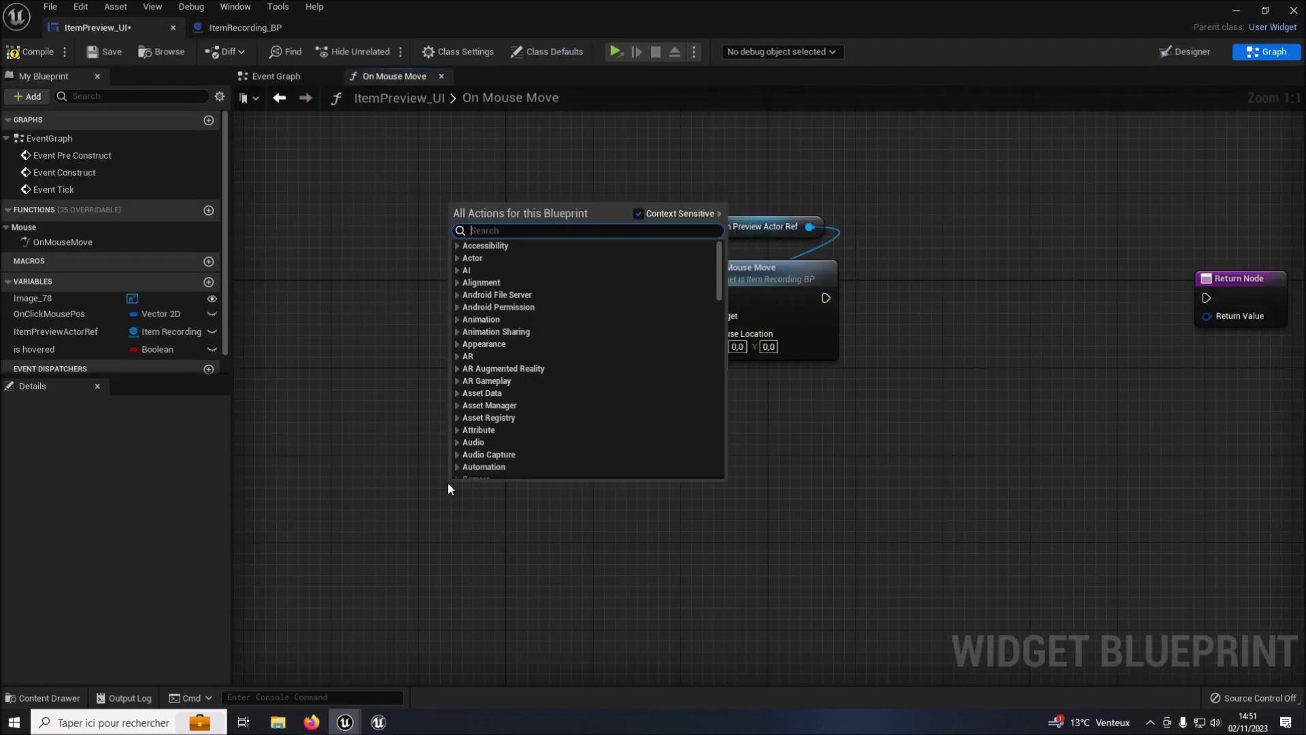
{"action": "type", "text": "gey"}
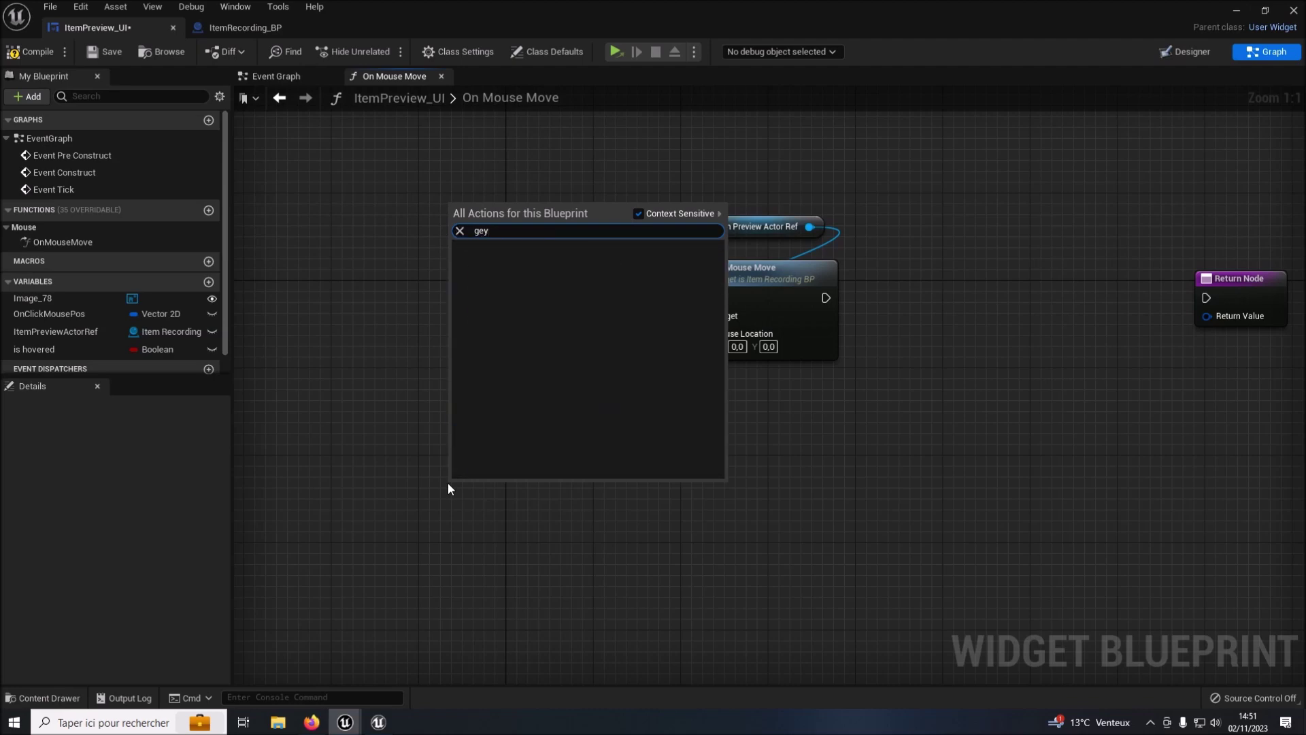
{"action": "key", "text": "BackSpace"}
{"action": "type", "text": "t ow"}
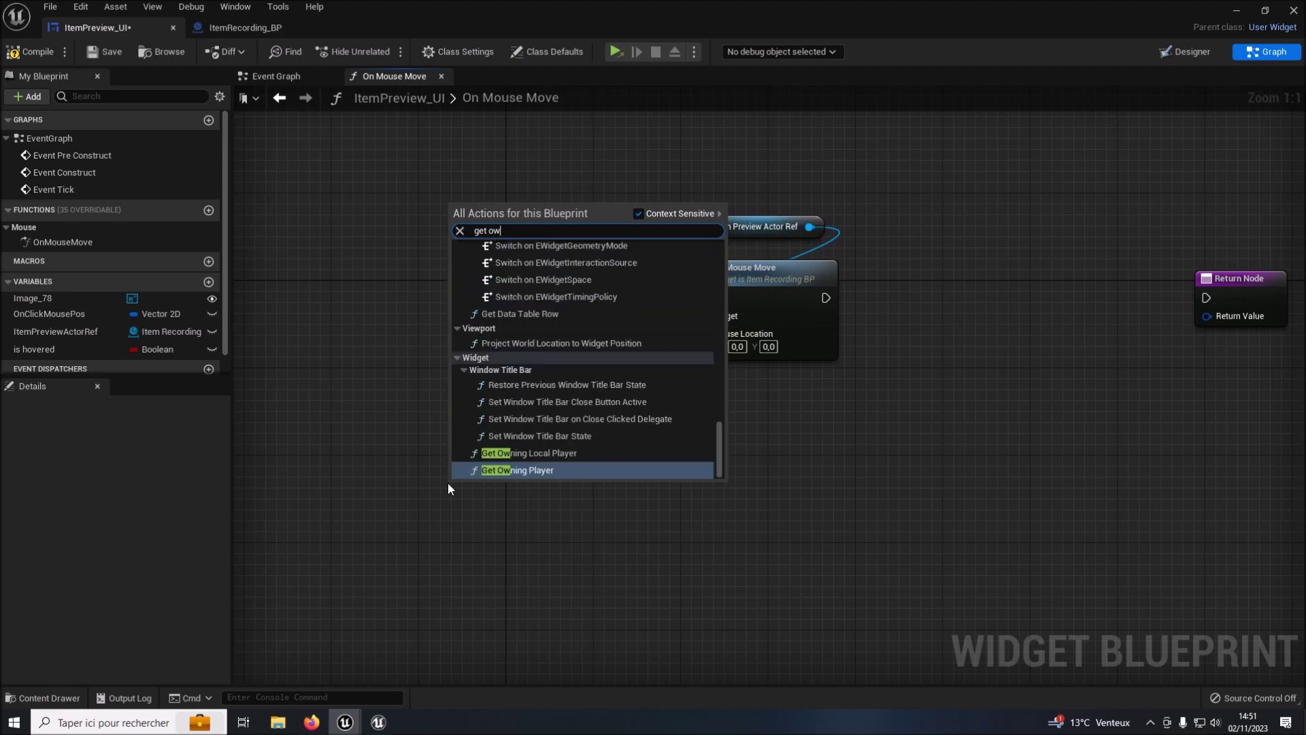
{"action": "type", "text": "ning"}
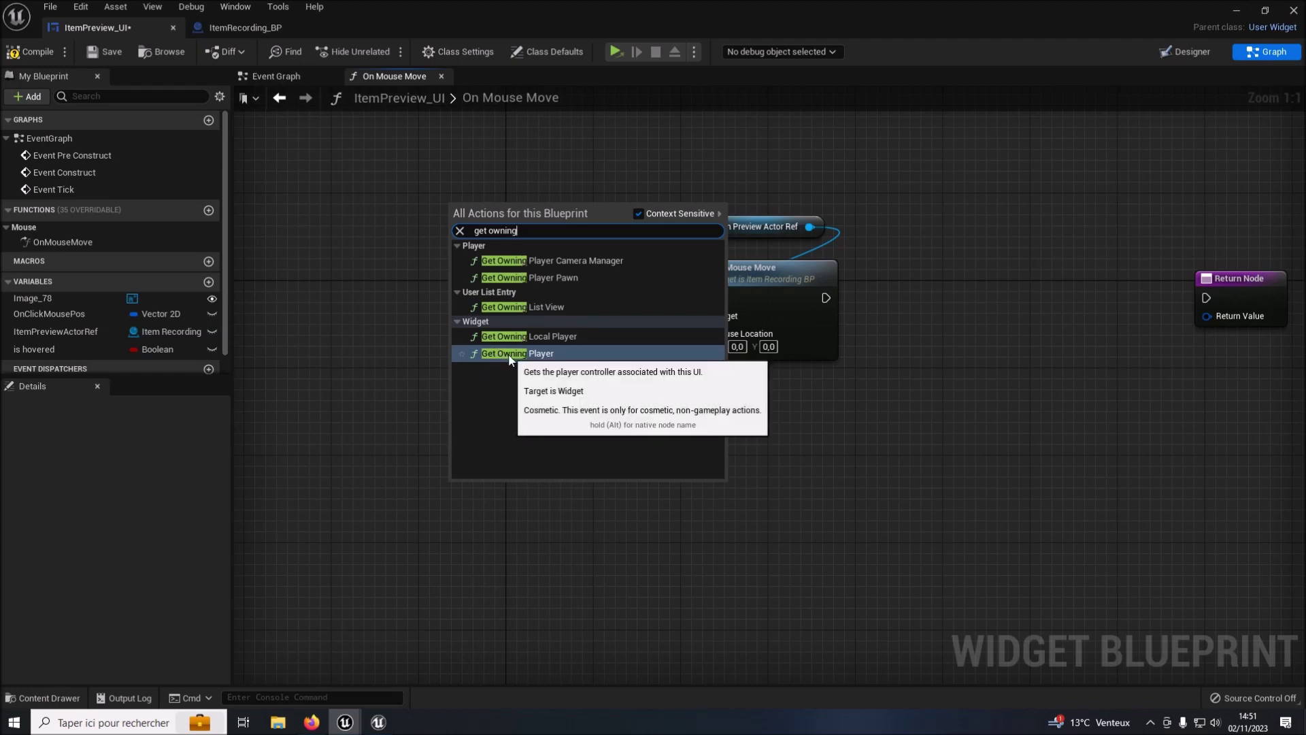
{"action": "left_click", "coordinate": [491, 353]}
{"action": "mouse_move", "coordinate": [531, 483]}
{"action": "left_mouse_down"}
{"action": "mouse_move", "coordinate": [497, 474]}
{"action": "mouse_move", "coordinate": [477, 430]}
{"action": "left_mouse_up"}
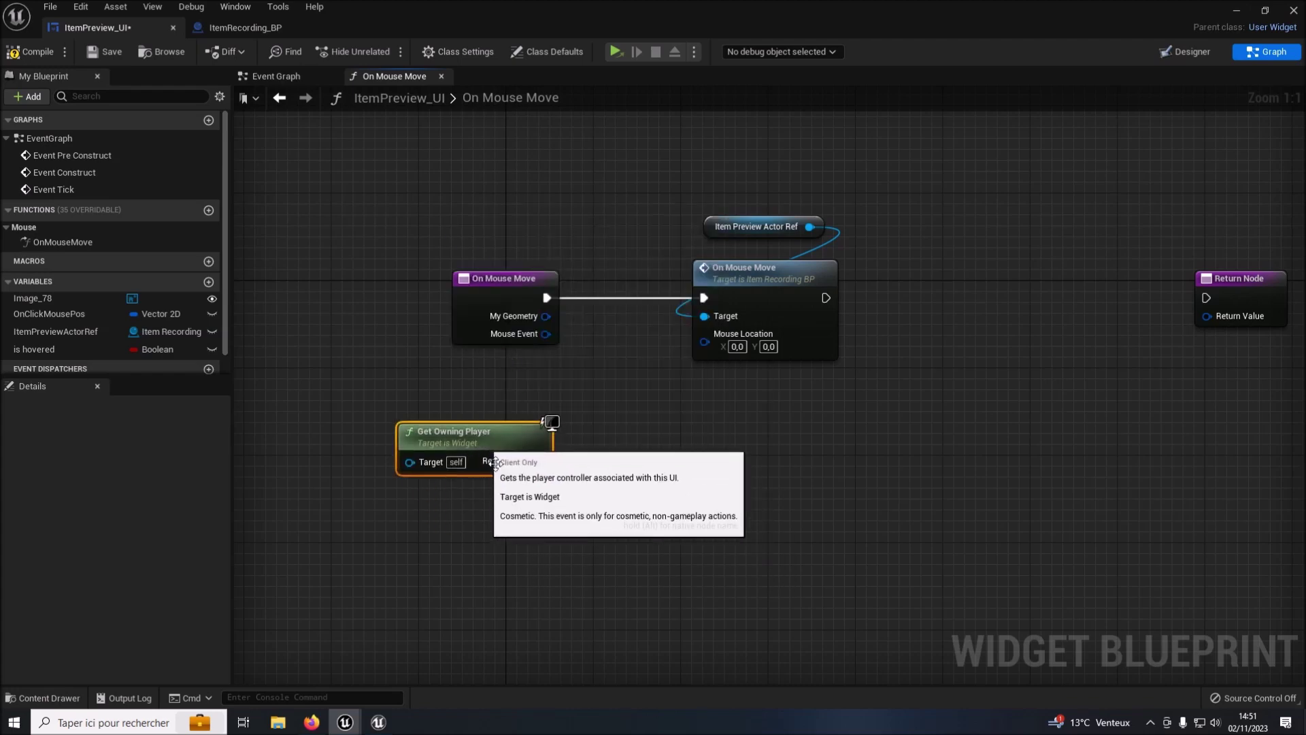
Get the owning player's Mouse Position Scaled by DPI.
{"action": "left_click_drag", "start_coordinate": [537, 460], "coordinate": [644, 453]}
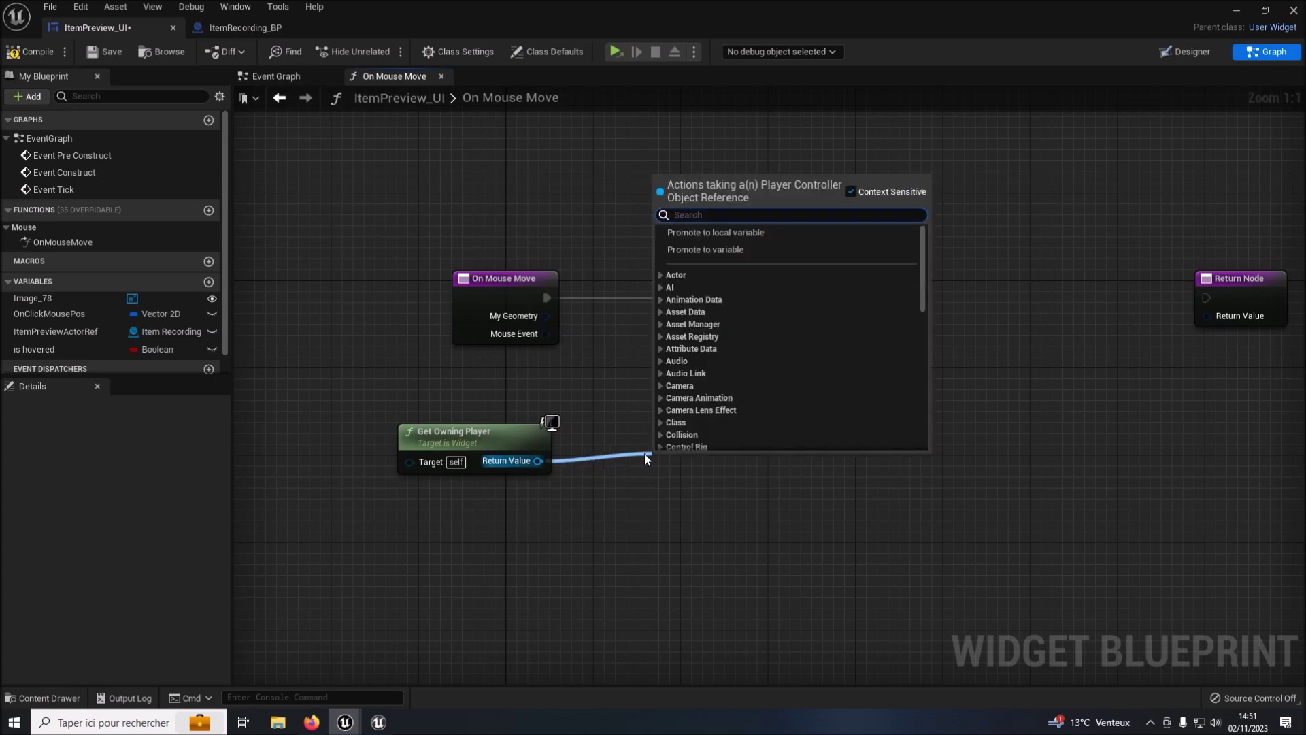
{"action": "type", "text": "get"}
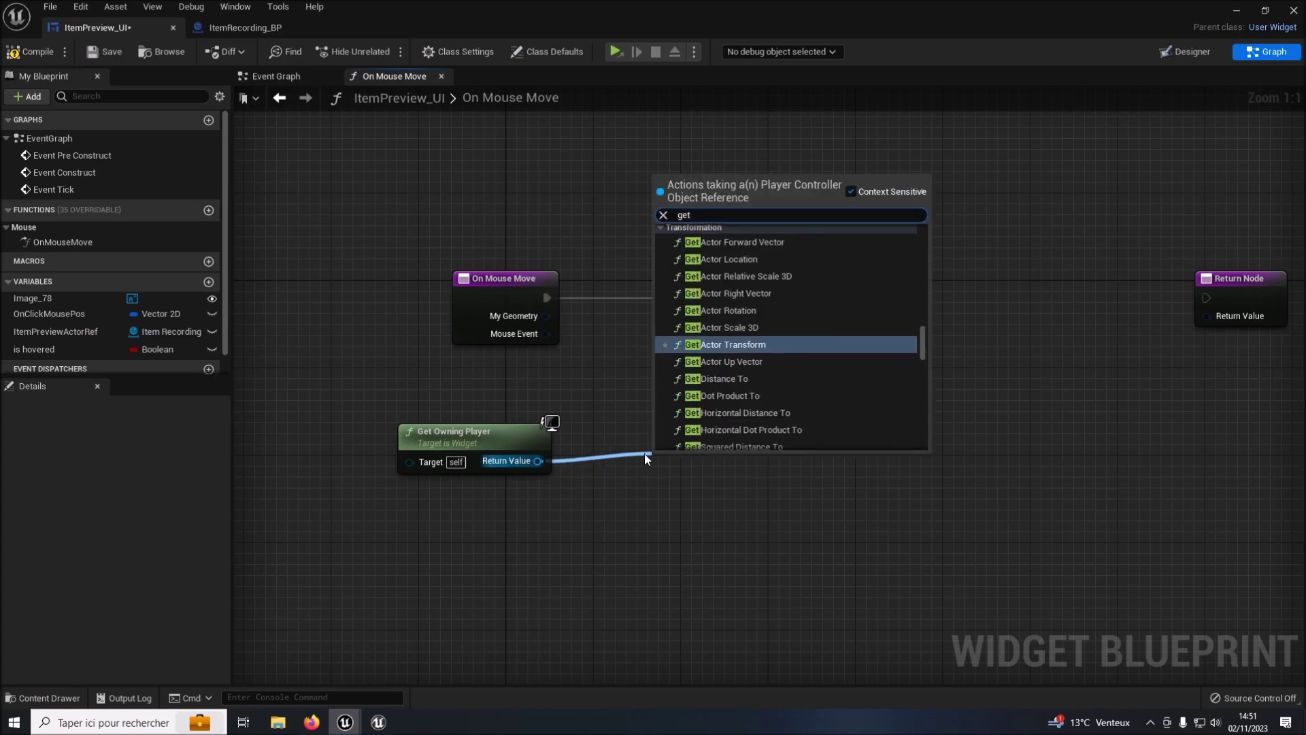
{"action": "type", "text": " mouse"}
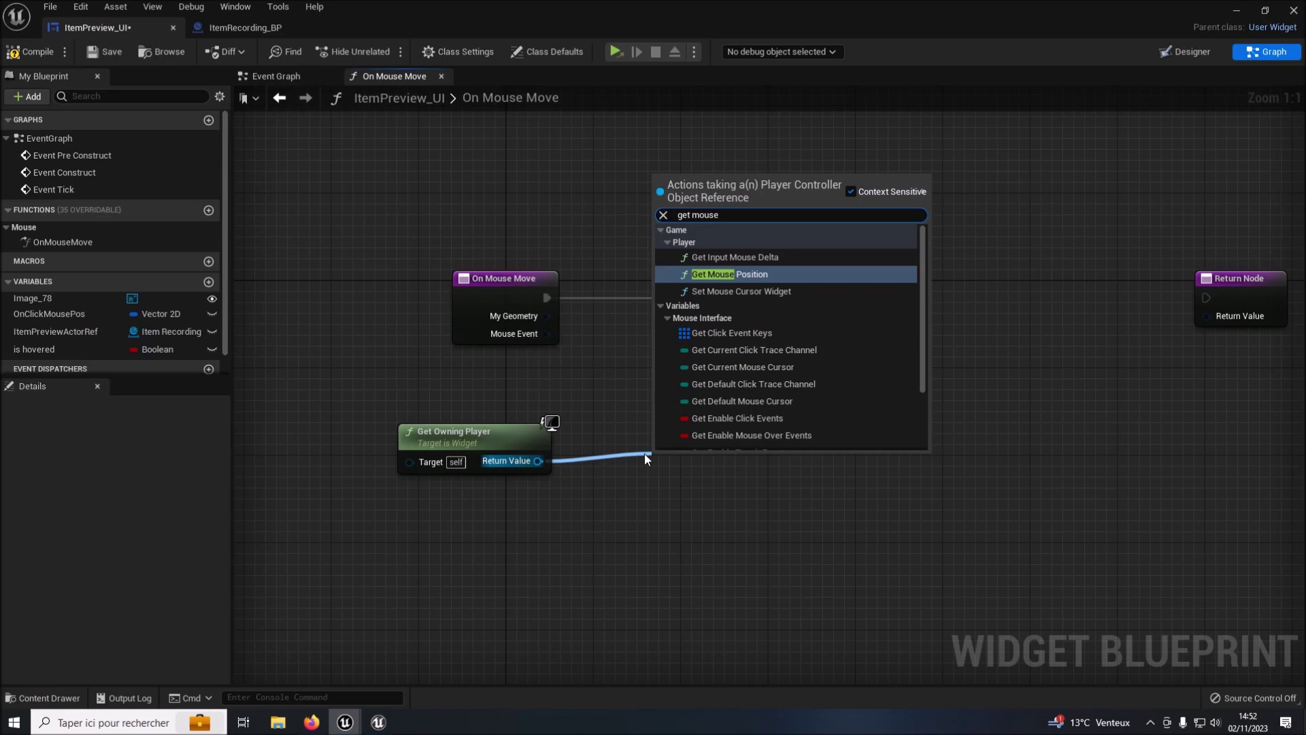
{"action": "type", "text": " posi"}
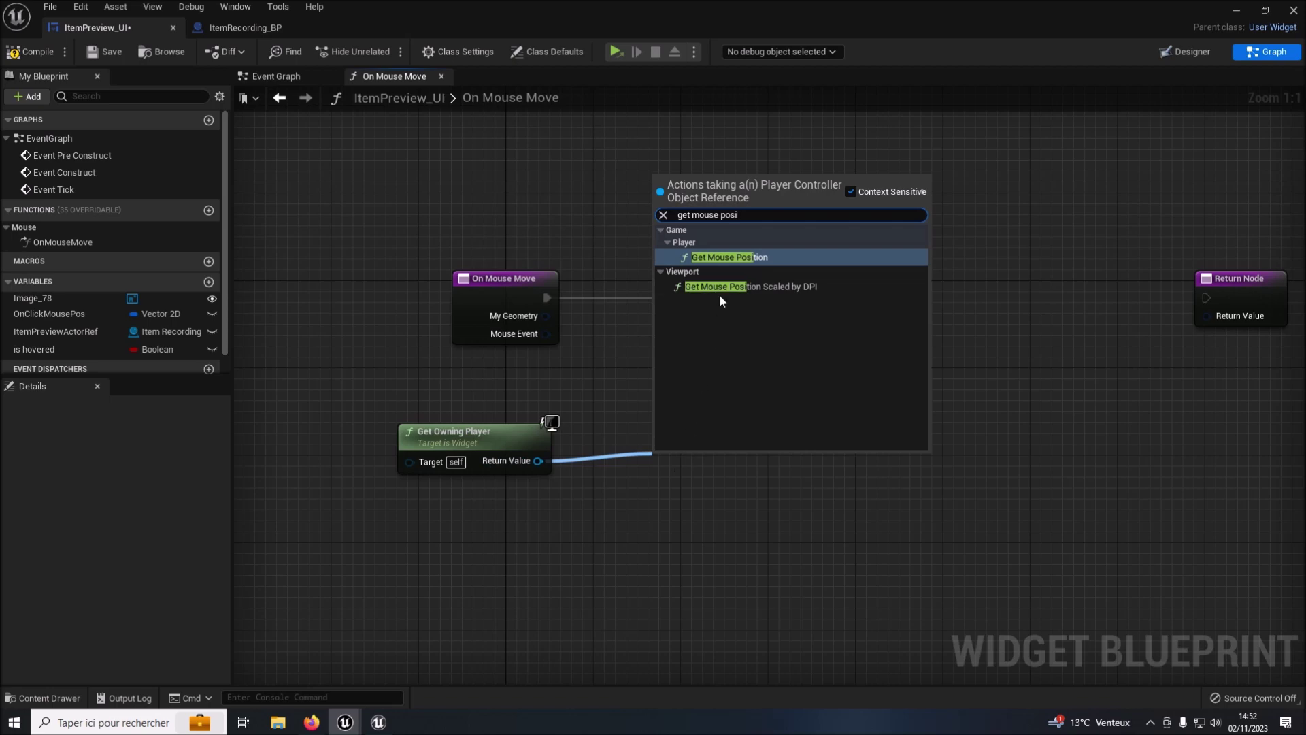
{"action": "left_click", "coordinate": [774, 292]}
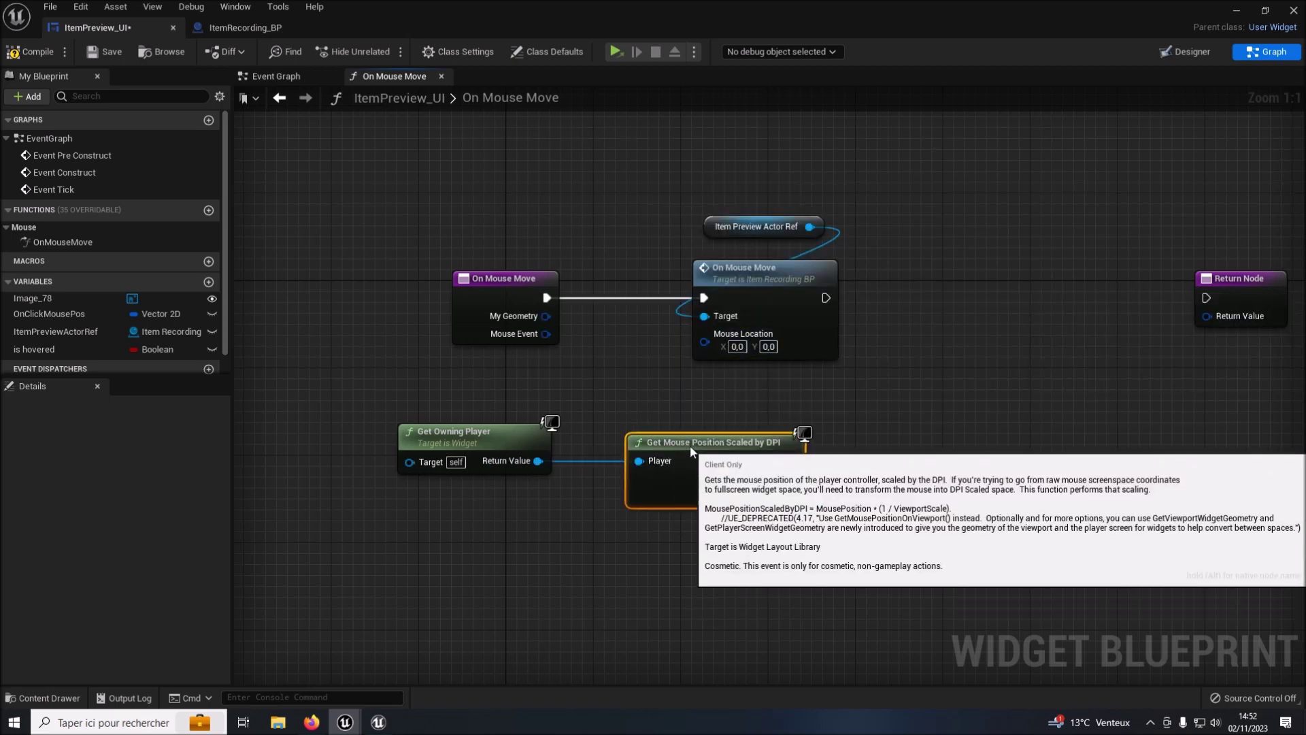
{"action": "mouse_move", "coordinate": [691, 465]}
{"action": "left_mouse_down"}
{"action": "mouse_move", "coordinate": [637, 443]}
{"action": "mouse_move", "coordinate": [489, 442]}
{"action": "left_mouse_up"}
{"action": "left_click", "coordinate": [590, 434]}
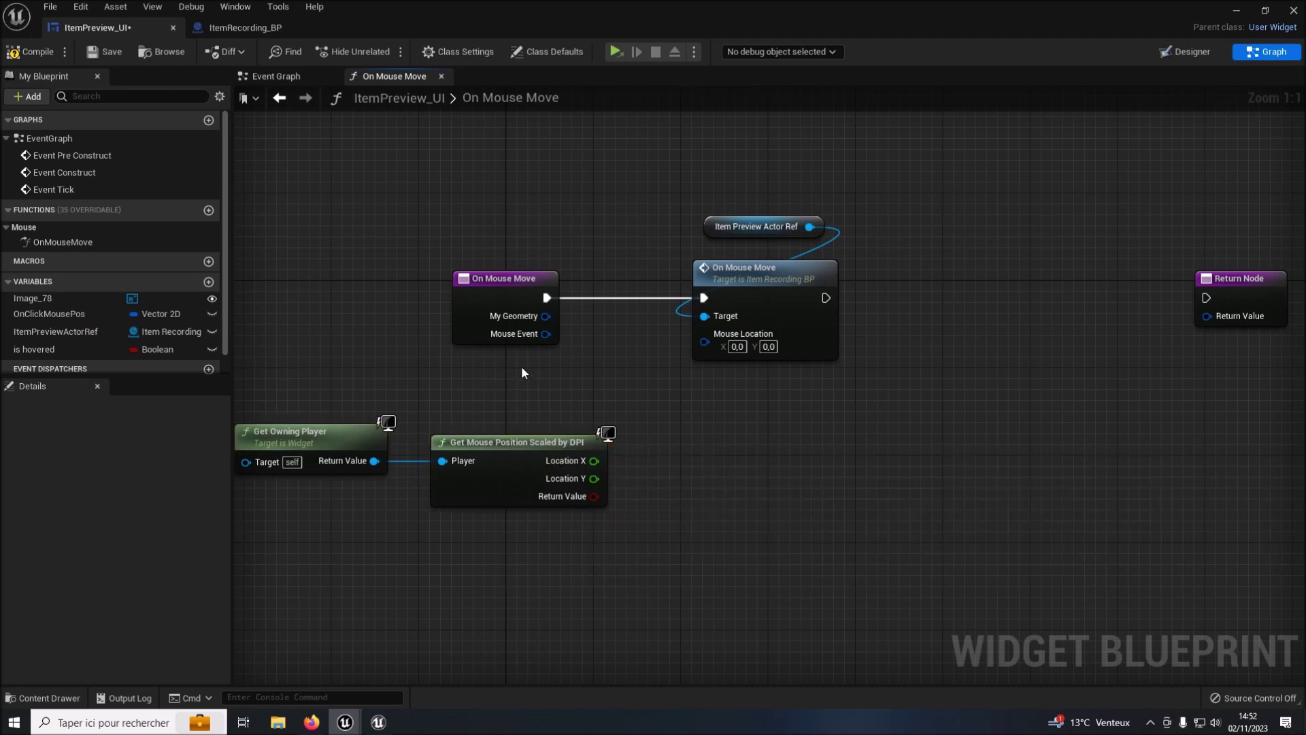
Split Mouse Location, wire X and Y, and connect the call to the Return Node.
{"action": "right_click", "coordinate": [705, 347]}
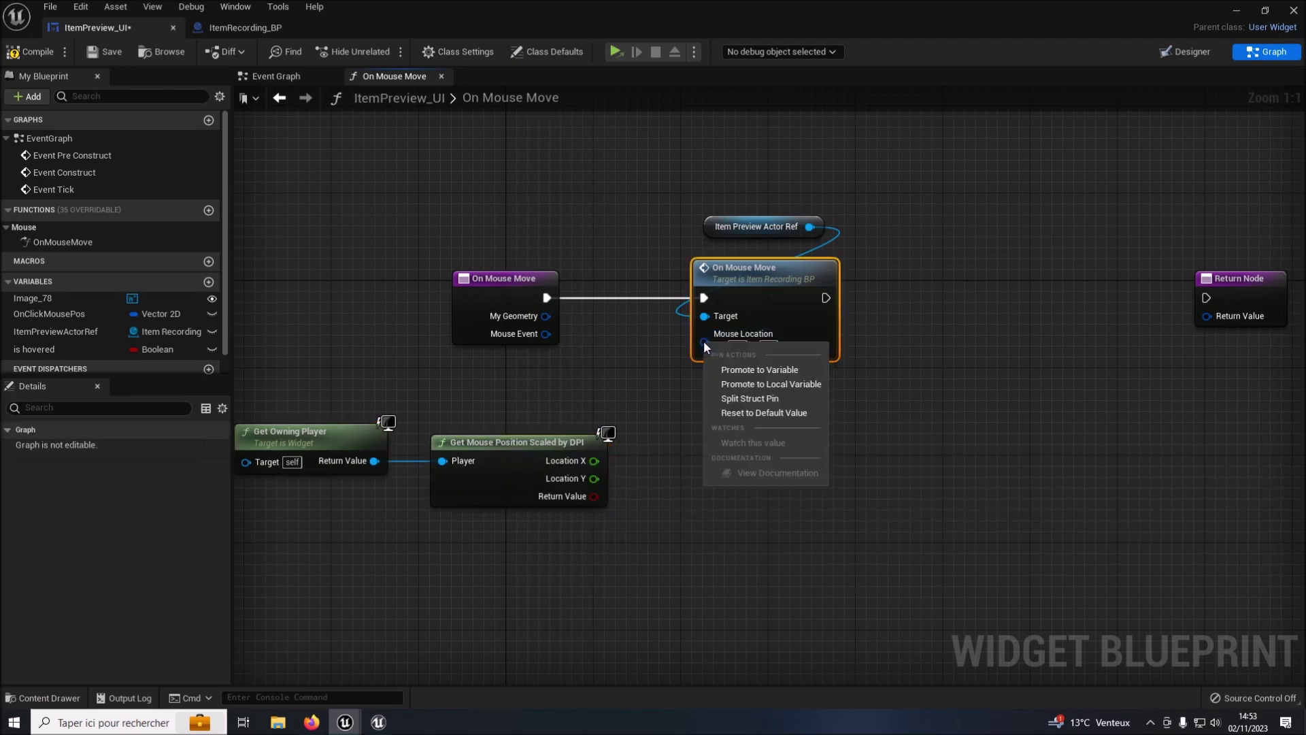
{"action": "left_click", "coordinate": [741, 399]}
{"action": "mouse_move", "coordinate": [594, 461]}
{"action": "left_mouse_down"}
{"action": "mouse_move", "coordinate": [698, 335]}
{"action": "mouse_move", "coordinate": [617, 476]}
{"action": "mouse_move", "coordinate": [594, 479]}
{"action": "left_mouse_up"}
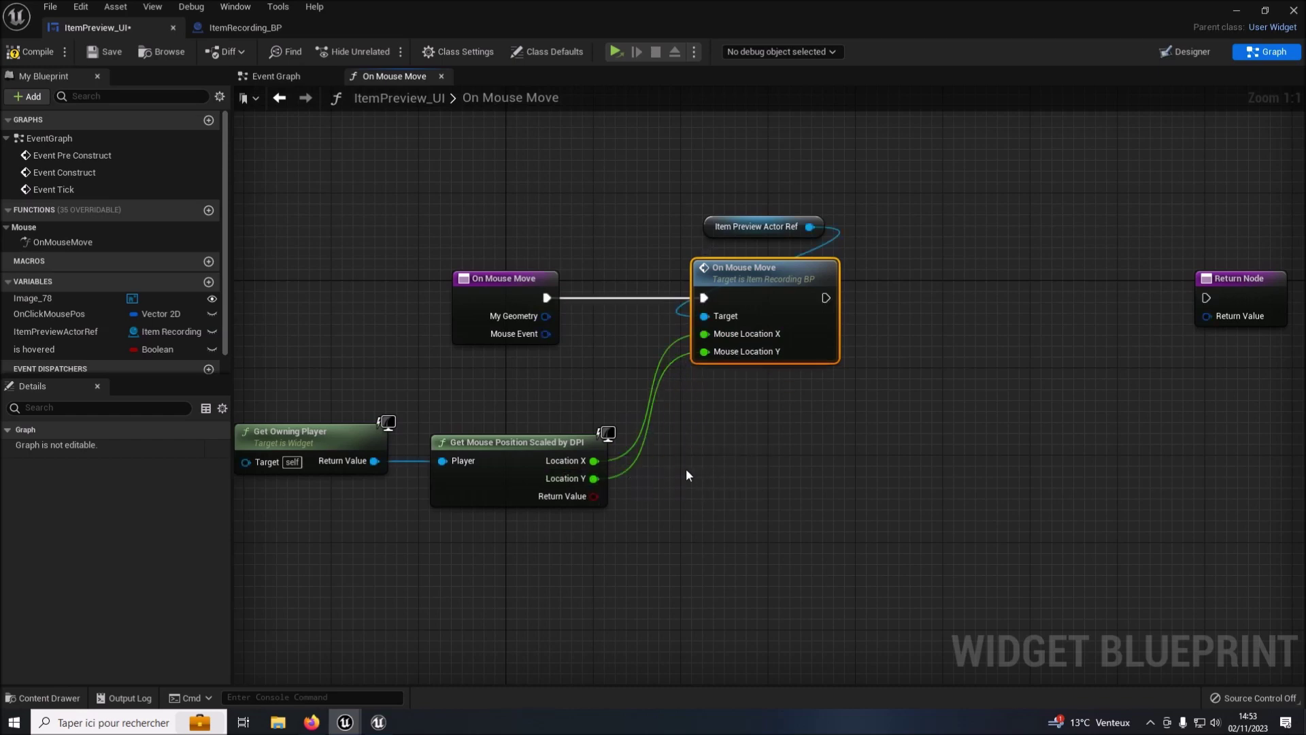
{"action": "left_click_drag", "start_coordinate": [716, 364], "coordinate": [920, 364]}
{"action": "right_click", "coordinate": [828, 436]}
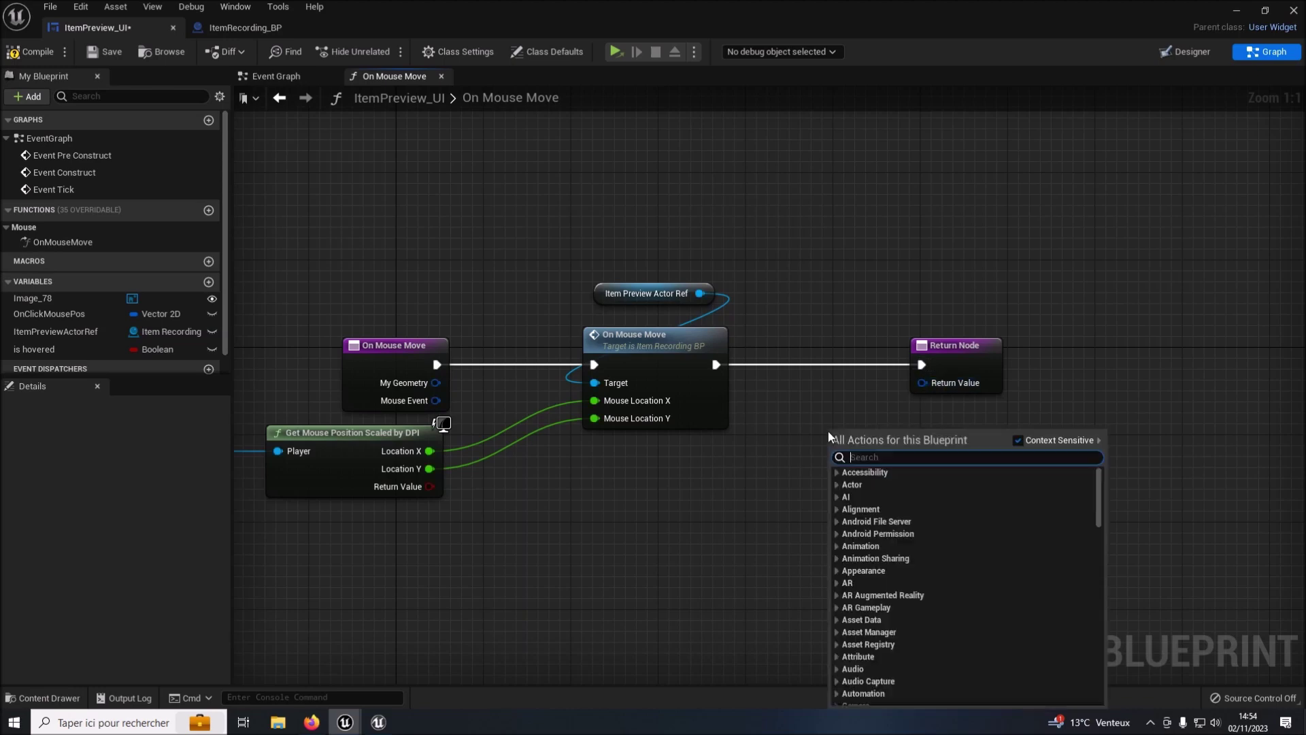
Add an Unhandled event reply and connect it to the Return Node's Return Value.
{"action": "type", "text": "unha"}
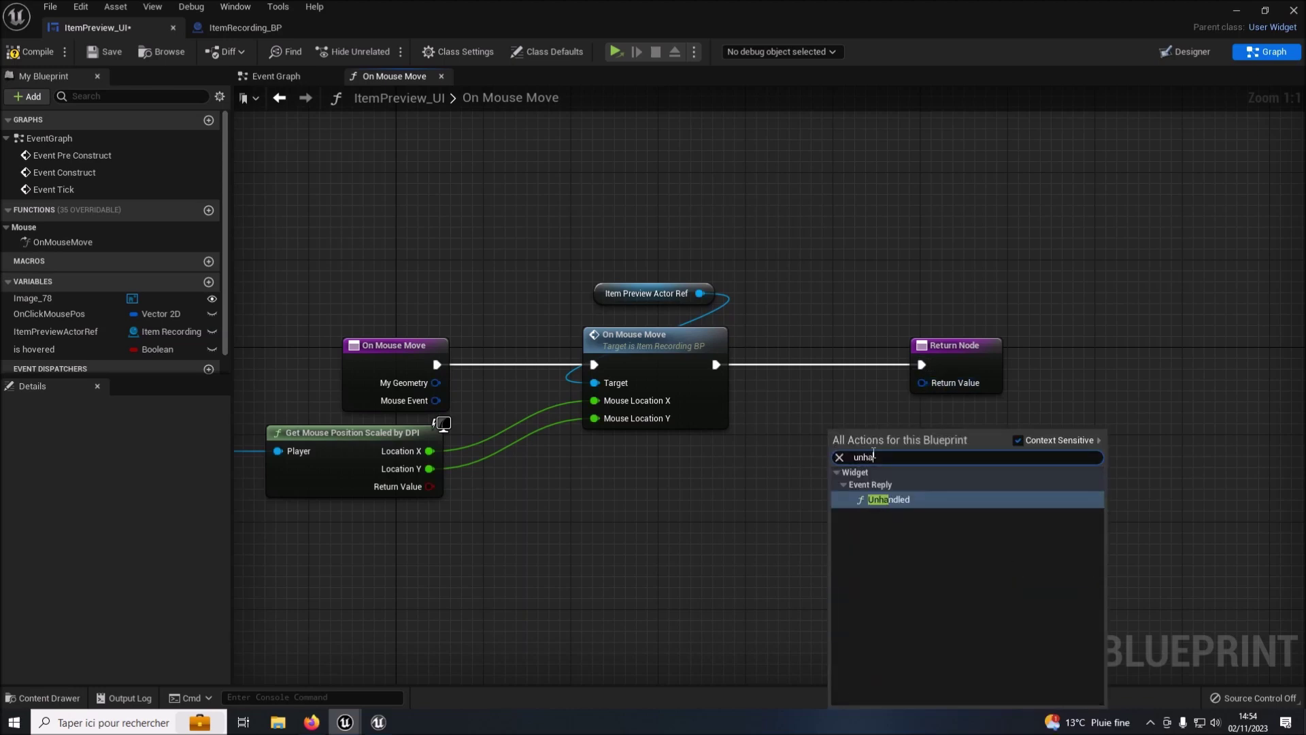
{"action": "left_click", "coordinate": [903, 500]}
{"action": "left_click_drag", "start_coordinate": [909, 452], "coordinate": [922, 382]}
{"action": "left_click_drag", "start_coordinate": [891, 433], "coordinate": [827, 416]}
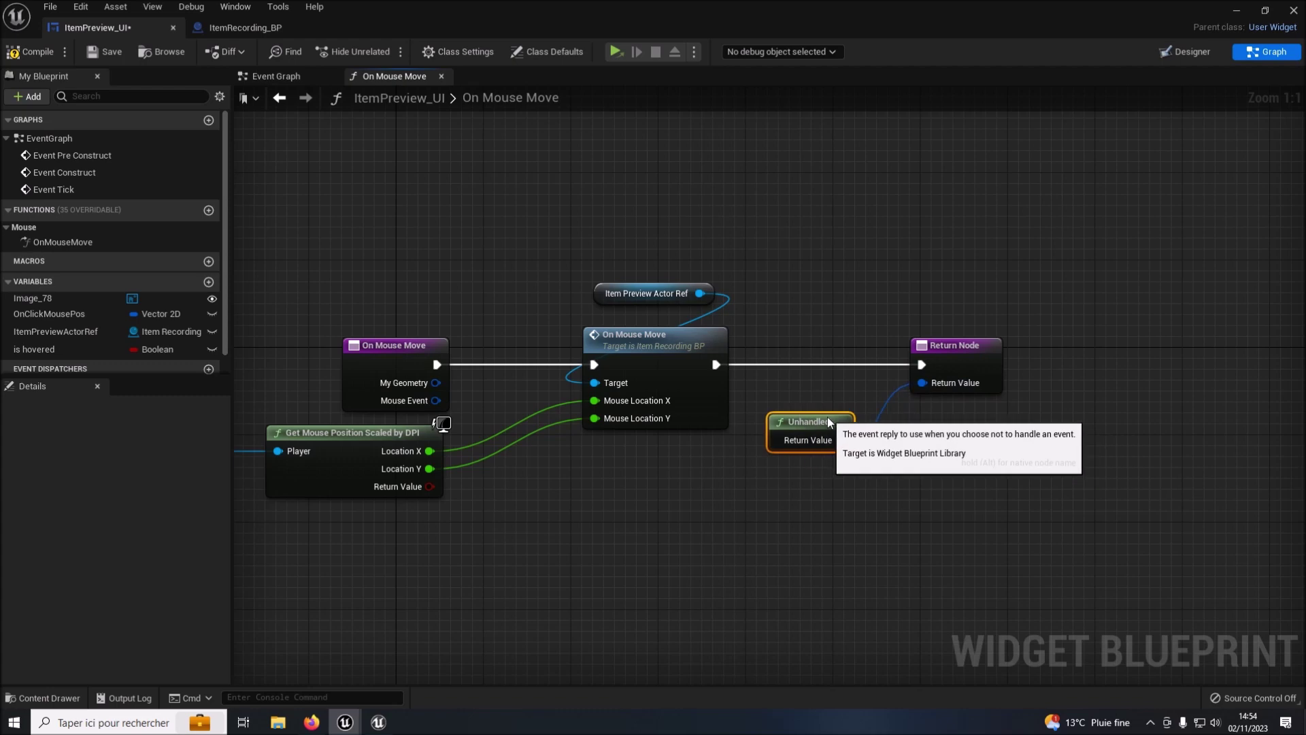
{"action": "scroll", "coordinate": [828, 417], "scroll_direction": "down", "scroll_amount": 2}
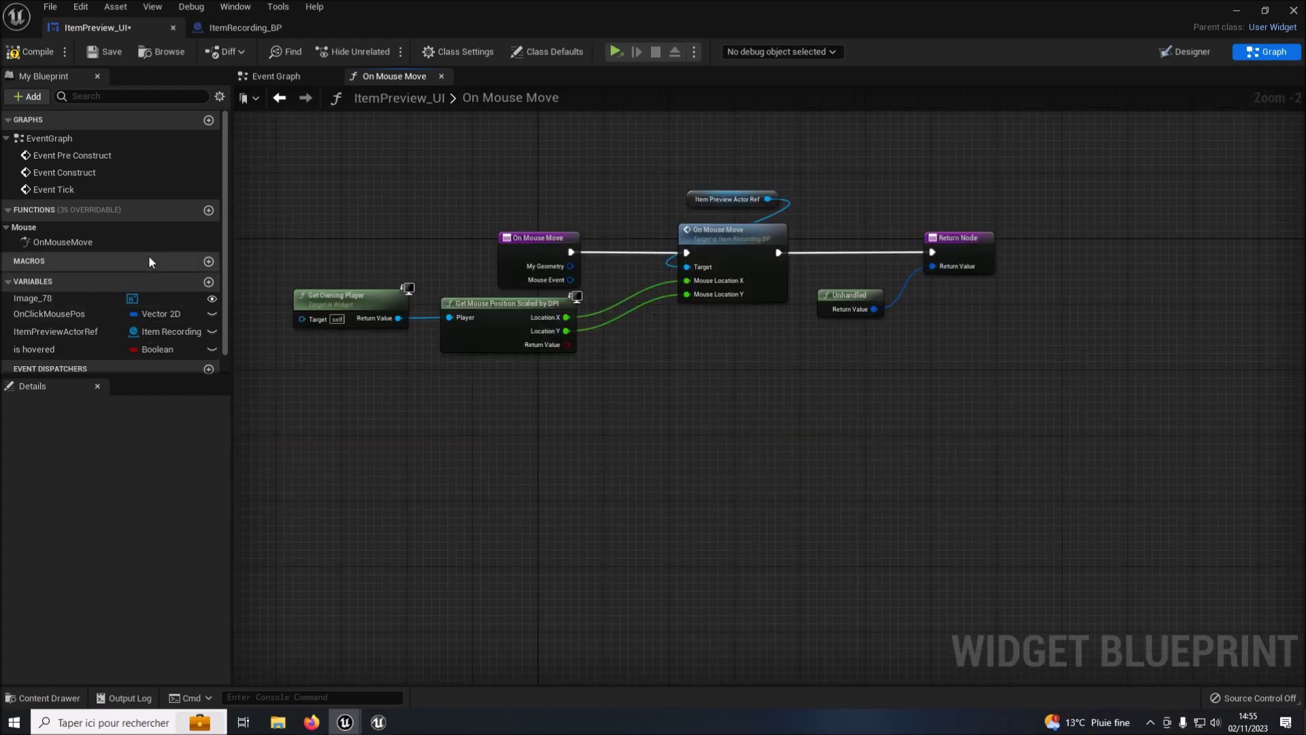
{"action": "left_click", "coordinate": [169, 215]}
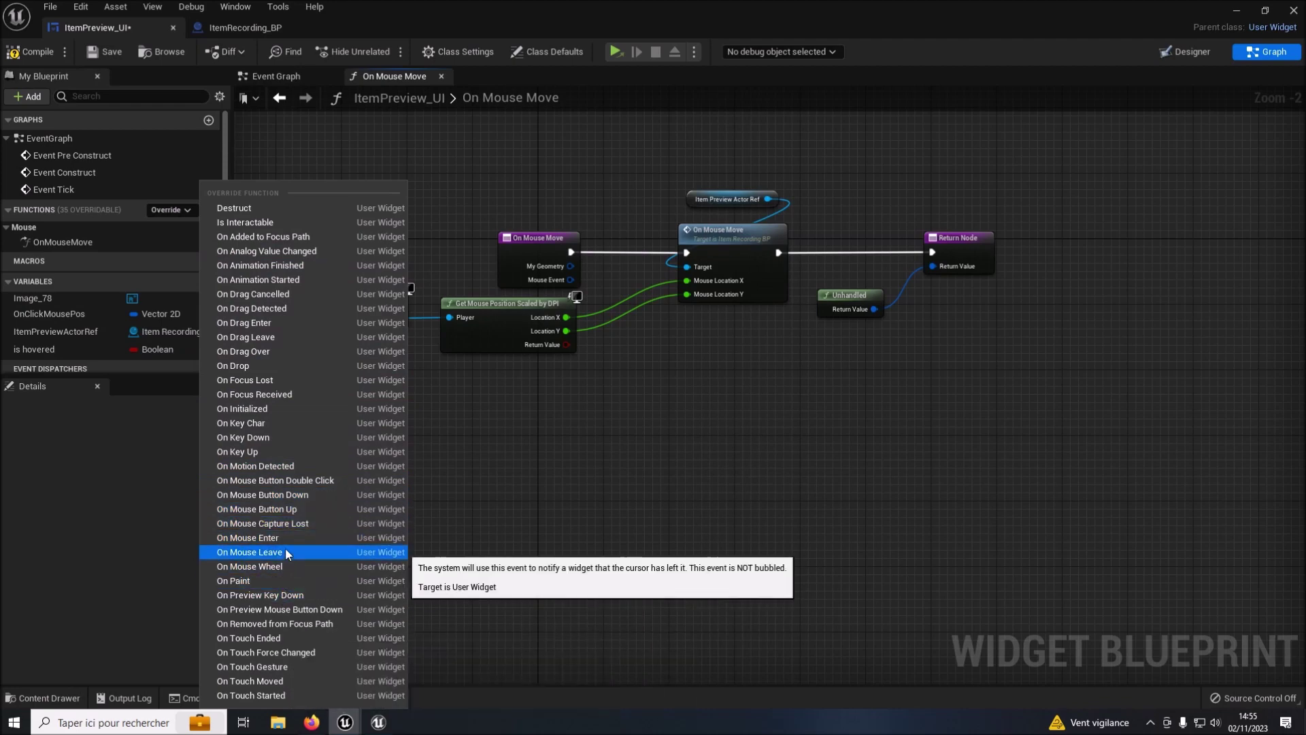
Override On Mouse Button Down and break the Return Node's default execution link.
{"action": "left_click", "coordinate": [277, 500]}
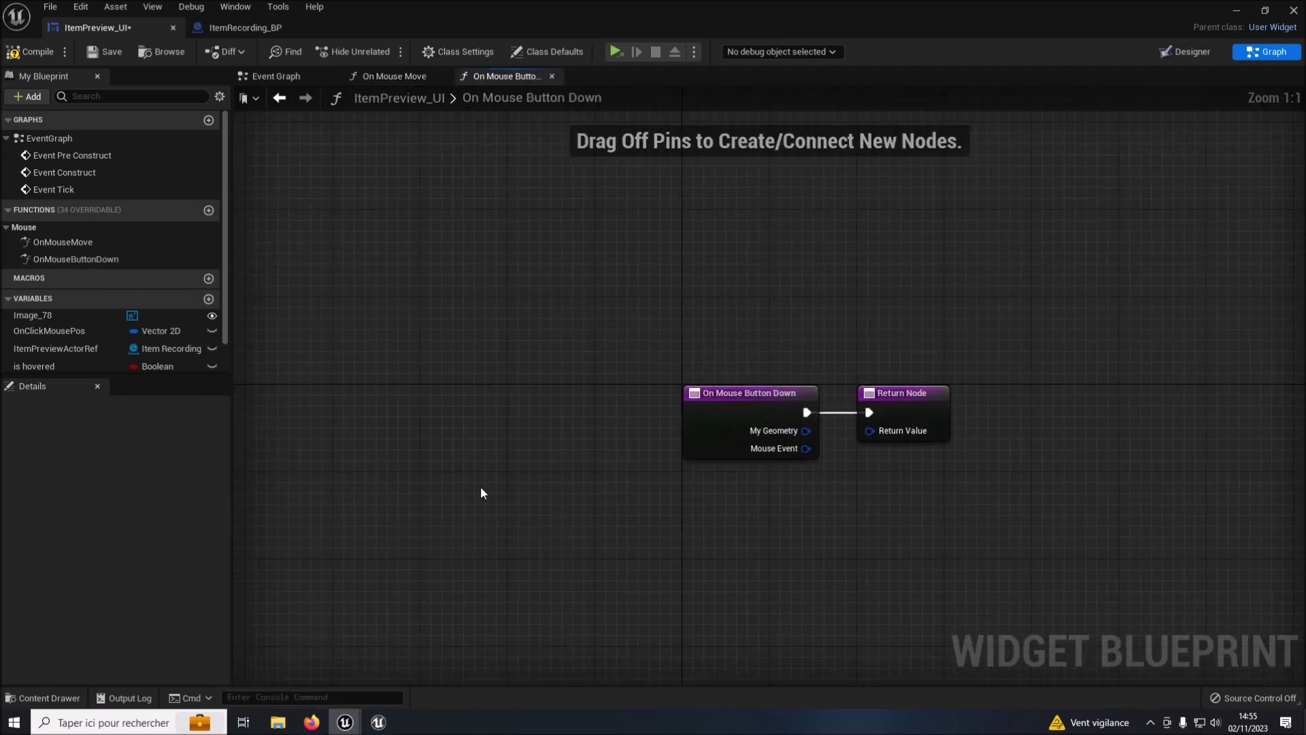
{"action": "left_click_drag", "start_coordinate": [660, 391], "coordinate": [1064, 391]}
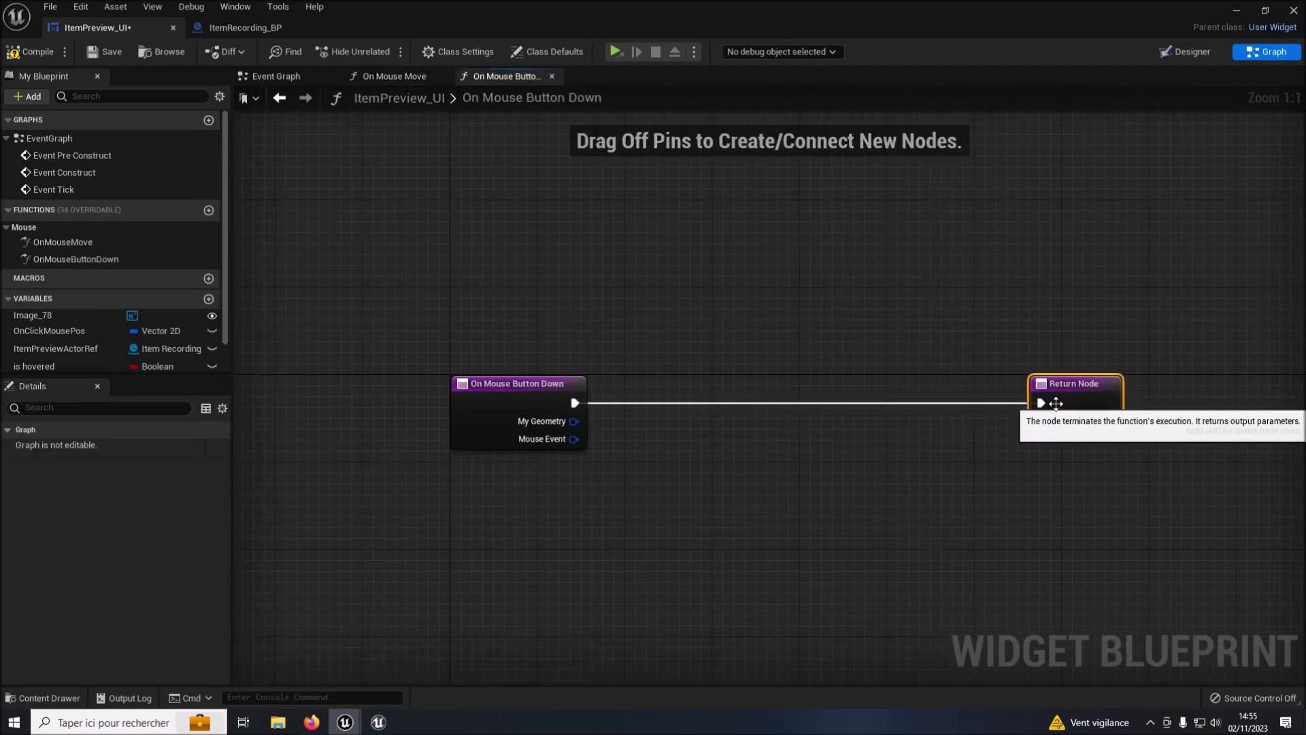
{"action": "right_click", "coordinate": [1040, 402]}
{"action": "left_click", "coordinate": [1075, 444]}
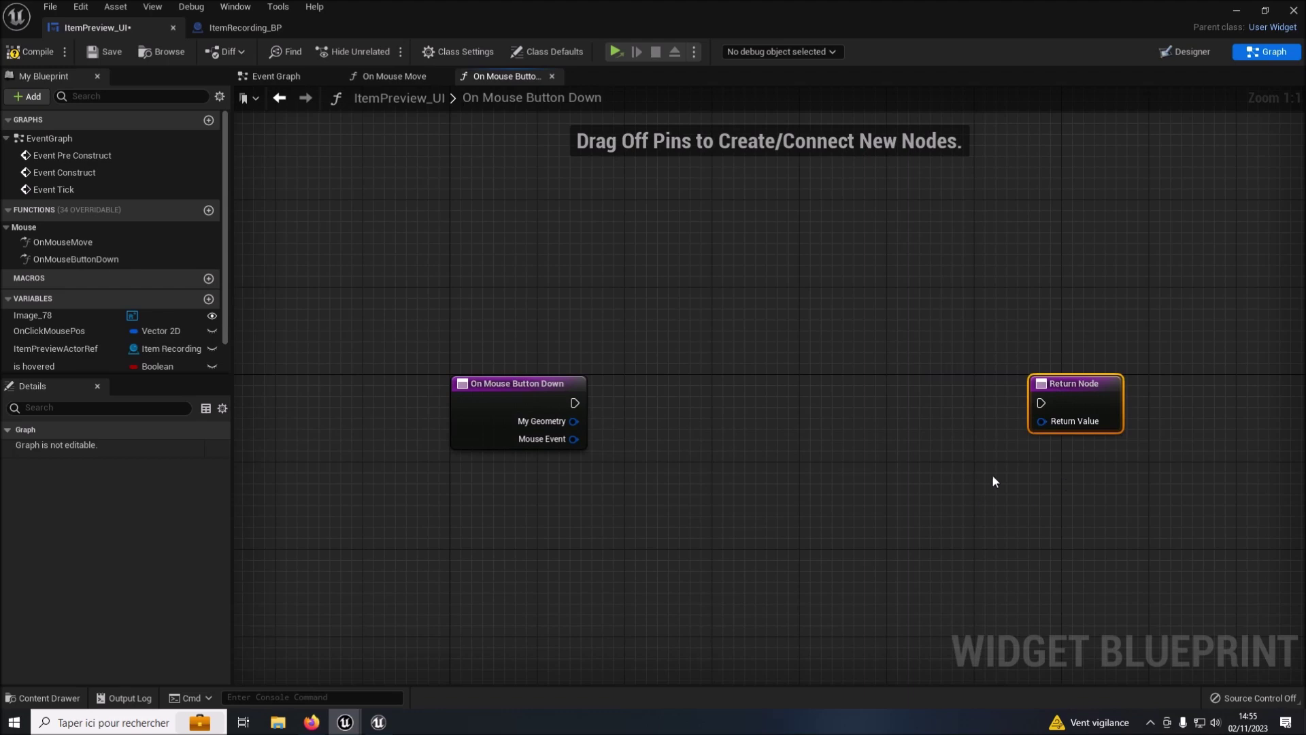
Call On Clicked Start on ItemPreviewActorRef after the event, continuing to the Return Node.
{"action": "left_click_drag", "start_coordinate": [36, 350], "coordinate": [465, 371]}
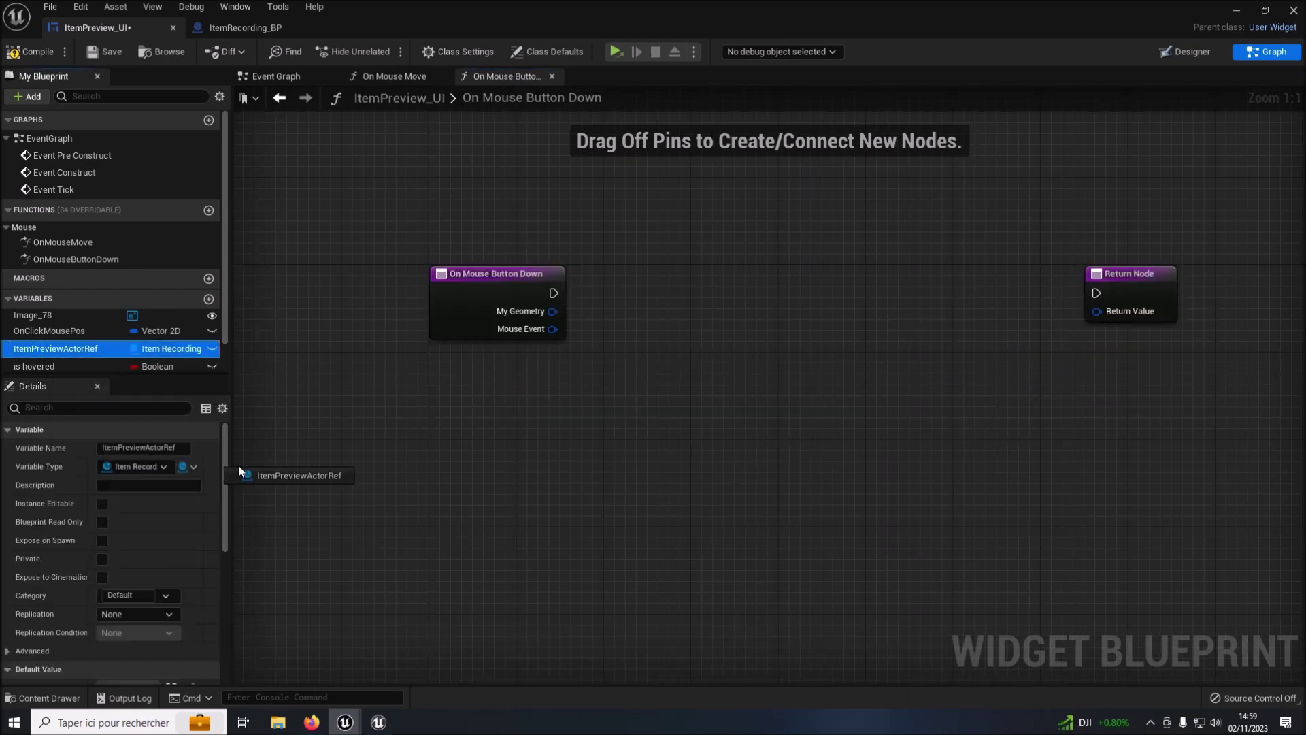
{"action": "left_click", "coordinate": [532, 396]}
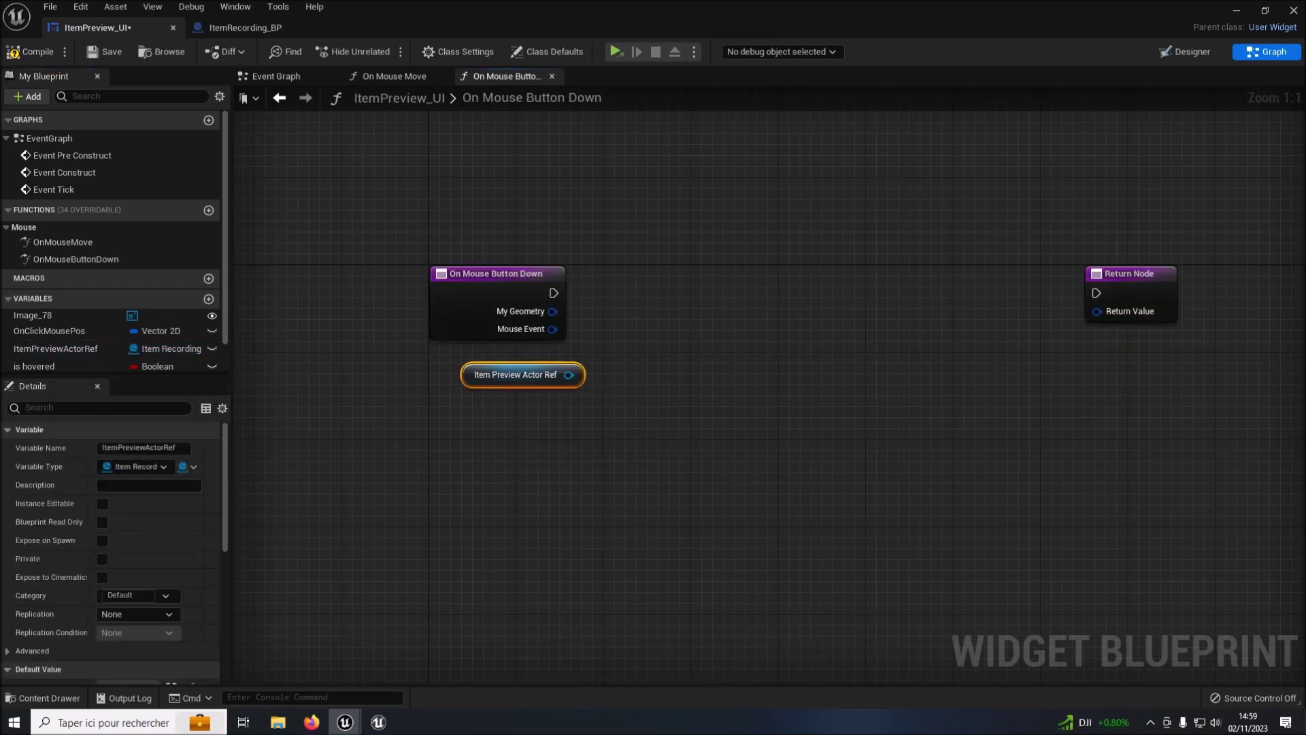
{"action": "right_click_drag", "start_coordinate": [611, 380], "coordinate": [424, 397]}
{"action": "left_click_drag", "start_coordinate": [381, 393], "coordinate": [491, 349]}
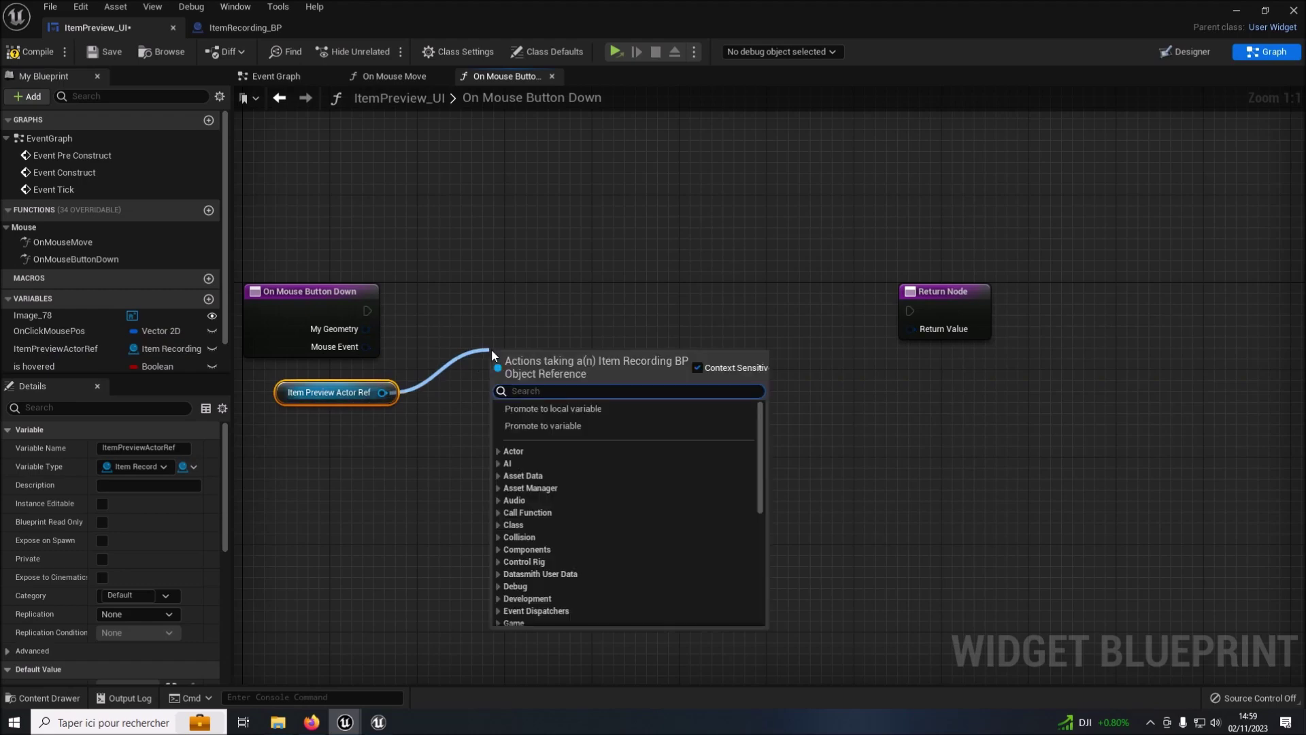
{"action": "type", "text": "oncli"}
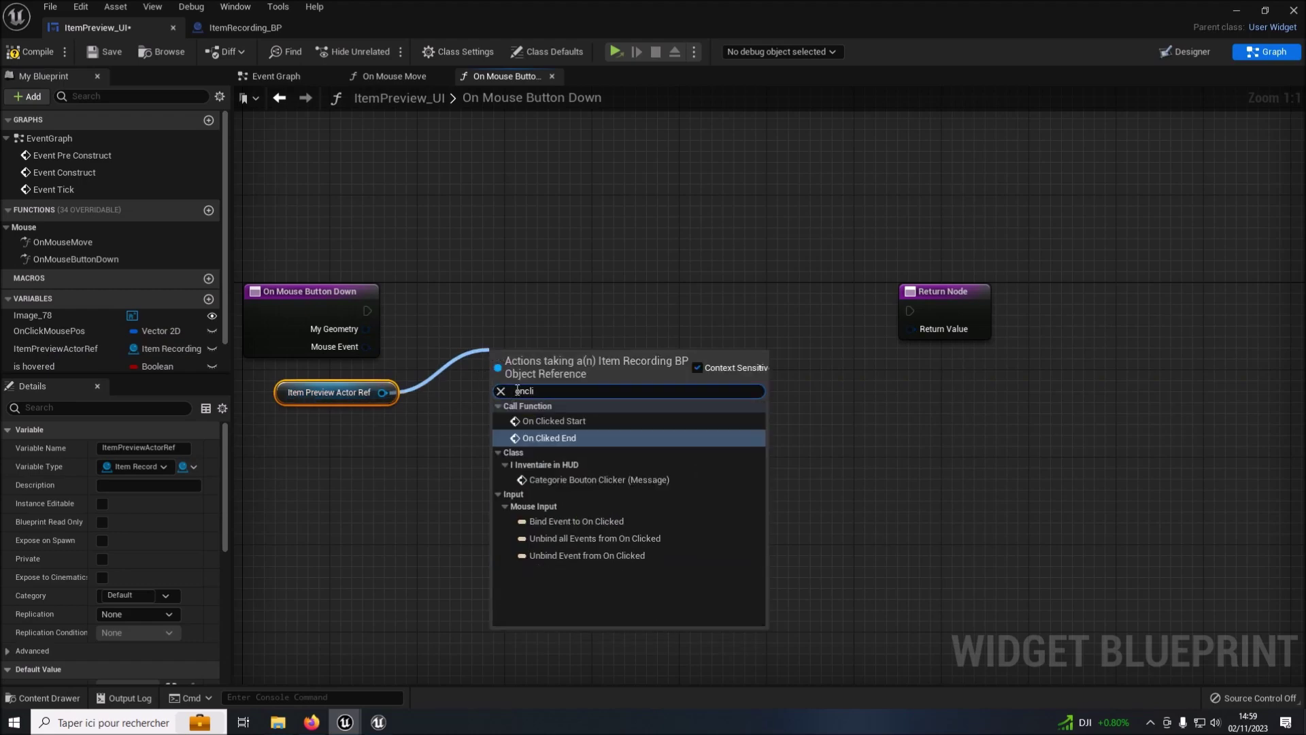
{"action": "left_click", "coordinate": [538, 421]}
{"action": "left_click_drag", "start_coordinate": [539, 383], "coordinate": [549, 340]}
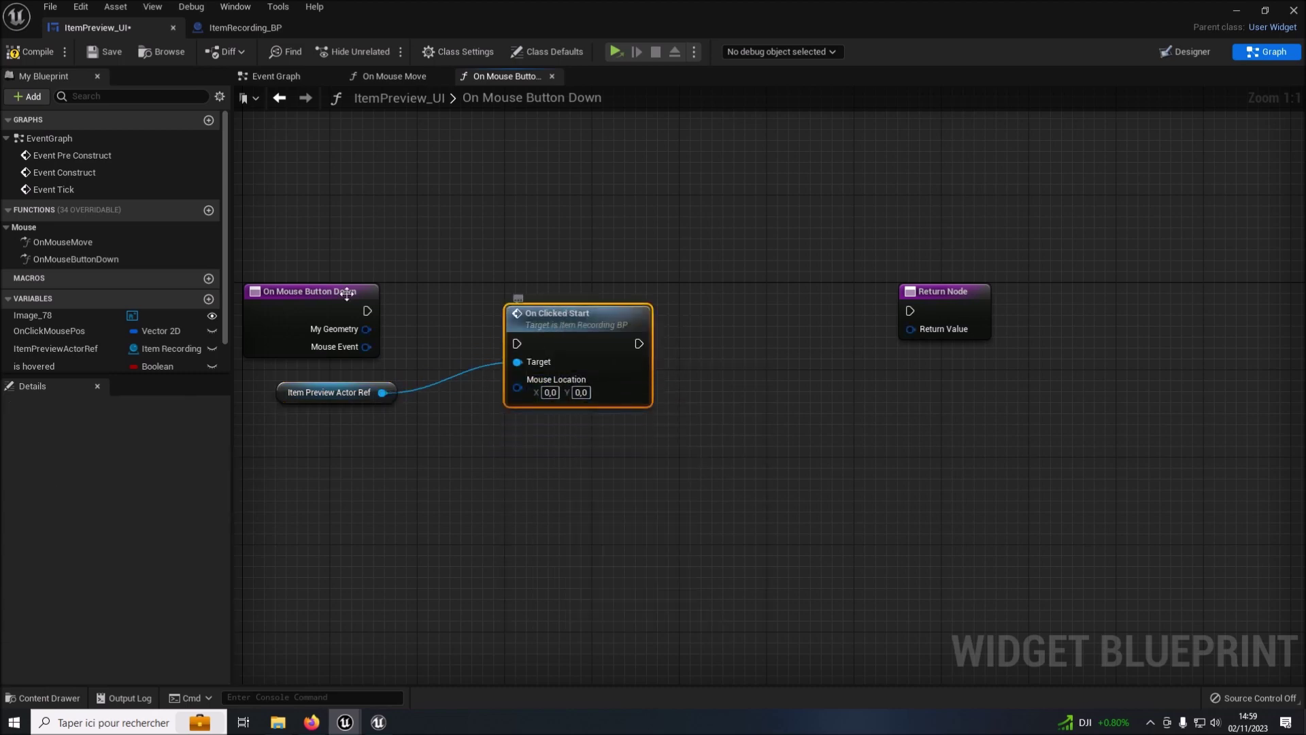
{"action": "mouse_move", "coordinate": [367, 311]}
{"action": "left_mouse_down"}
{"action": "mouse_move", "coordinate": [517, 342]}
{"action": "mouse_move", "coordinate": [591, 280]}
{"action": "left_mouse_up"}
{"action": "mouse_move", "coordinate": [671, 310]}
{"action": "left_mouse_down"}
{"action": "mouse_move", "coordinate": [910, 310]}
{"action": "mouse_move", "coordinate": [891, 375]}
{"action": "left_mouse_up"}
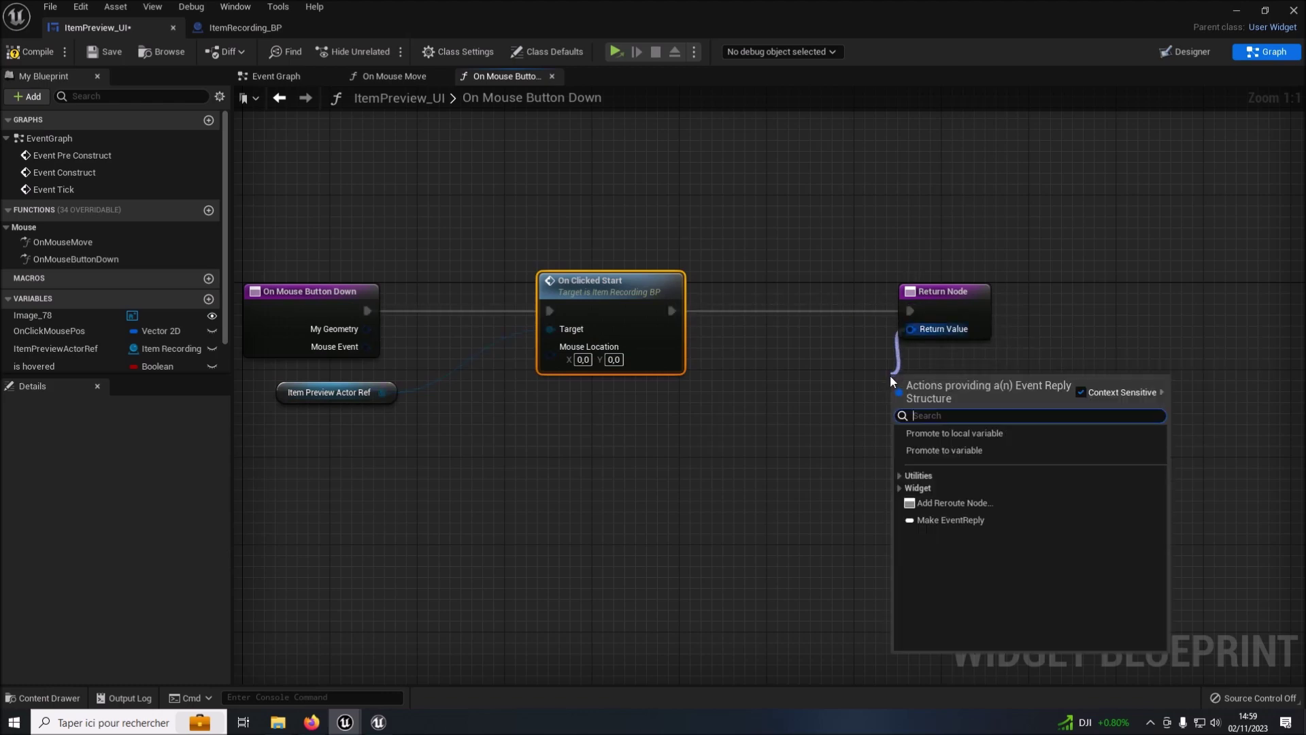
Return a Handled event reply from On Mouse Button Down.
{"action": "type", "text": "hand"}
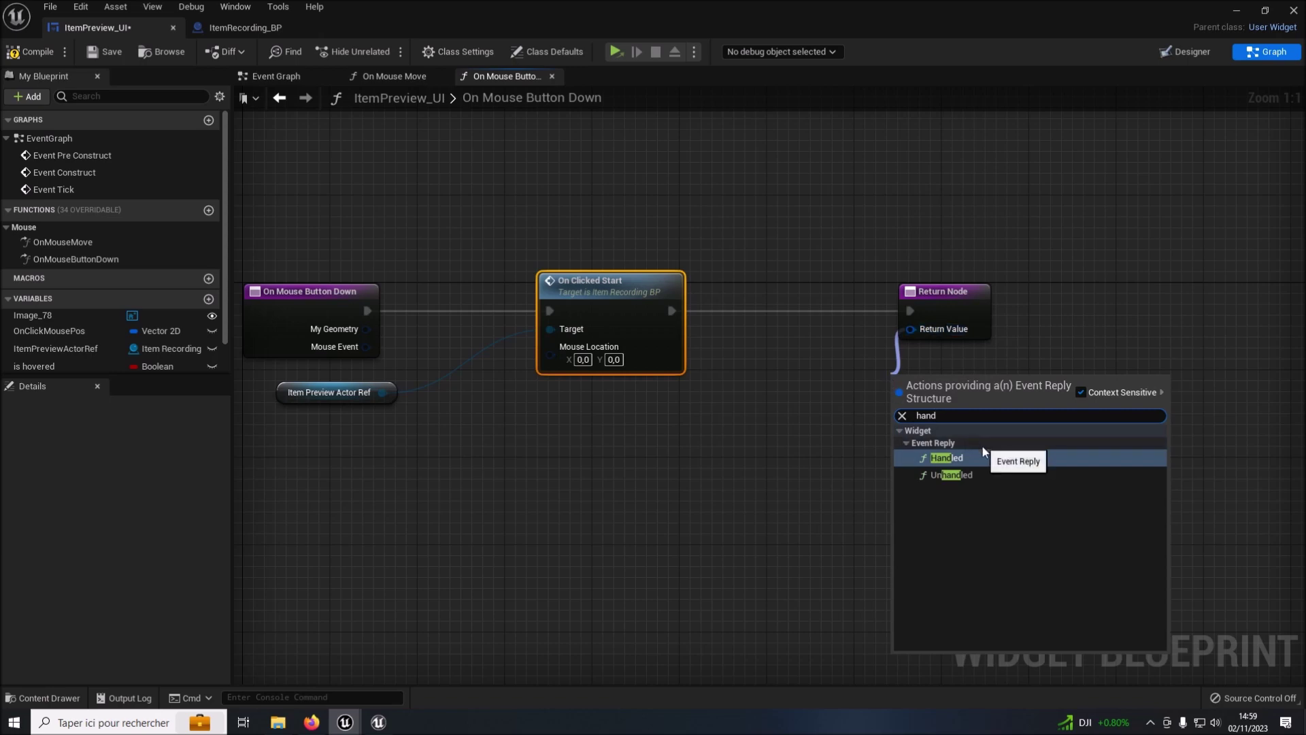
{"action": "left_click", "coordinate": [979, 457]}
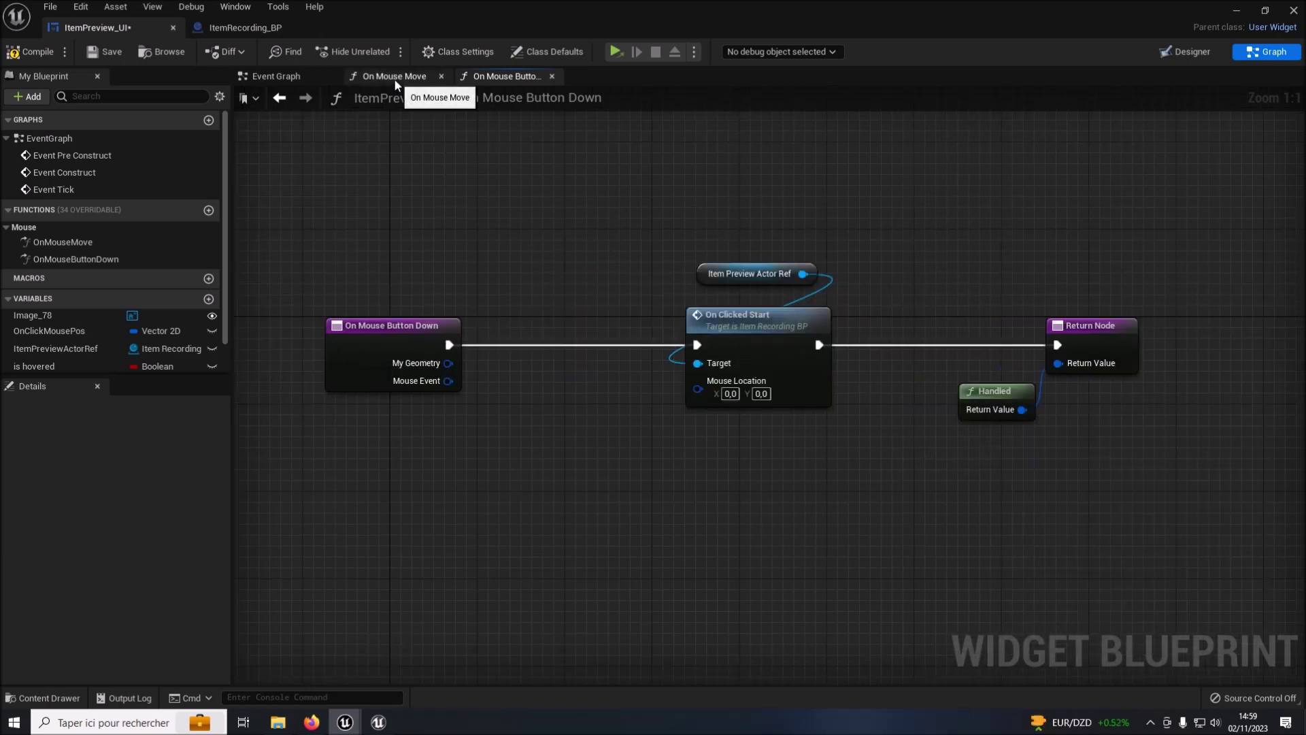
{"action": "left_click", "coordinate": [396, 82]}
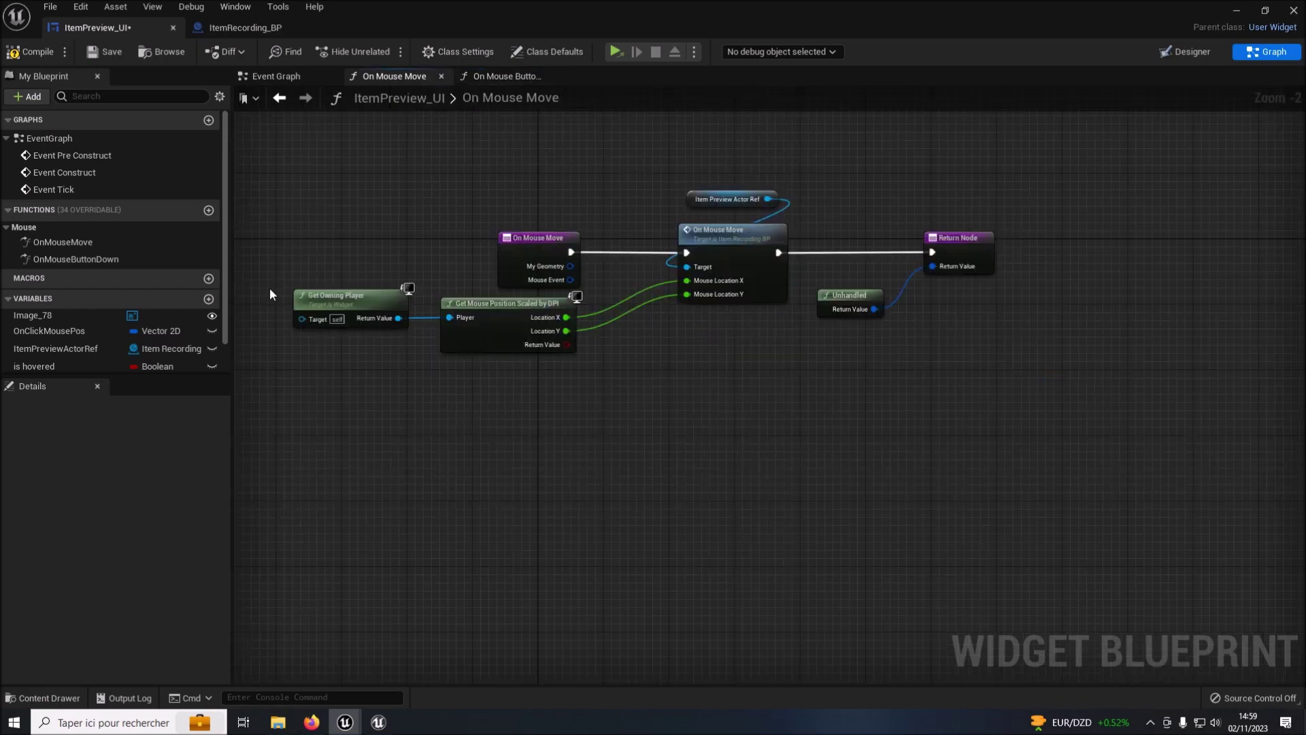
Paste the owning player and DPI mouse position nodes, then split and wire Mouse Location X/Y.
{"action": "left_click_drag", "start_coordinate": [312, 320], "coordinate": [480, 358]}
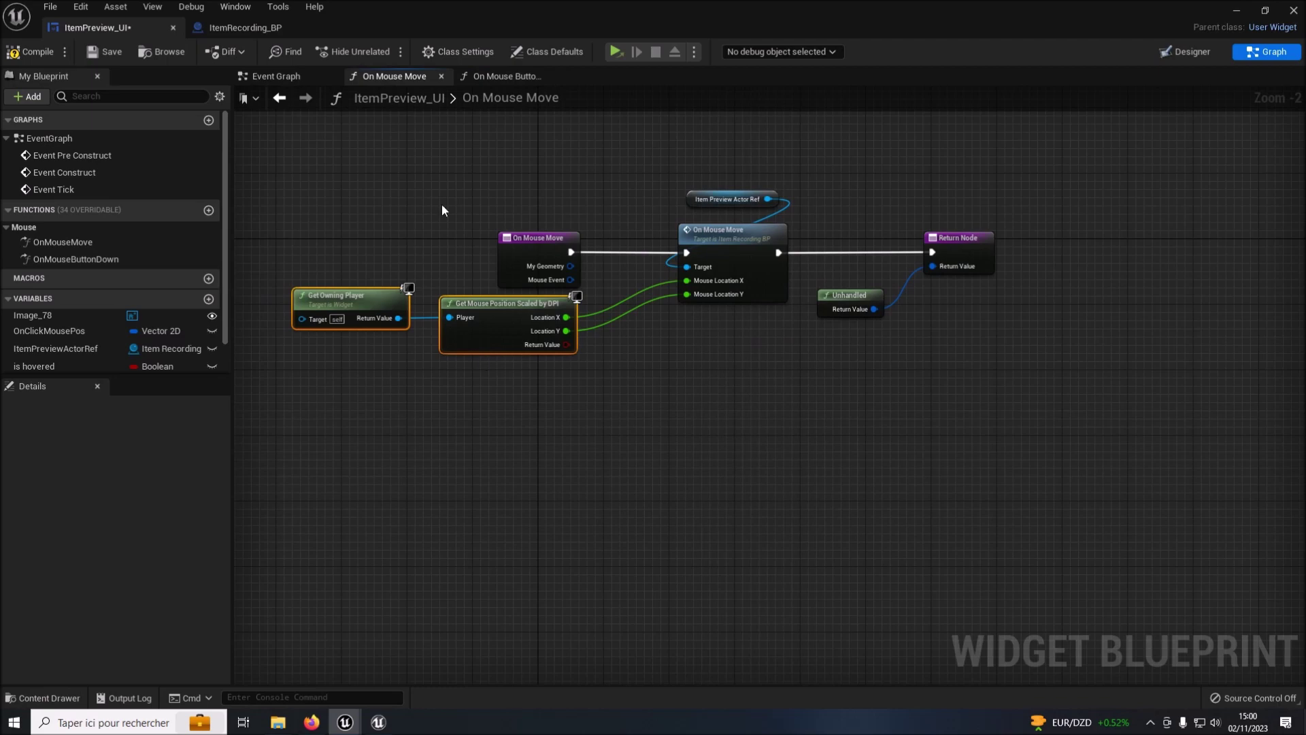
{"action": "left_click", "coordinate": [507, 76]}
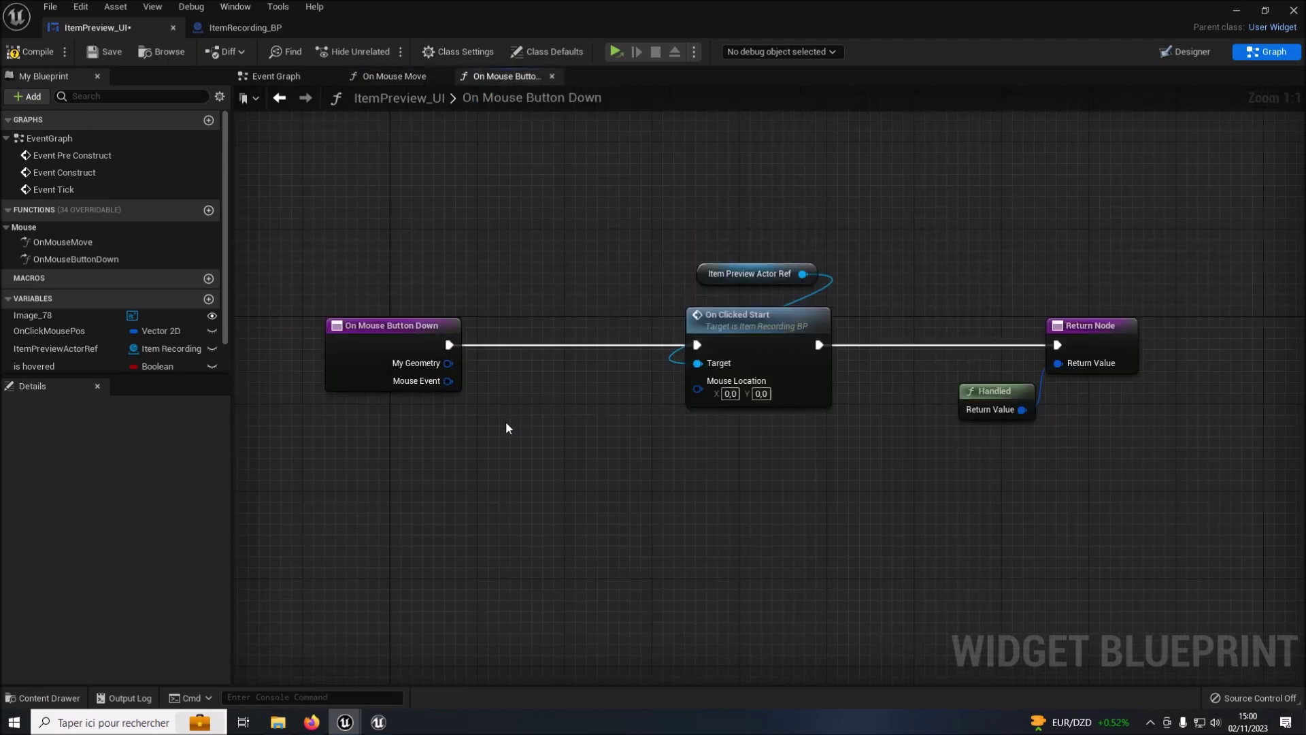
{"action": "key", "text": "ctrl+v"}
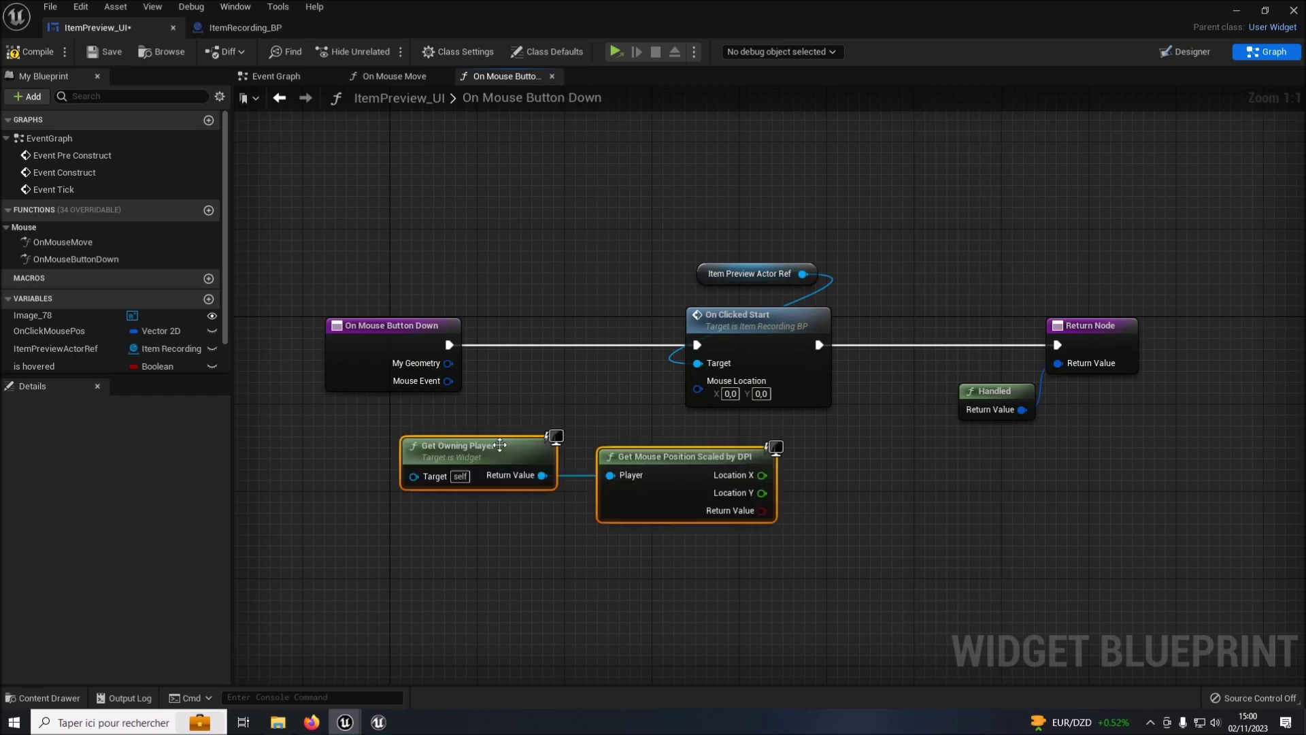
{"action": "left_click_drag", "start_coordinate": [674, 469], "coordinate": [532, 469]}
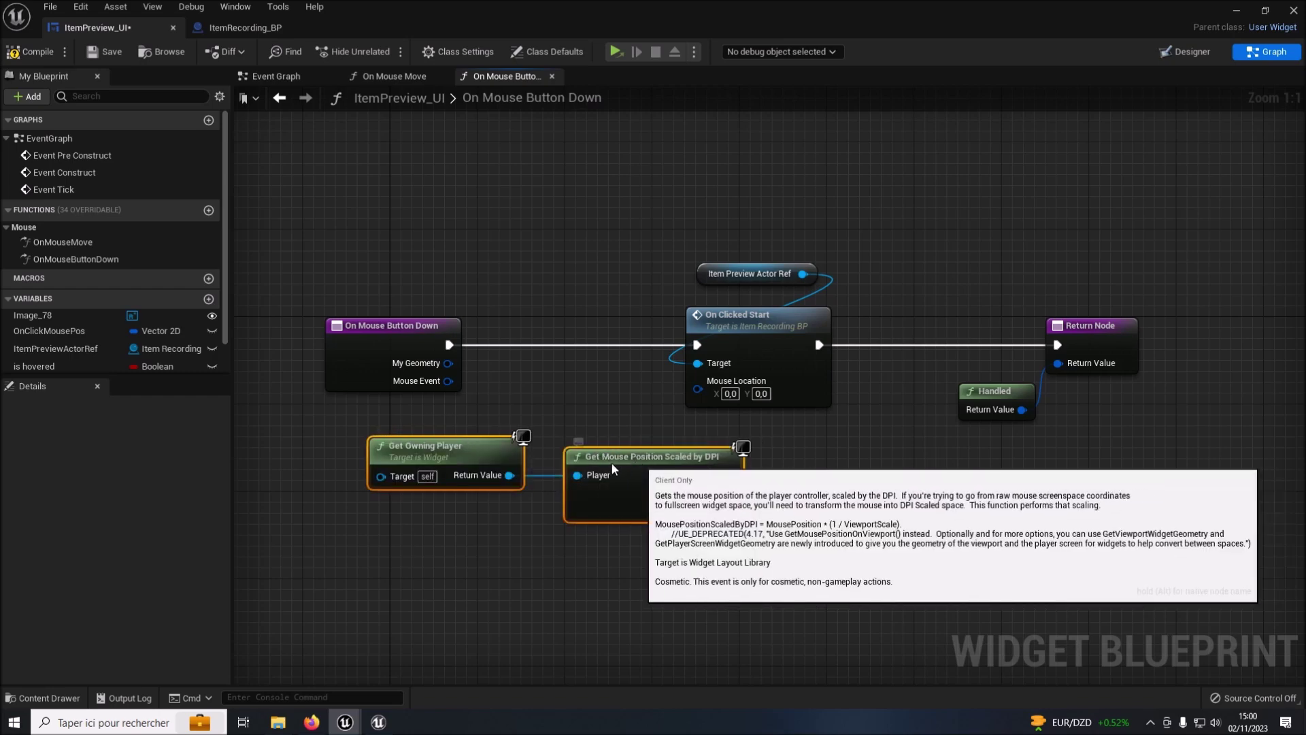
{"action": "right_click", "coordinate": [698, 392]}
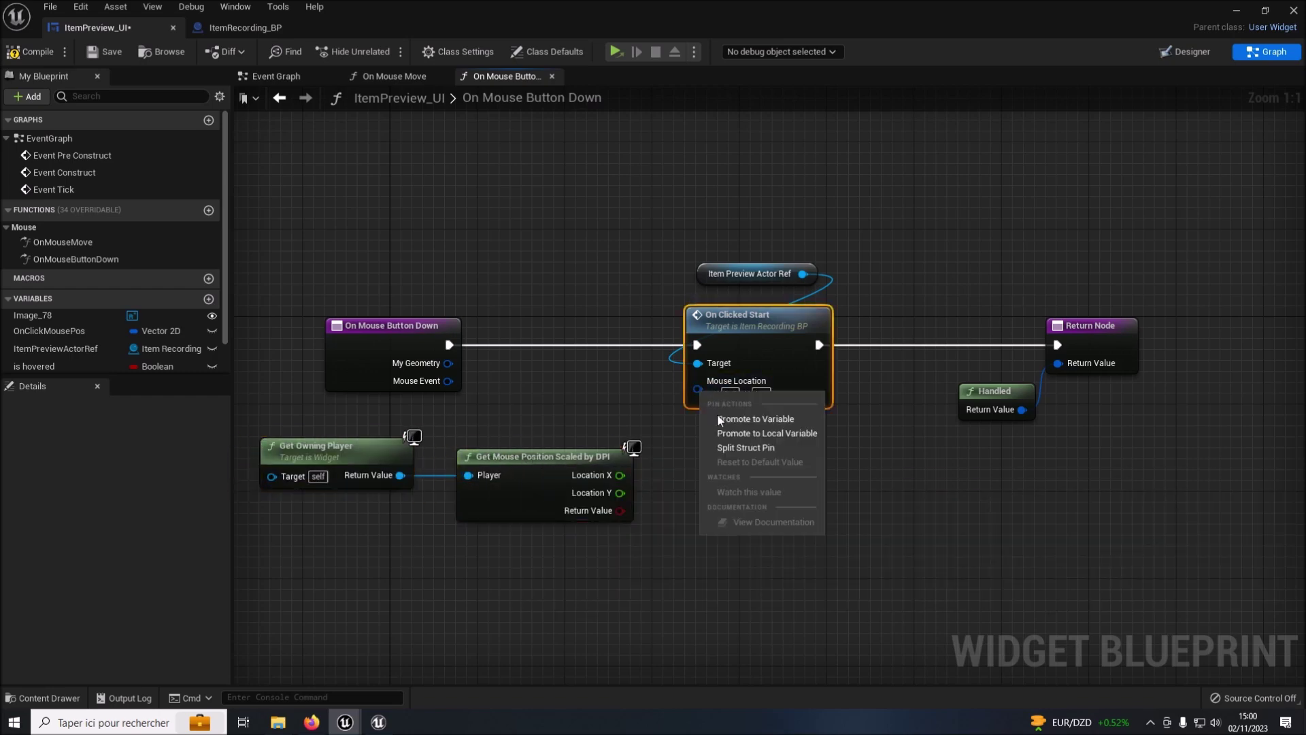
{"action": "left_click", "coordinate": [734, 448]}
{"action": "mouse_move", "coordinate": [620, 475]}
{"action": "left_mouse_down"}
{"action": "mouse_move", "coordinate": [697, 382]}
{"action": "mouse_move", "coordinate": [621, 496]}
{"action": "left_mouse_up"}
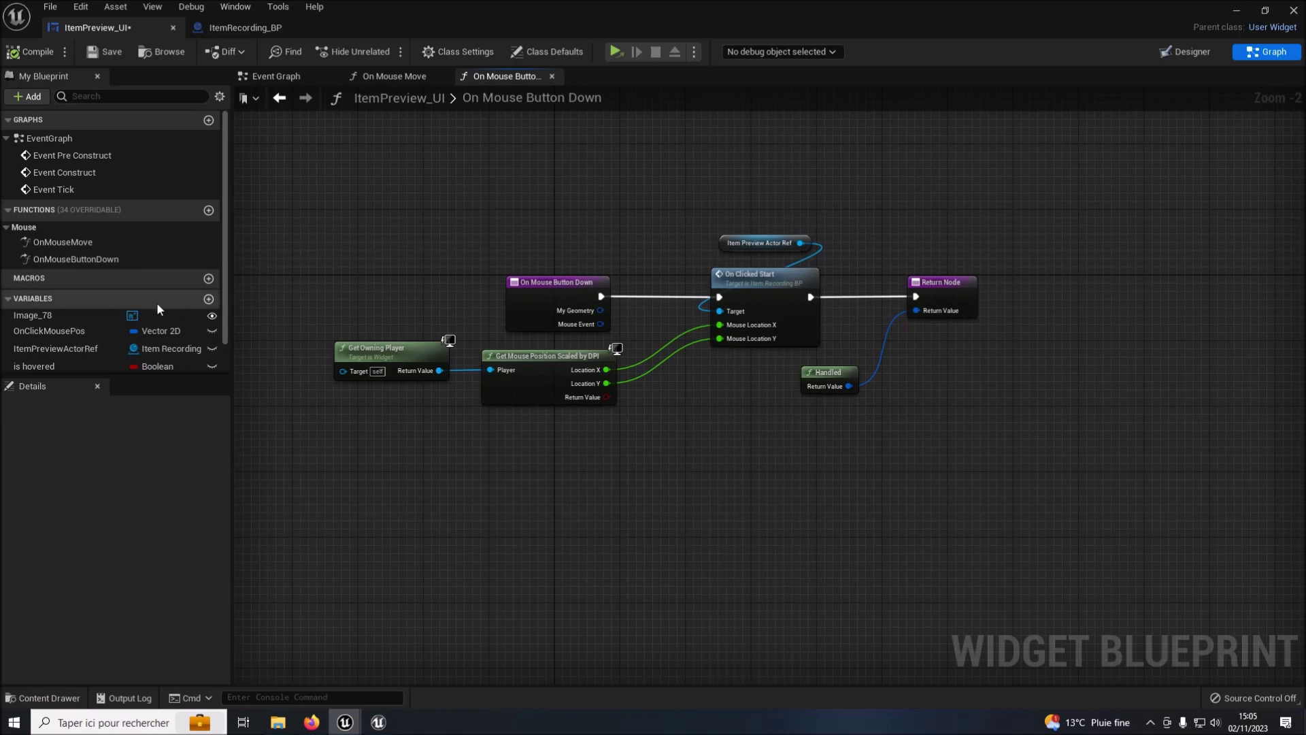
{"action": "left_click", "coordinate": [175, 210]}
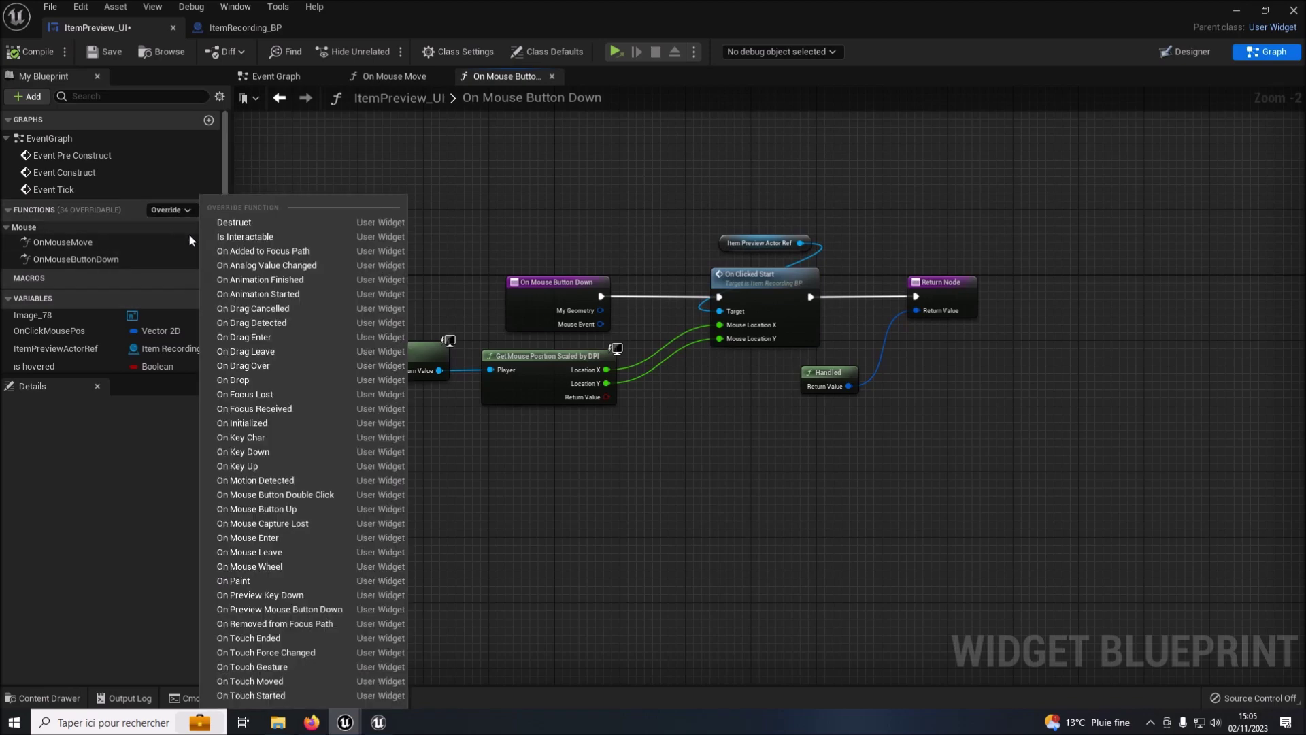
Override On Mouse Button Up and break the Return Node's default execution link.
{"action": "left_click", "coordinate": [276, 516]}
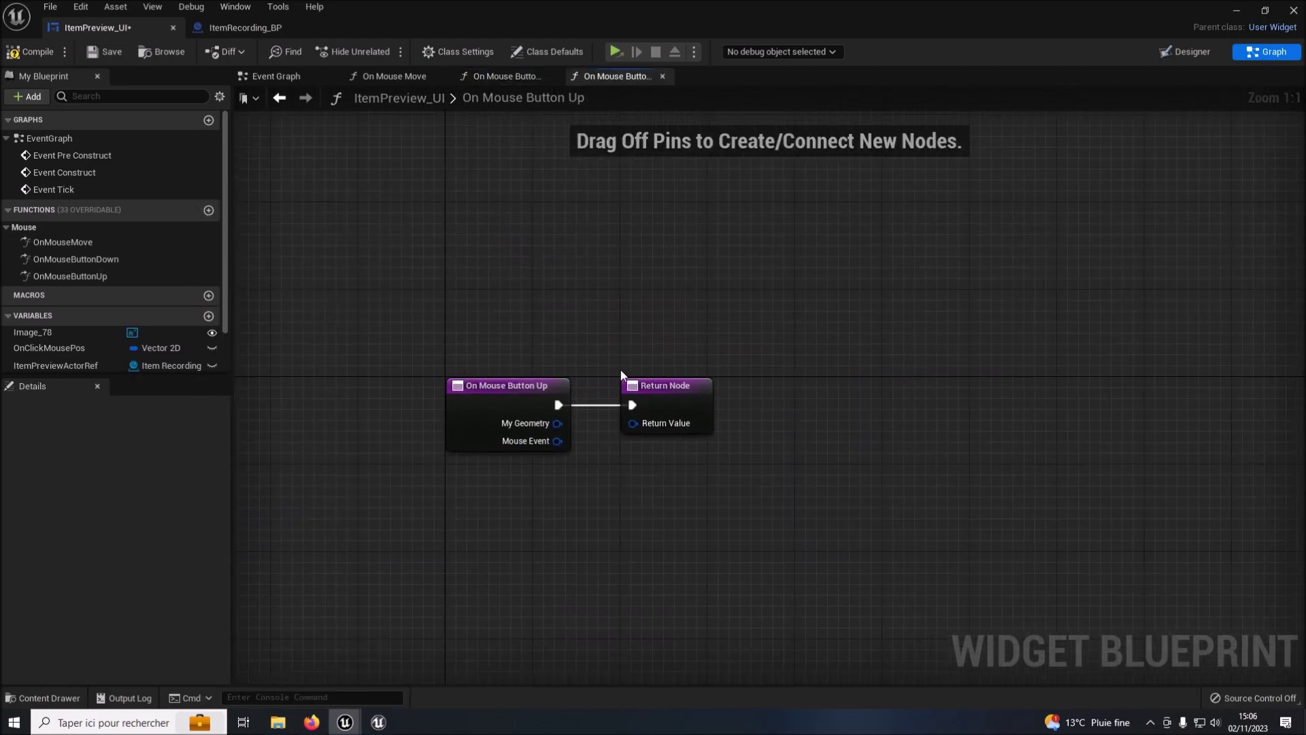
{"action": "mouse_move", "coordinate": [665, 385]}
{"action": "left_mouse_down"}
{"action": "mouse_move", "coordinate": [1205, 401]}
{"action": "mouse_move", "coordinate": [1129, 380]}
{"action": "left_mouse_up"}
{"action": "right_click", "coordinate": [1102, 395]}
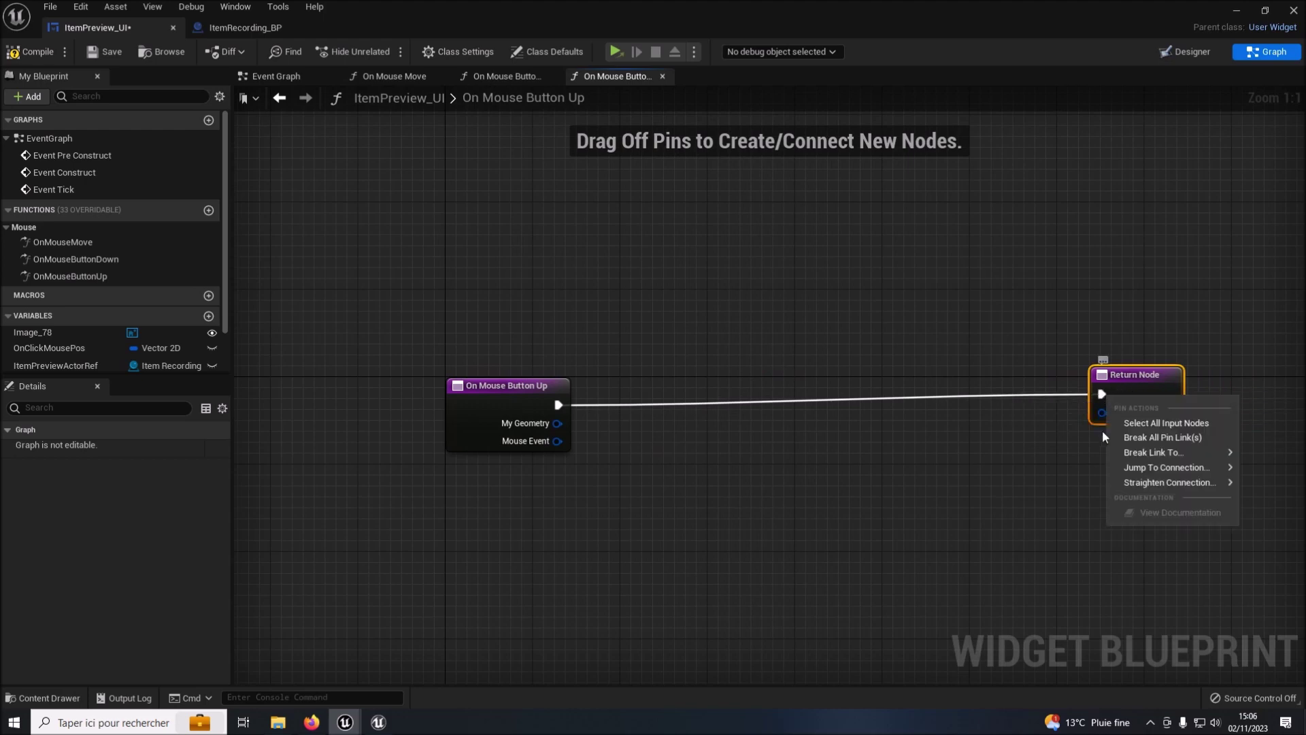
{"action": "left_click", "coordinate": [1160, 437]}
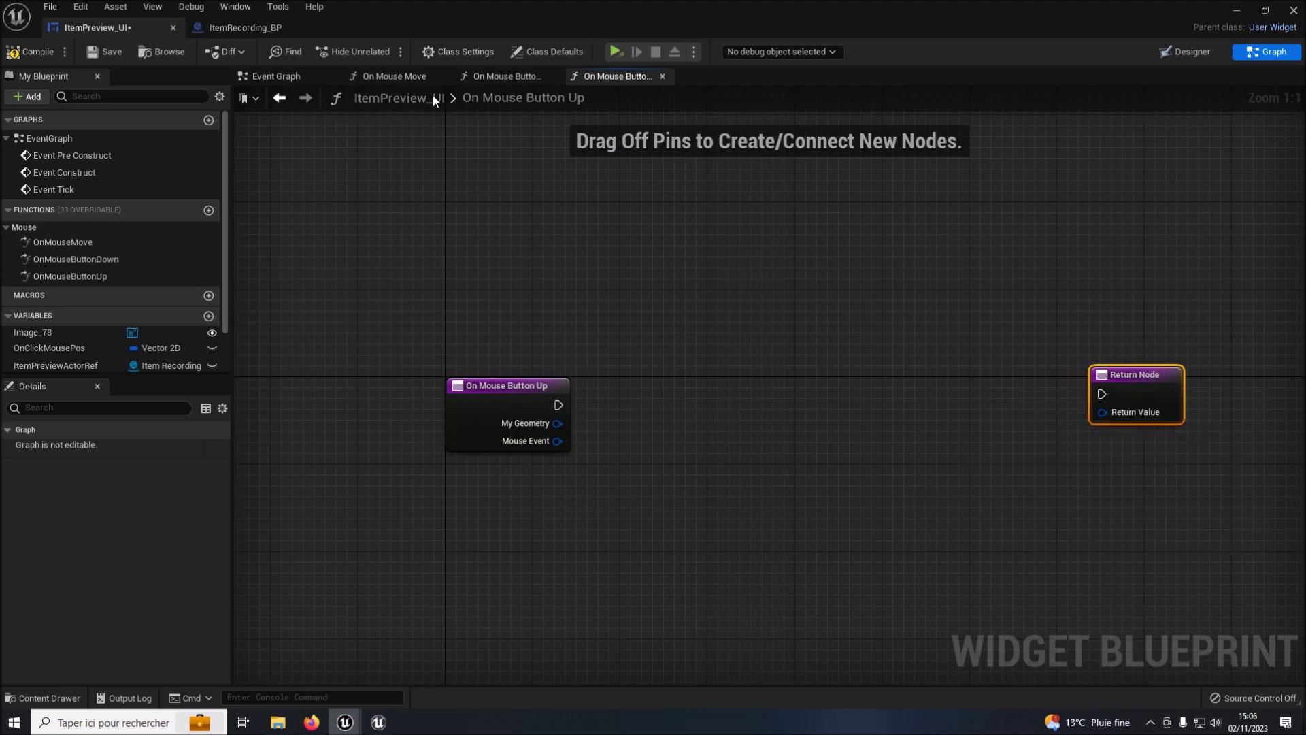
Copy the owning player and mouse position nodes from On Mouse Button Down into this graph.
{"action": "left_click", "coordinate": [506, 76]}
{"action": "left_click_drag", "start_coordinate": [323, 365], "coordinate": [524, 413]}
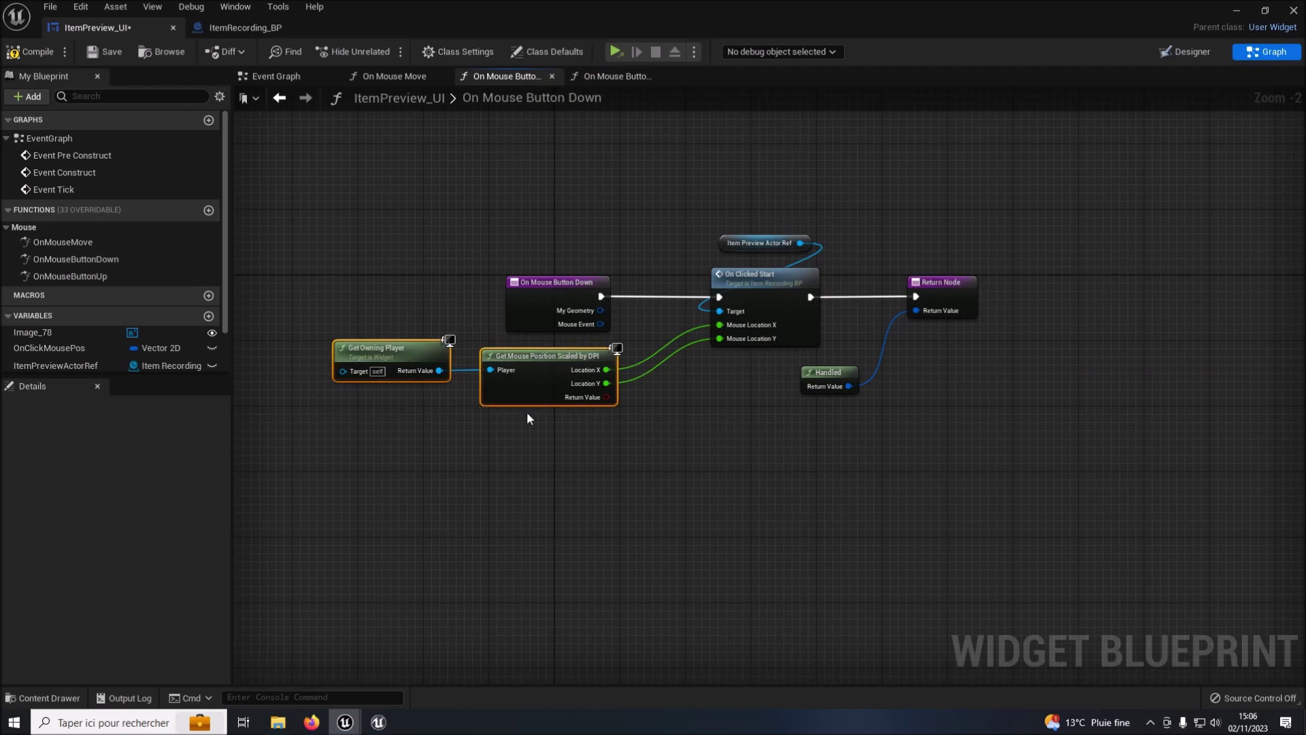
{"action": "left_click", "coordinate": [615, 76]}
{"action": "left_click", "coordinate": [538, 520]}
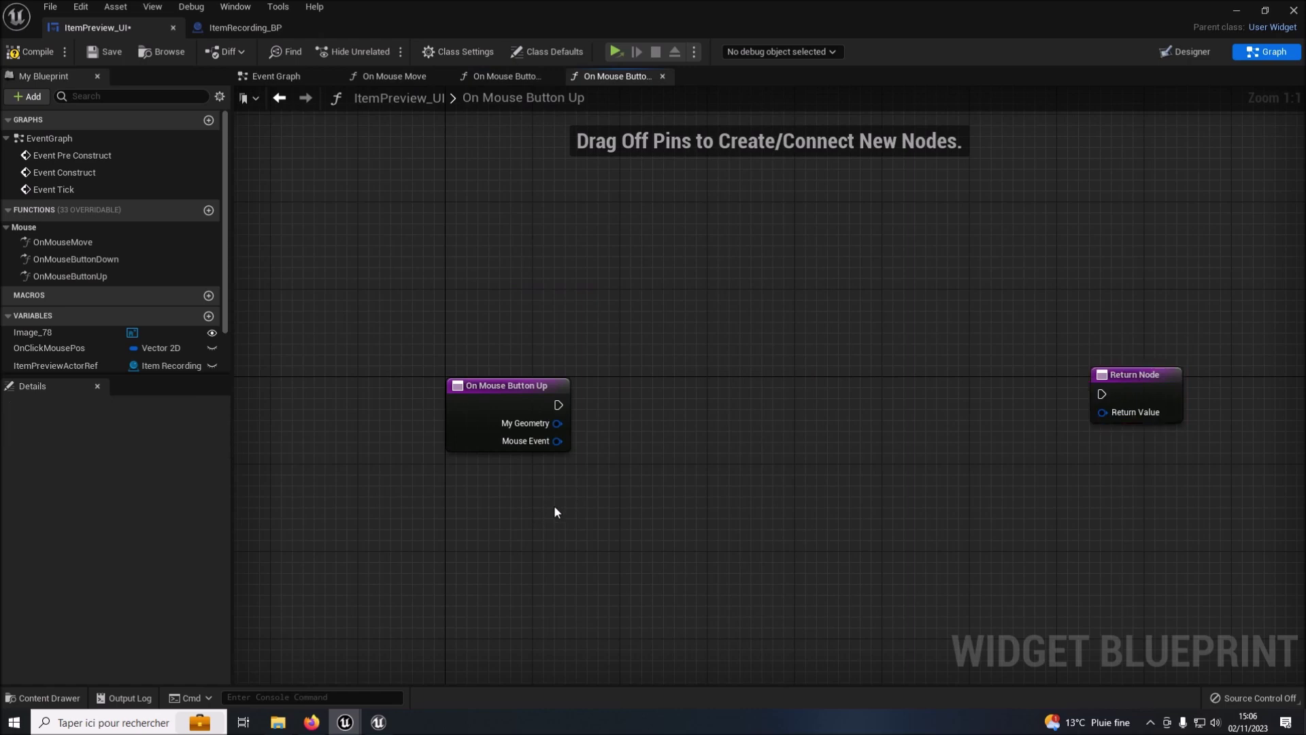
{"action": "key", "text": "ctrl+v"}
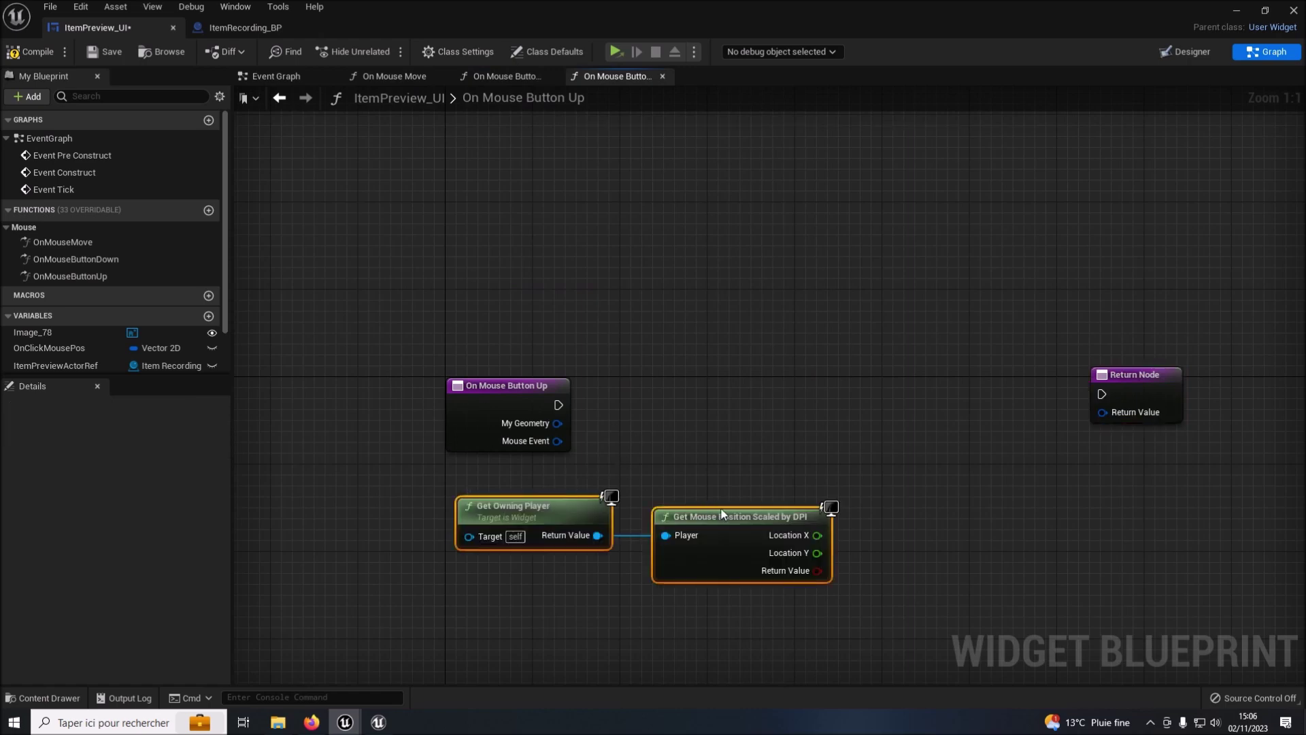
{"action": "left_click_drag", "start_coordinate": [722, 514], "coordinate": [492, 498]}
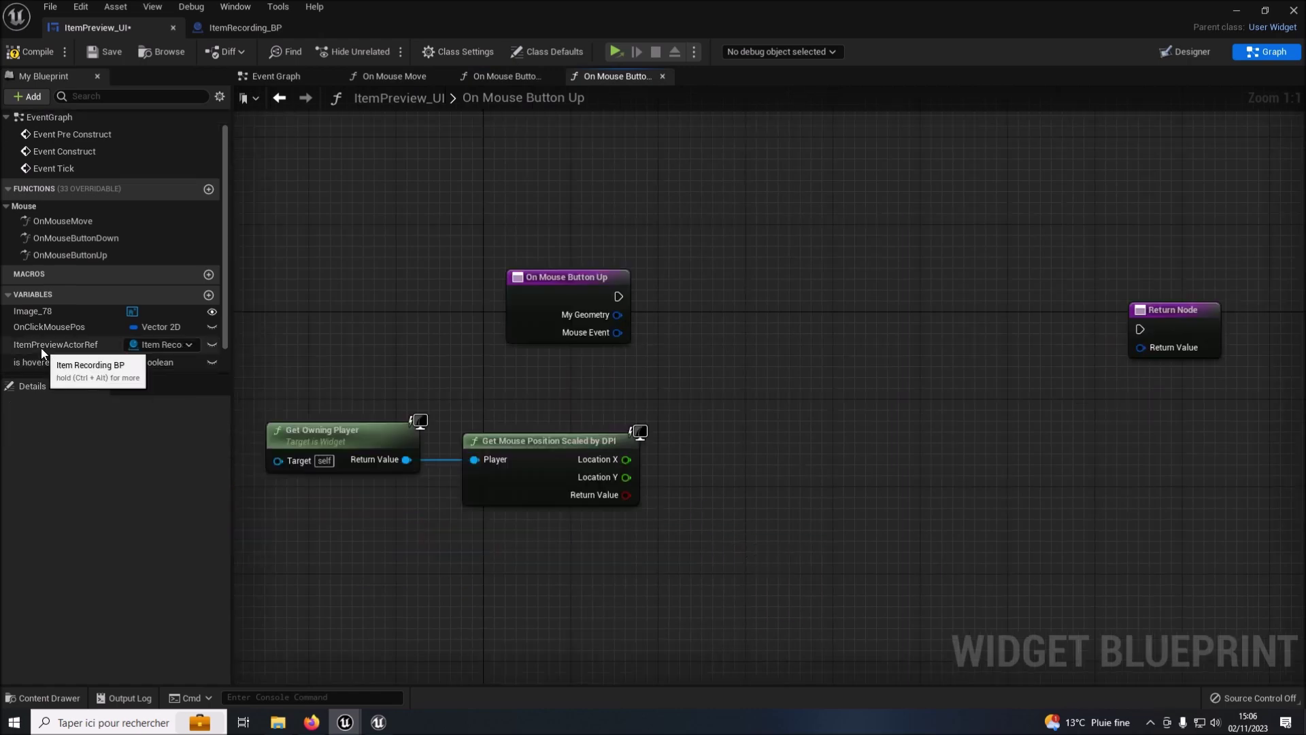
Call On Cliked End on ItemPreviewActorRef when the mouse button is released.
{"action": "left_click_drag", "start_coordinate": [41, 348], "coordinate": [550, 389]}
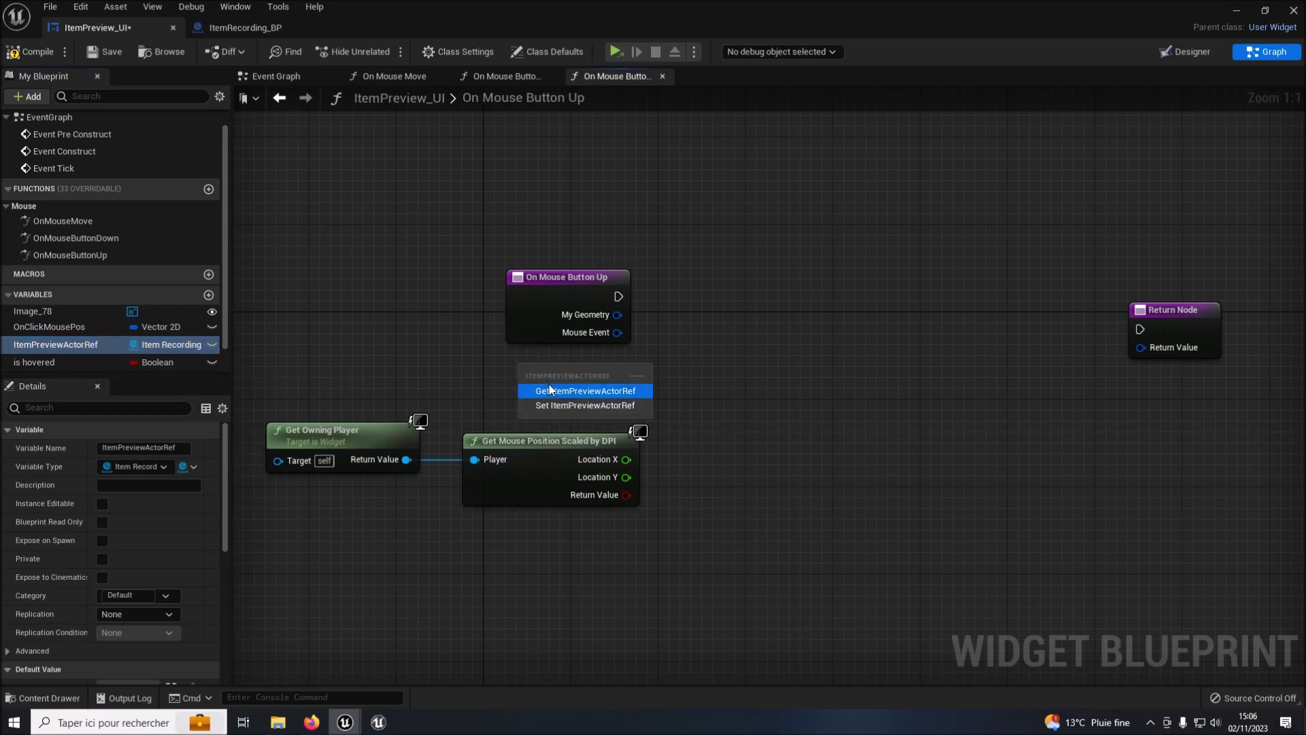
{"action": "left_click", "coordinate": [550, 391]}
{"action": "left_click_drag", "start_coordinate": [623, 378], "coordinate": [682, 370]}
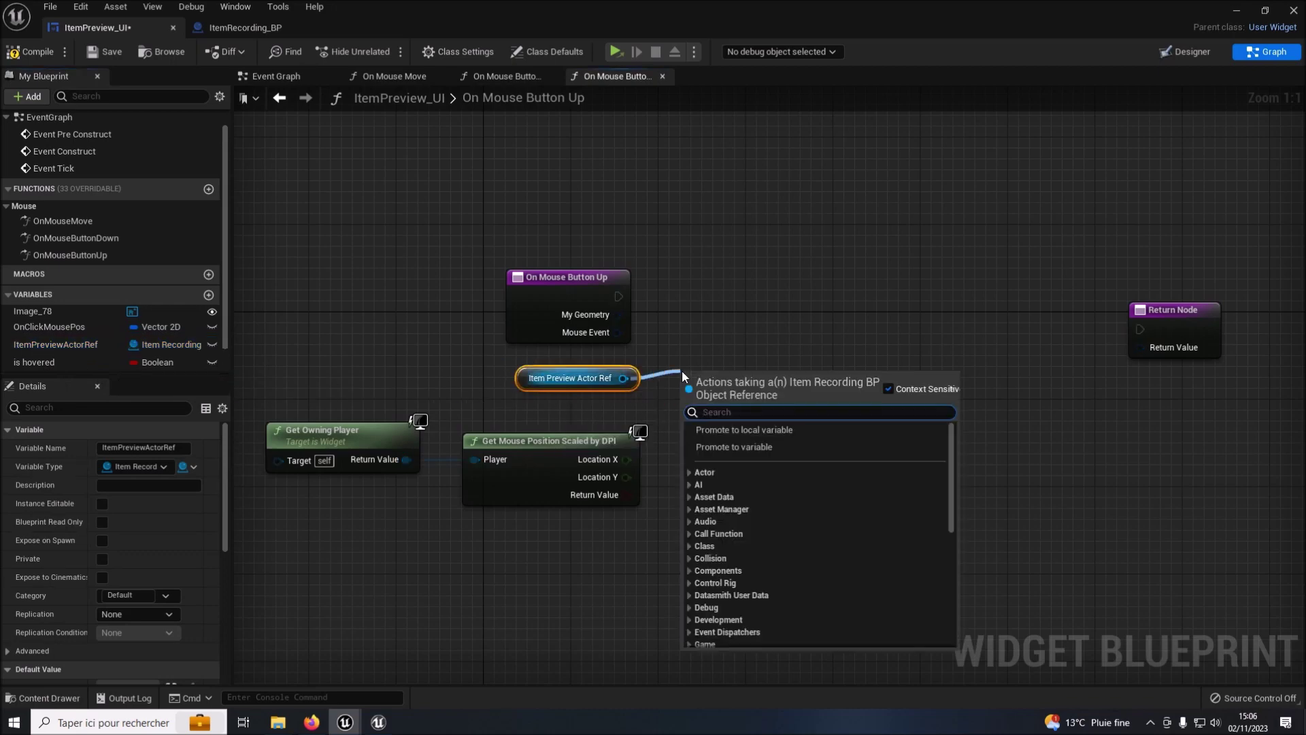
{"action": "type", "text": "on"}
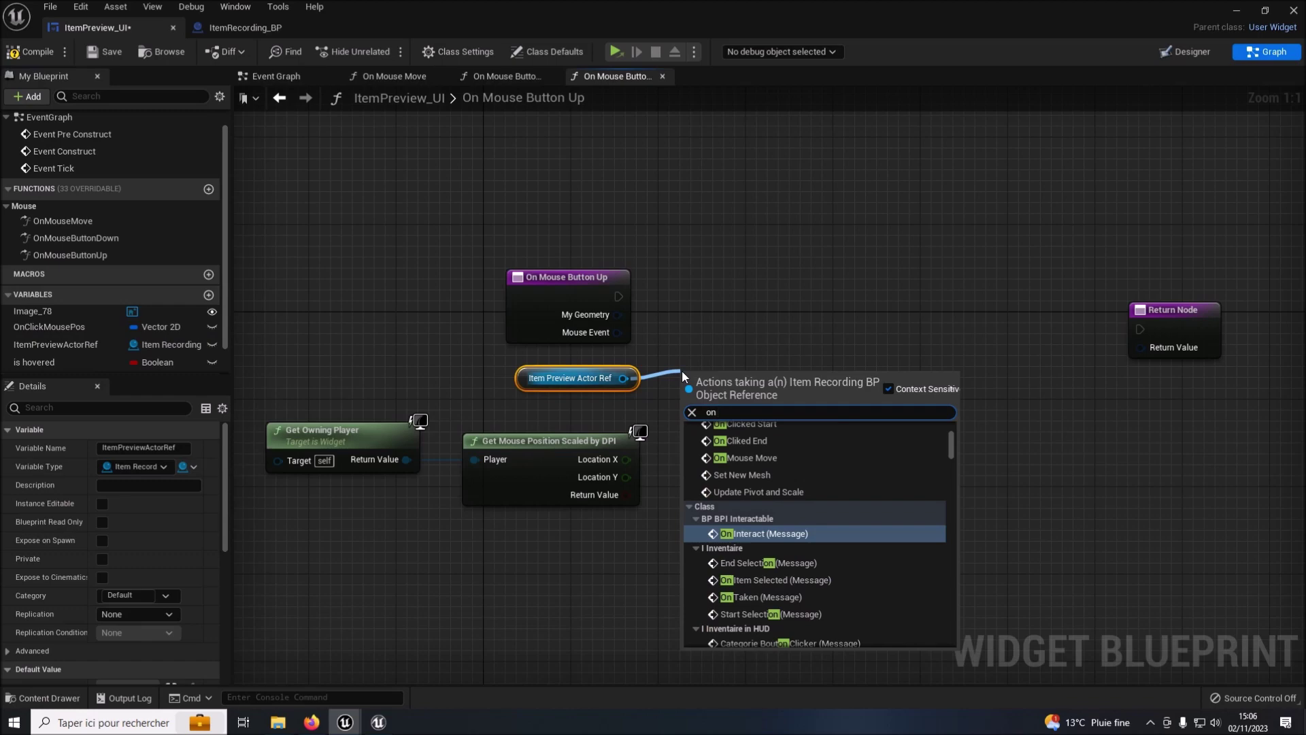
{"action": "type", "text": " cli"}
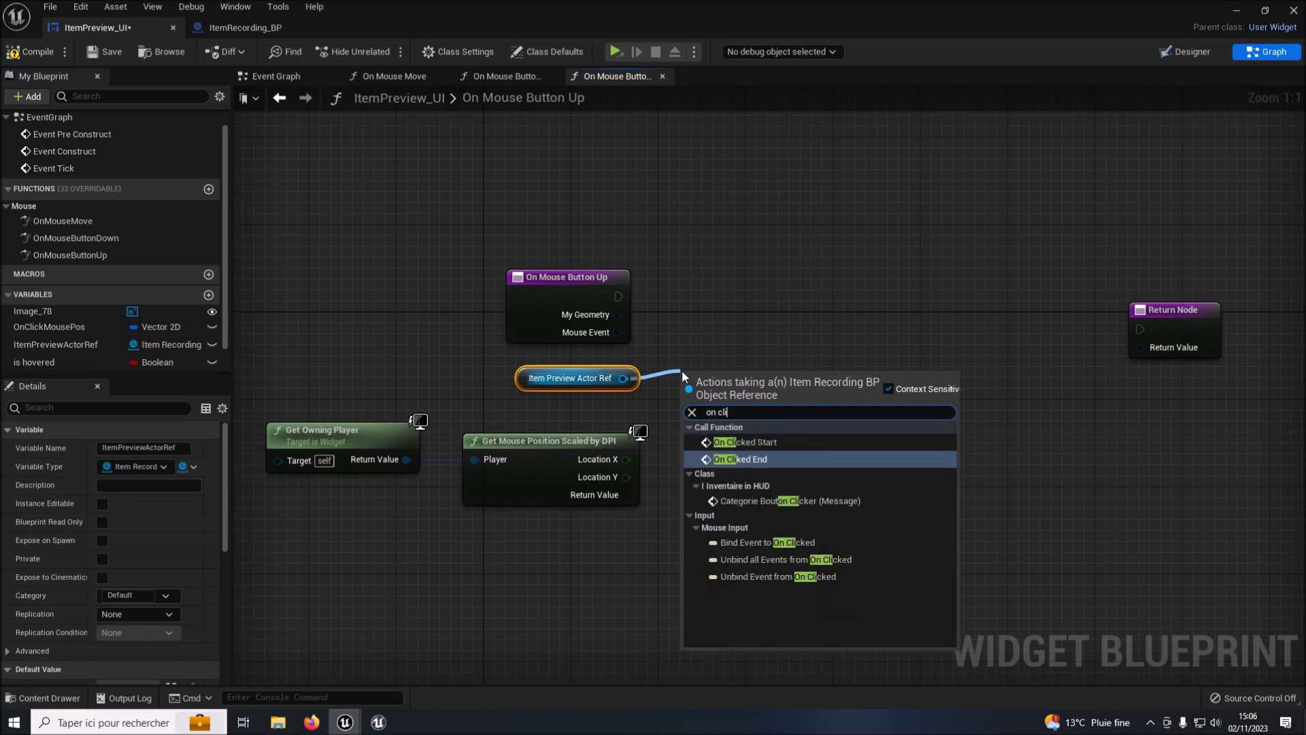
{"action": "left_click", "coordinate": [736, 460]}
{"action": "left_click_drag", "start_coordinate": [741, 408], "coordinate": [775, 315]}
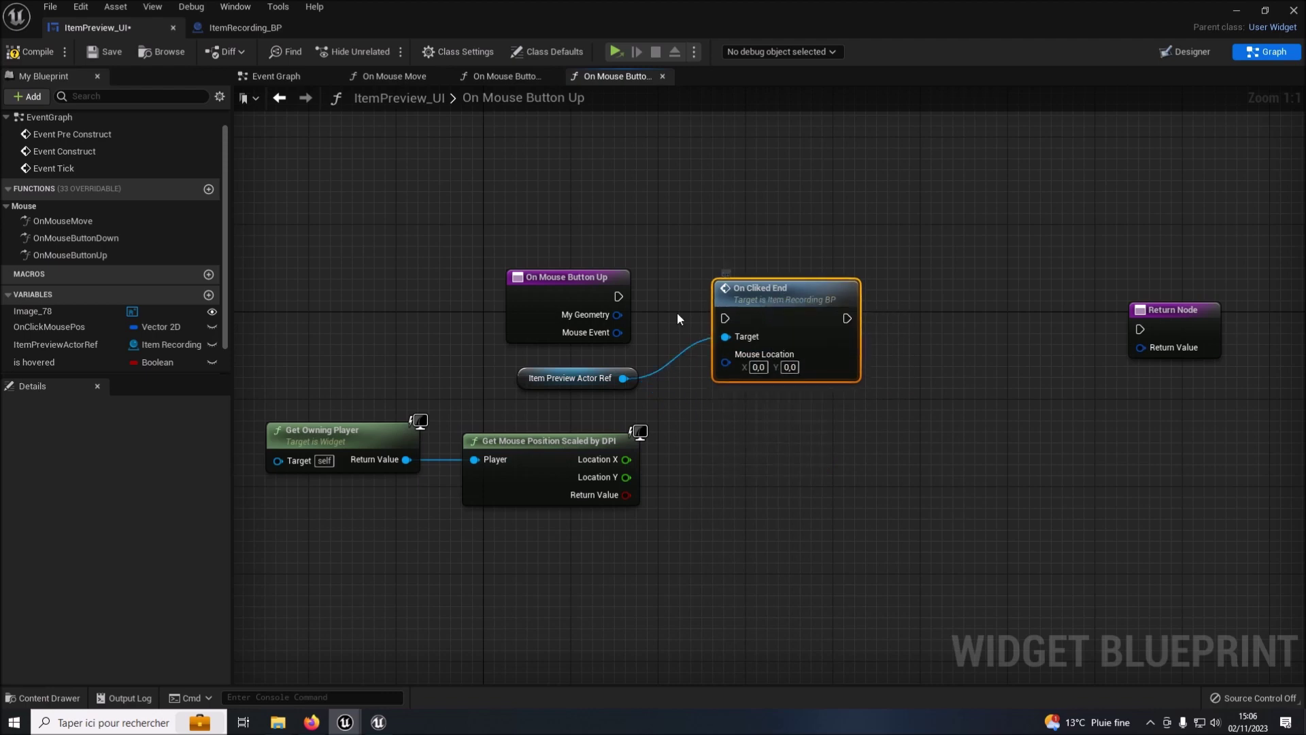
{"action": "mouse_move", "coordinate": [619, 296]}
{"action": "left_mouse_down"}
{"action": "mouse_move", "coordinate": [726, 318]}
{"action": "mouse_move", "coordinate": [811, 294]}
{"action": "left_mouse_up"}
Split On Cliked End's Mouse Location and wire in the DPI-scaled mouse X and Y.
{"action": "right_click_drag", "start_coordinate": [785, 419], "coordinate": [777, 448]}
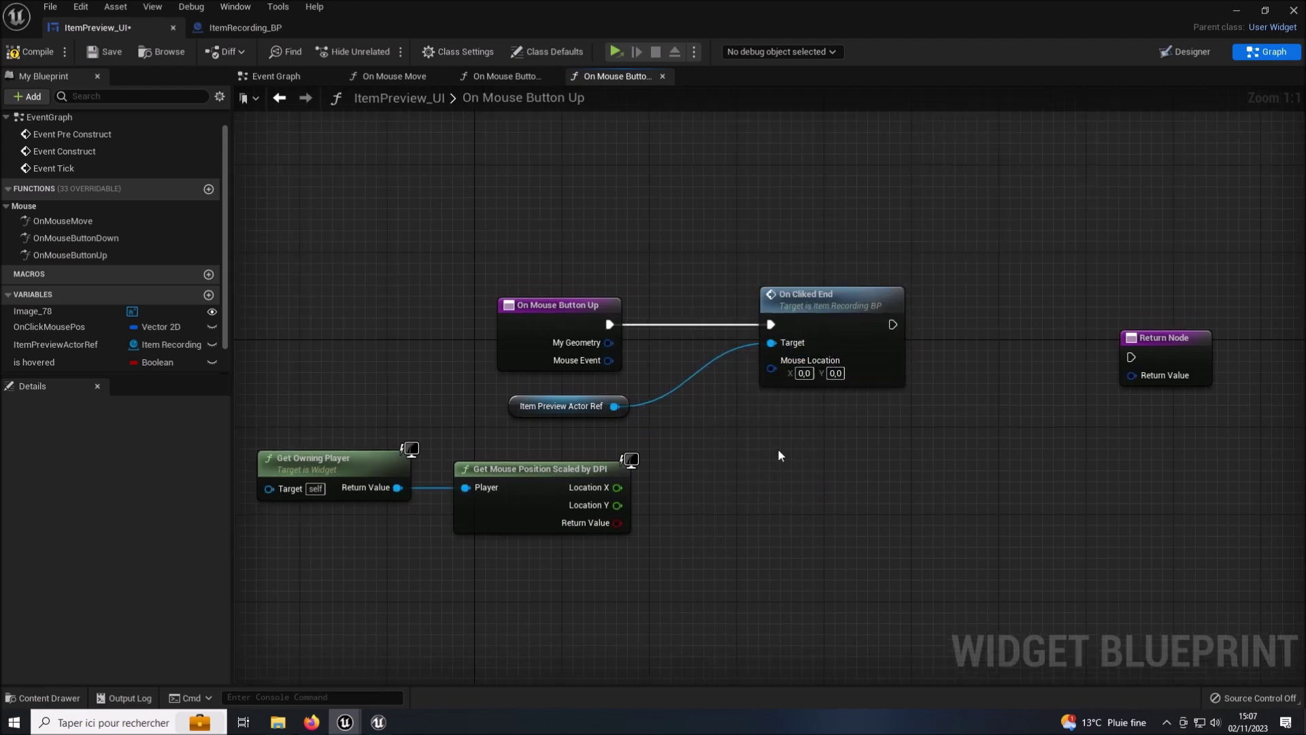
{"action": "right_click", "coordinate": [771, 369]}
{"action": "left_click", "coordinate": [816, 426]}
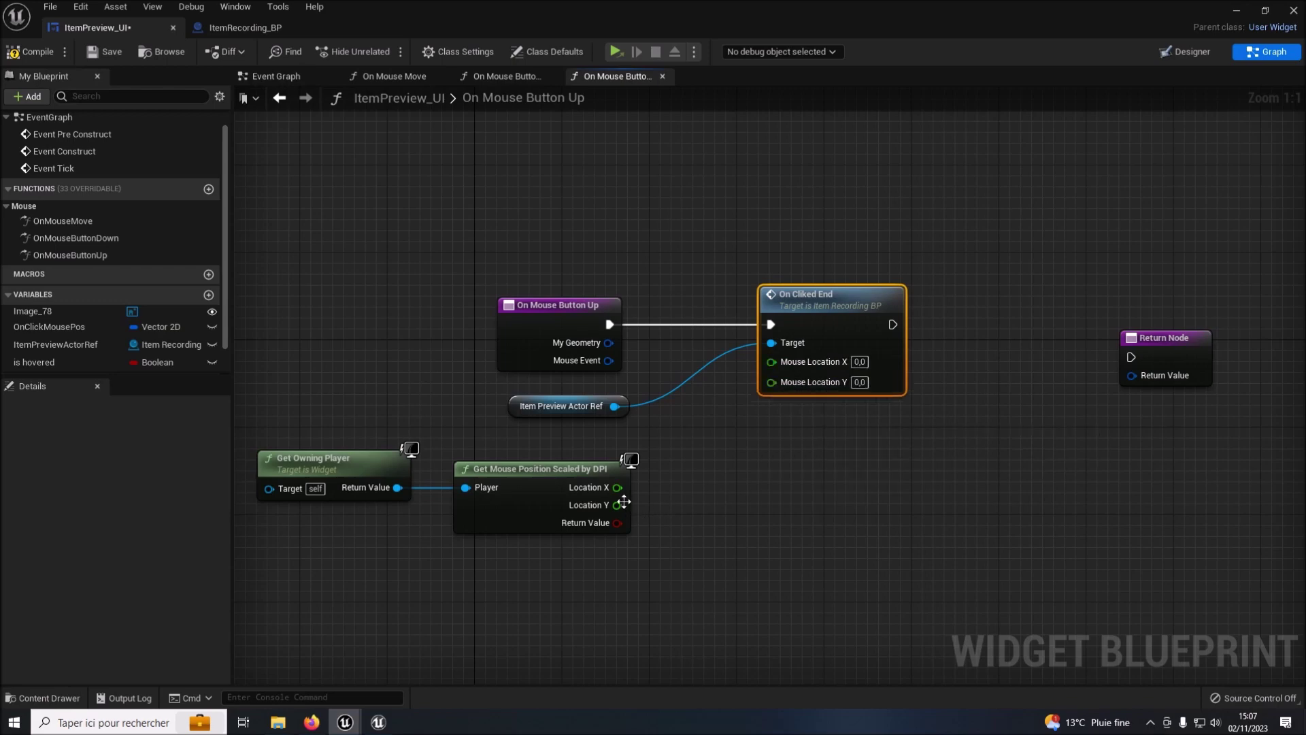
{"action": "mouse_move", "coordinate": [617, 487]}
{"action": "left_mouse_down"}
{"action": "mouse_move", "coordinate": [772, 360]}
{"action": "mouse_move", "coordinate": [617, 505]}
{"action": "left_mouse_up"}
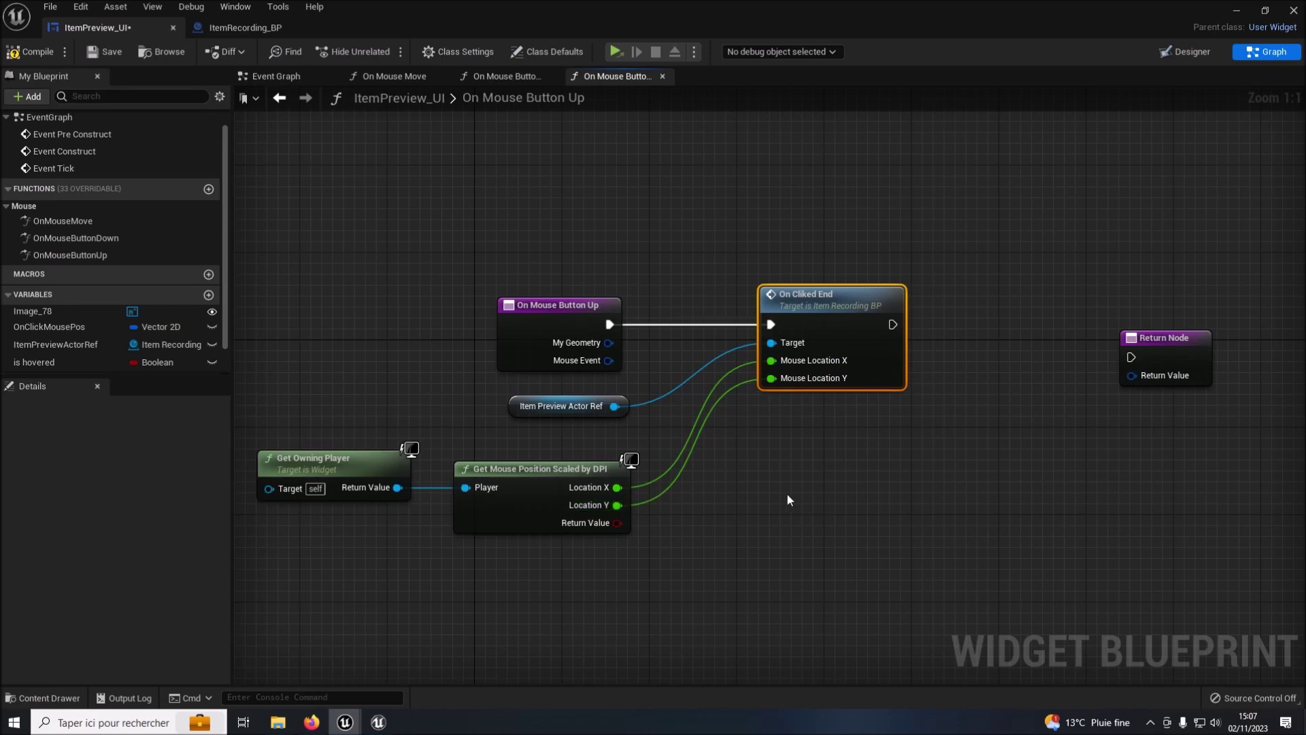
Connect On Cliked End to the Return Node and return a Handled reply.
{"action": "right_click_drag", "start_coordinate": [786, 493], "coordinate": [496, 500]}
{"action": "left_click", "coordinate": [862, 331]}
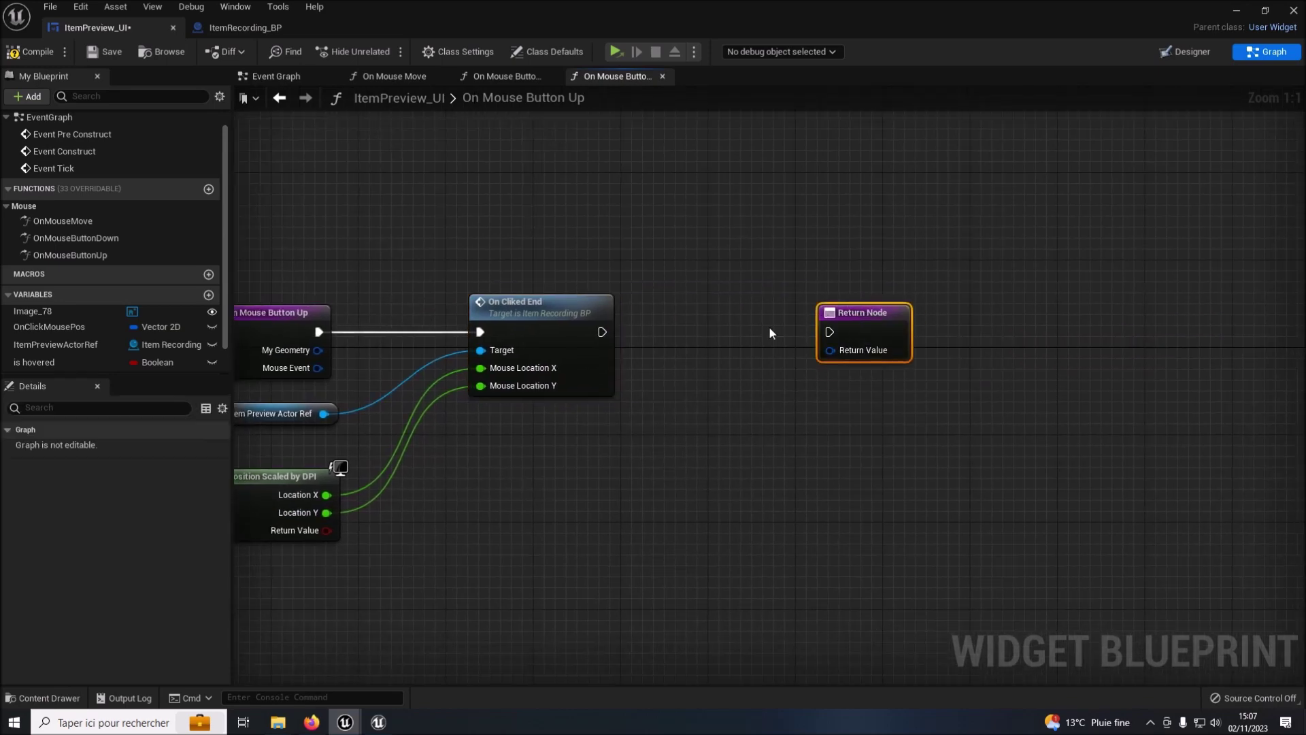
{"action": "left_click_drag", "start_coordinate": [602, 332], "coordinate": [830, 332]}
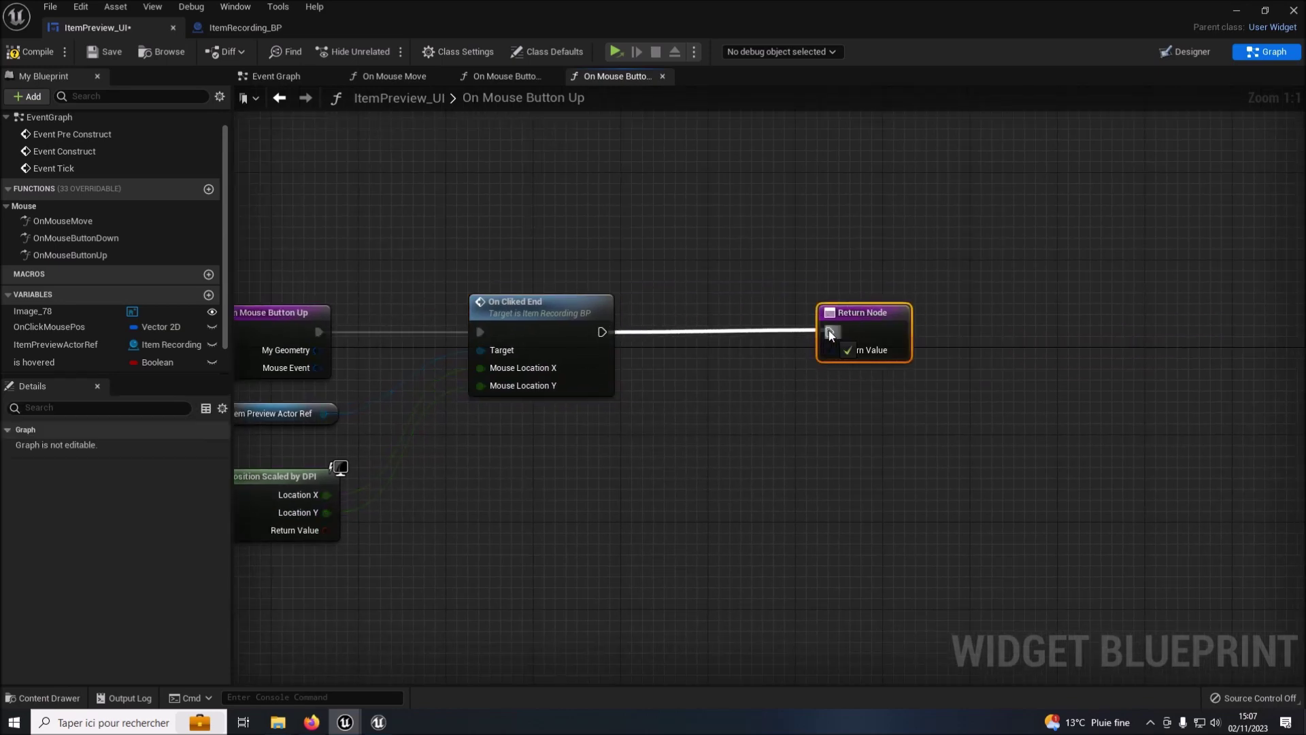
{"action": "left_click_drag", "start_coordinate": [830, 350], "coordinate": [762, 414]}
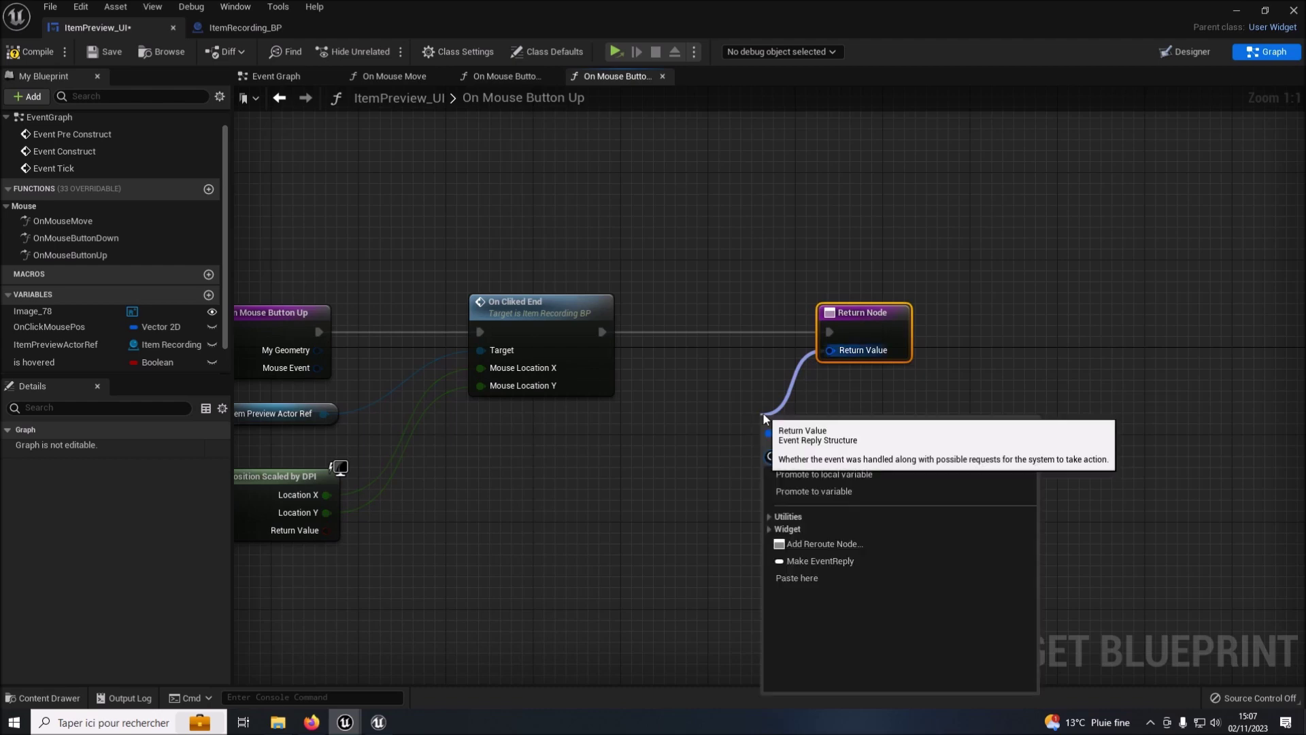
{"action": "type", "text": "han"}
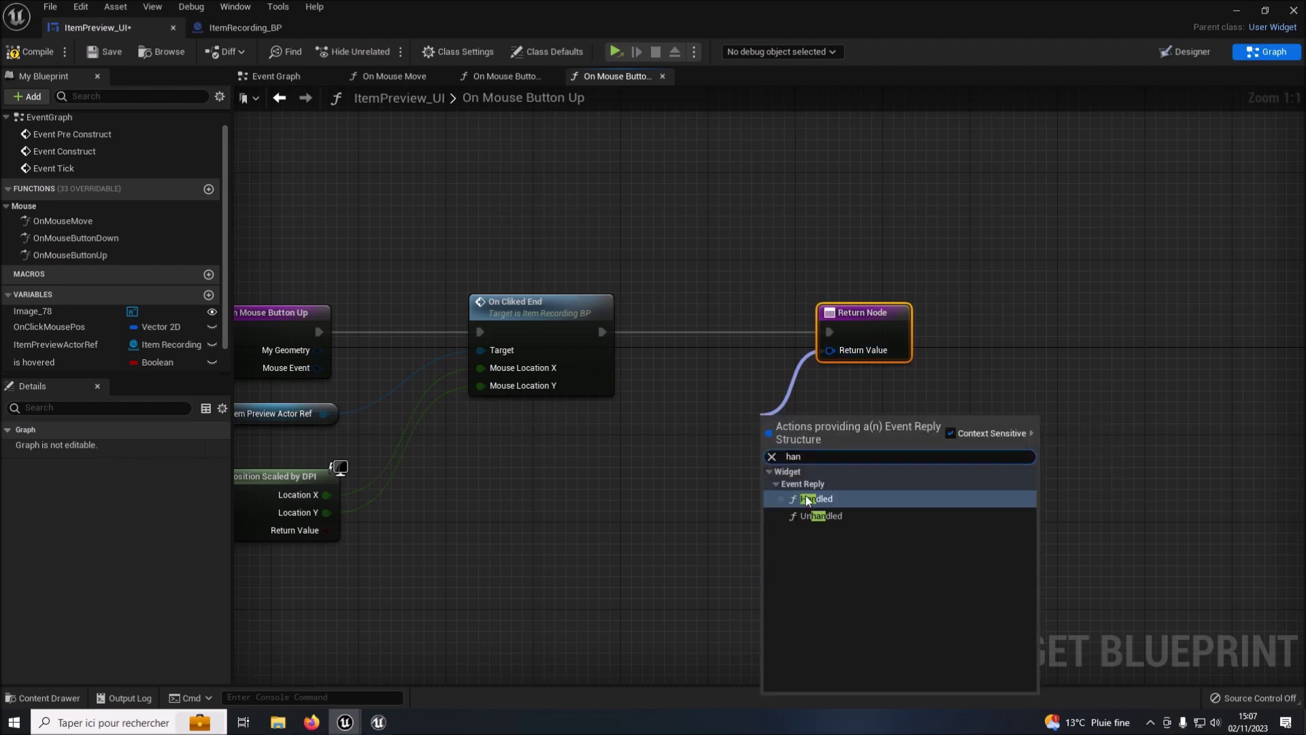
{"action": "left_click", "coordinate": [805, 499]}
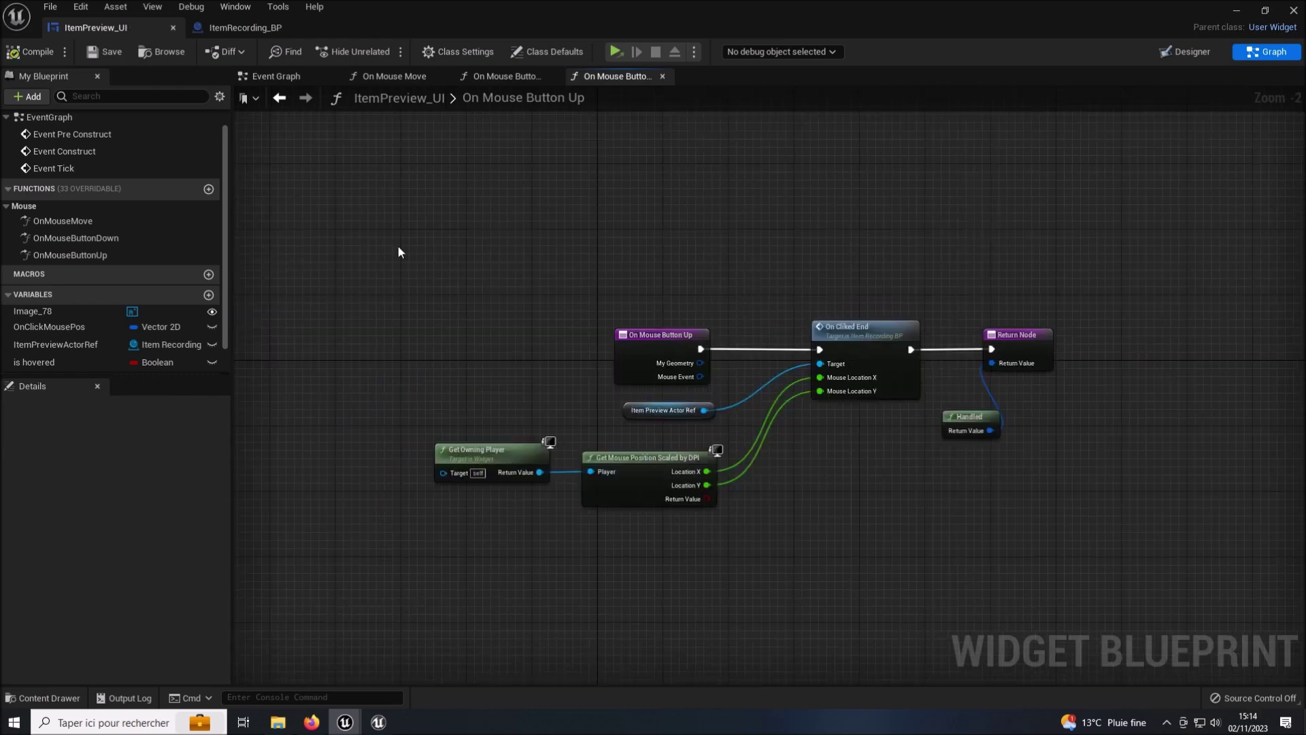
Add an Event On Mouse Leave node to the Event Graph.
{"action": "left_click", "coordinate": [274, 77]}
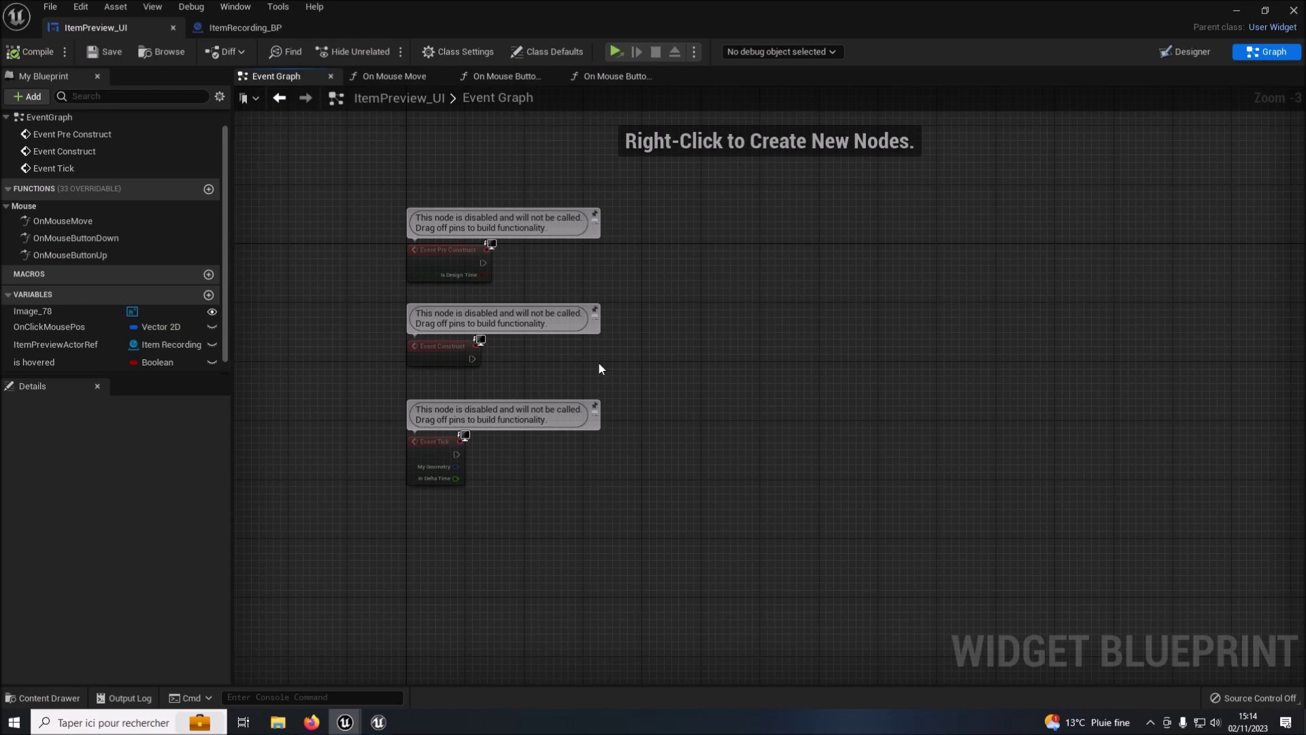
{"action": "right_click_drag", "start_coordinate": [576, 353], "coordinate": [519, 362]}
{"action": "right_click", "coordinate": [574, 313]}
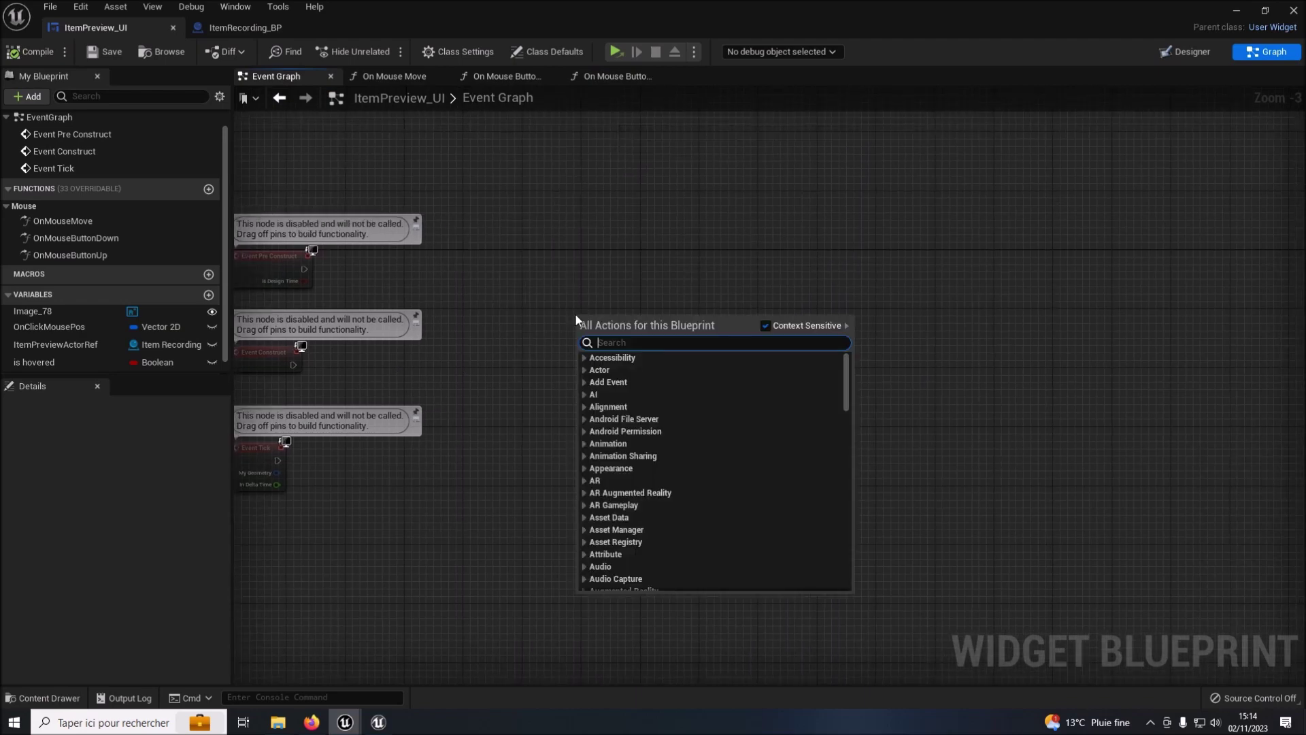
{"action": "type", "text": "event on mouse"}
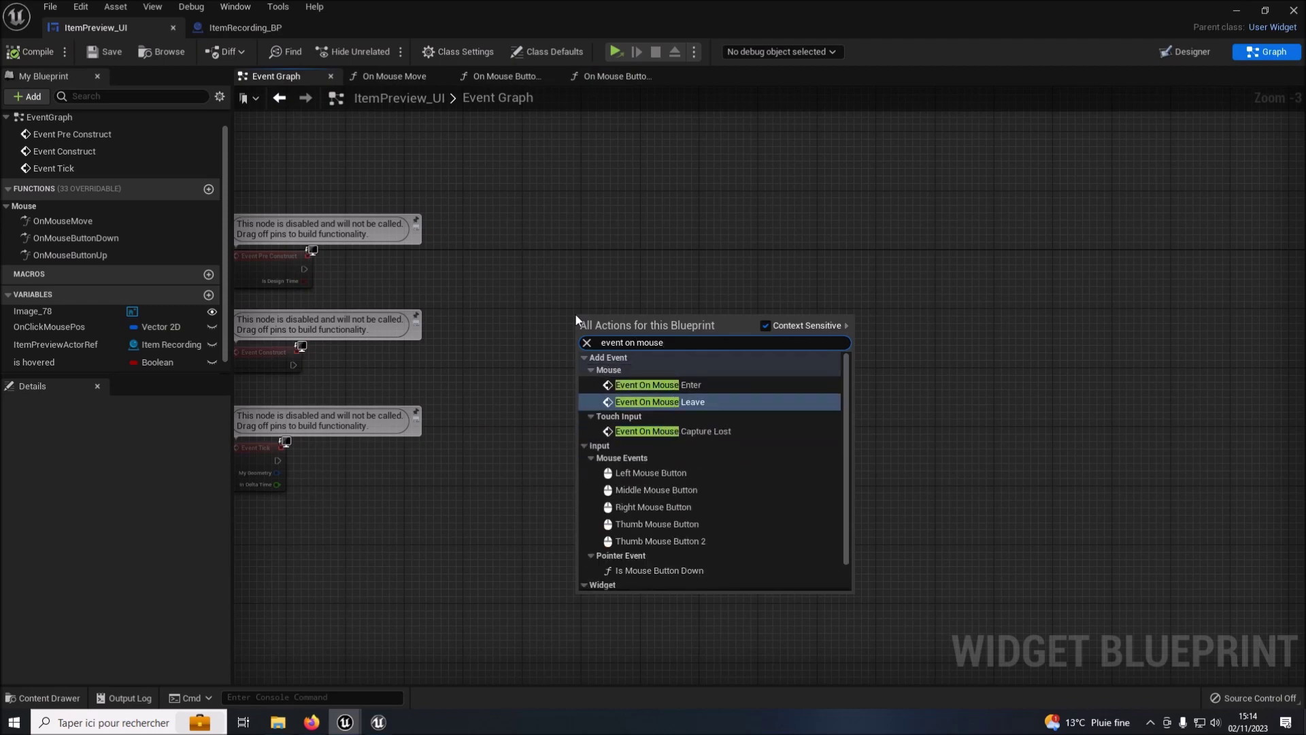
{"action": "left_click", "coordinate": [682, 401]}
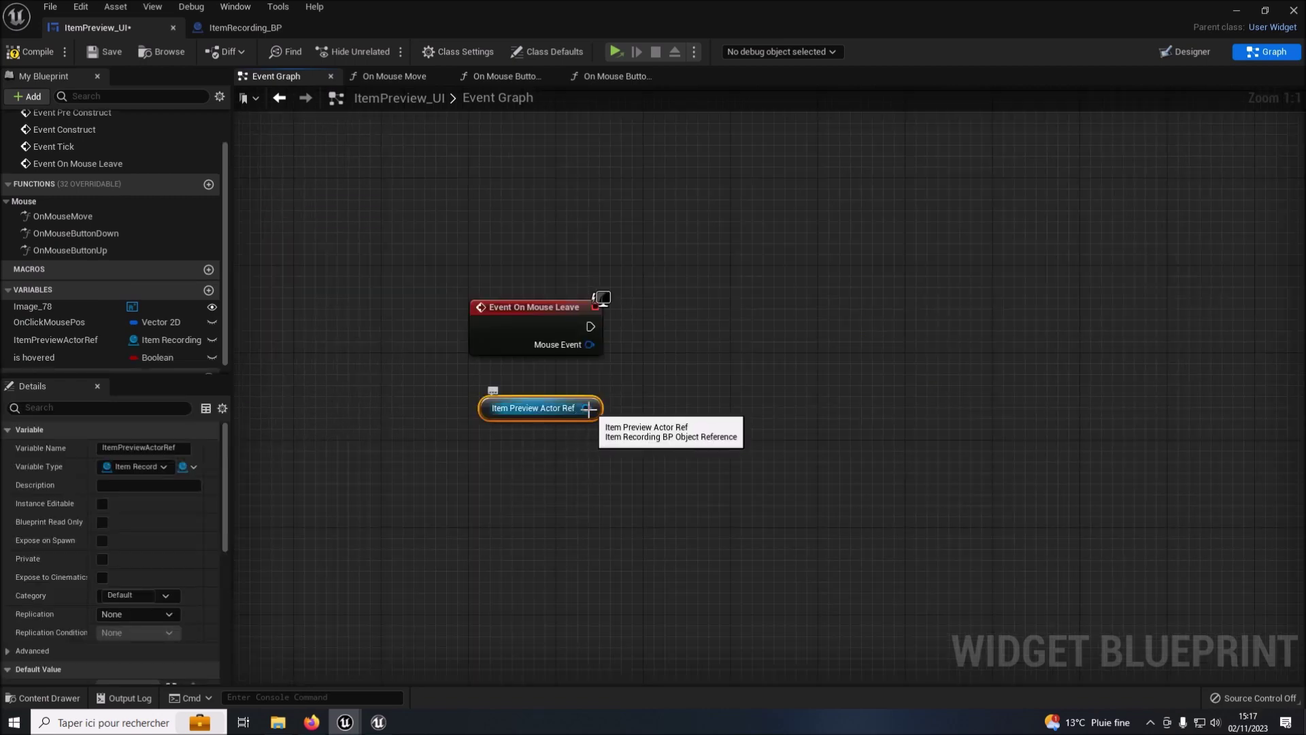
Call On Cliked End on Item Preview Actor Ref when the mouse leaves.
{"action": "left_click_drag", "start_coordinate": [586, 409], "coordinate": [718, 340]}
{"action": "type", "text": "on"}
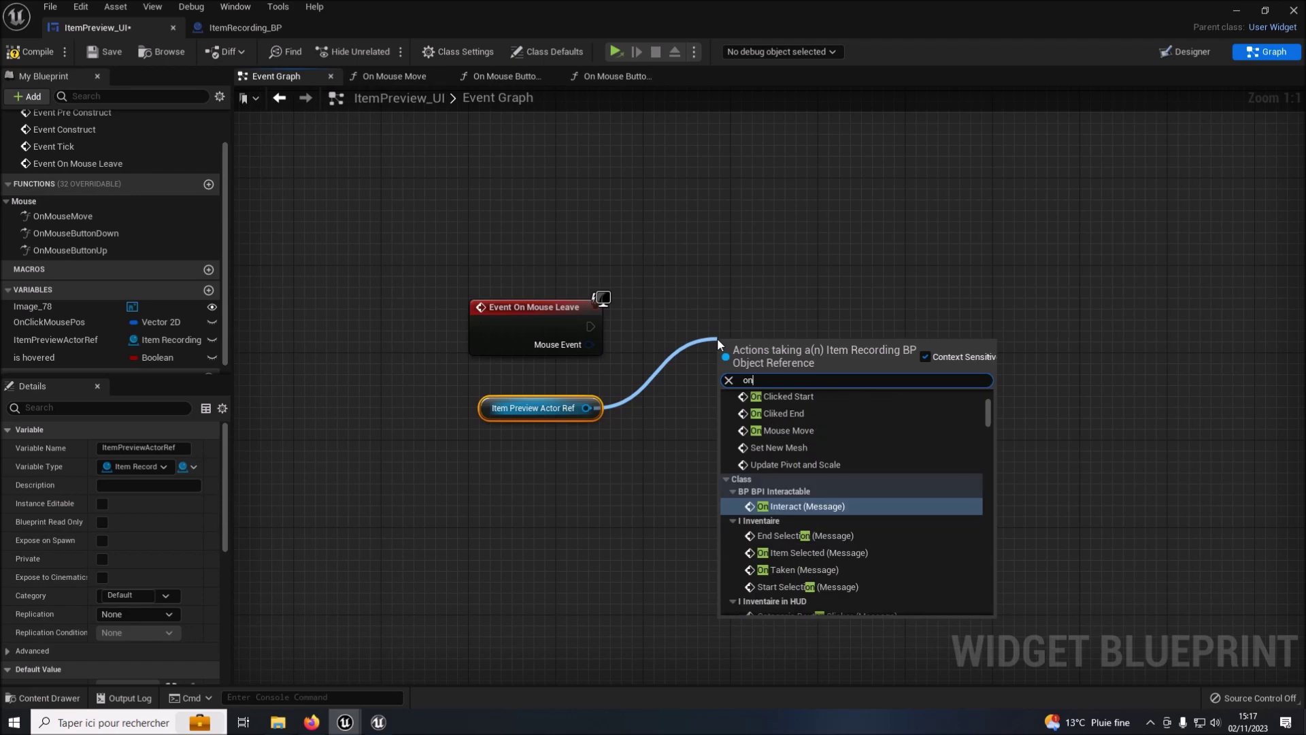
{"action": "type", "text": " cl"}
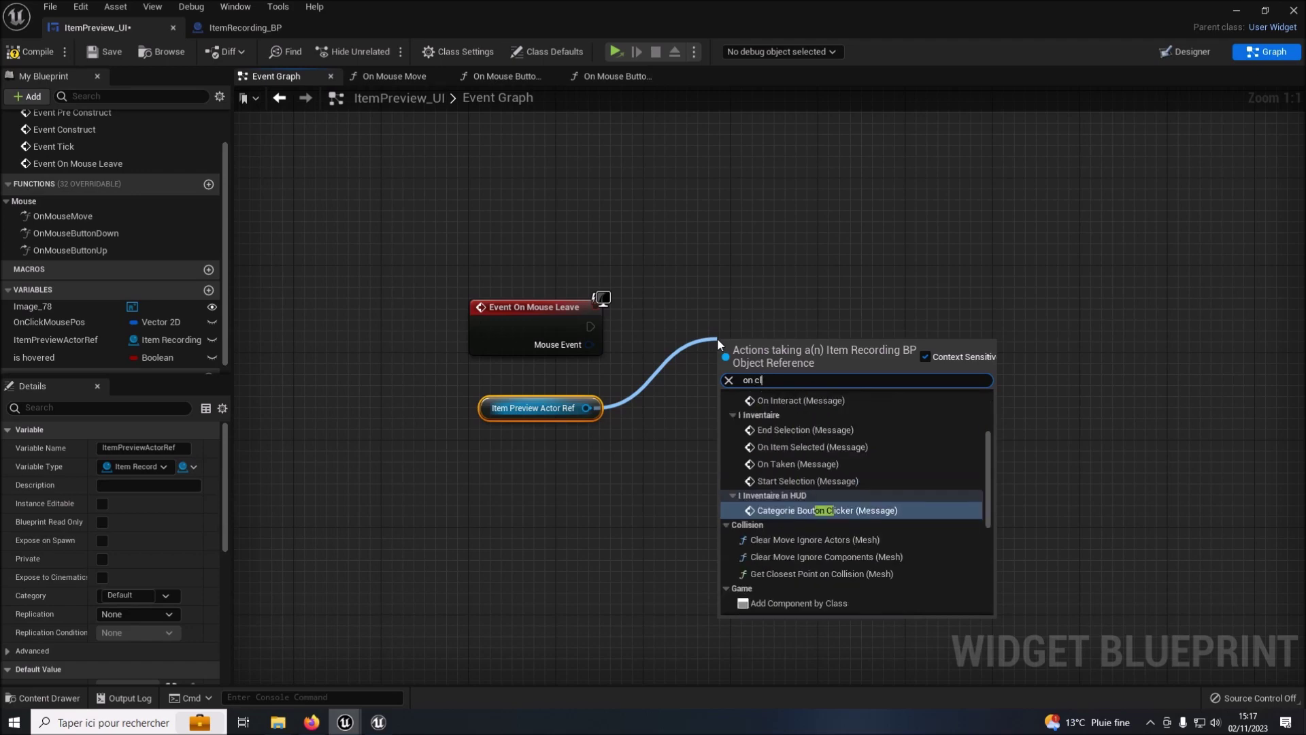
{"action": "type", "text": "ike"}
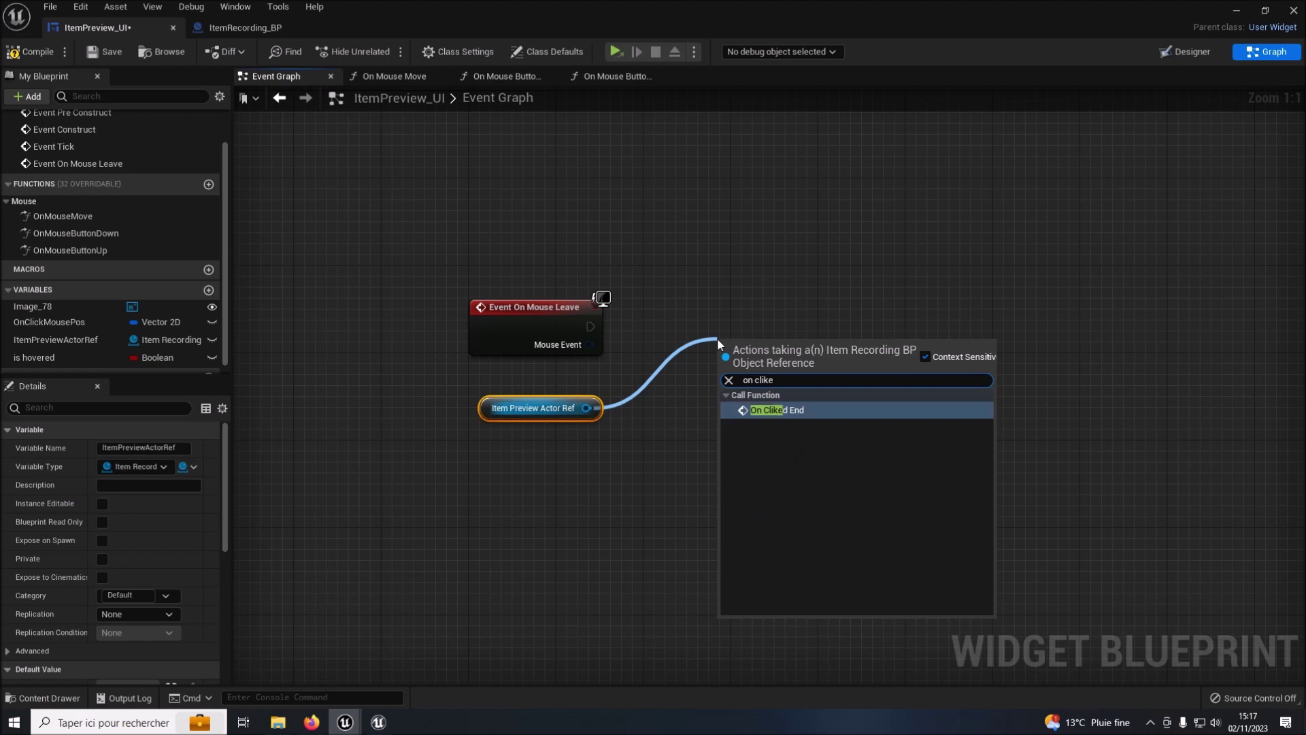
{"action": "left_click", "coordinate": [766, 411]}
{"action": "left_click_drag", "start_coordinate": [766, 406], "coordinate": [755, 352]}
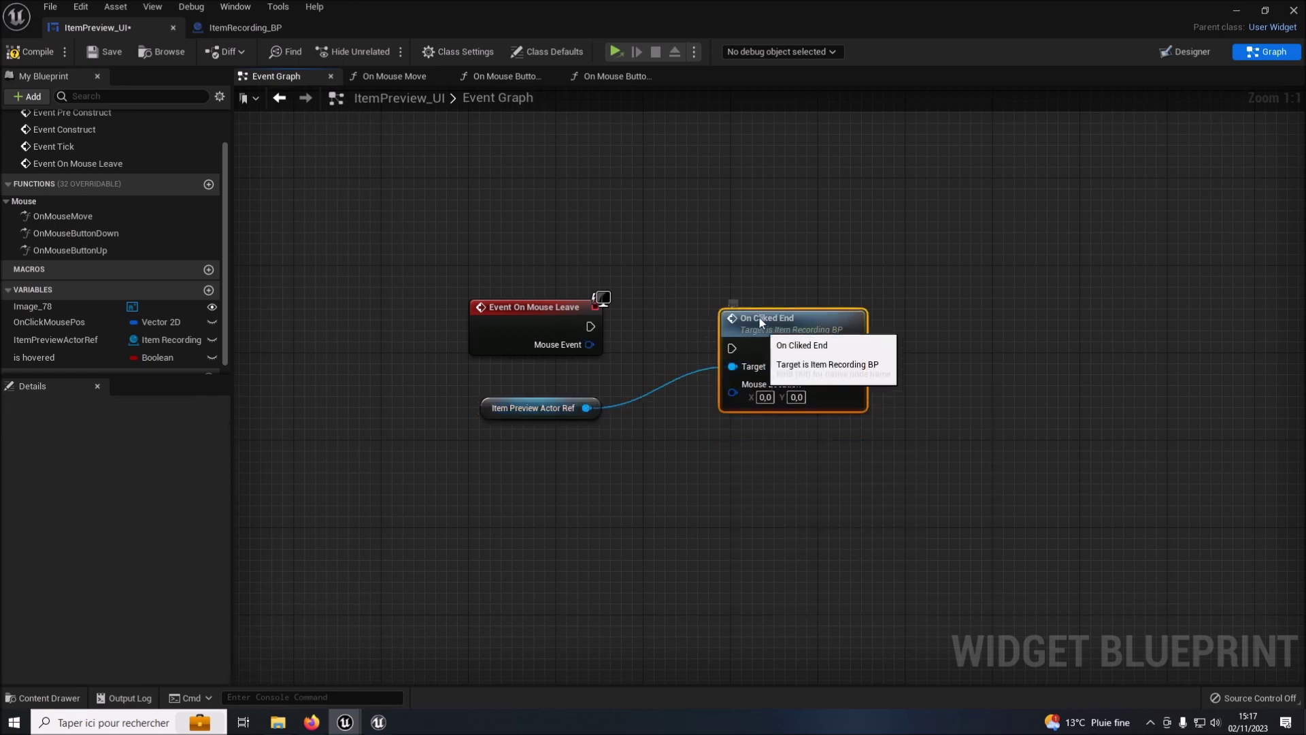
{"action": "left_click_drag", "start_coordinate": [591, 328], "coordinate": [838, 320]}
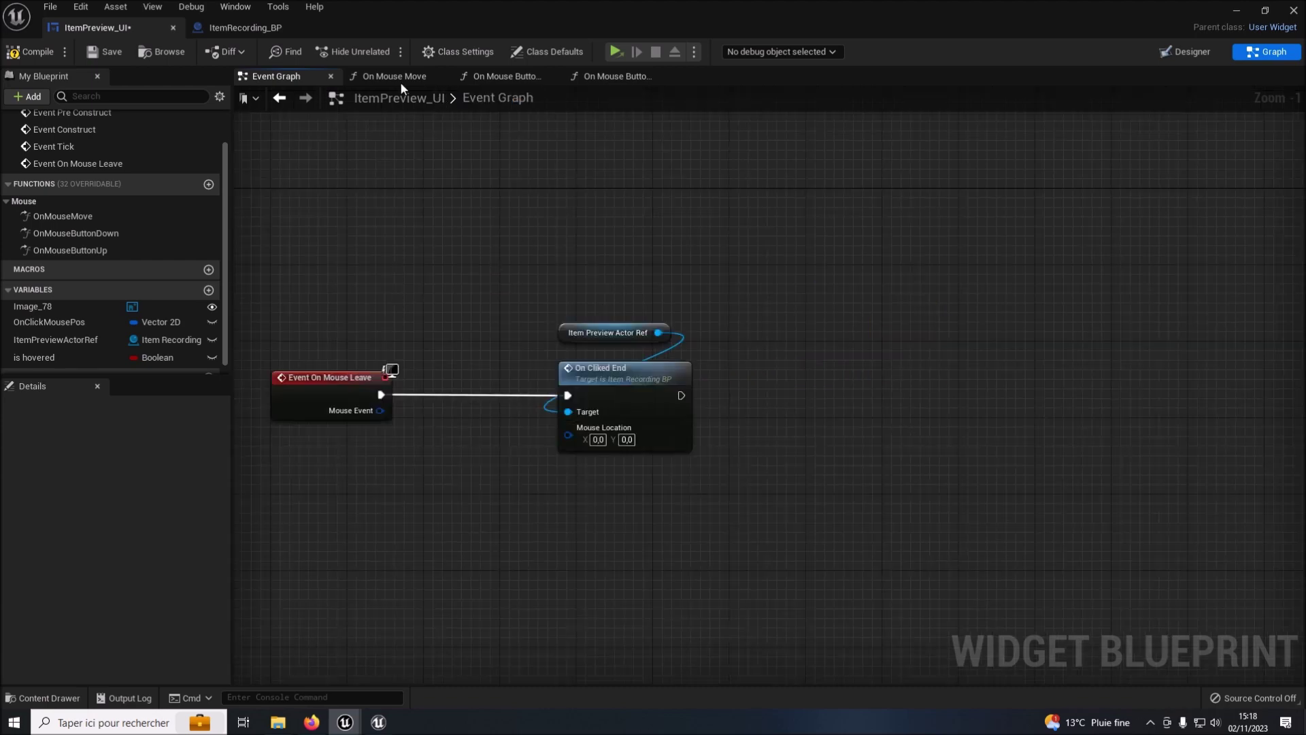
Copy Get Owning Player and the mouse position node into the Event Graph.
{"action": "left_click", "coordinate": [499, 76]}
{"action": "left_click_drag", "start_coordinate": [302, 363], "coordinate": [576, 415]}
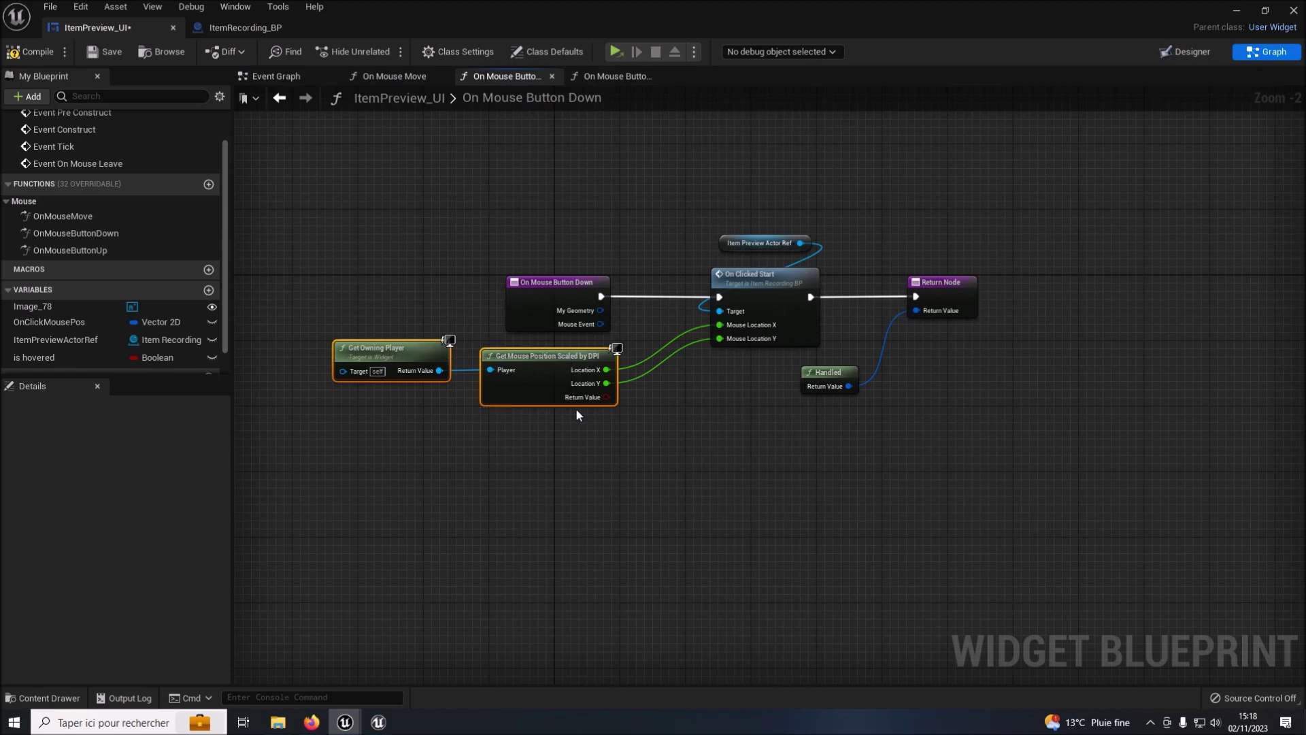
{"action": "left_click", "coordinate": [253, 76]}
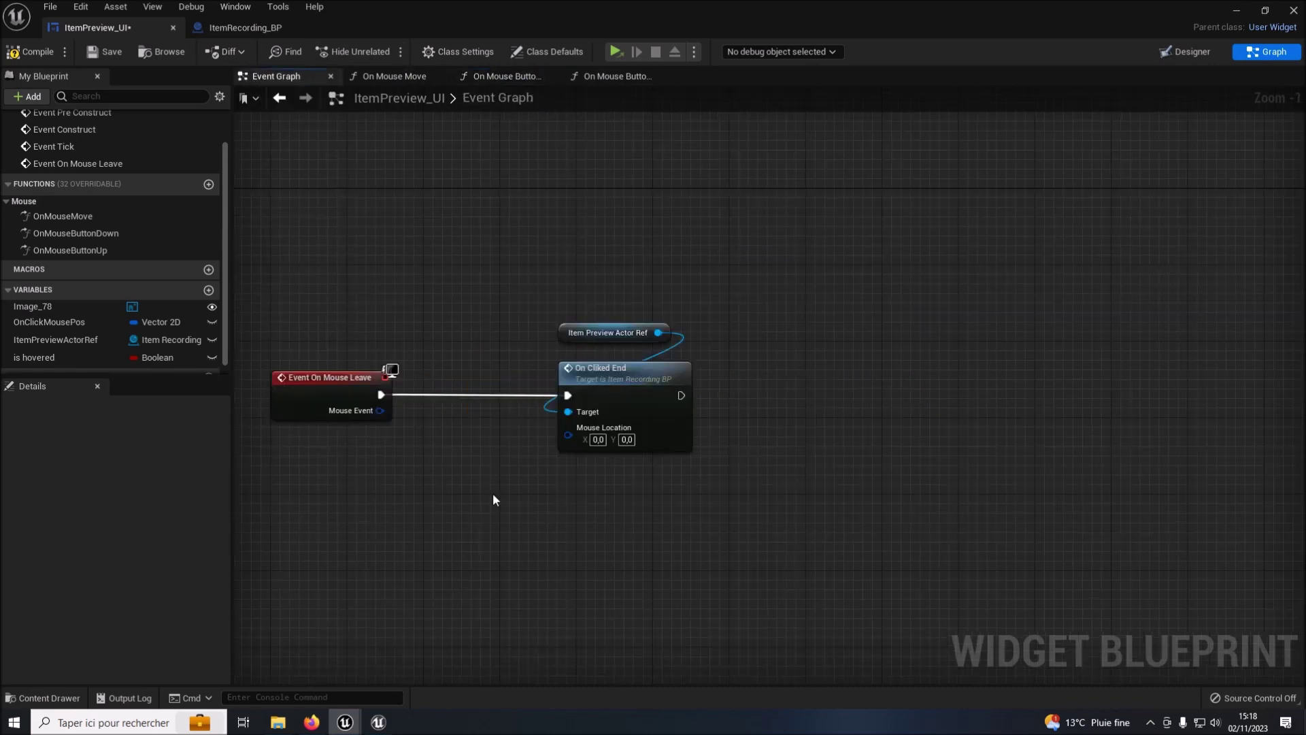
{"action": "key", "text": "ctrl+v"}
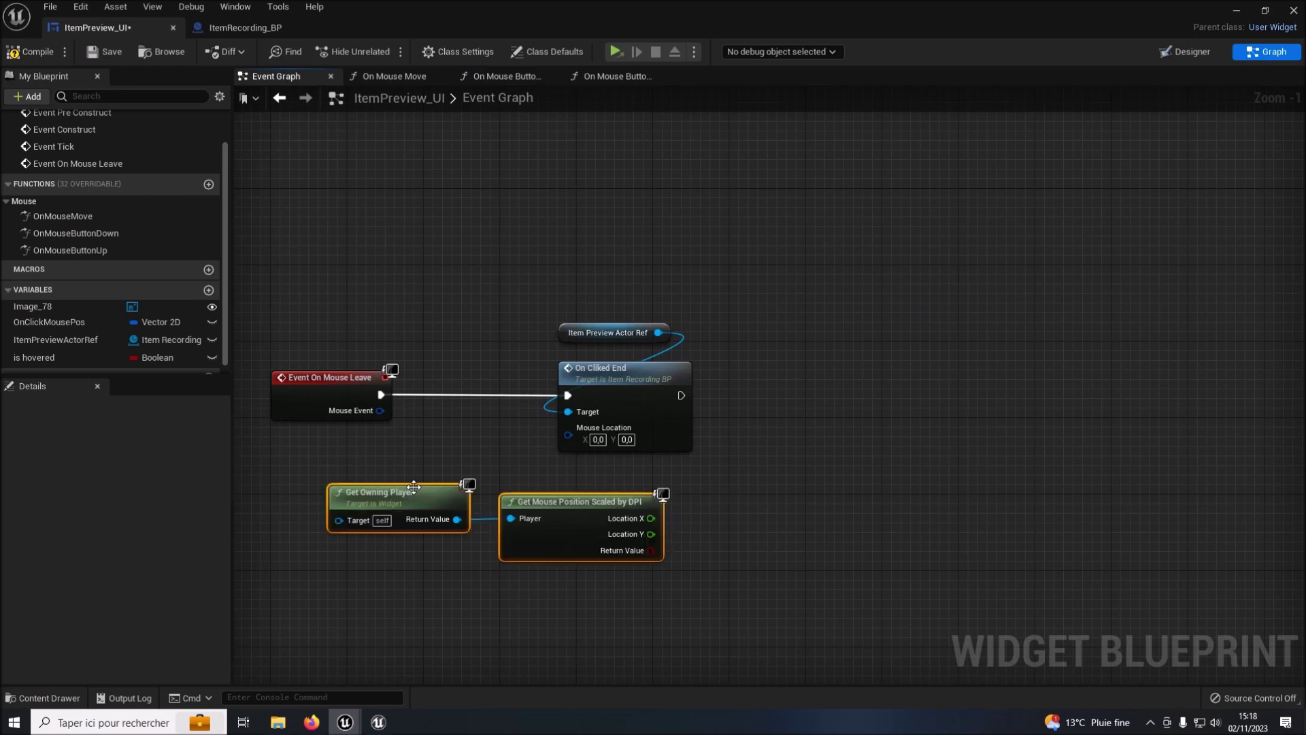
Split On Cliked End's Mouse Location and wire in the mouse X and Y.
{"action": "right_click", "coordinate": [568, 435]}
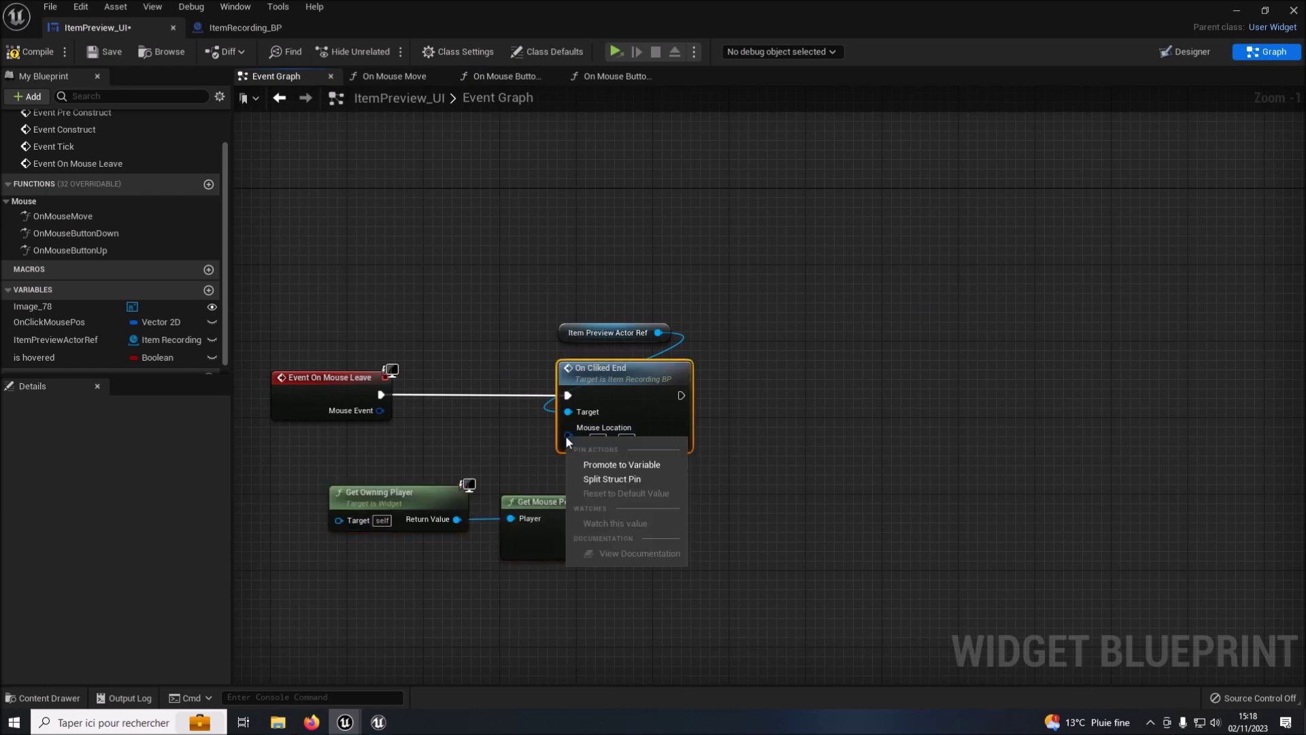
{"action": "left_click", "coordinate": [593, 480]}
{"action": "left_click", "coordinate": [612, 332], "text": "ctrl"}
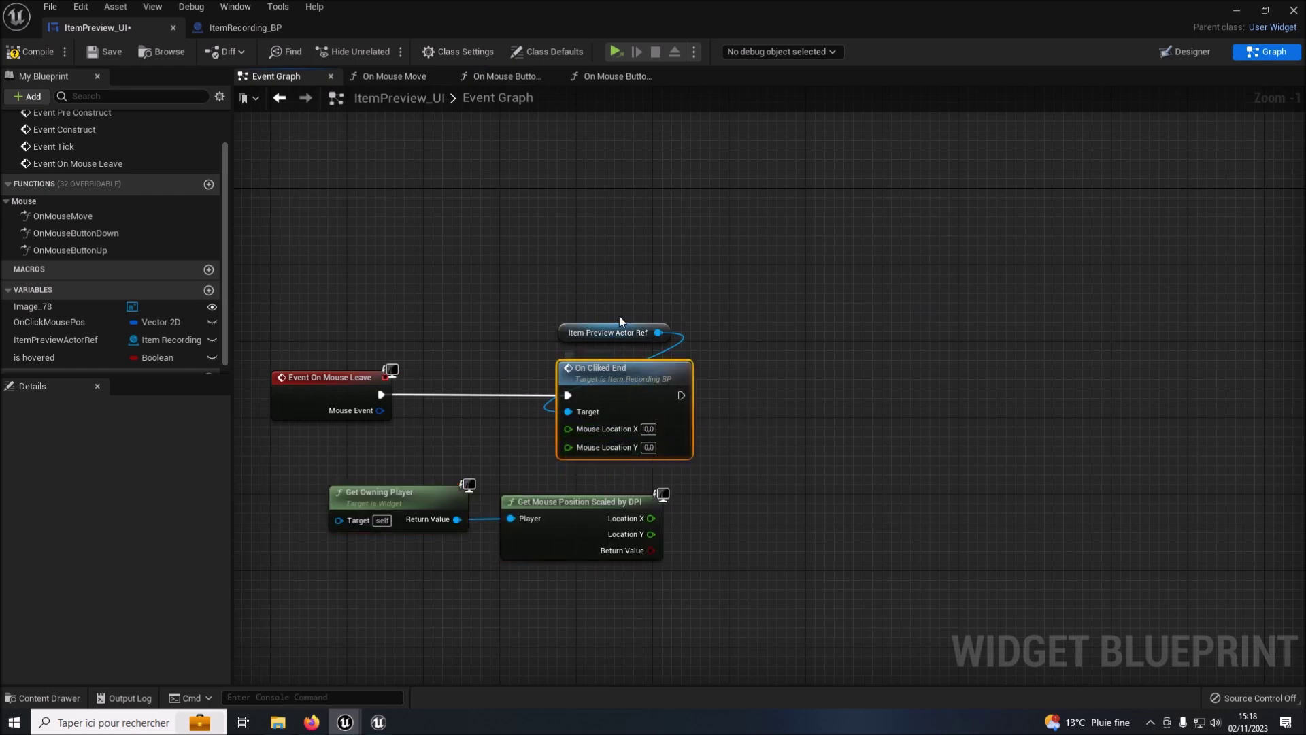
{"action": "left_click_drag", "start_coordinate": [654, 367], "coordinate": [825, 367]}
{"action": "mouse_move", "coordinate": [651, 519]}
{"action": "left_mouse_down"}
{"action": "mouse_move", "coordinate": [739, 430]}
{"action": "mouse_move", "coordinate": [652, 532]}
{"action": "left_mouse_up"}
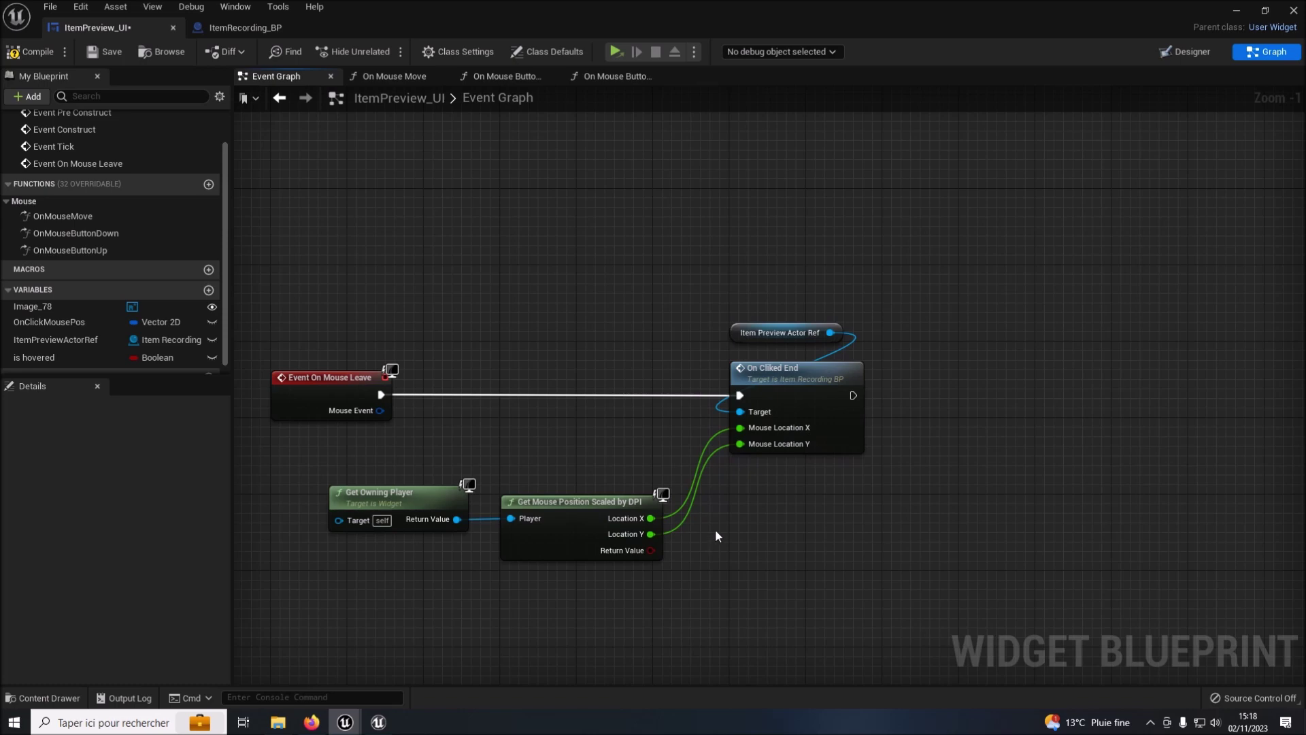
{"action": "scroll", "coordinate": [720, 521], "scroll_direction": "up", "scroll_amount": 1}
{"action": "mouse_move", "coordinate": [720, 521]}
{"action": "right_mouse_down"}
{"action": "mouse_move", "coordinate": [689, 510]}
{"action": "mouse_move", "coordinate": [661, 466]}
{"action": "right_mouse_up"}
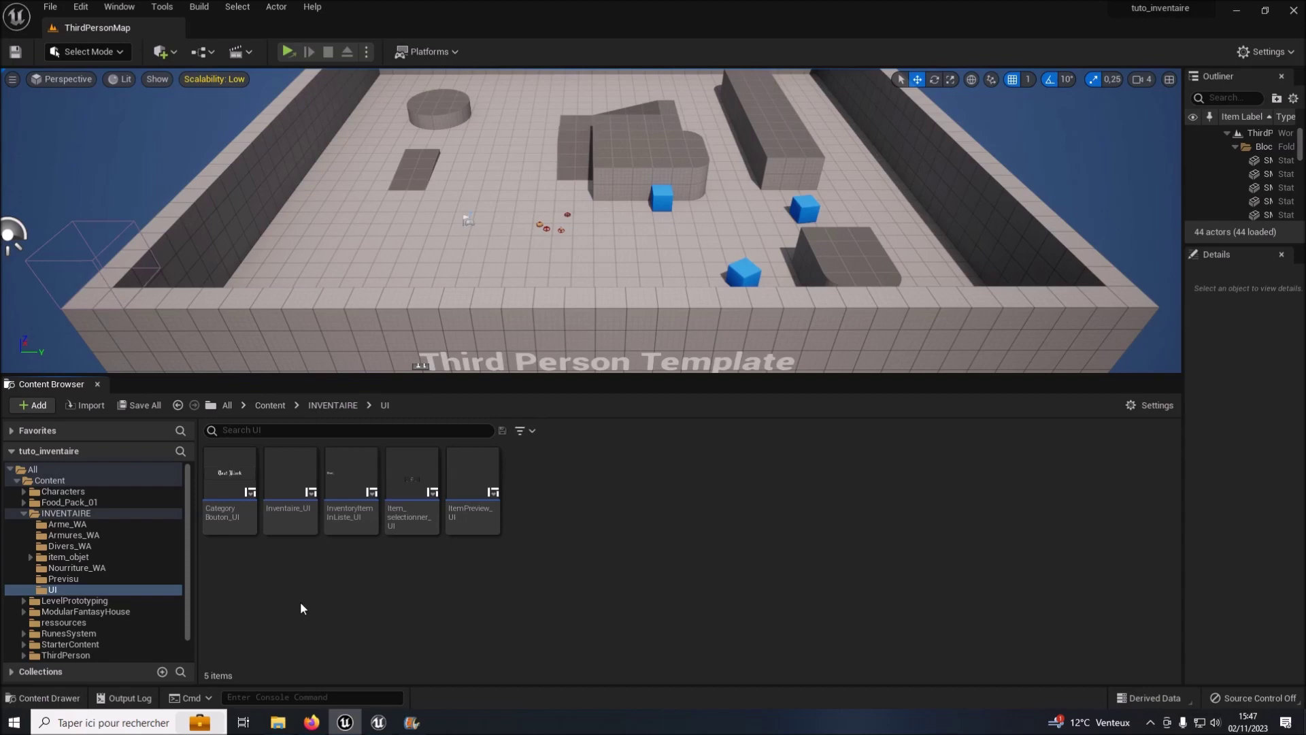
Open Inventaire_UI in the widget designer and enable Is Focusable on its root widget.
{"action": "double_click", "coordinate": [291, 470]}
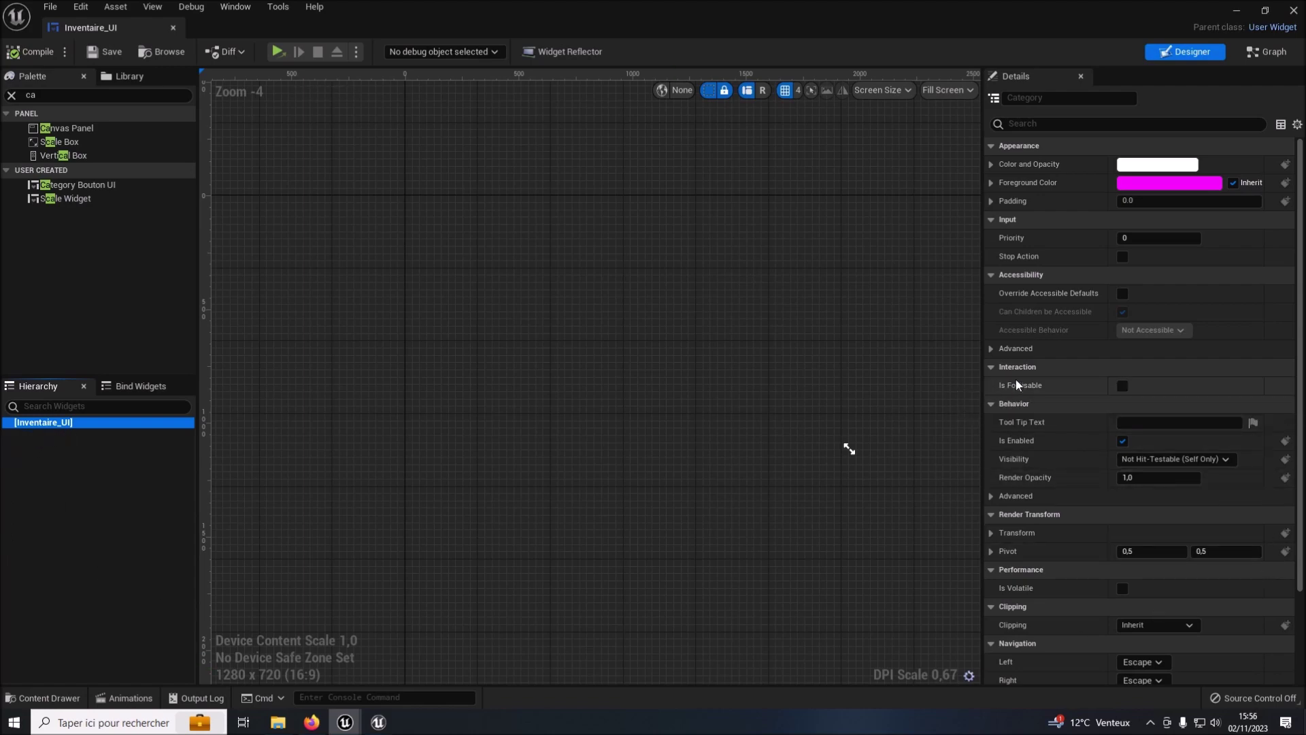
{"action": "left_click", "coordinate": [1124, 385]}
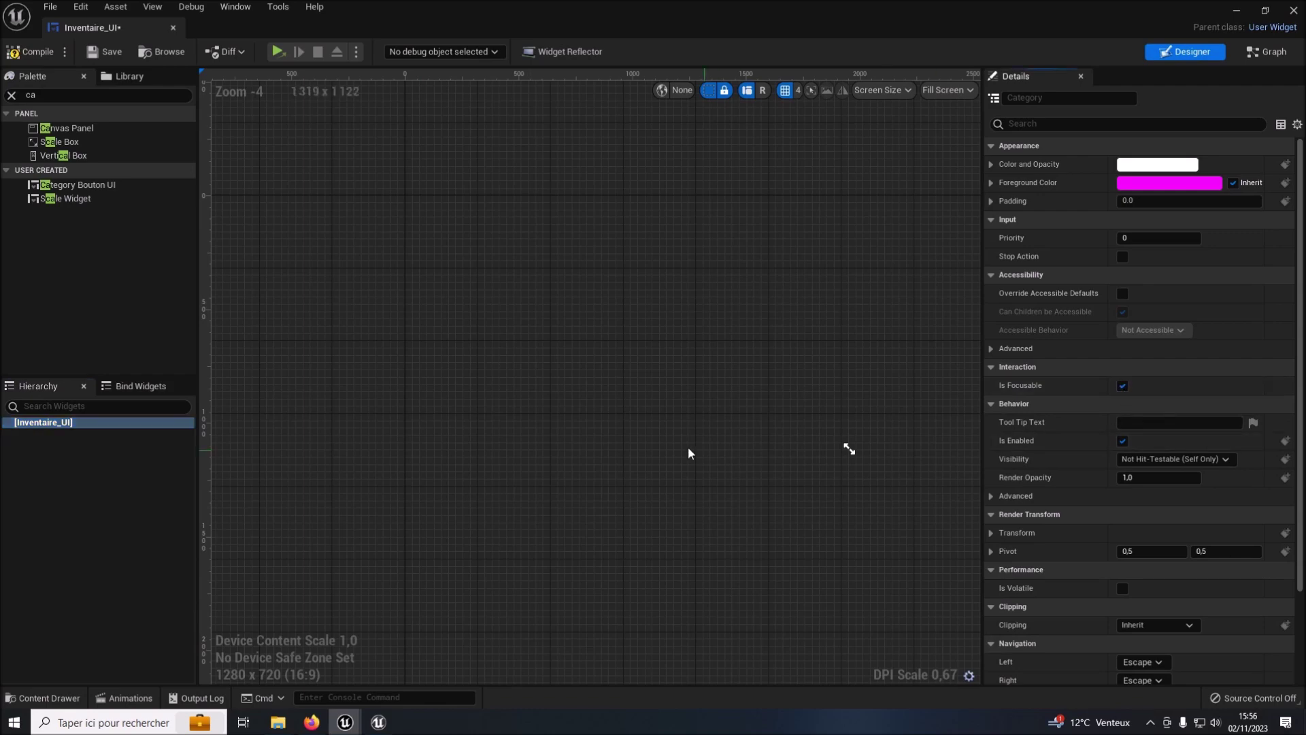
Add a Canvas Panel with a Border anchored across the full top width.
{"action": "left_click", "coordinate": [585, 492]}
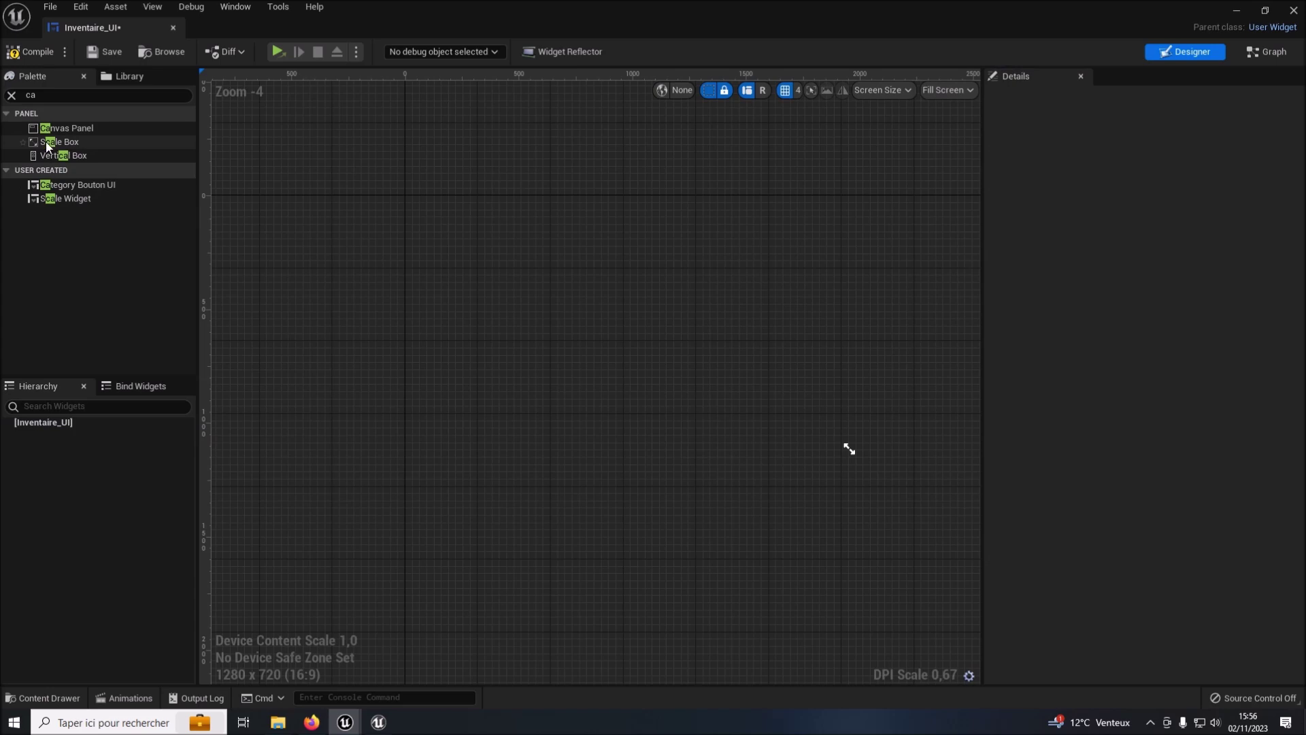
{"action": "mouse_move", "coordinate": [53, 131]}
{"action": "left_mouse_down"}
{"action": "mouse_move", "coordinate": [1, 256]}
{"action": "mouse_move", "coordinate": [42, 423]}
{"action": "left_mouse_up"}
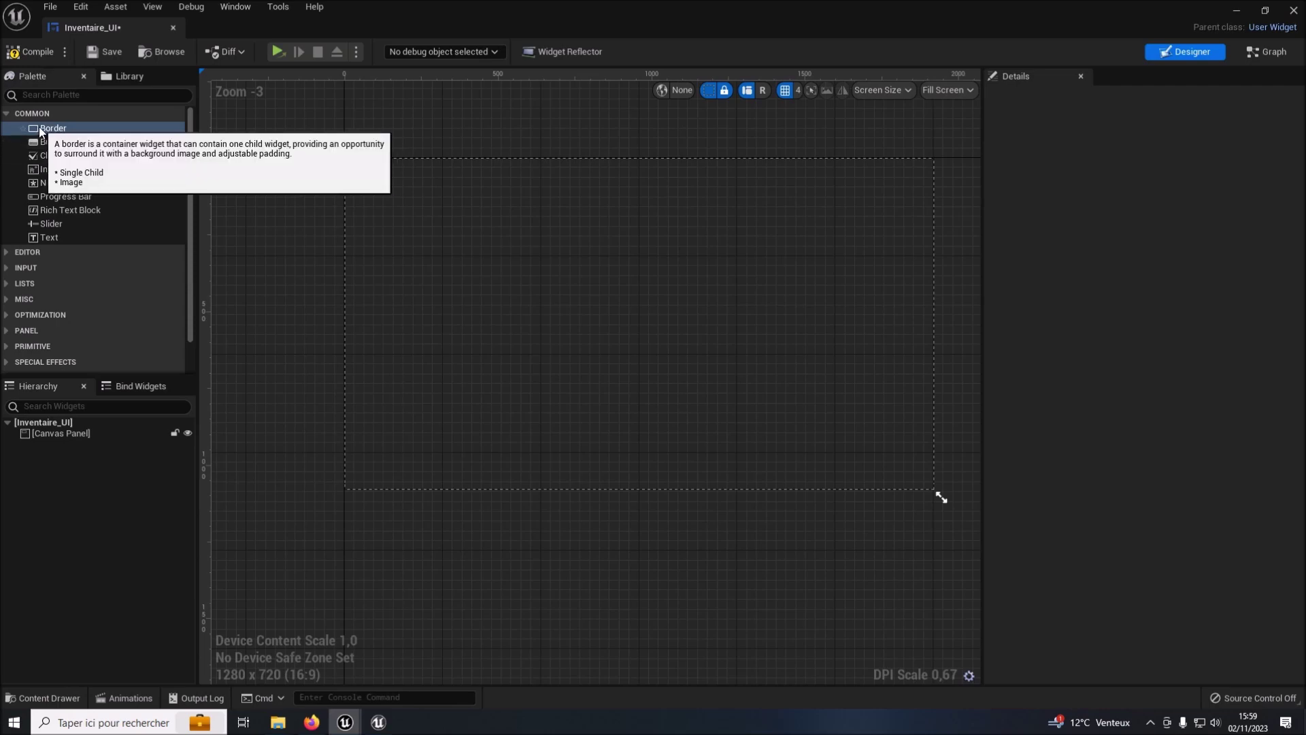
{"action": "left_click_drag", "start_coordinate": [27, 134], "coordinate": [538, 176]}
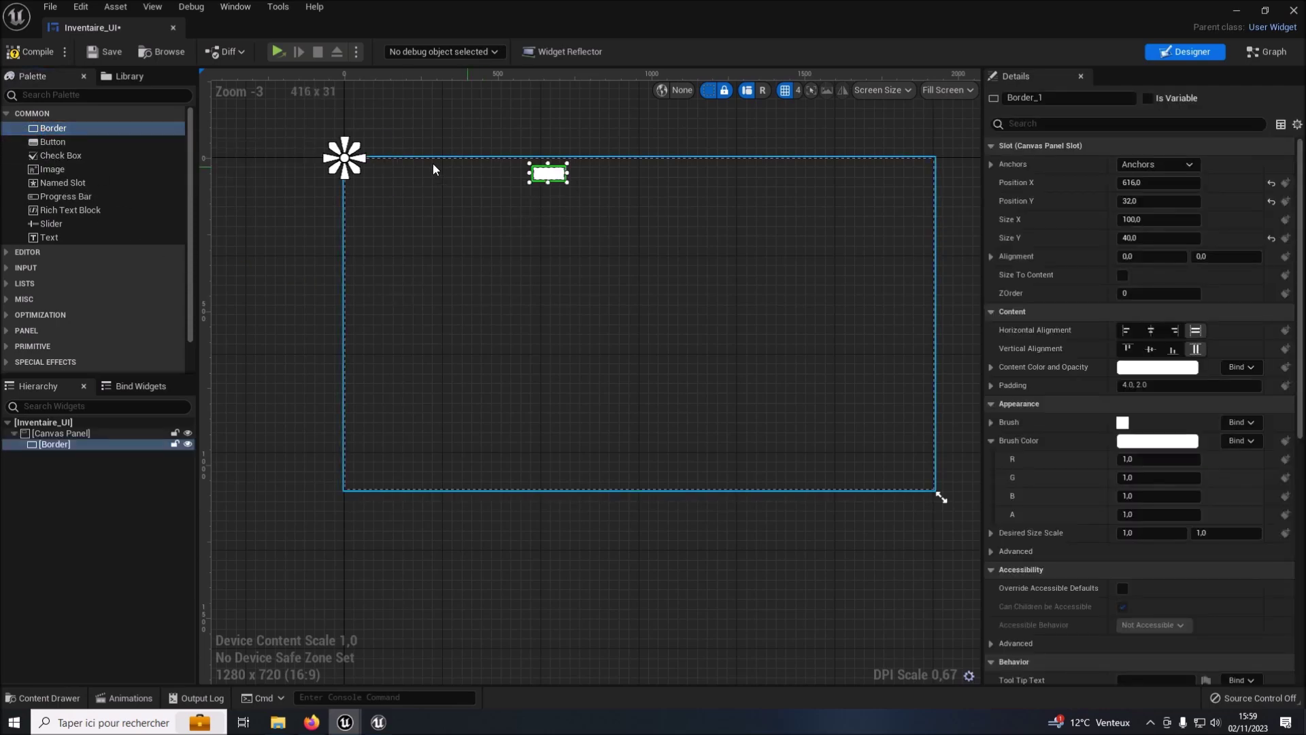
{"action": "left_click_drag", "start_coordinate": [345, 157], "coordinate": [944, 158]}
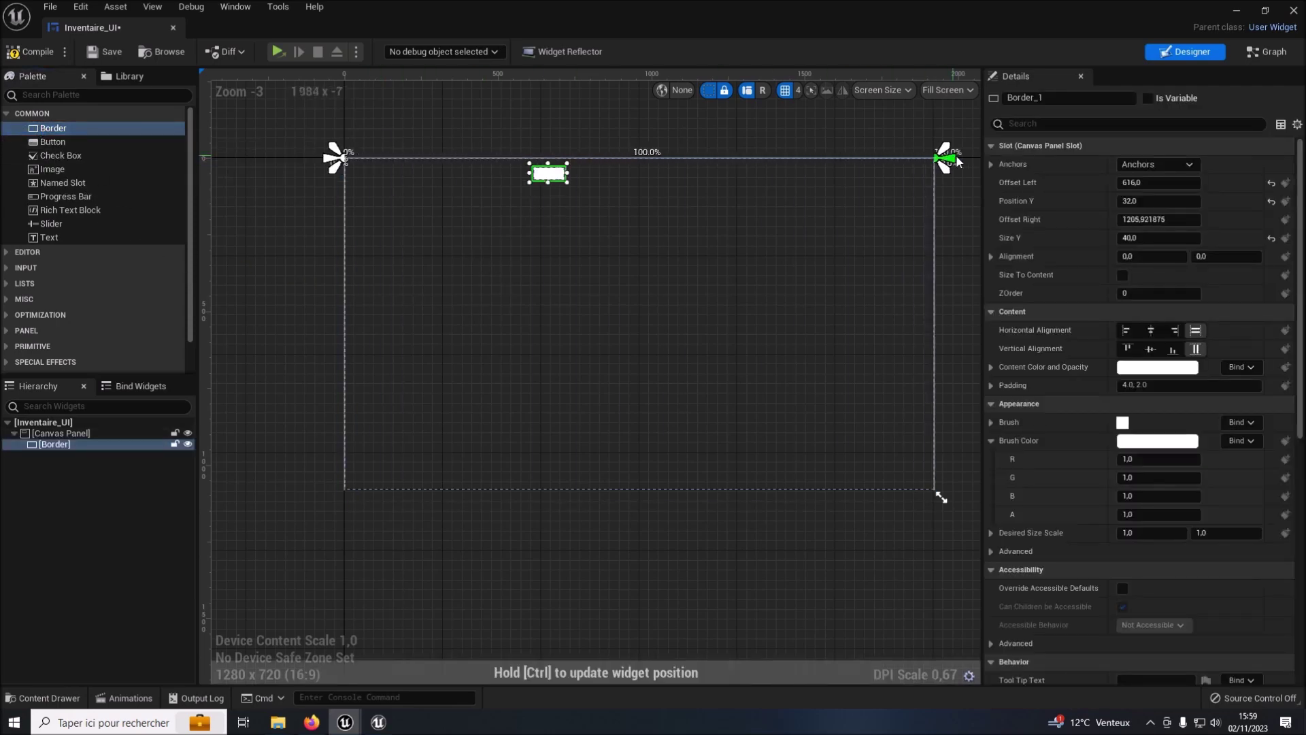
Set the Border's left offset, Position Y and right offset to 0, with height 100.
{"action": "left_click", "coordinate": [1132, 183]}
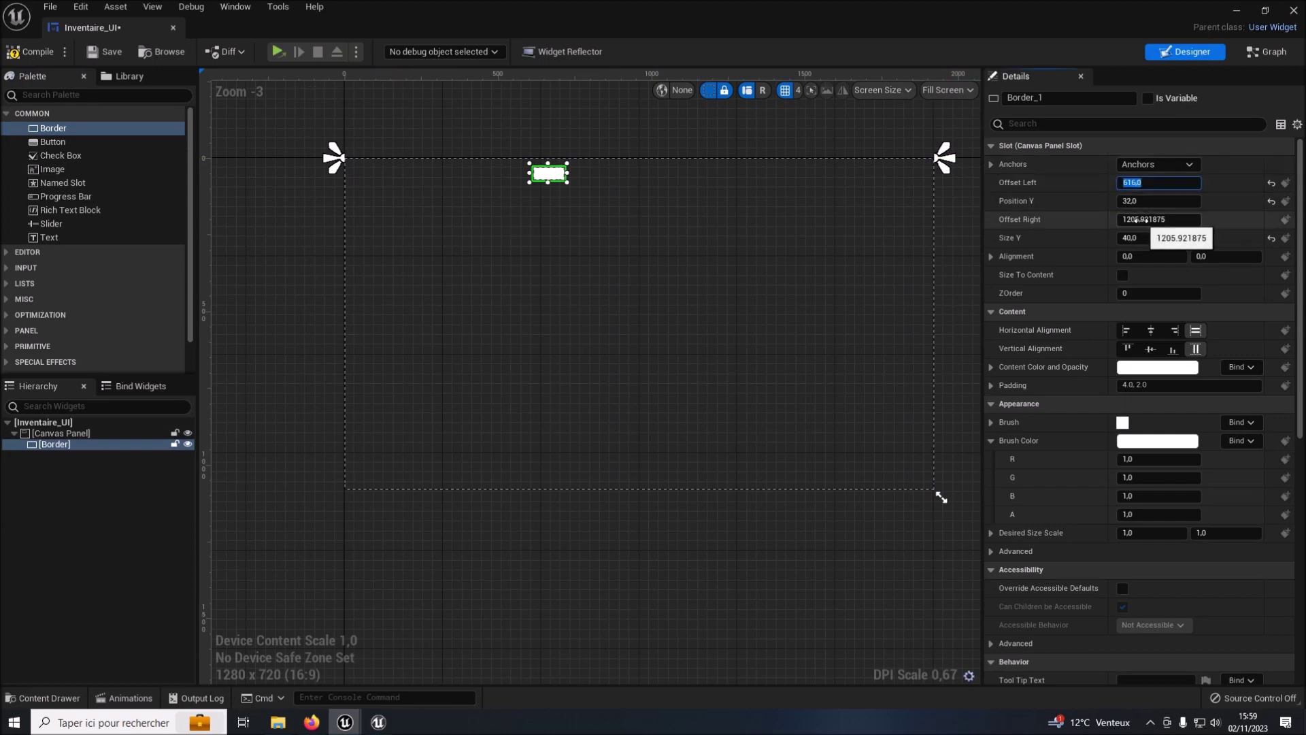
{"action": "type", "text": "0"}
{"action": "key", "text": "Tab"}
{"action": "type", "text": "0"}
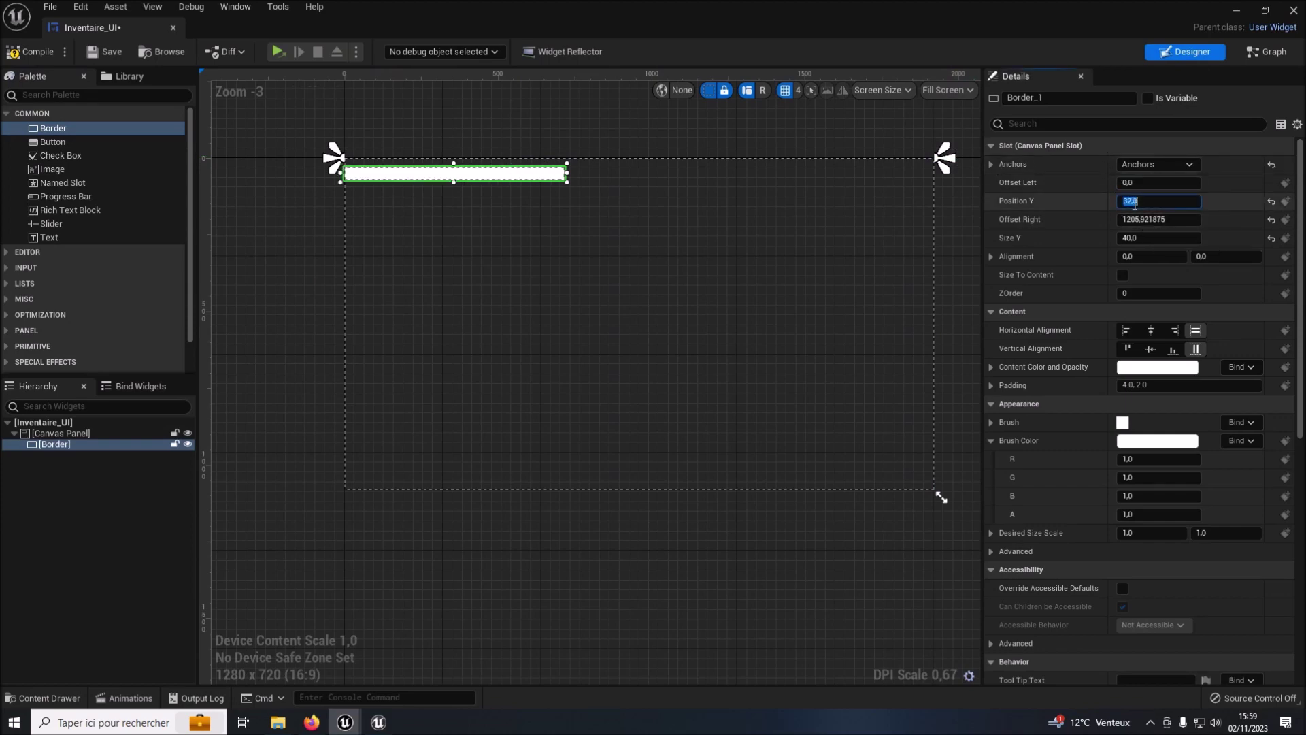
{"action": "key", "text": "Tab"}
{"action": "type", "text": "0"}
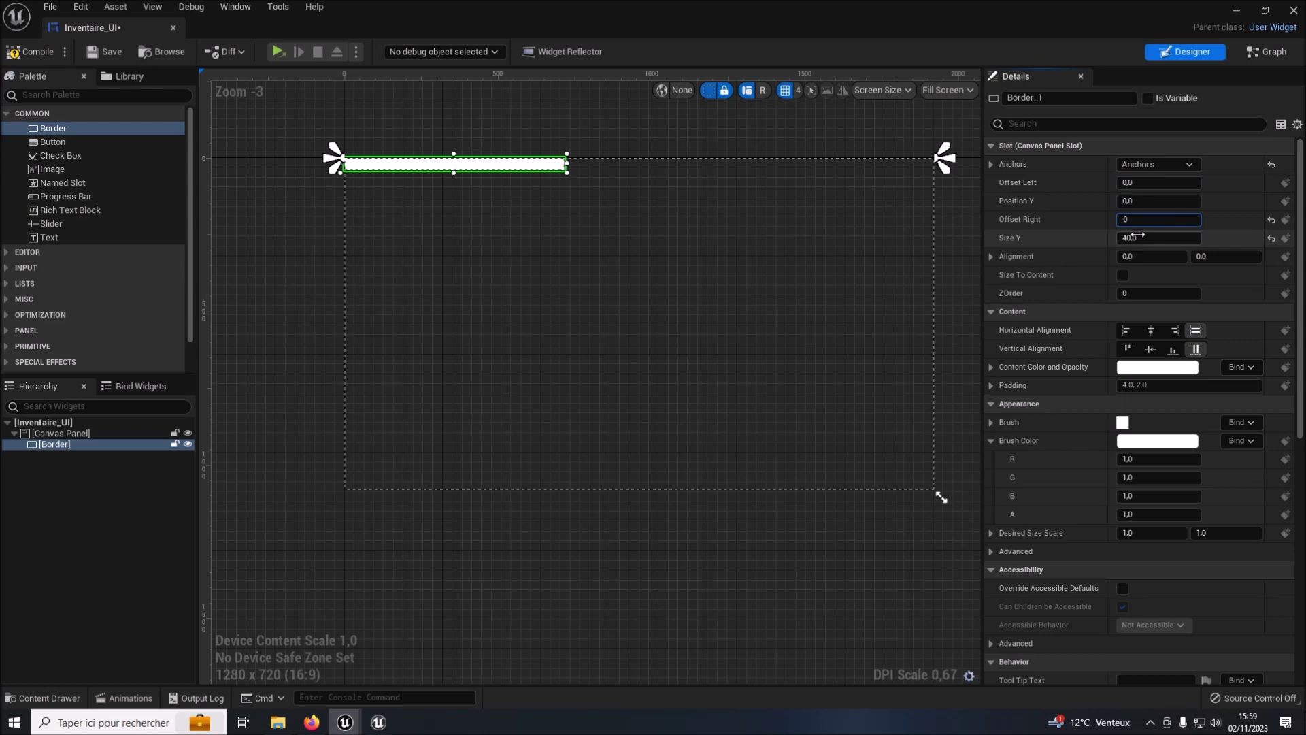
{"action": "key", "text": "Tab"}
{"action": "type", "text": "100"}
{"action": "key", "text": "Return"}
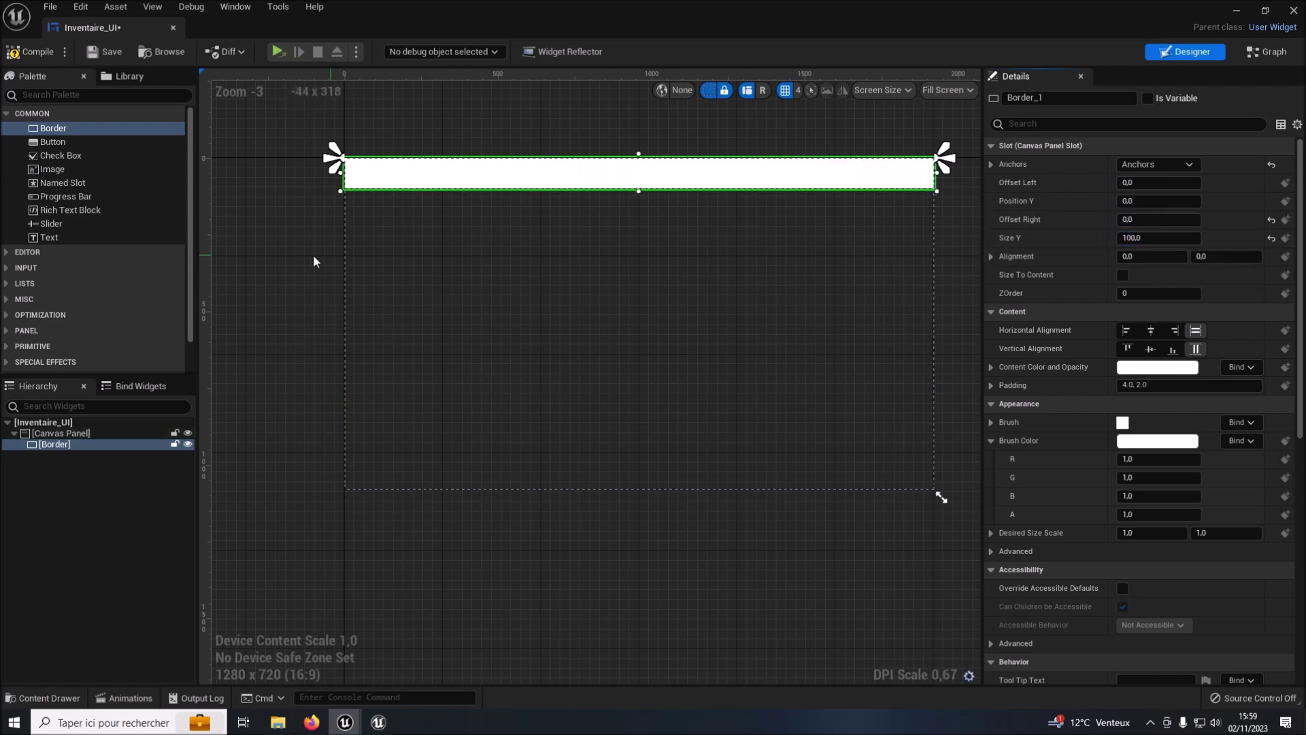
Set the top bar's brush colour R, G and B to 0.005.
{"action": "left_click", "coordinate": [1145, 461]}
{"action": "type", "text": "0.005"}
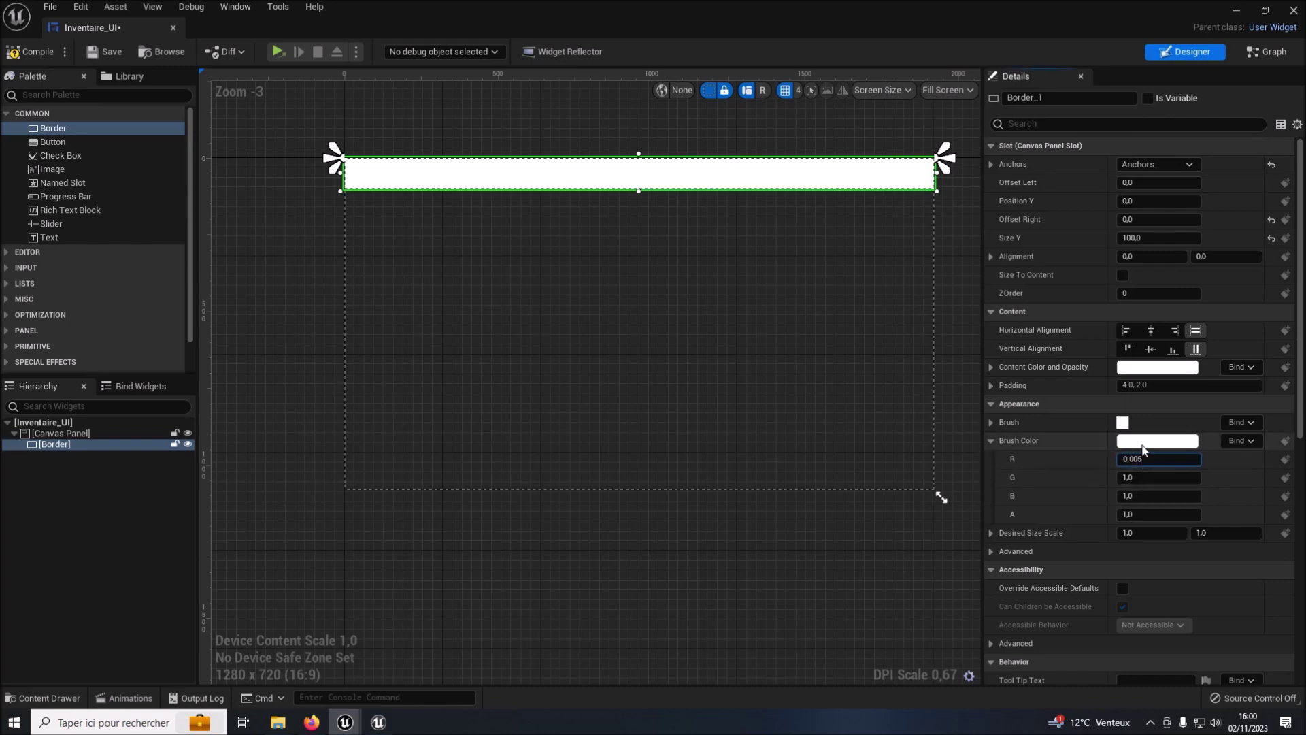
{"action": "left_click", "coordinate": [1128, 478]}
{"action": "type", "text": "0.005"}
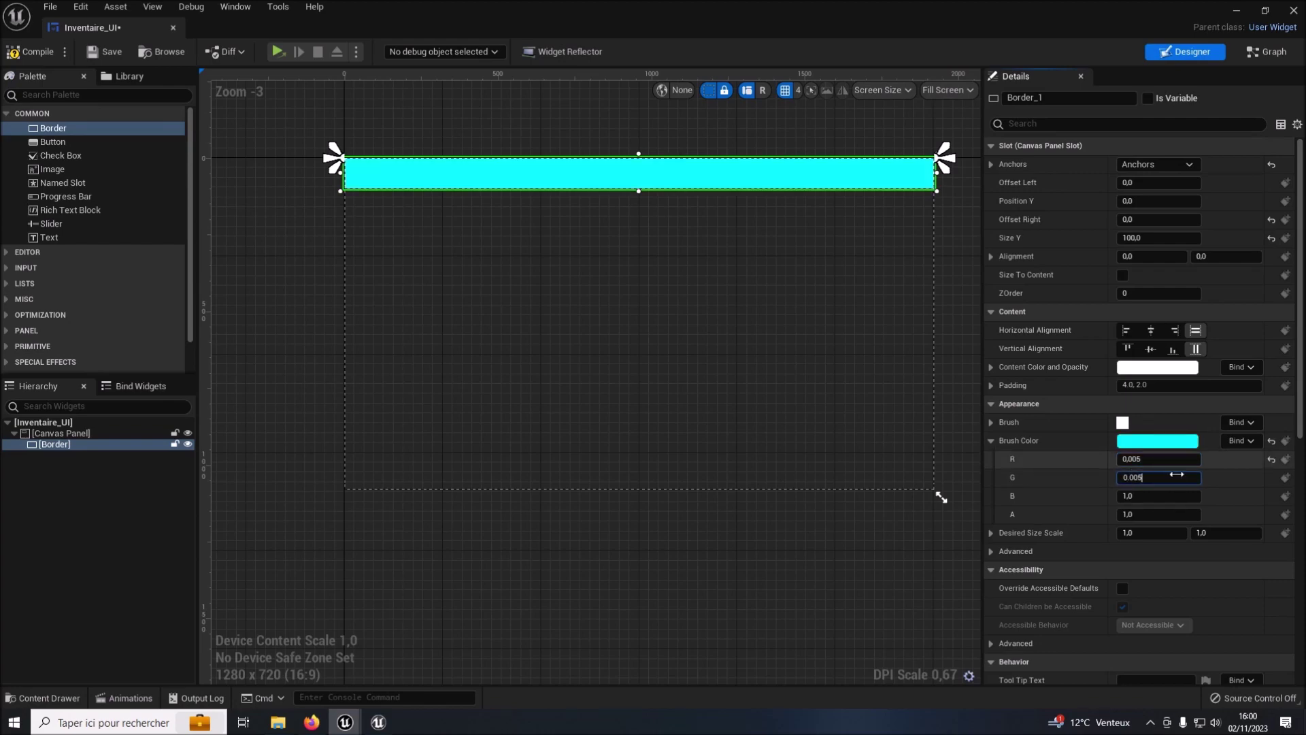
{"action": "left_click", "coordinate": [1134, 496]}
{"action": "type", "text": "0.005"}
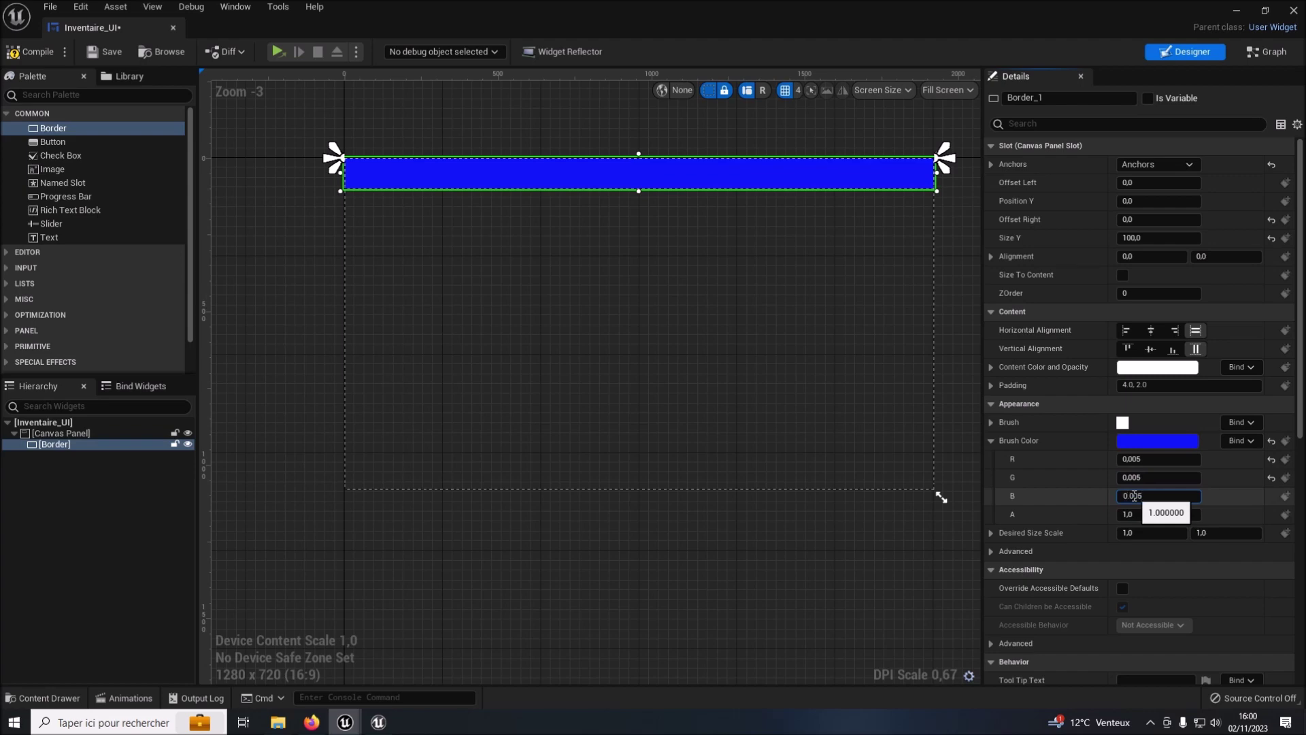
{"action": "key", "text": "Return"}
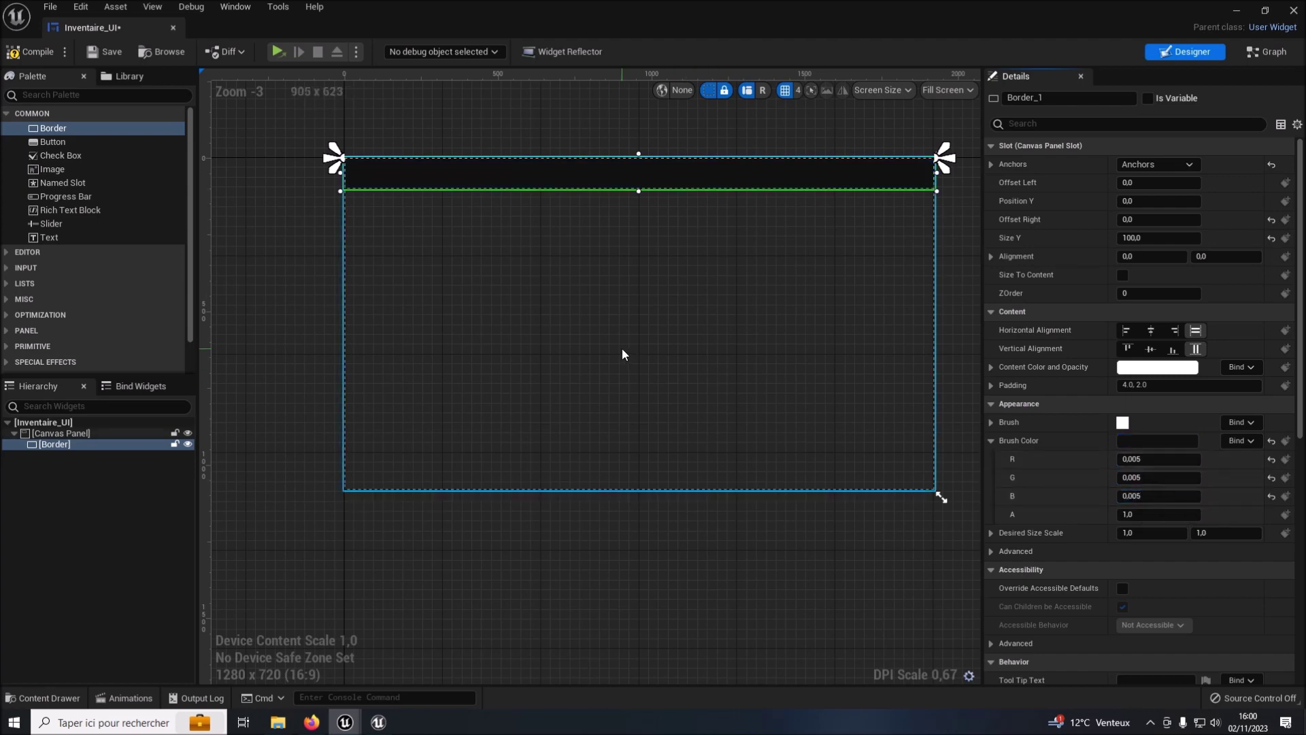
{"action": "mouse_move", "coordinate": [54, 128]}
{"action": "left_mouse_down"}
{"action": "mouse_move", "coordinate": [10, 303]}
{"action": "mouse_move", "coordinate": [71, 447]}
{"action": "left_mouse_up"}
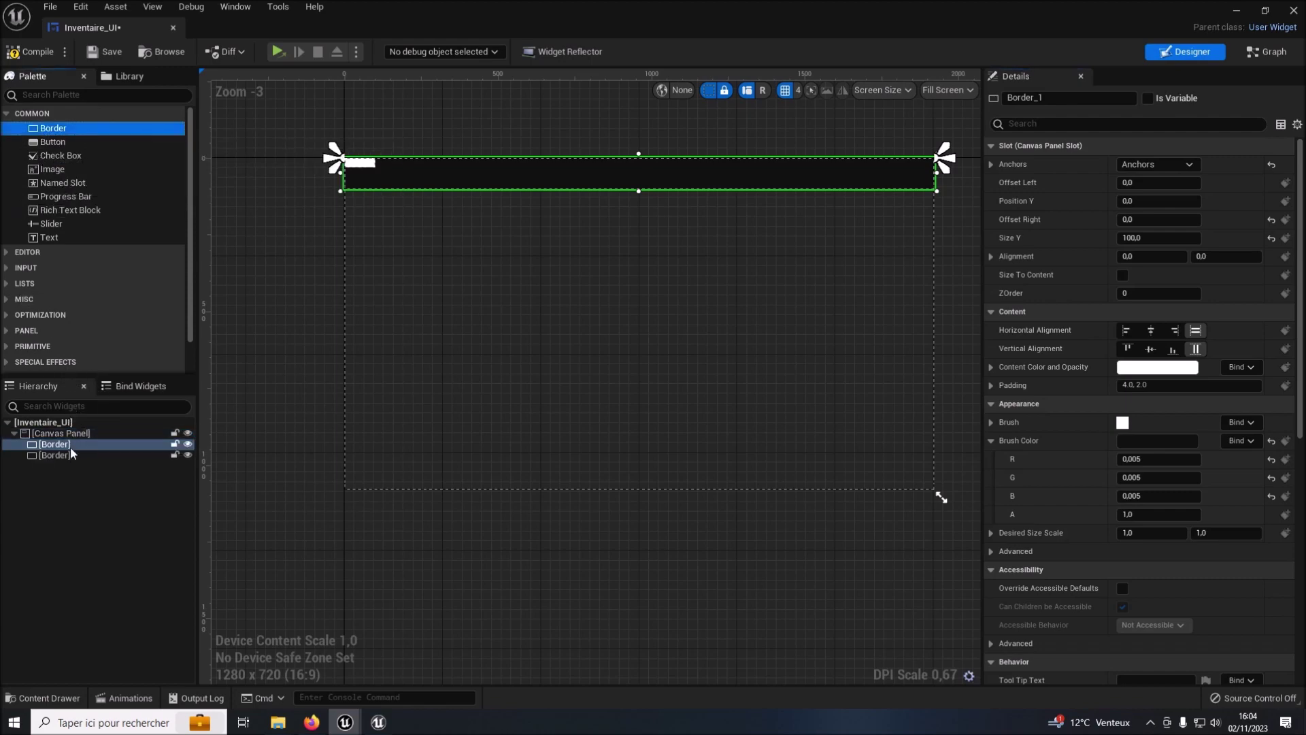
Position the second border at X -200, Y 8.
{"action": "left_click", "coordinate": [71, 455]}
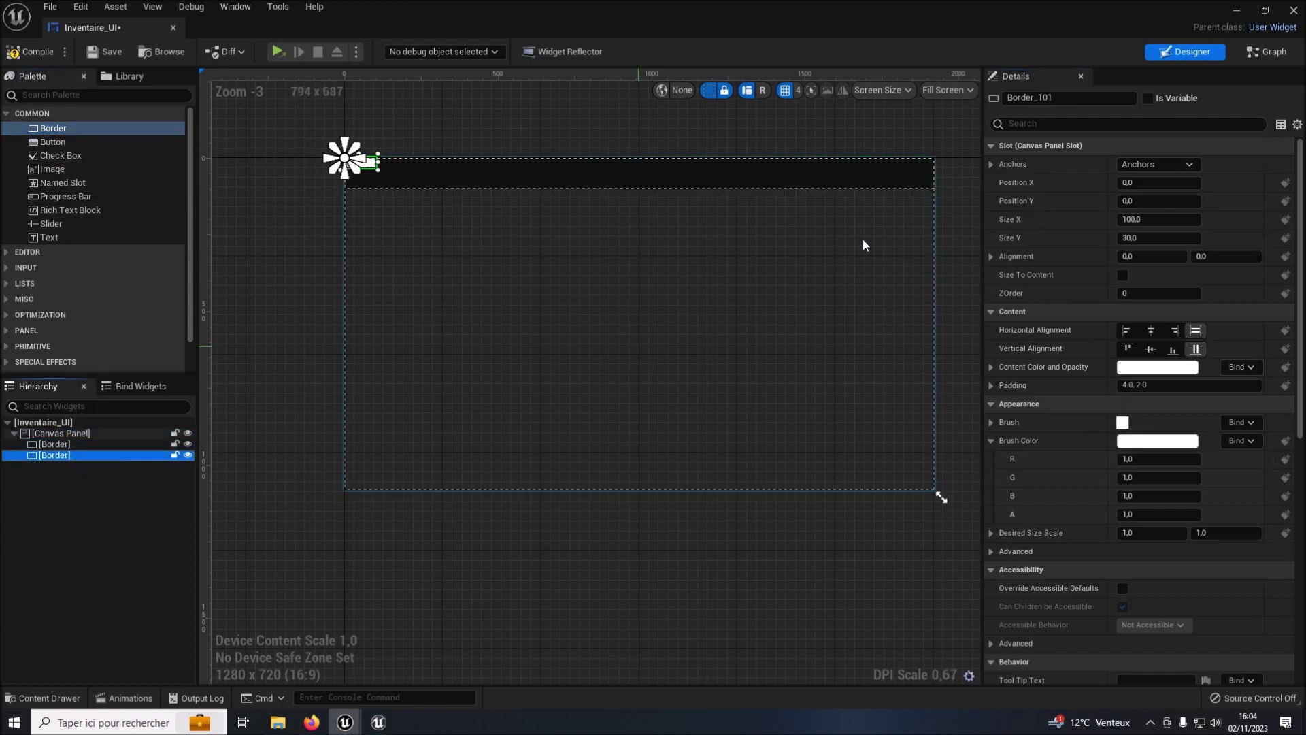
{"action": "left_click", "coordinate": [1162, 170]}
{"action": "key", "text": "Escape"}
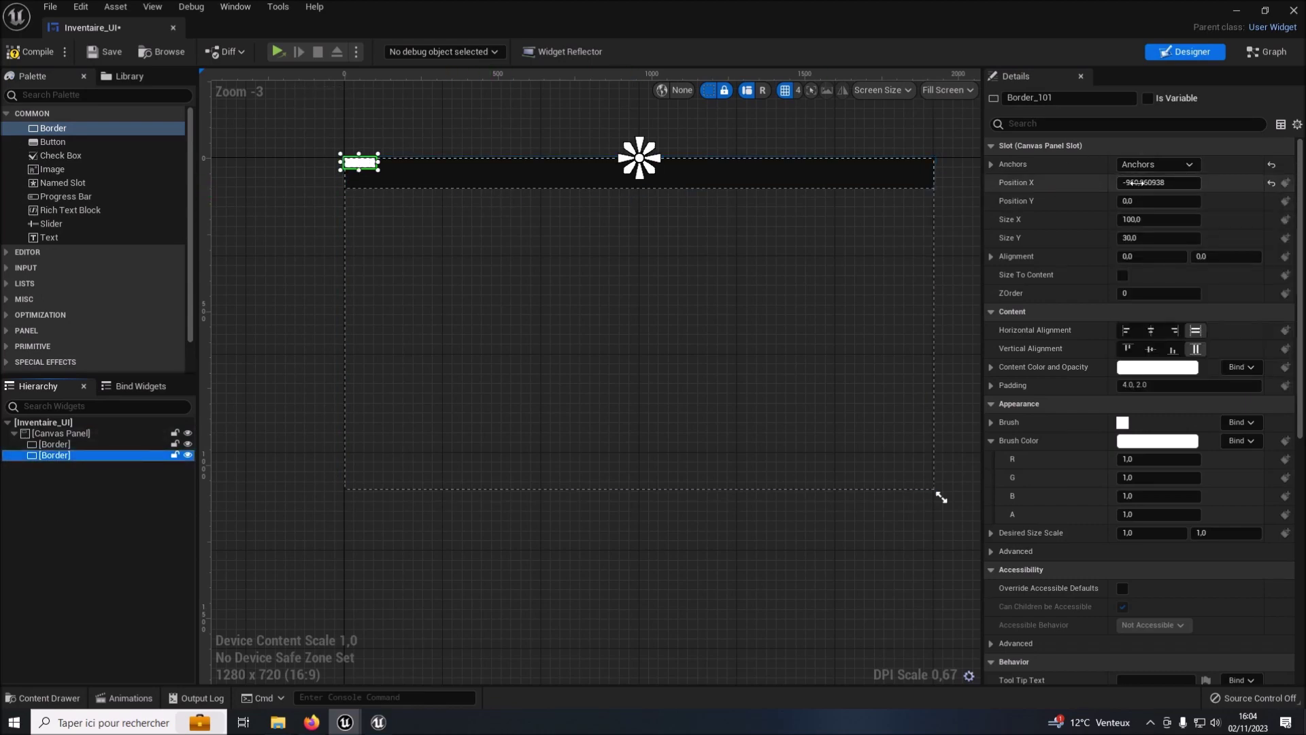
{"action": "left_click", "coordinate": [1130, 184]}
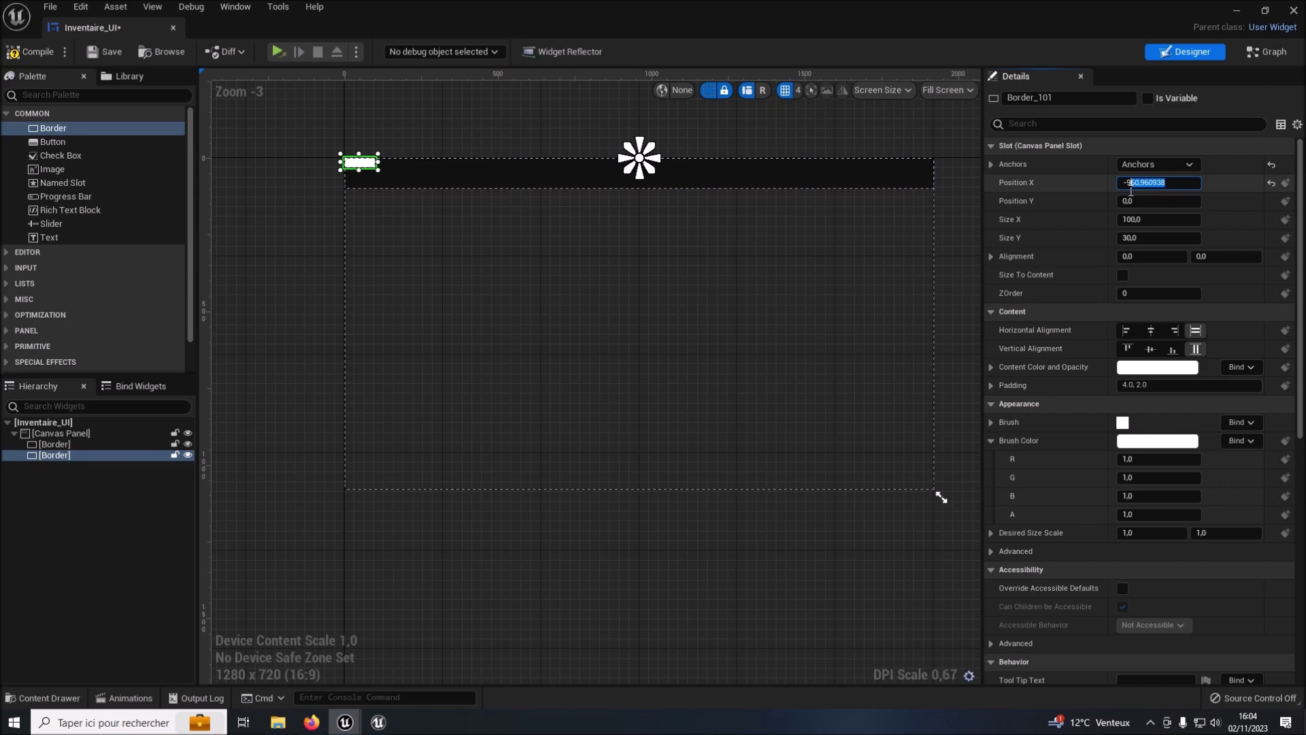
{"action": "type", "text": "-200"}
{"action": "key", "text": "Return"}
{"action": "left_click", "coordinate": [1133, 202]}
{"action": "type", "text": "8"}
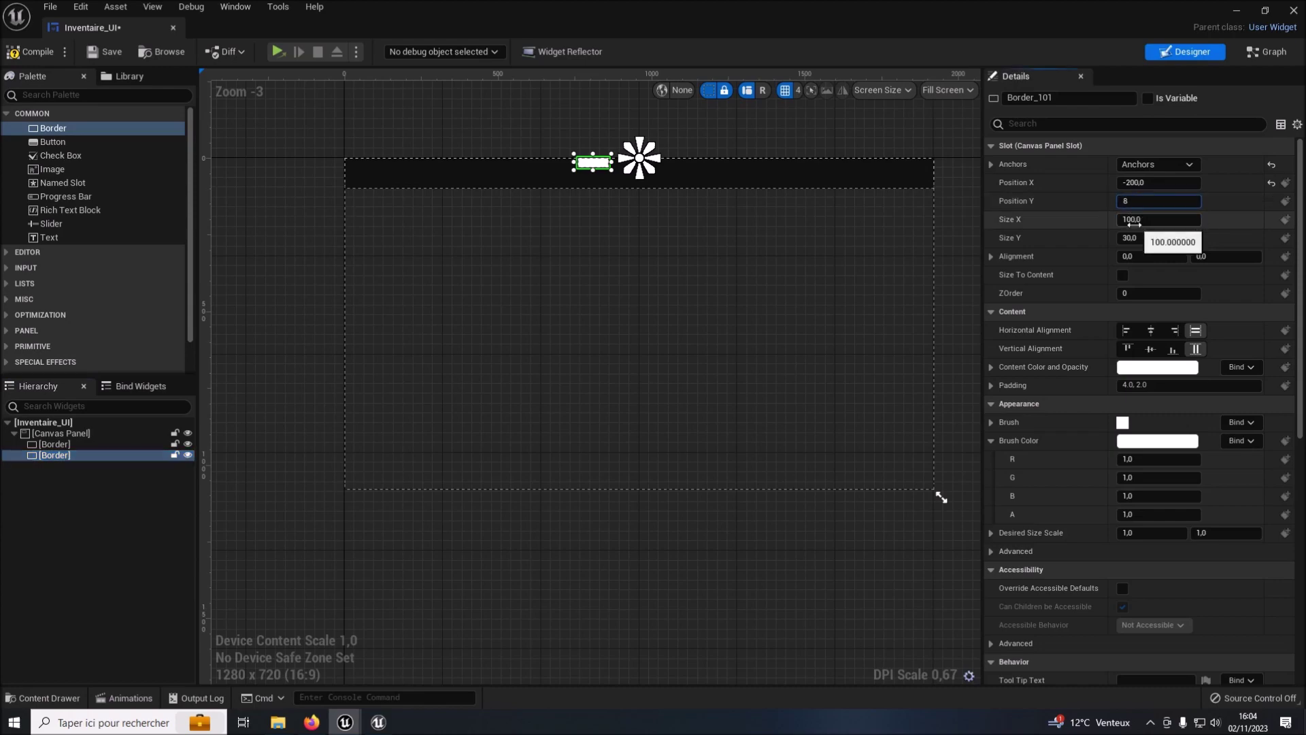
Size the second border to 400 by 80.
{"action": "left_click", "coordinate": [1133, 219]}
{"action": "type", "text": "400"}
{"action": "key", "text": "Tab"}
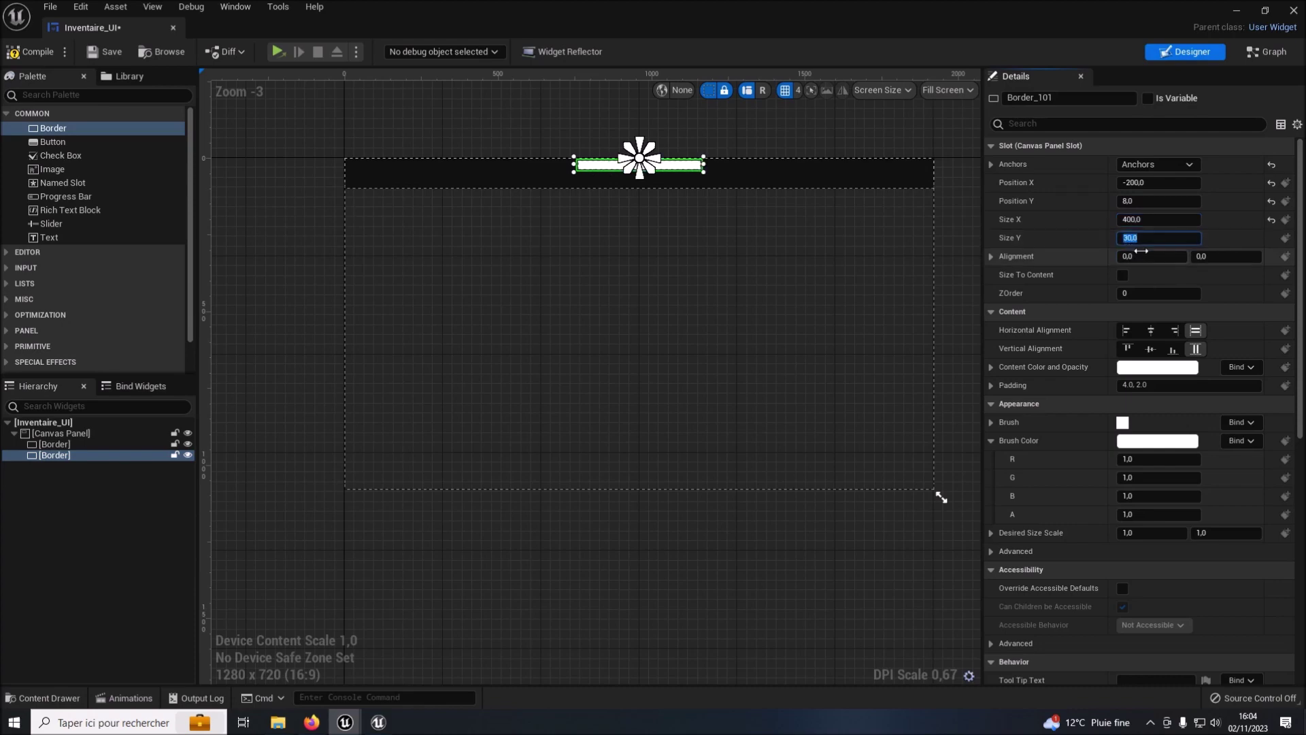
{"action": "type", "text": "80"}
{"action": "key", "text": "Return"}
{"action": "scroll", "coordinate": [664, 275], "scroll_direction": "up", "scroll_amount": 2}
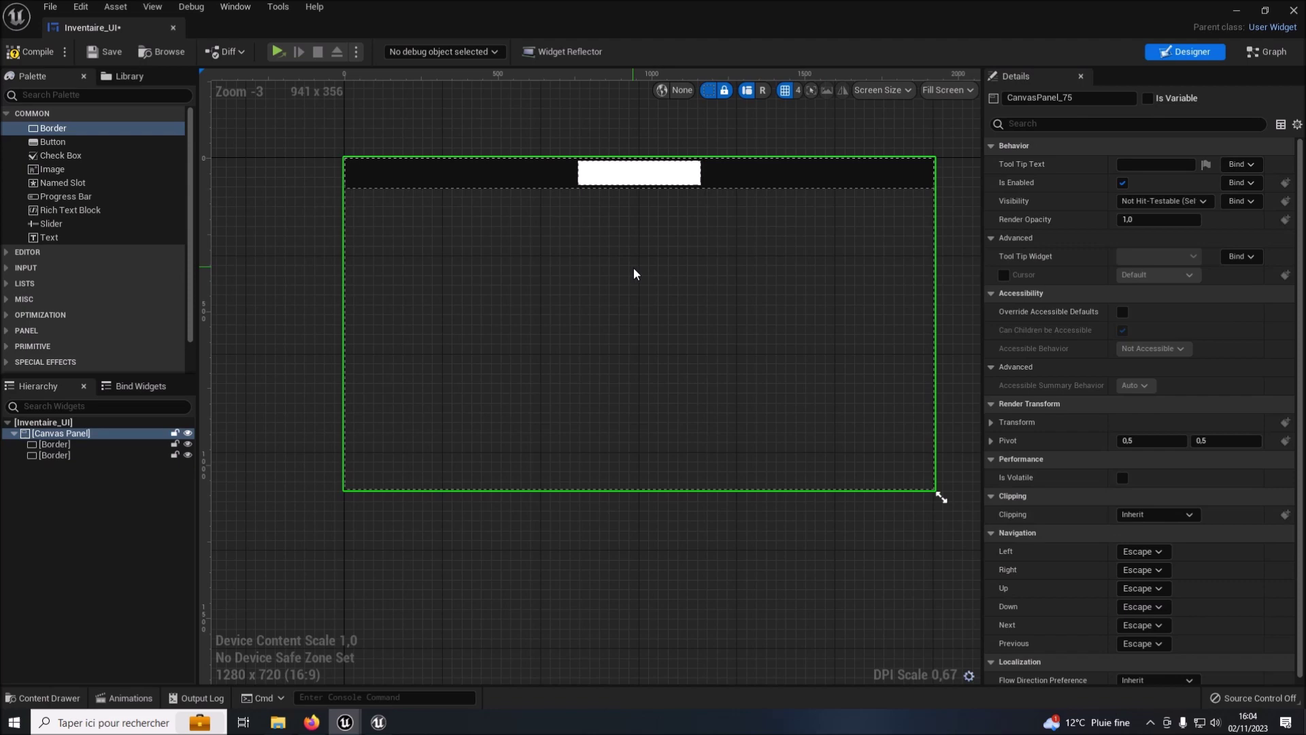
{"action": "left_click", "coordinate": [991, 421]}
{"action": "scroll", "coordinate": [1157, 360], "scroll_direction": "down", "scroll_amount": 3}
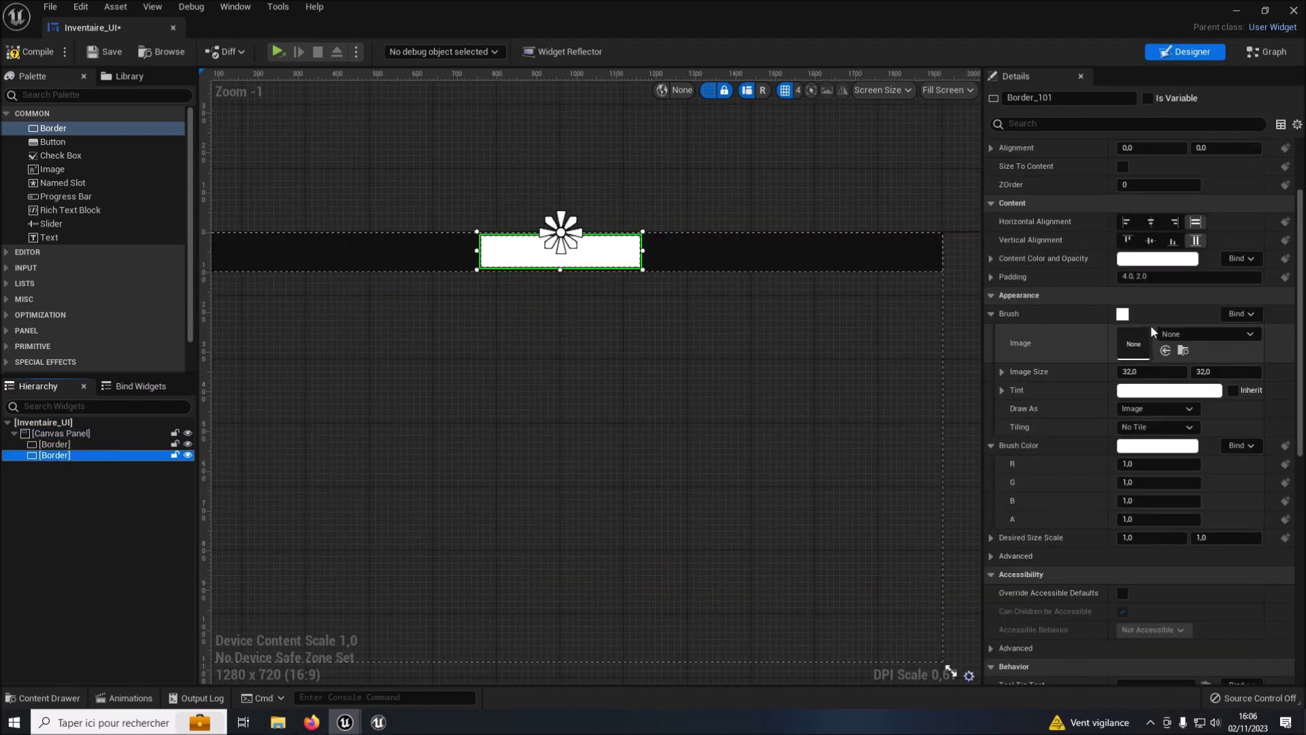
Assign the T_BoughtRuneBackGroundBorder texture as the centred border's brush image.
{"action": "left_click", "coordinate": [1238, 11]}
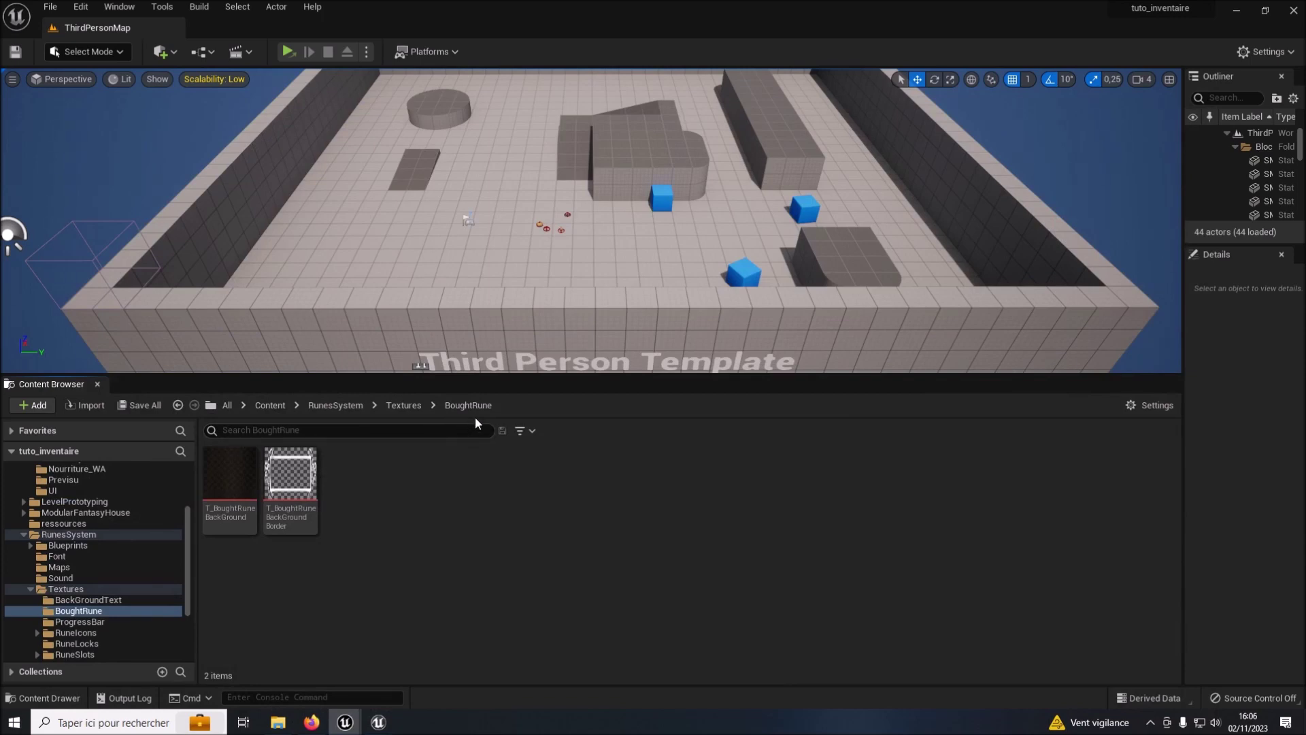
{"action": "left_click", "coordinate": [291, 487]}
{"action": "mouse_move", "coordinate": [349, 726]}
{"action": "left_click", "coordinate": [415, 640]}
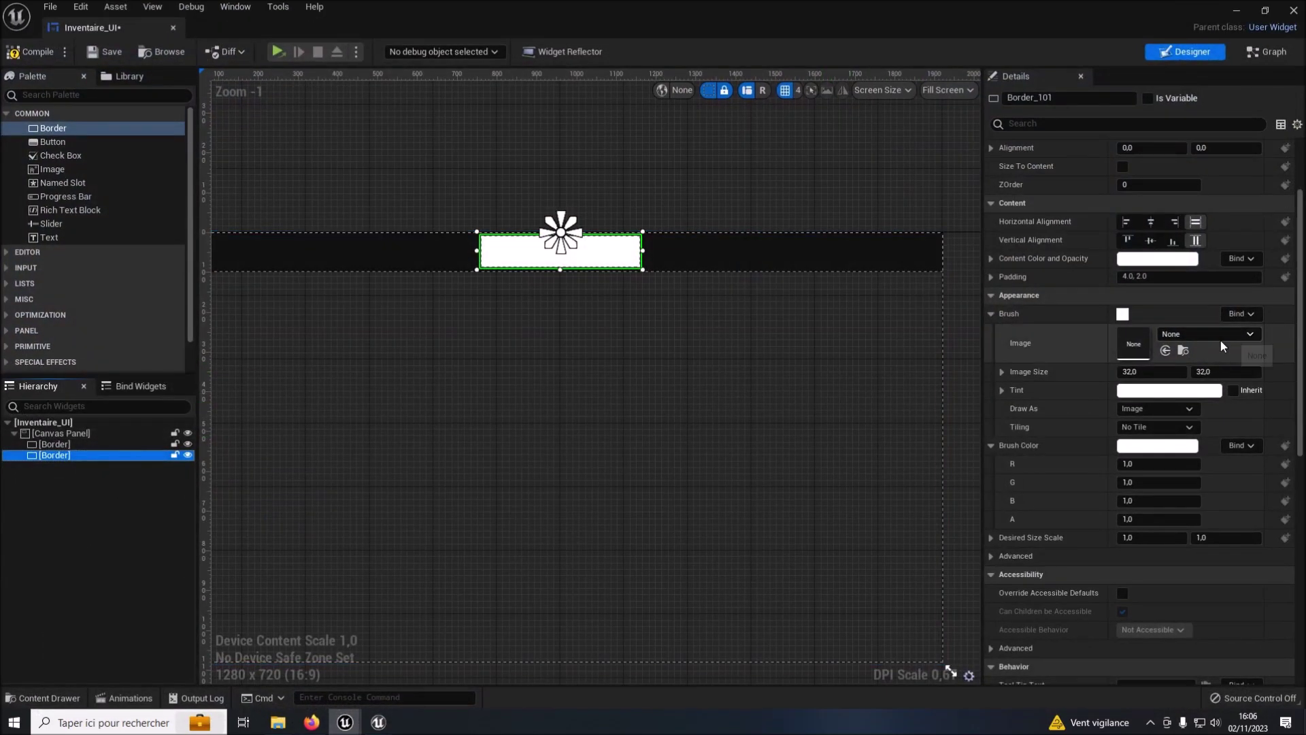
{"action": "left_click", "coordinate": [1165, 349]}
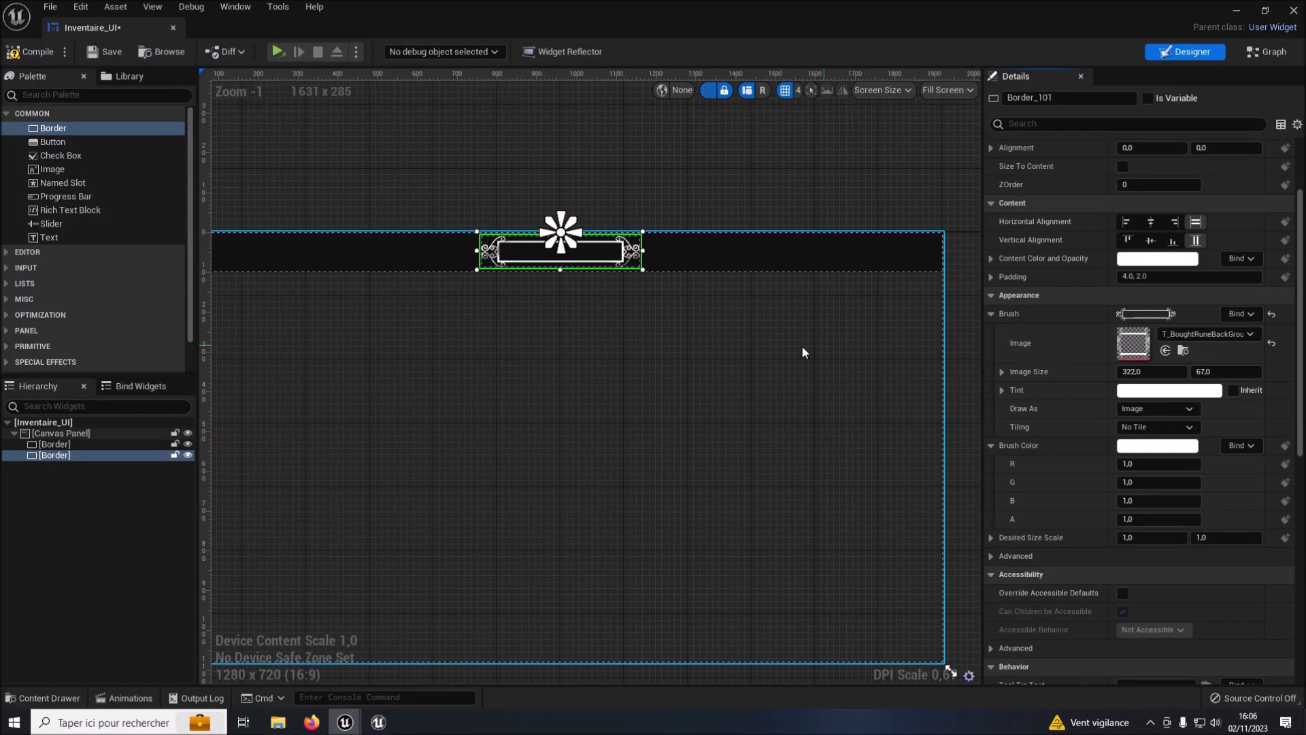
{"action": "scroll", "coordinate": [691, 377], "scroll_direction": "up", "scroll_amount": 2}
{"action": "scroll", "coordinate": [679, 370], "scroll_direction": "up", "scroll_amount": 2}
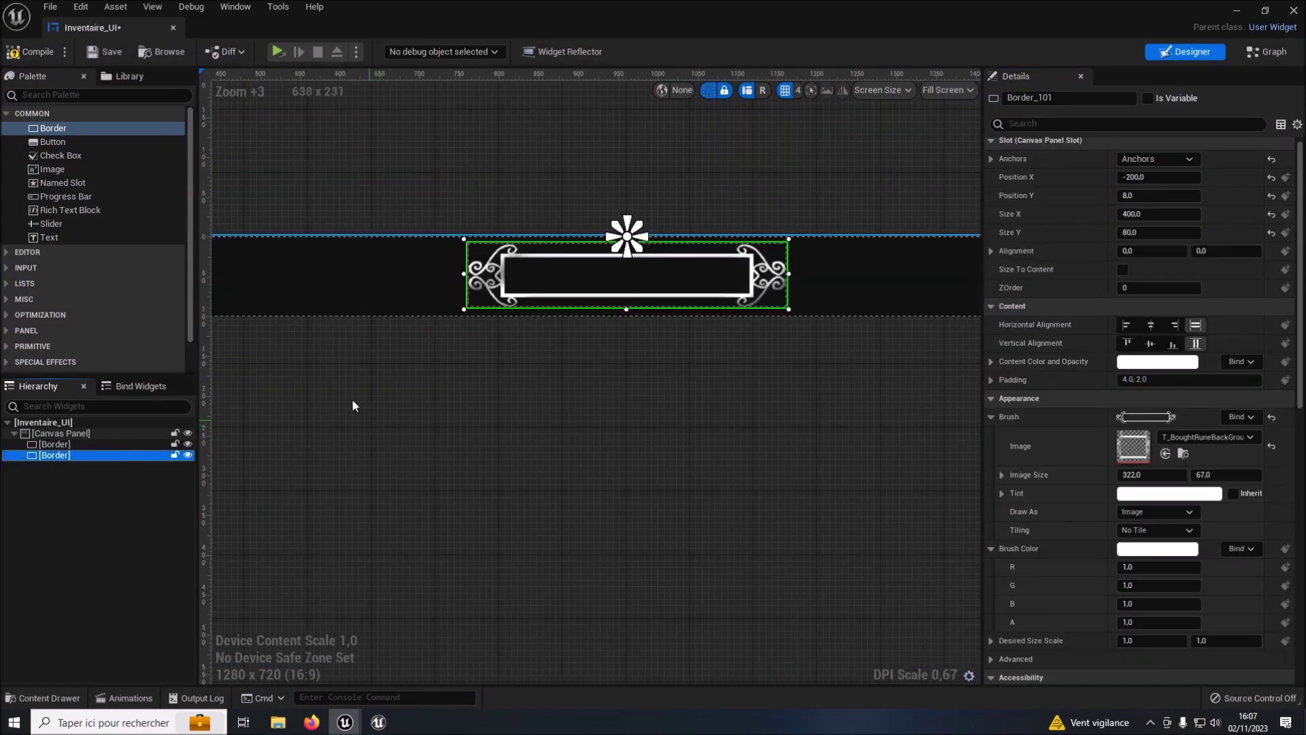
{"action": "left_click", "coordinate": [80, 237]}
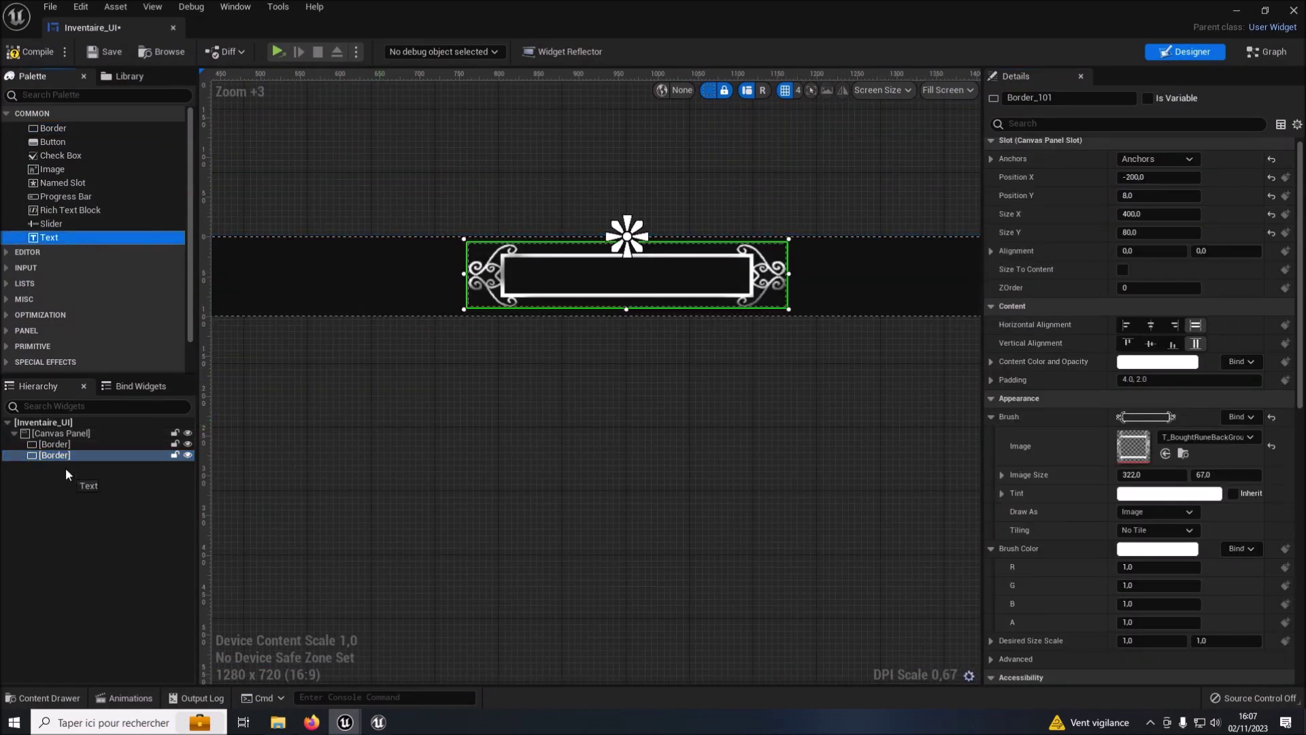
Add a Text block inside the framed border reading INVENTAIRE.
{"action": "left_click_drag", "start_coordinate": [65, 467], "coordinate": [65, 456]}
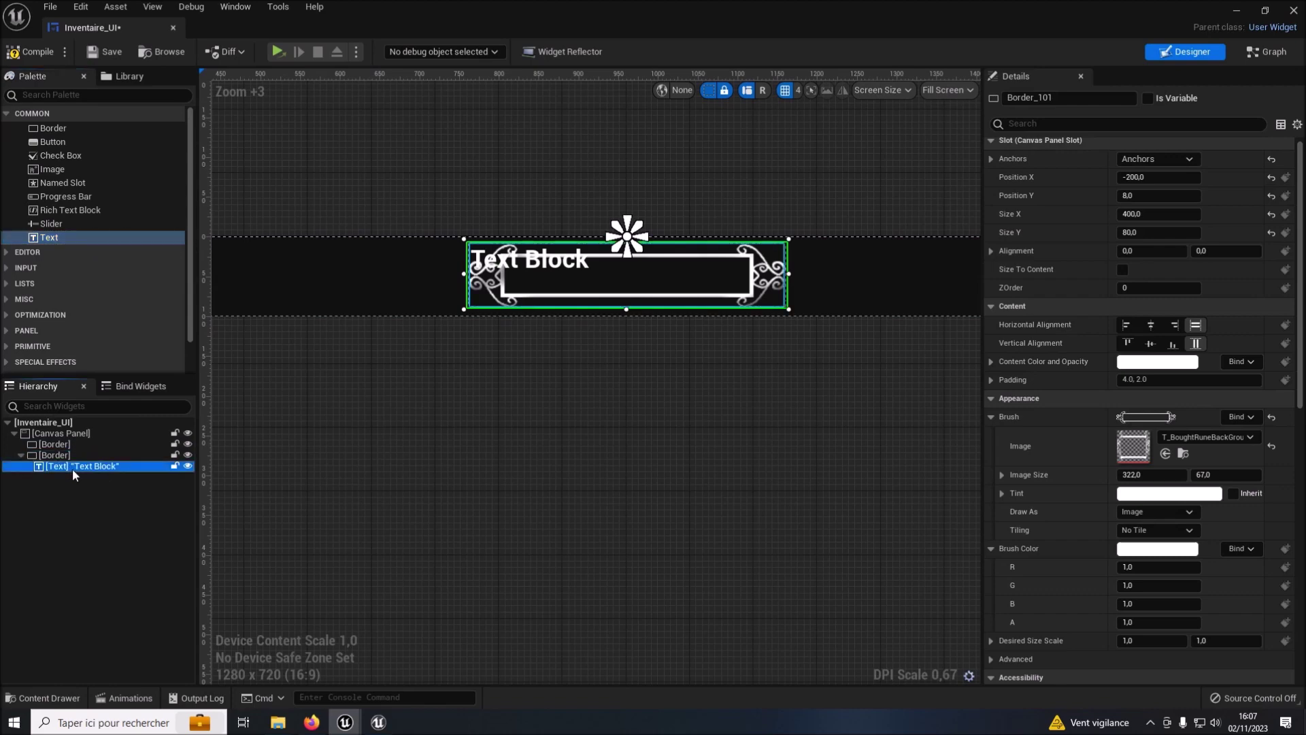
{"action": "left_click", "coordinate": [1166, 233]}
{"action": "type", "text": "INVE"}
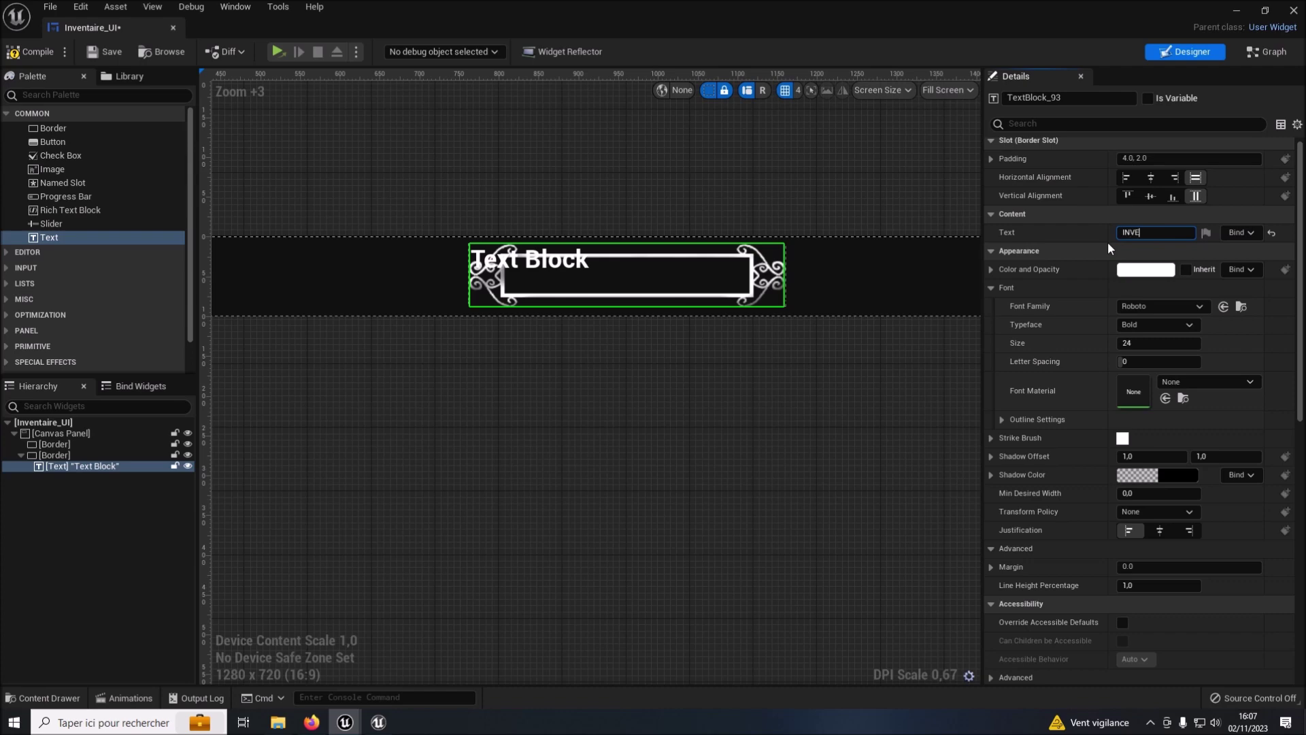
{"action": "type", "text": "NTAIRE"}
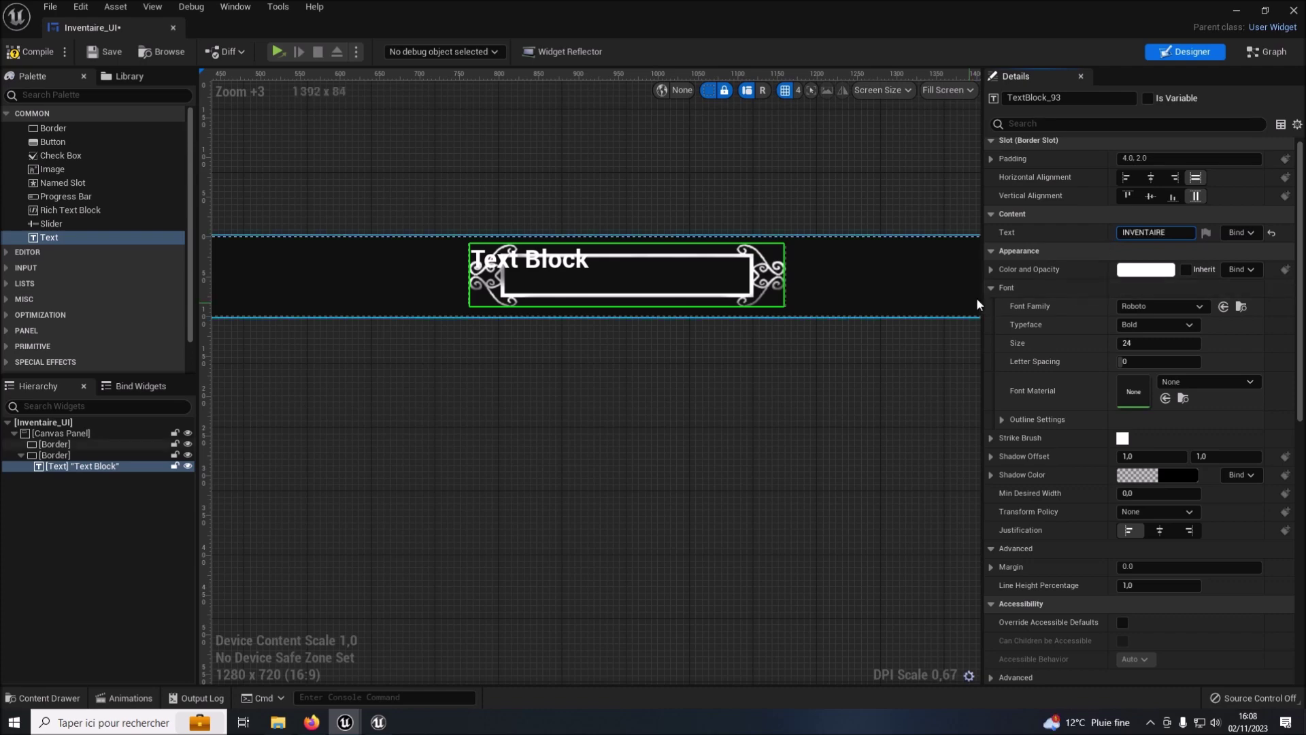
{"action": "left_click", "coordinate": [1159, 310]}
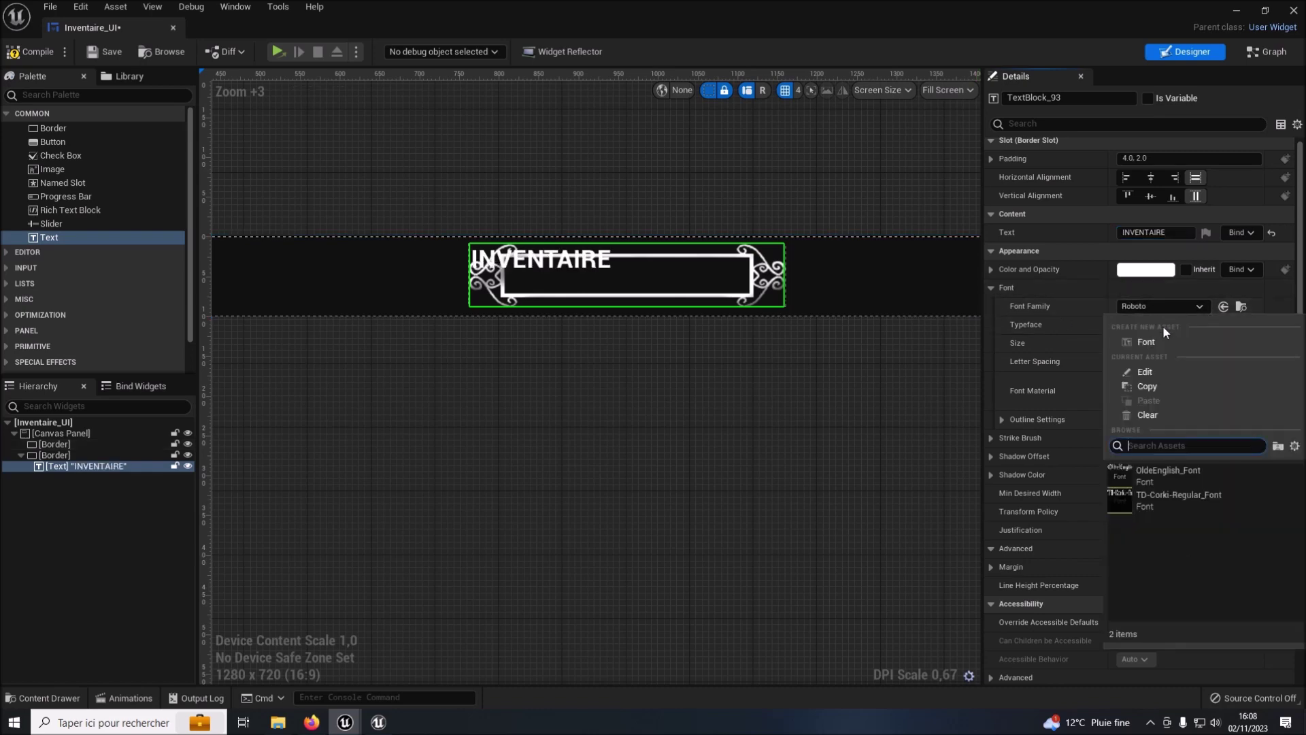
Set the title to TD-Corki-Regular_Font size 30, centred horizontally and vertically.
{"action": "left_click", "coordinate": [1170, 499]}
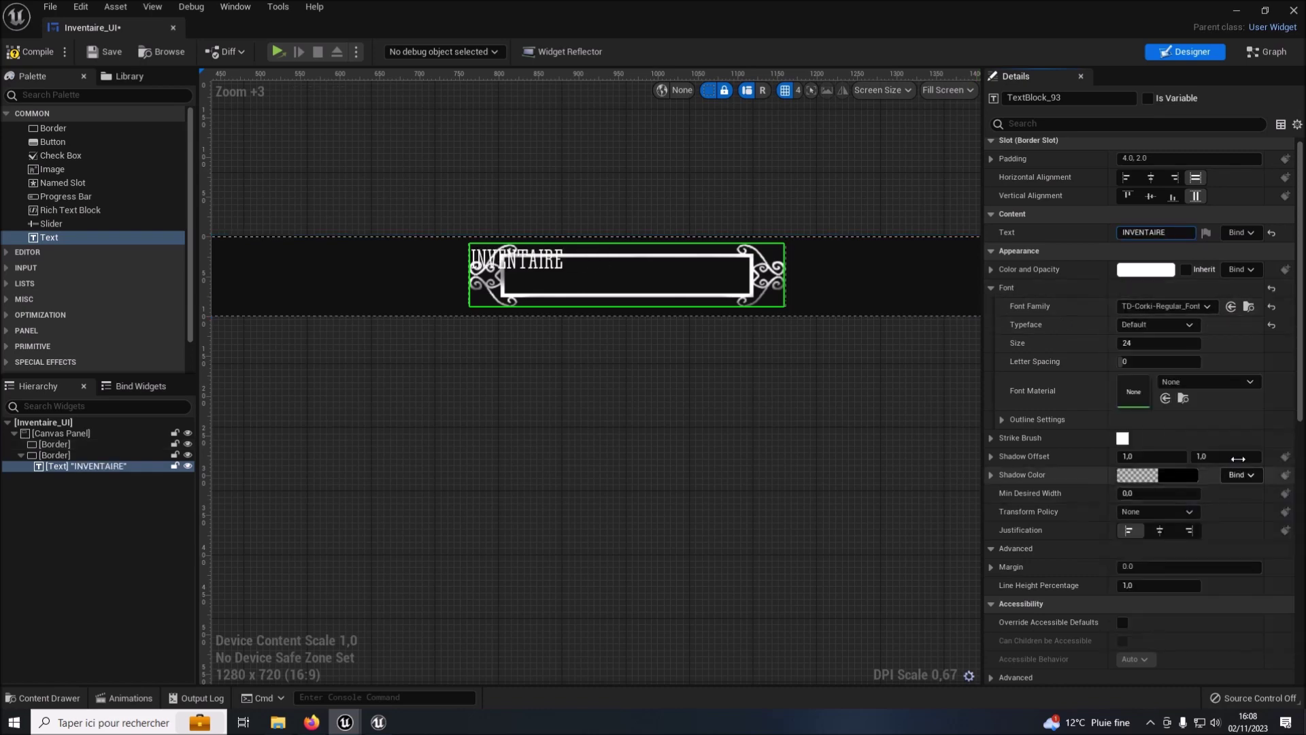
{"action": "left_click", "coordinate": [1130, 344]}
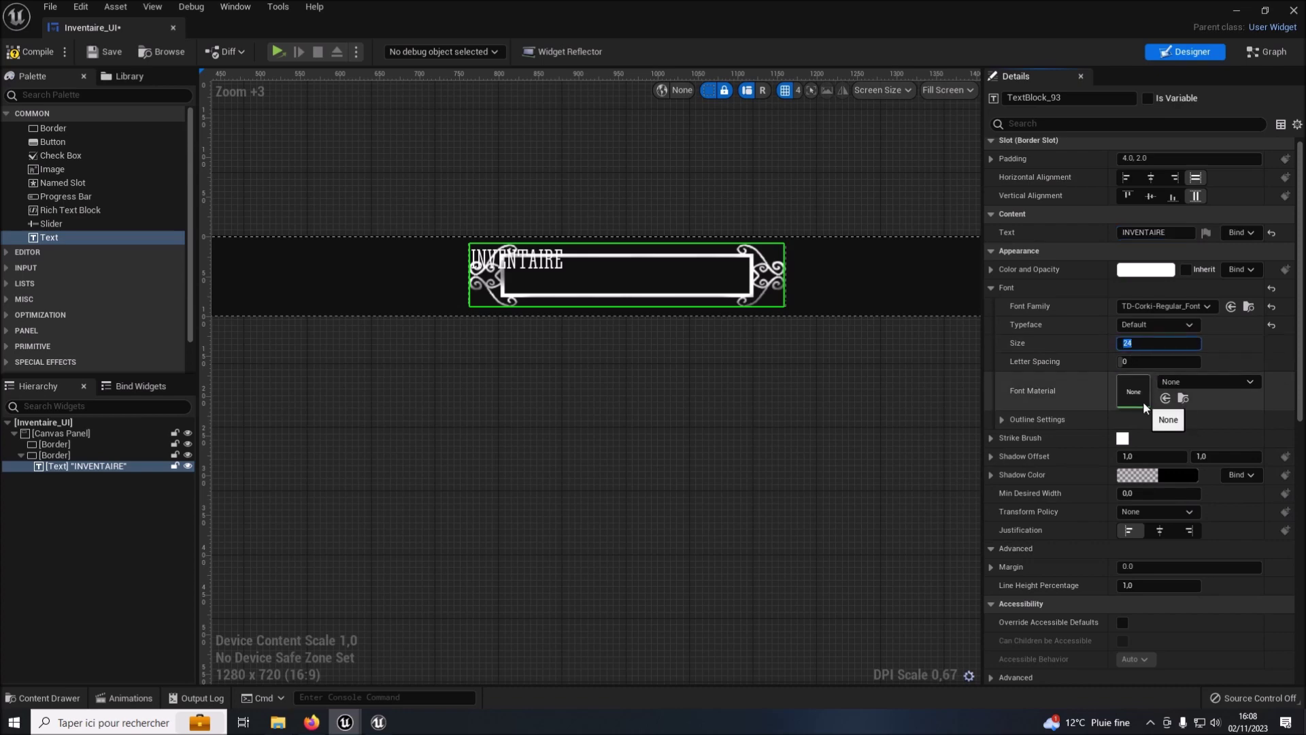
{"action": "left_click", "coordinate": [1238, 382]}
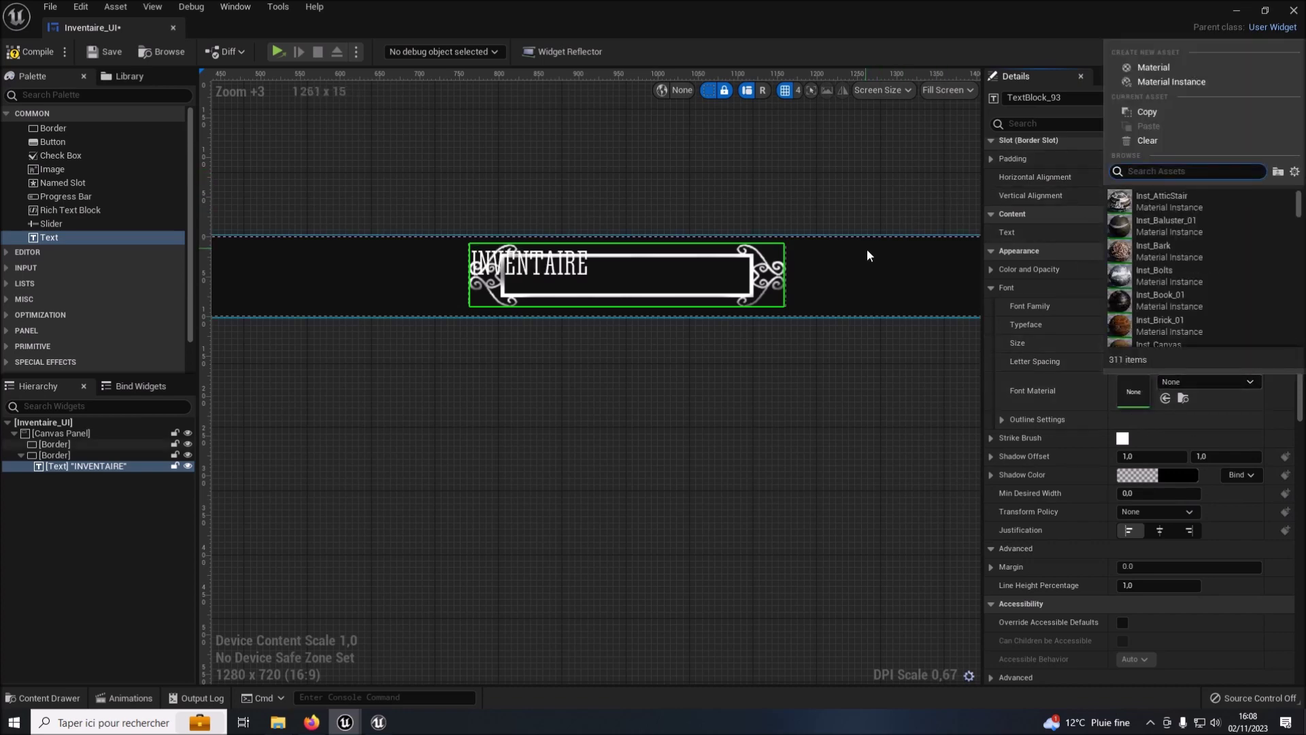
{"action": "left_click", "coordinate": [866, 248]}
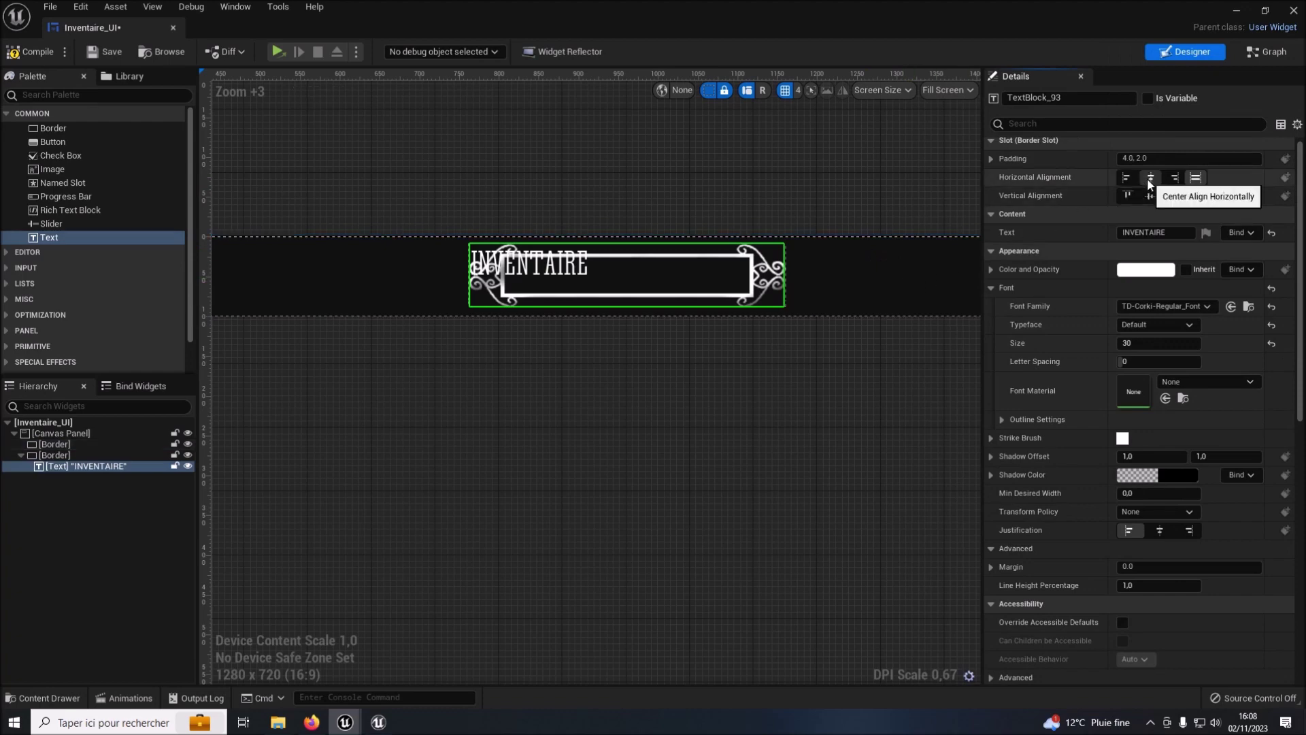
{"action": "left_click", "coordinate": [1151, 177]}
{"action": "left_click", "coordinate": [1150, 196]}
Set the title's vertical shadow offset to -4.
{"action": "scroll", "coordinate": [595, 226], "scroll_direction": "up", "scroll_amount": 6}
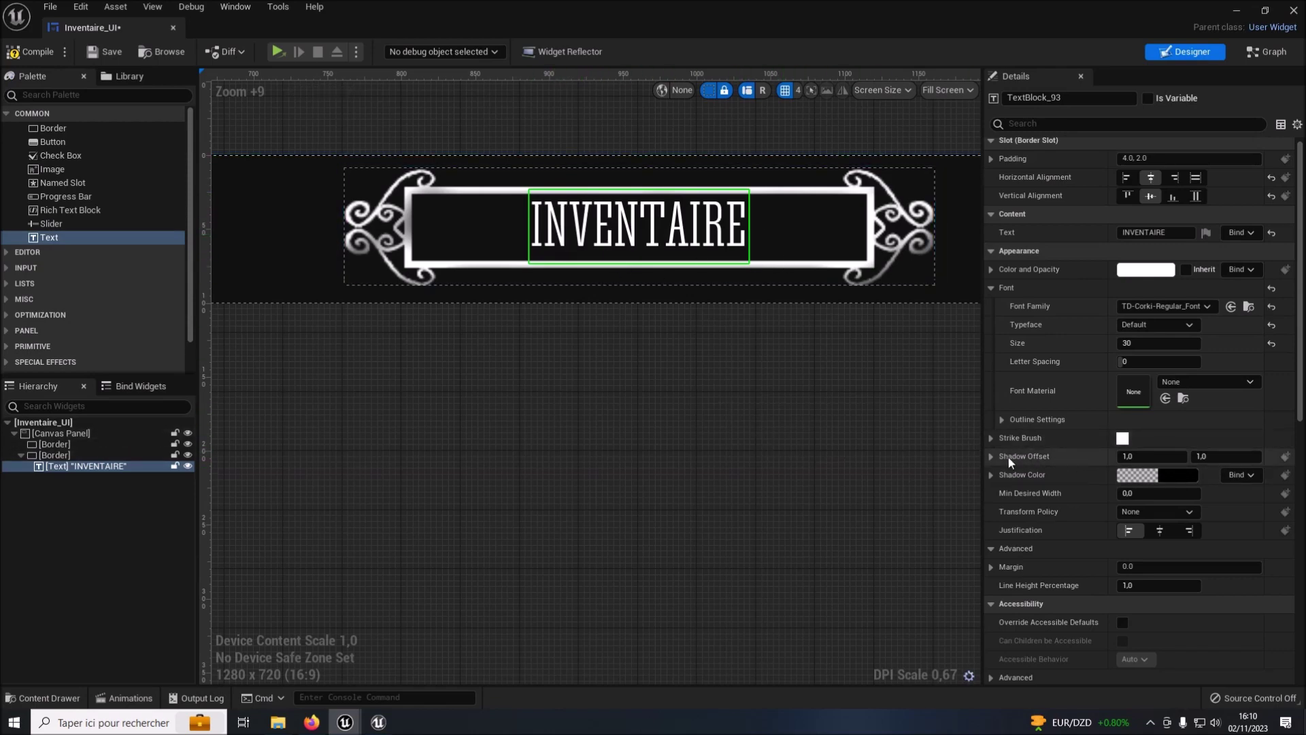
{"action": "left_click", "coordinate": [1213, 460]}
{"action": "type", "text": "-4"}
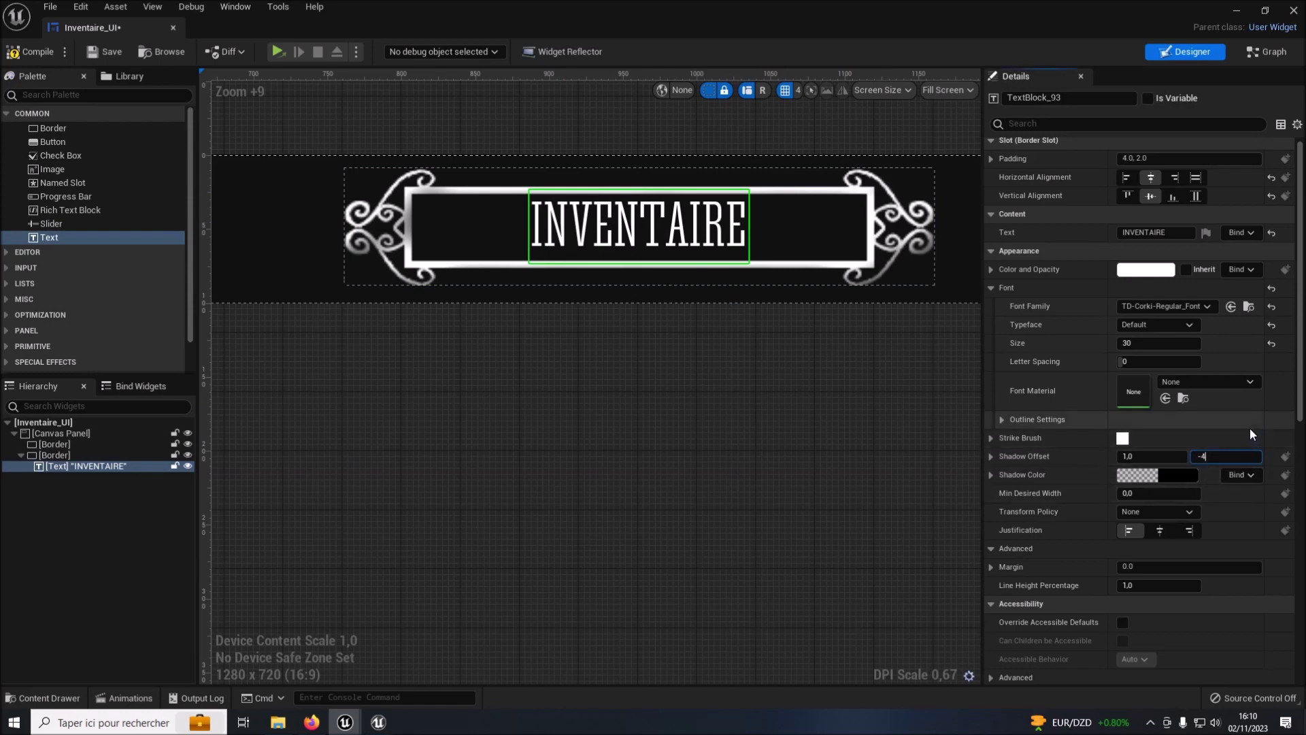
{"action": "key", "text": "Return"}
{"action": "left_click", "coordinate": [863, 433]}
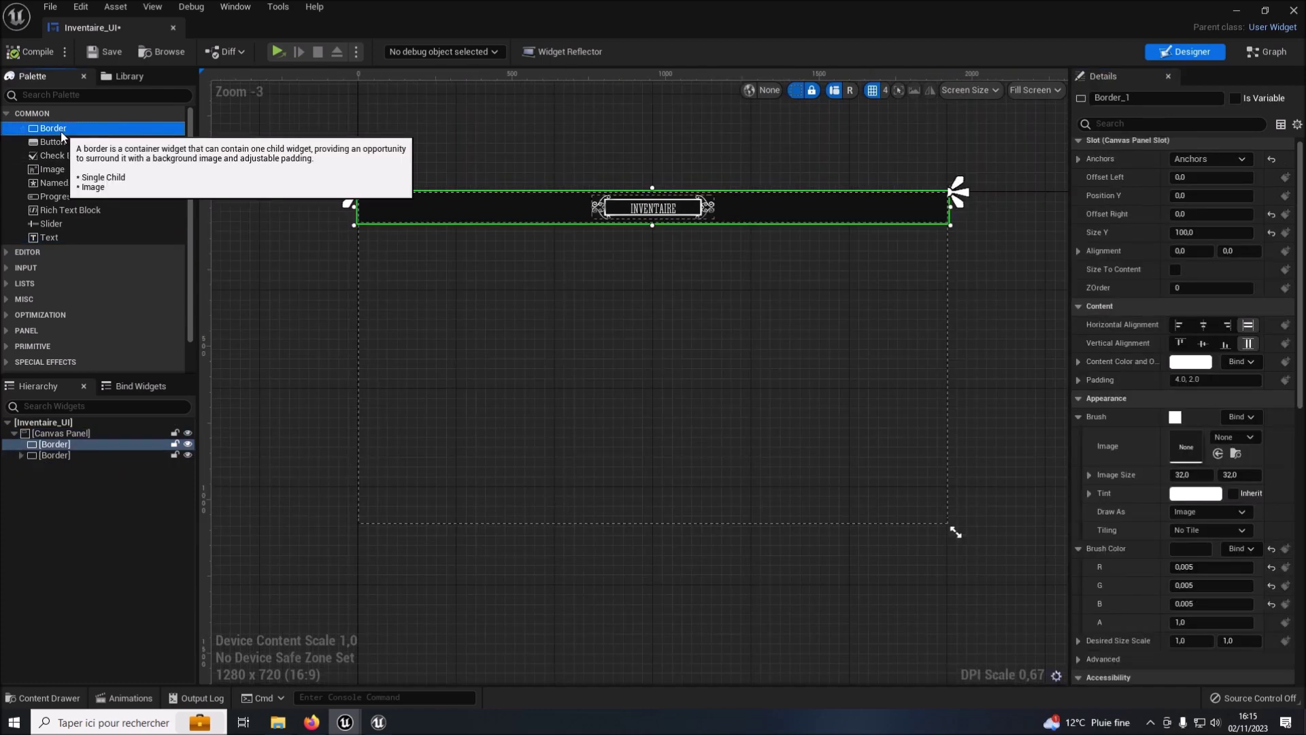
Add a third Border to the Canvas Panel and rename it slideborder.
{"action": "left_click_drag", "start_coordinate": [25, 299], "coordinate": [53, 456]}
{"action": "left_click", "coordinate": [55, 466]}
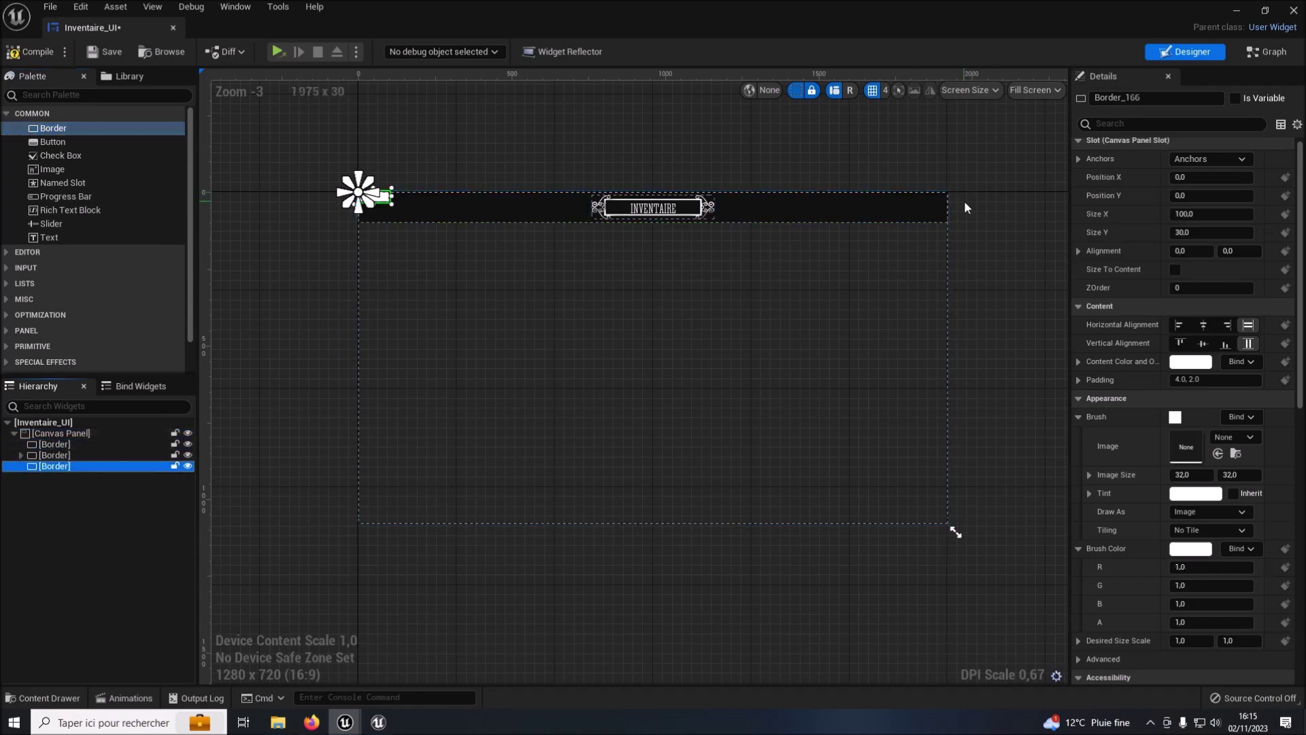
{"action": "left_click_drag", "start_coordinate": [1144, 97], "coordinate": [1091, 100]}
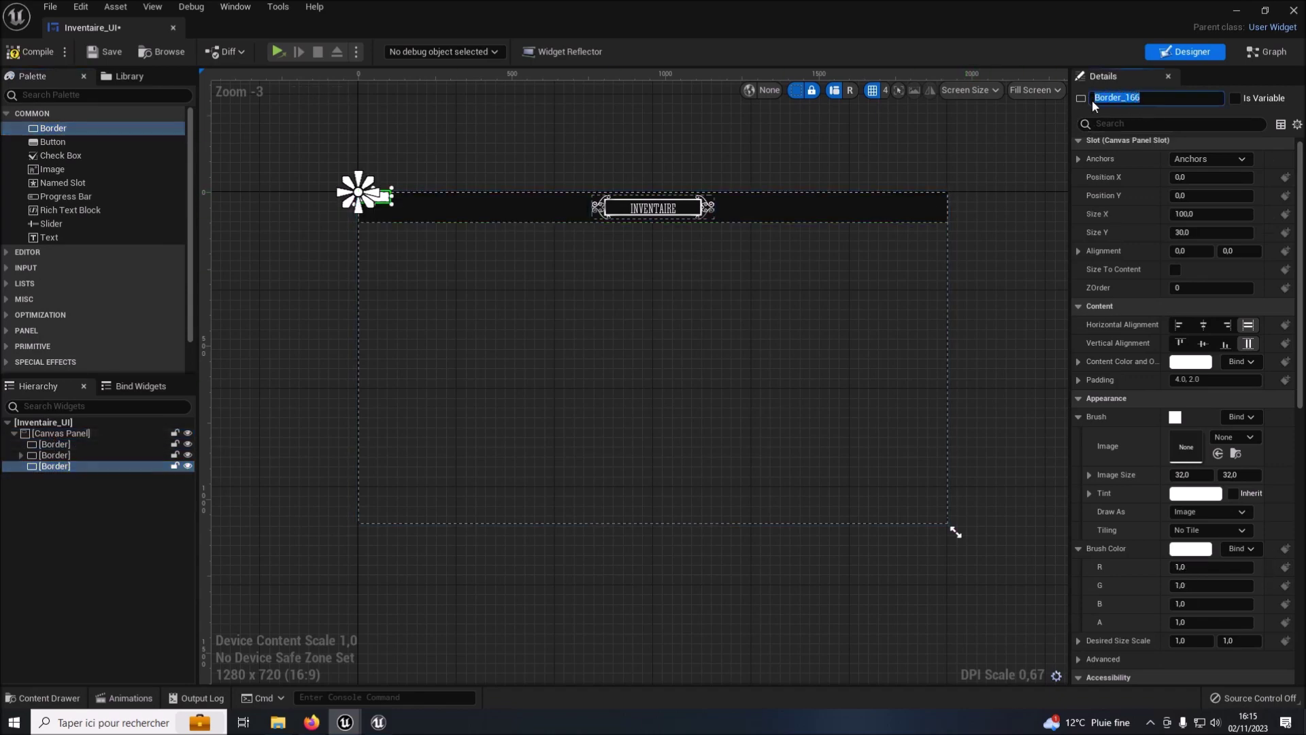
{"action": "type", "text": "S"}
{"action": "type", "text": "rder"}
{"action": "key", "text": "Return"}
{"action": "left_click_drag", "start_coordinate": [358, 218], "coordinate": [356, 534]}
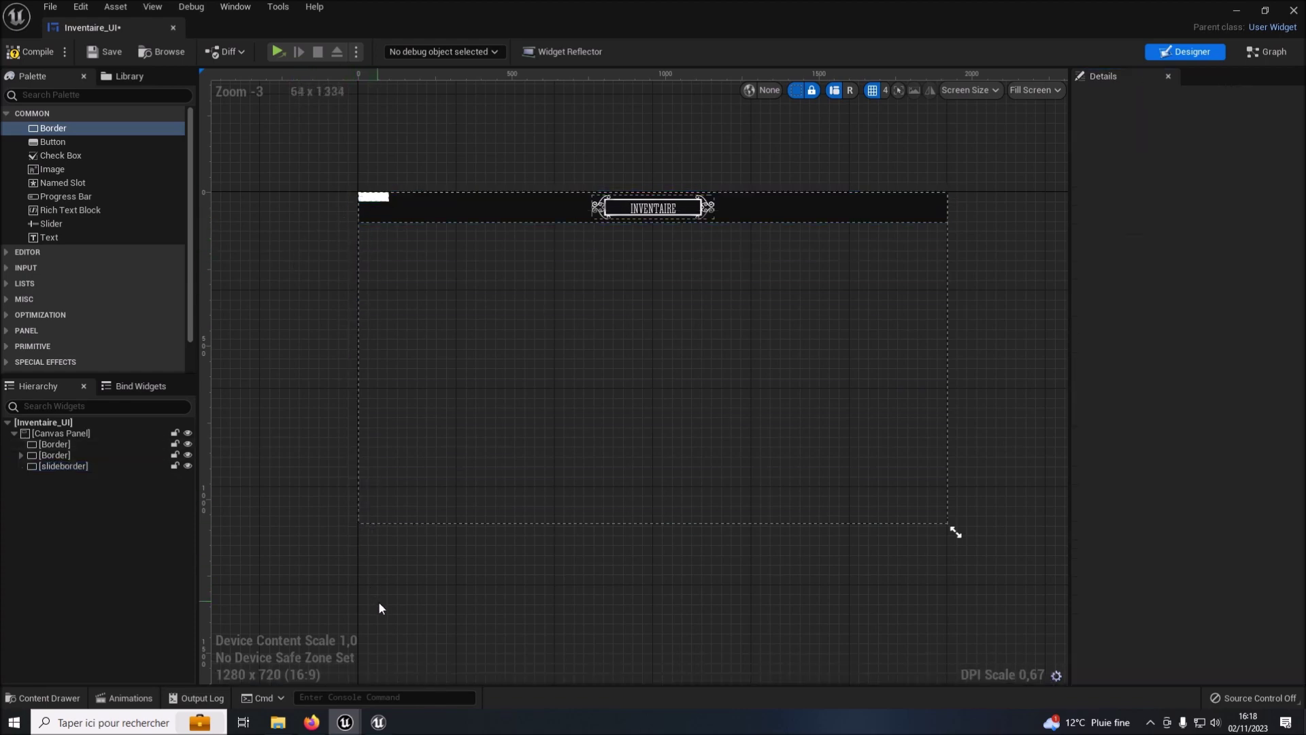
Set slideborder's width to 400 and its bottom offset to 0.
{"action": "left_click", "coordinate": [374, 197]}
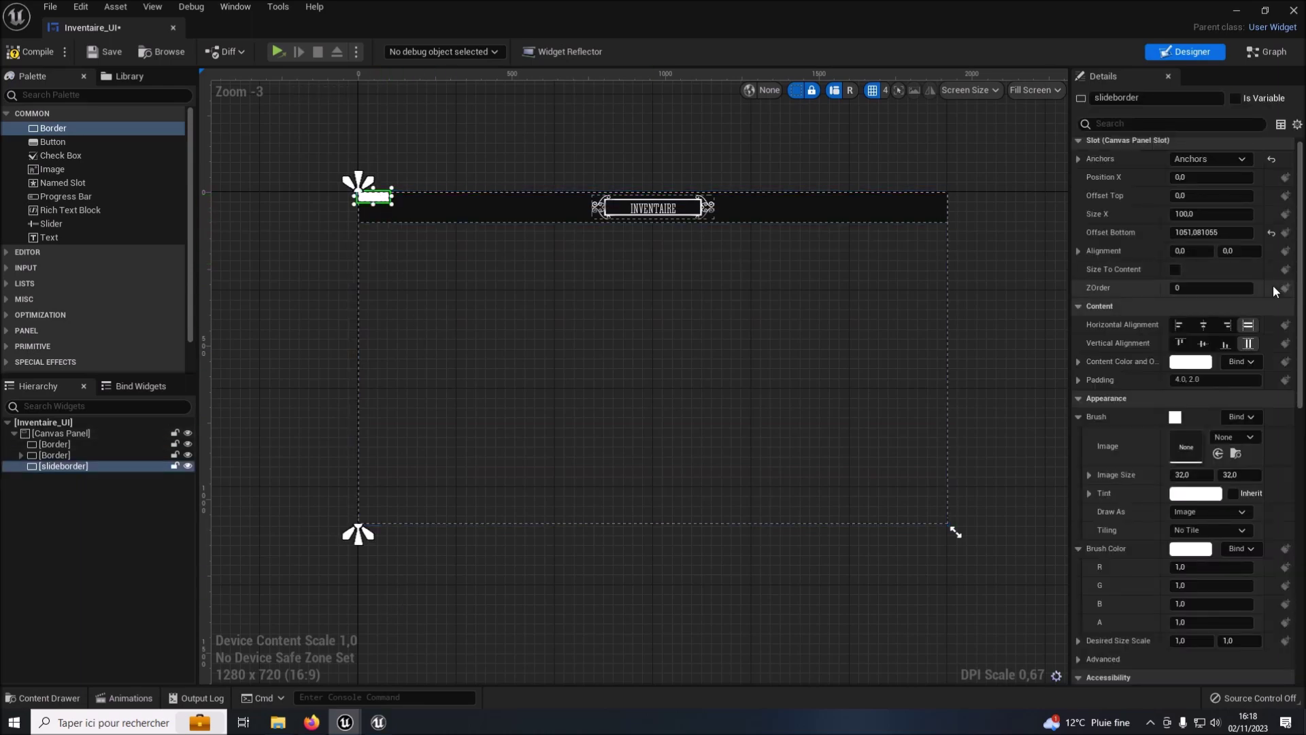
{"action": "left_click", "coordinate": [1201, 215]}
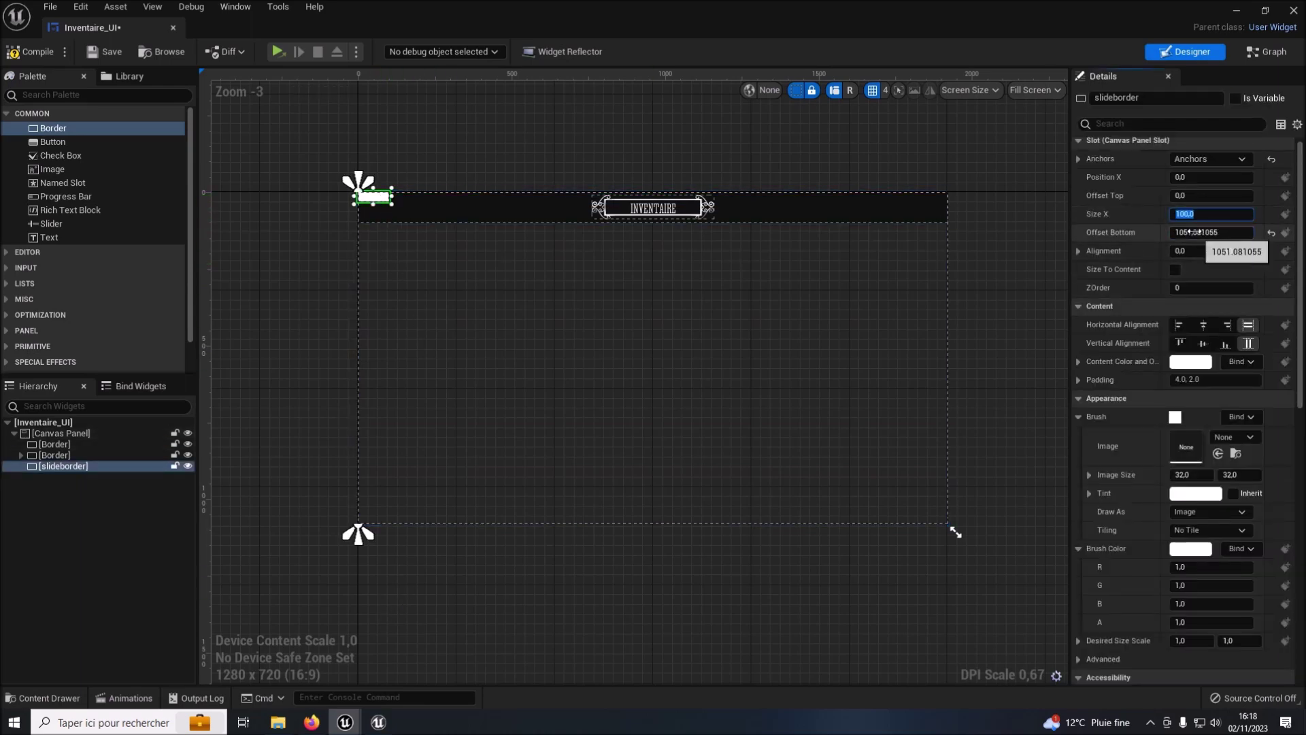
{"action": "type", "text": "400"}
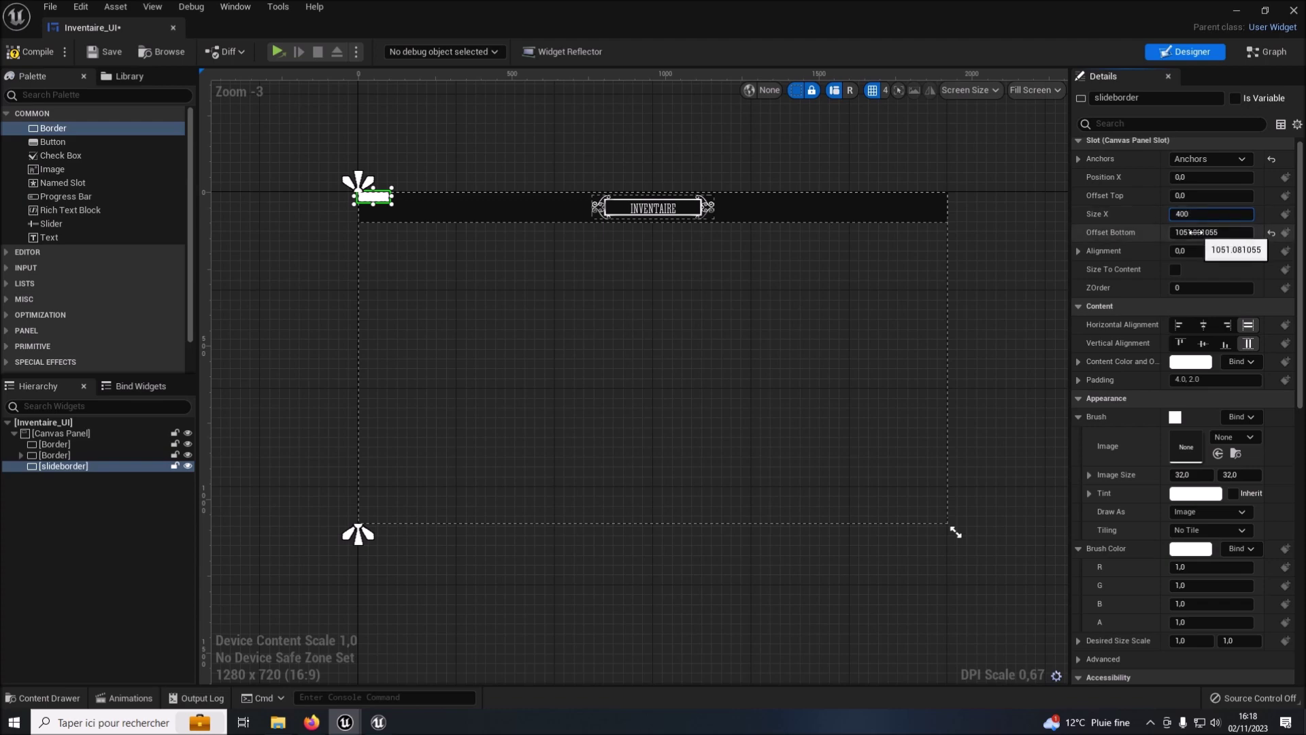
{"action": "left_click", "coordinate": [1206, 232]}
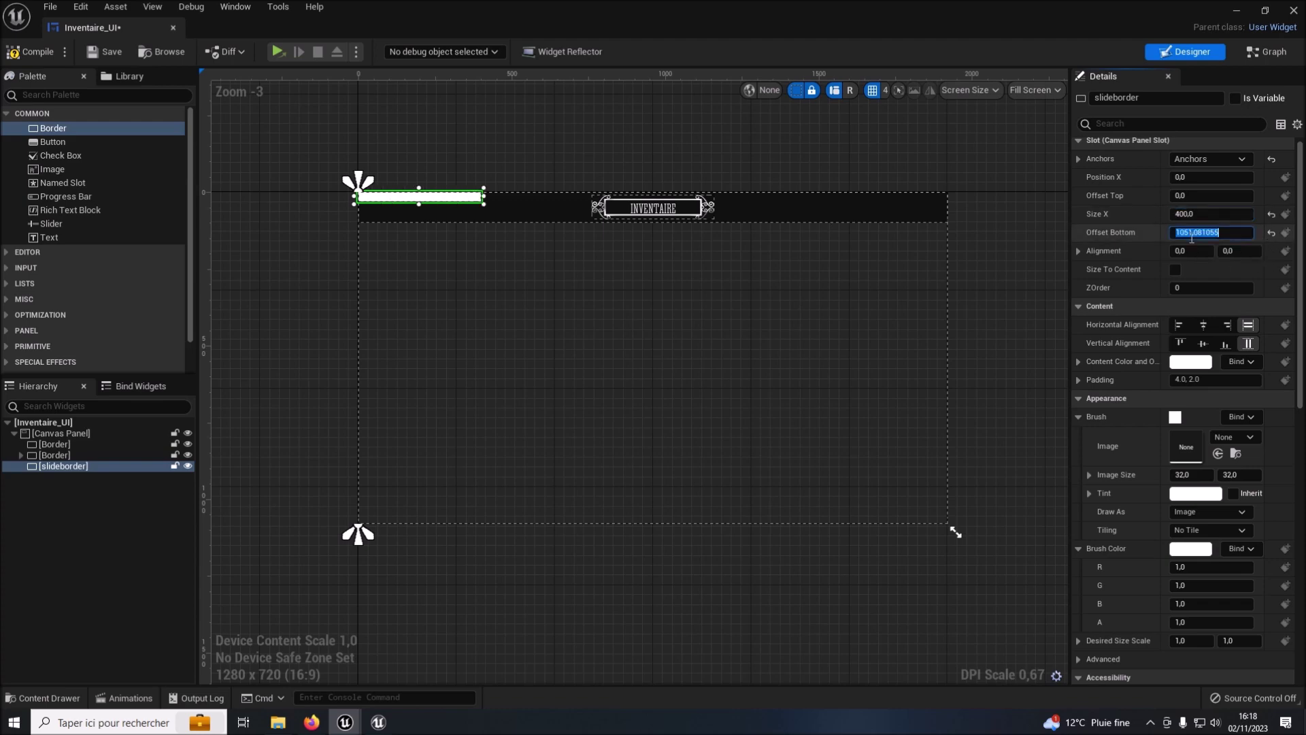
{"action": "type", "text": "0"}
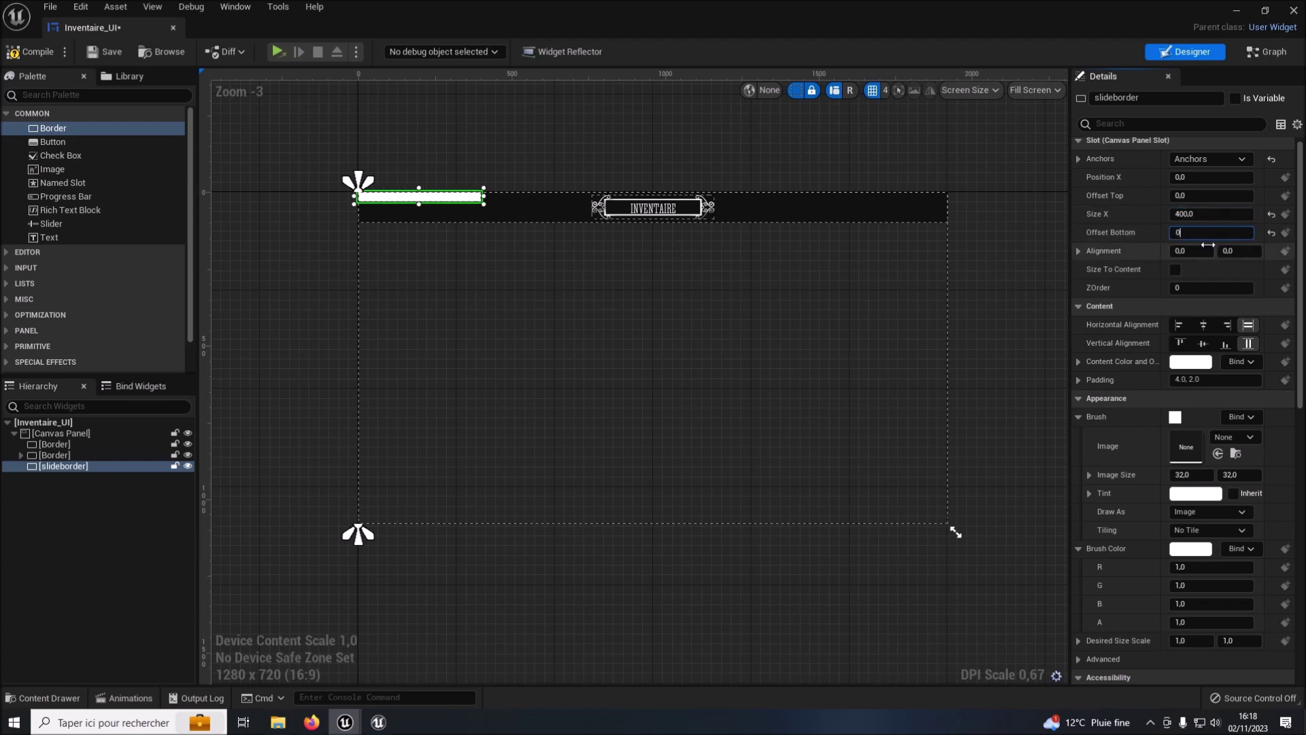
{"action": "key", "text": "Return"}
Set slideborder's top offset to 100, then switch to the level editor.
{"action": "left_click", "coordinate": [1196, 199]}
{"action": "type", "text": "100"}
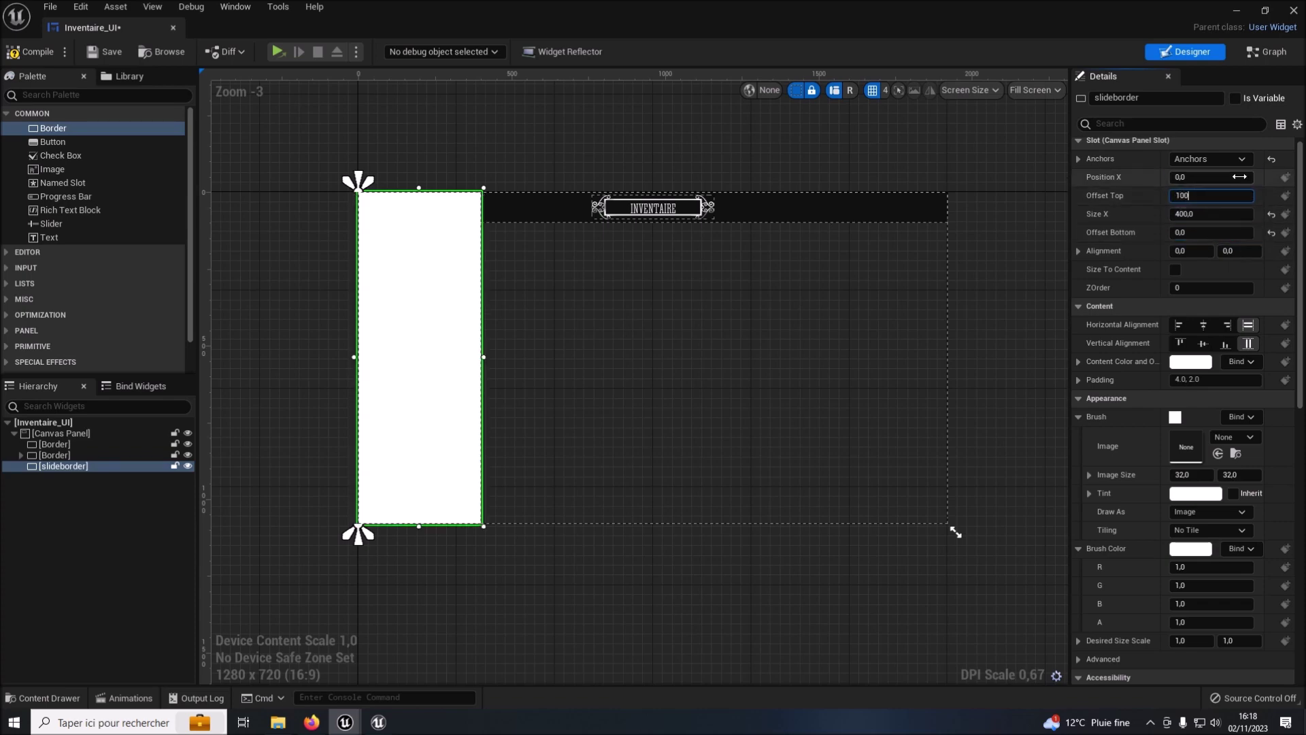
{"action": "key", "text": "Return"}
{"action": "left_click", "coordinate": [689, 118]}
{"action": "left_click", "coordinate": [395, 337]}
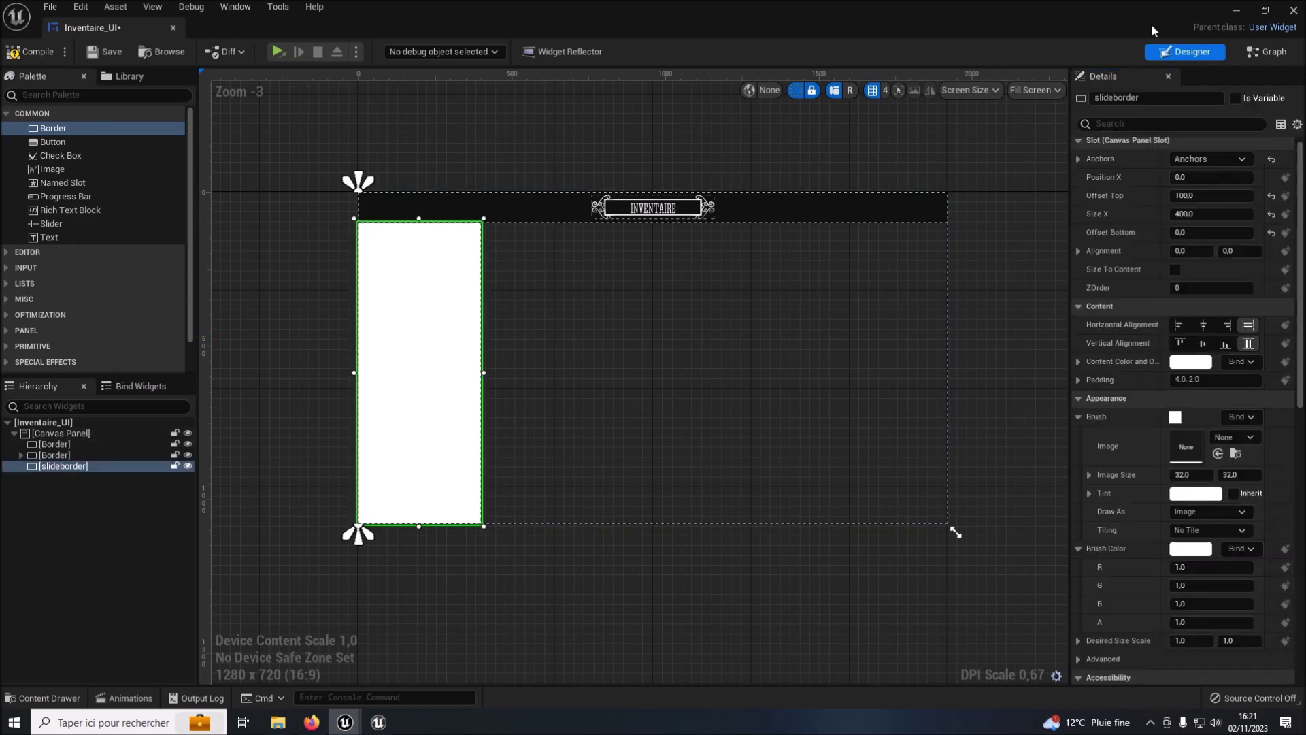
{"action": "left_click", "coordinate": [1240, 12]}
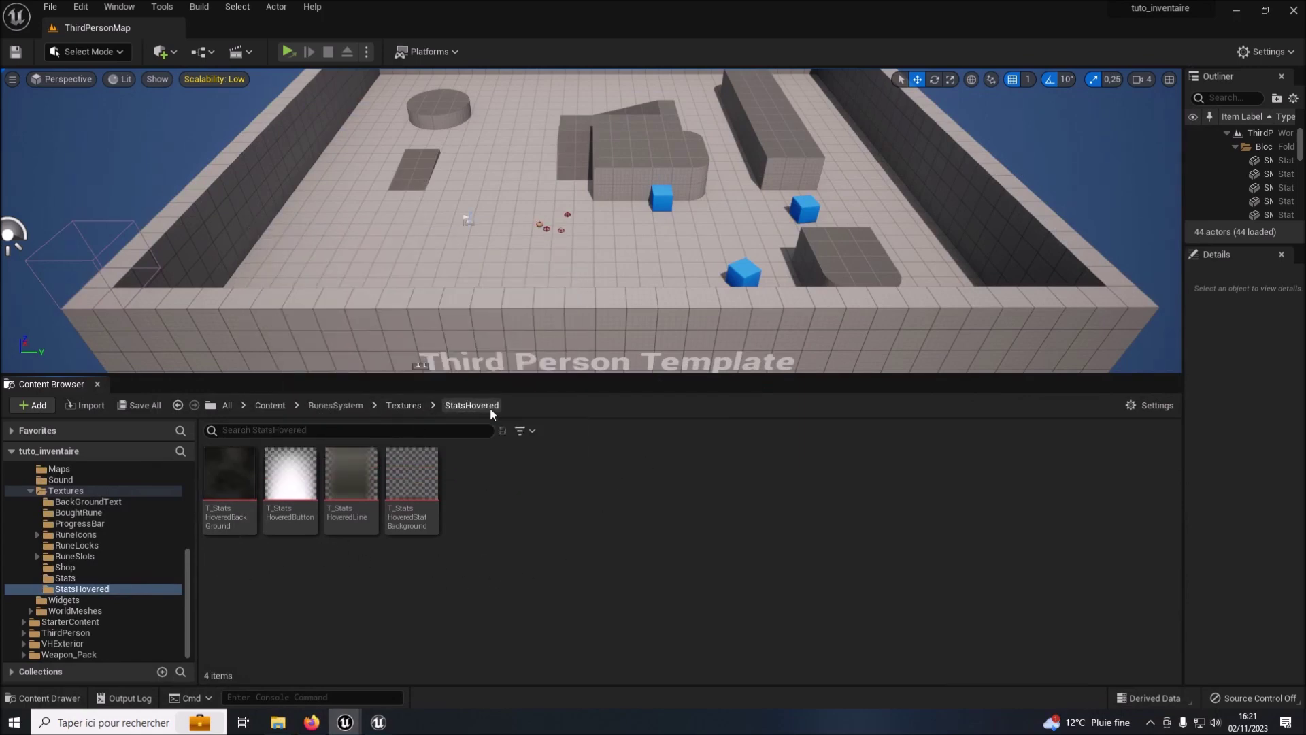
Use the T_StatsHoveredBackGround texture as slideborder's brush image.
{"action": "left_click", "coordinate": [225, 470]}
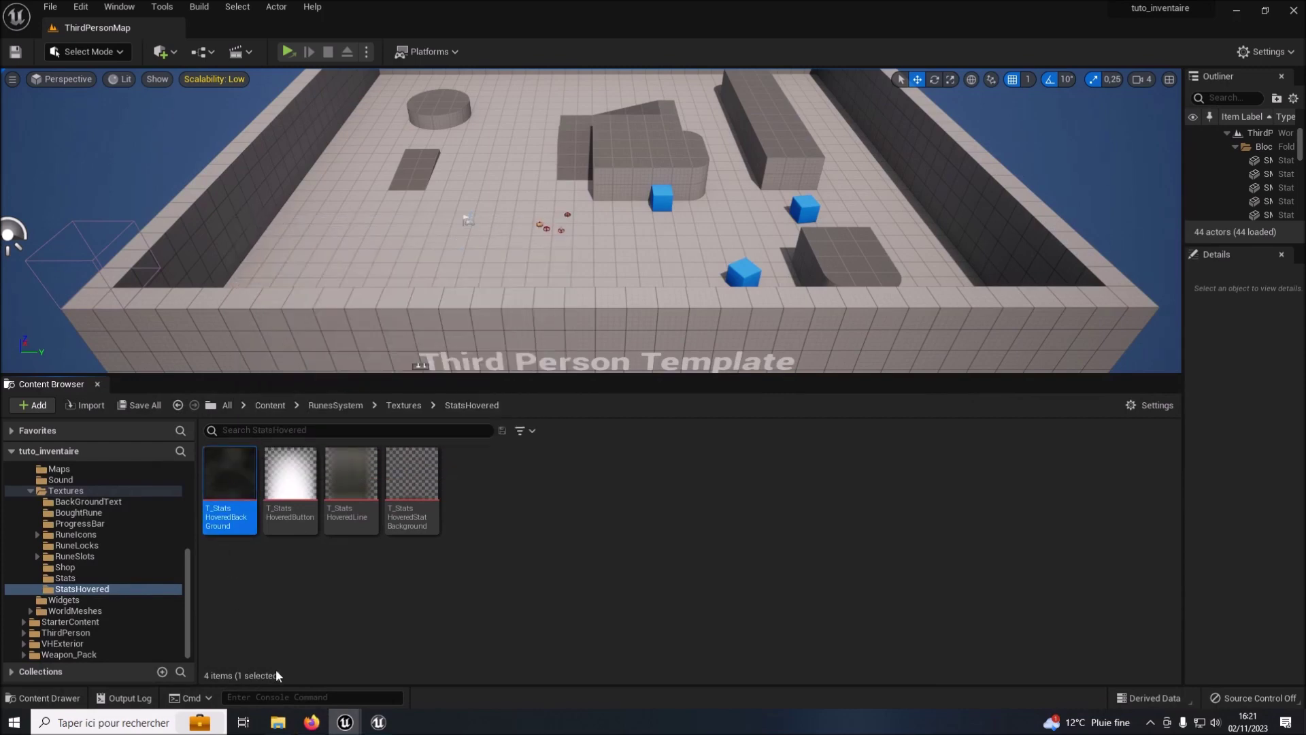
{"action": "left_click", "coordinate": [378, 722]}
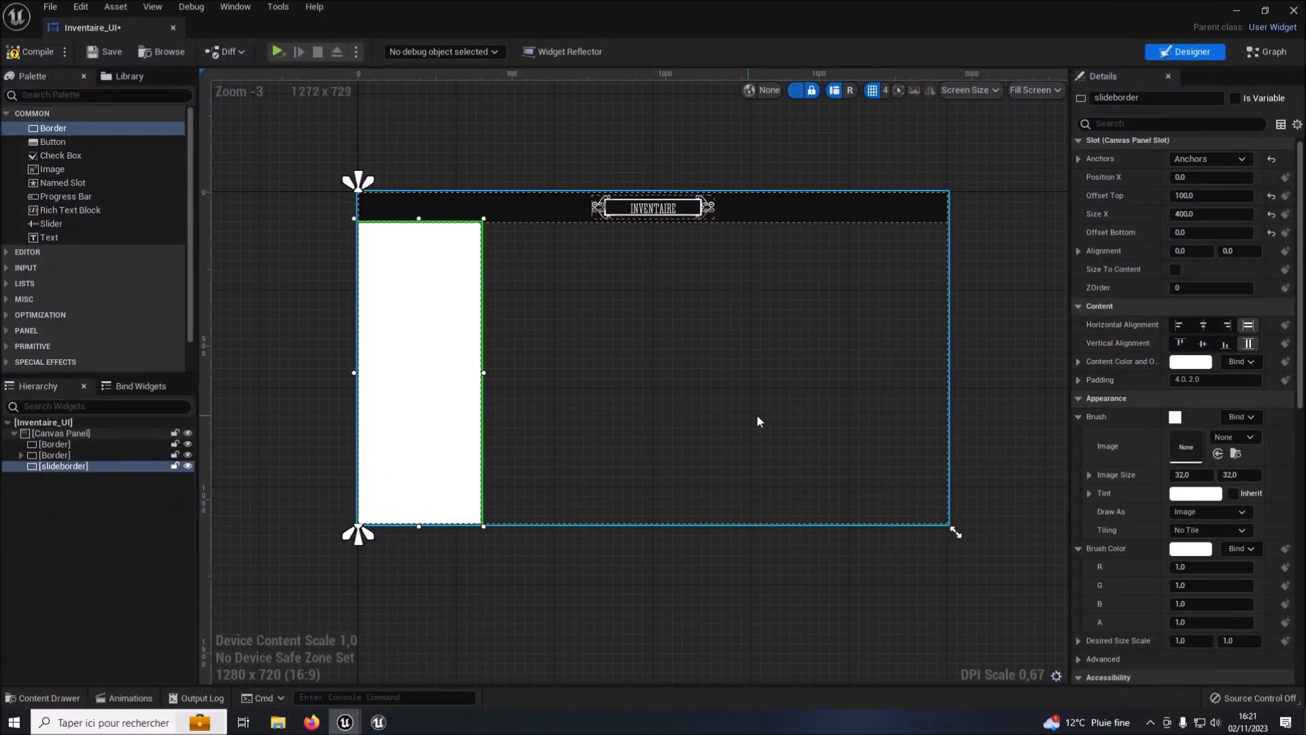
{"action": "left_click", "coordinate": [1218, 454]}
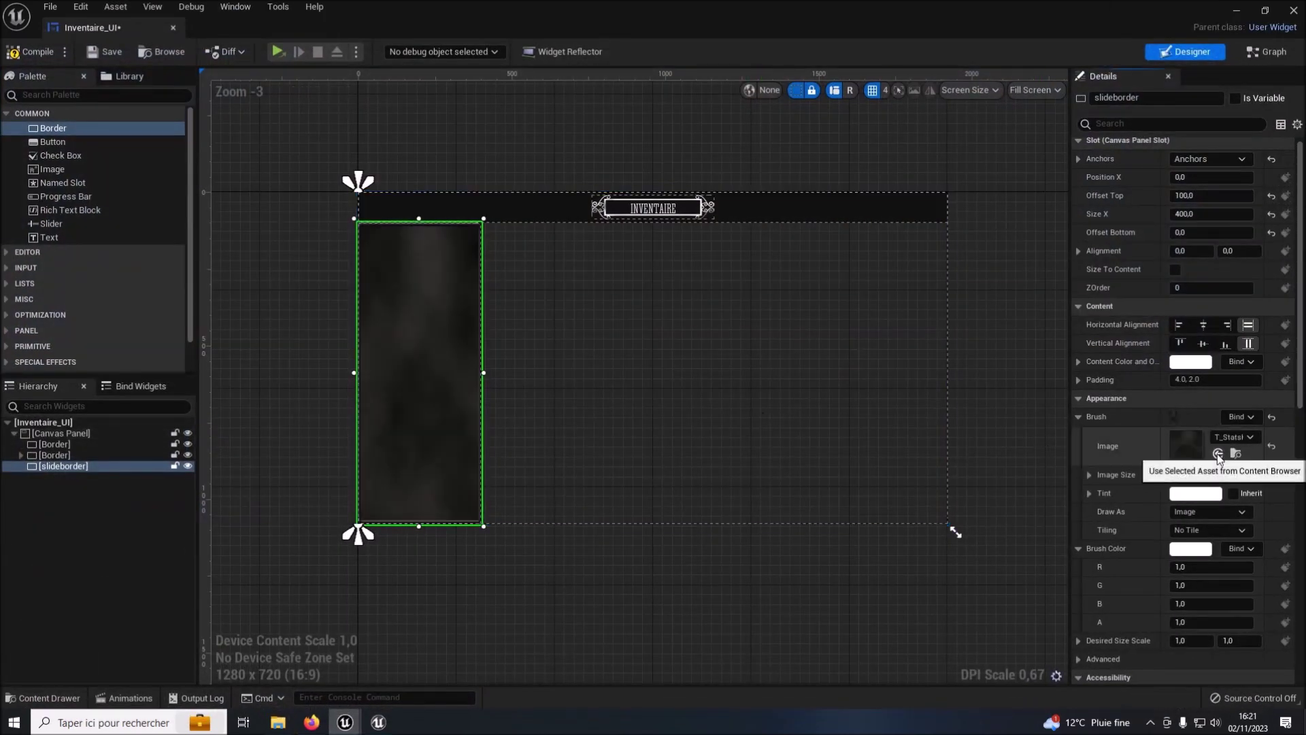
Set the brush tint alpha to 0.8 and search the Palette for 'scro'.
{"action": "left_click", "coordinate": [1090, 492]}
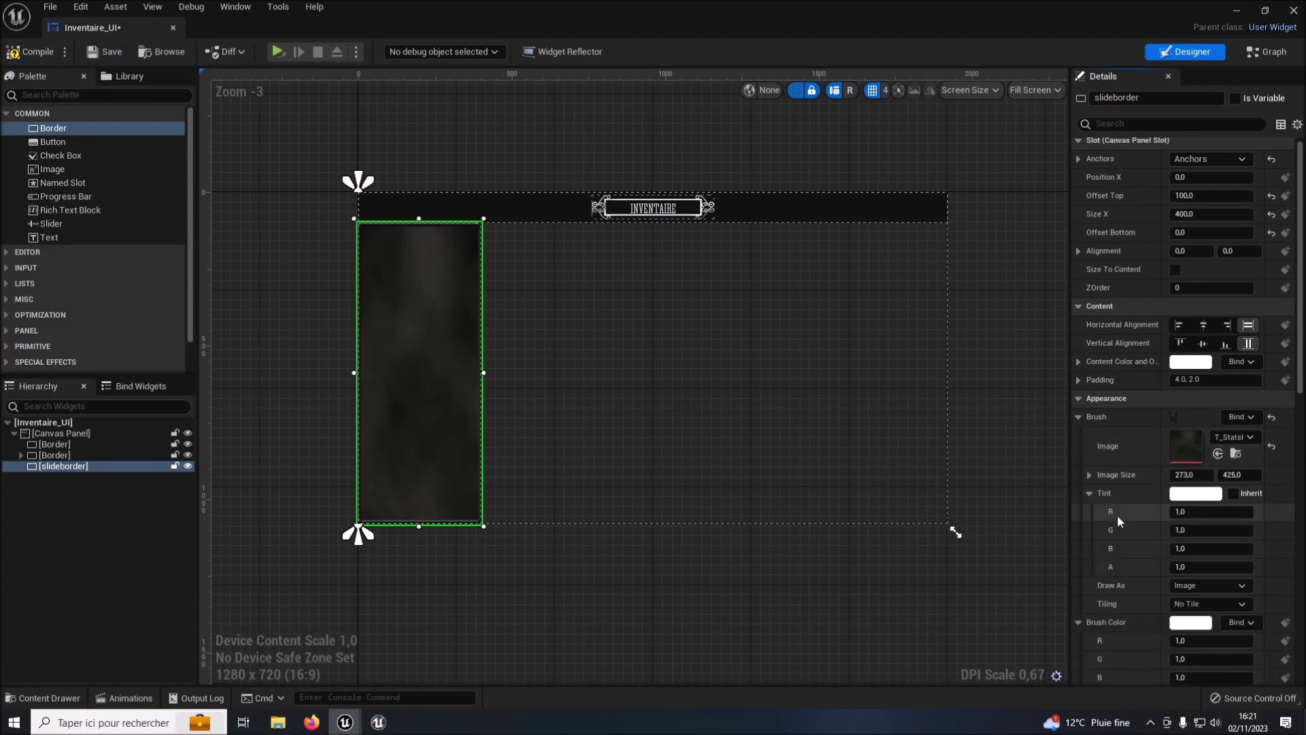
{"action": "scroll", "coordinate": [1129, 524], "scroll_direction": "down", "scroll_amount": 1}
{"action": "left_click", "coordinate": [1182, 545]}
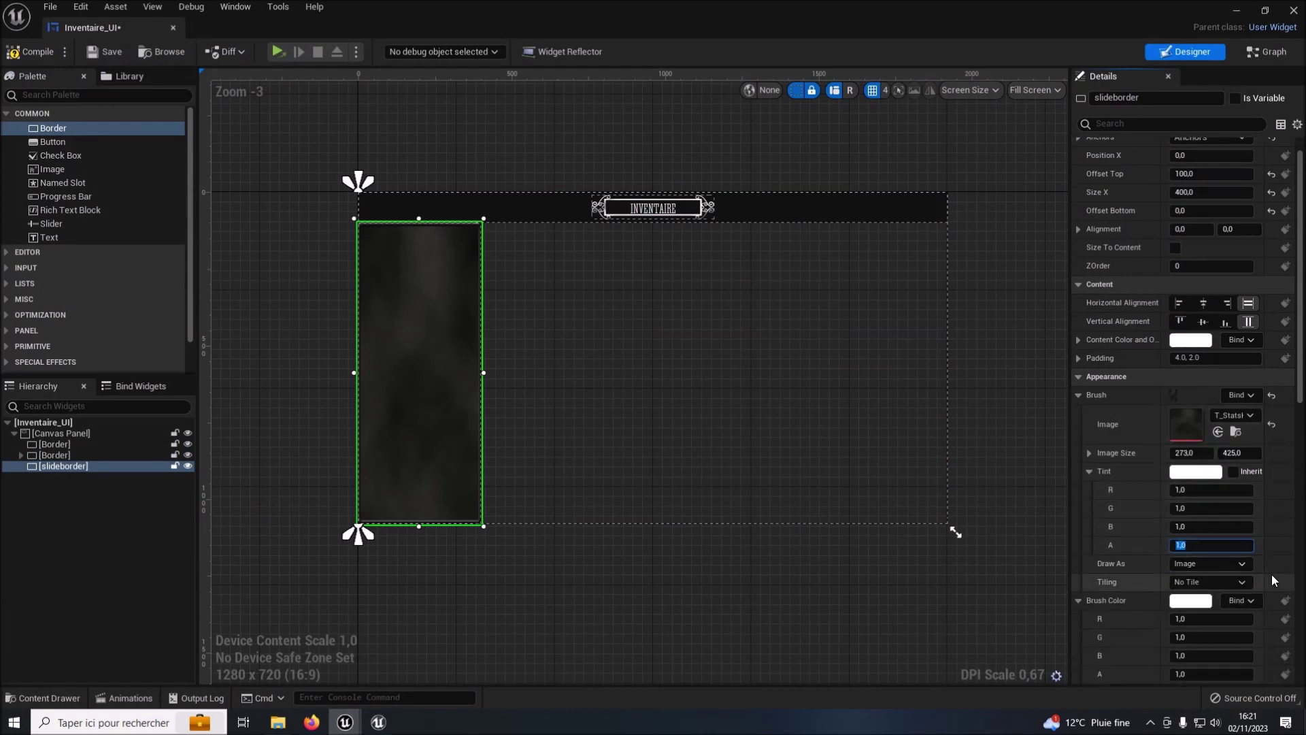
{"action": "type", "text": "0.8"}
{"action": "key", "text": "Return"}
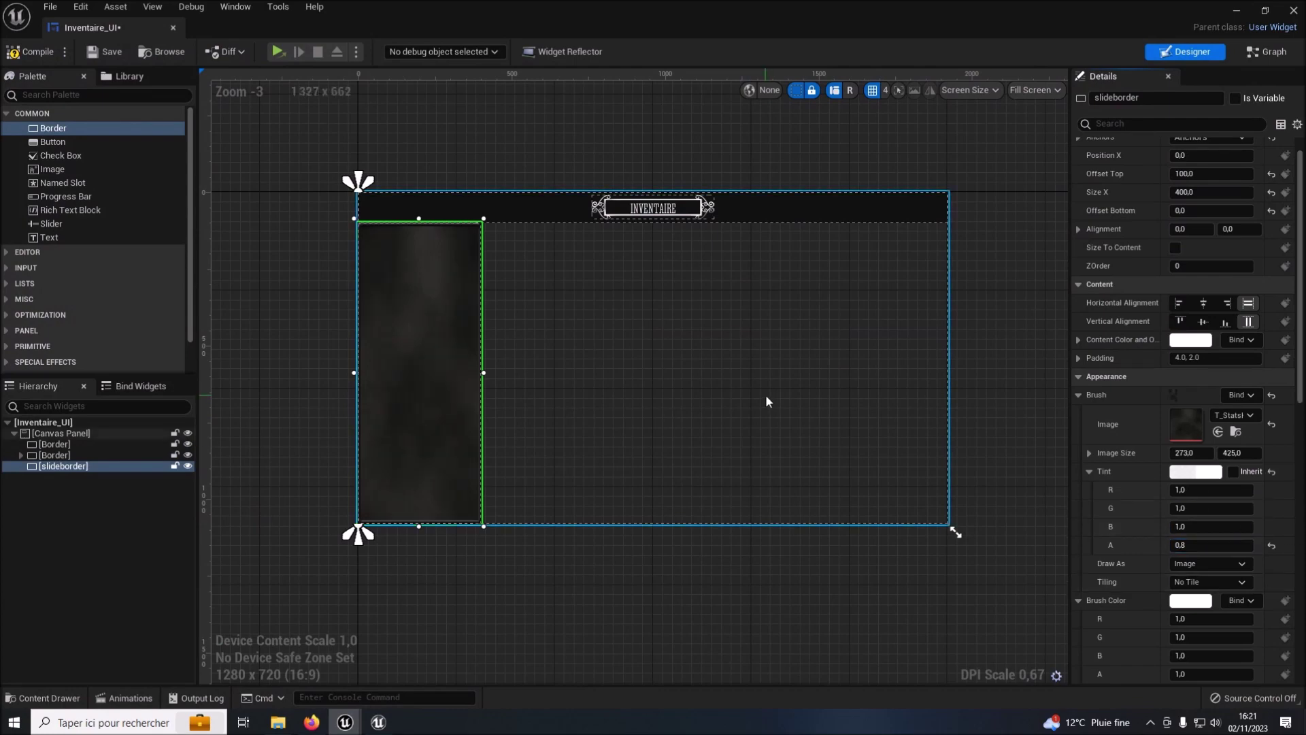
{"action": "left_click", "coordinate": [102, 95]}
{"action": "type", "text": "scro"}
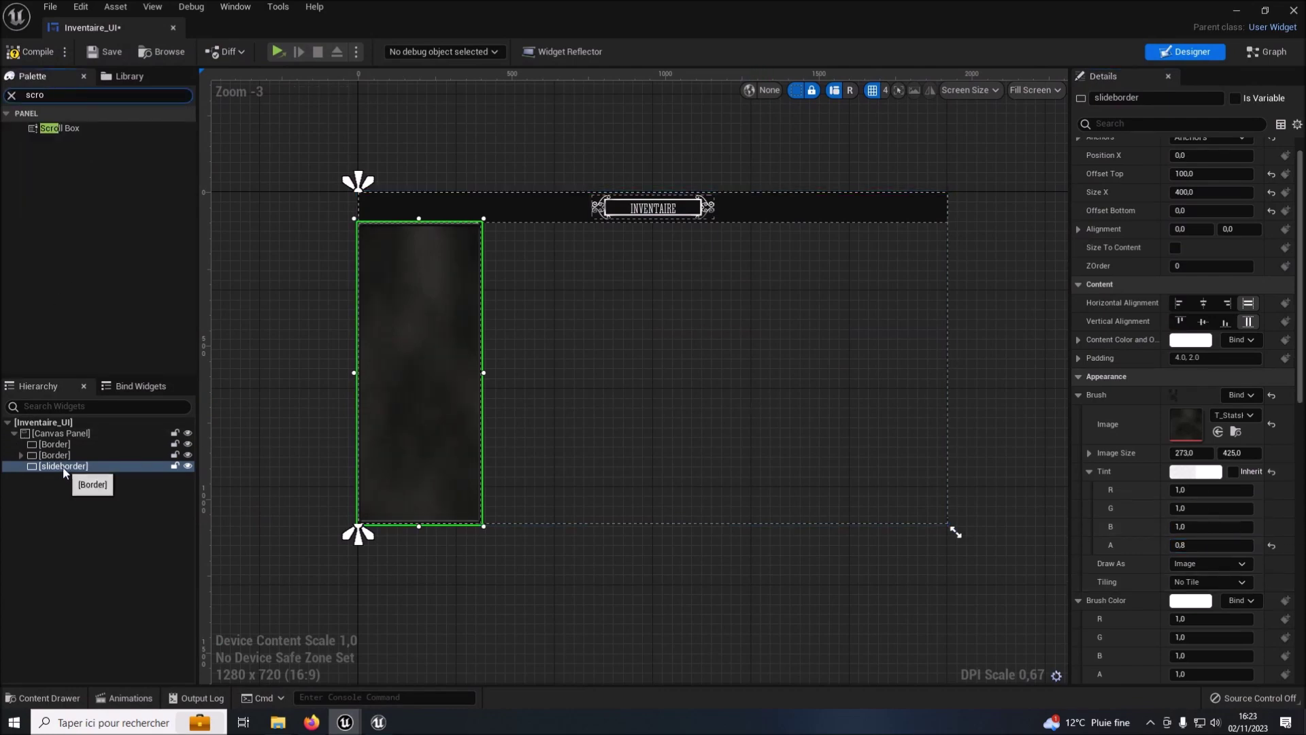
Place a Scroll Box inside slideborder with padding 10.
{"action": "left_click_drag", "start_coordinate": [59, 130], "coordinate": [79, 471]}
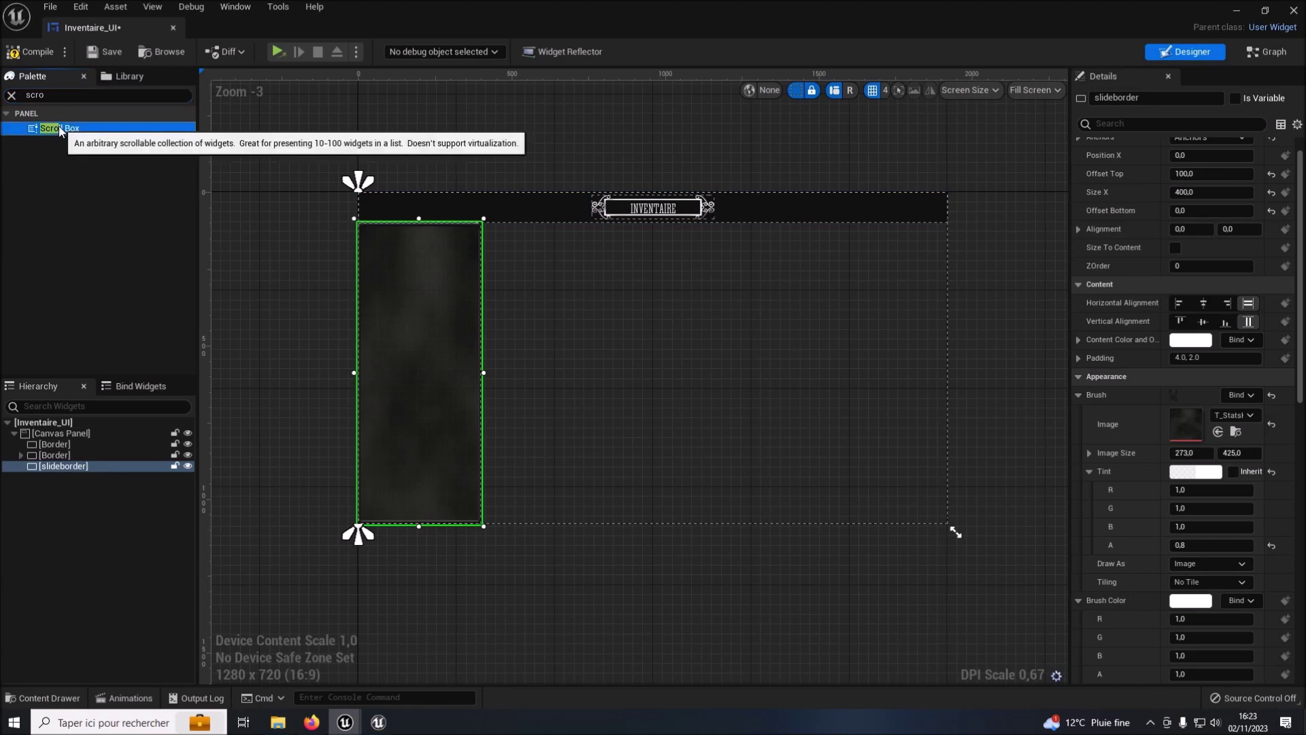
{"action": "left_click_drag", "start_coordinate": [79, 471], "coordinate": [80, 472]}
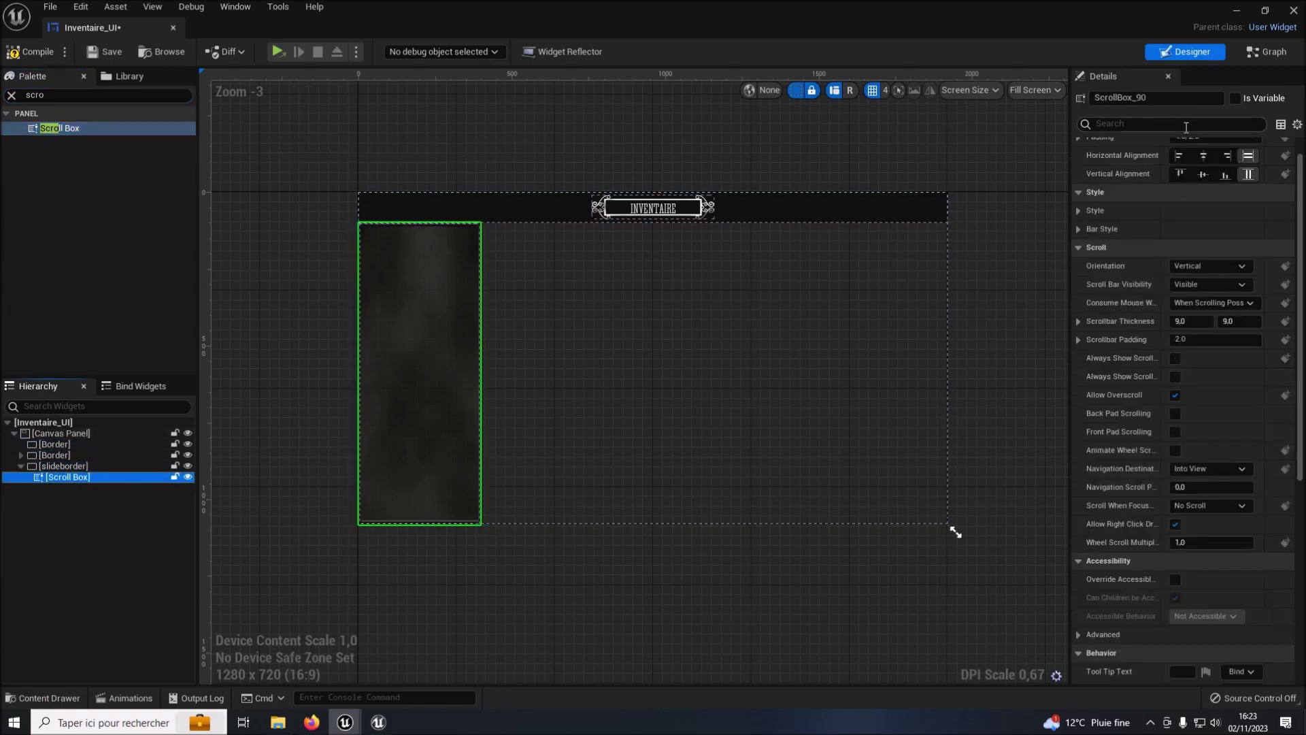
{"action": "scroll", "coordinate": [1184, 160], "scroll_direction": "up", "scroll_amount": 1}
{"action": "left_click", "coordinate": [1213, 165]}
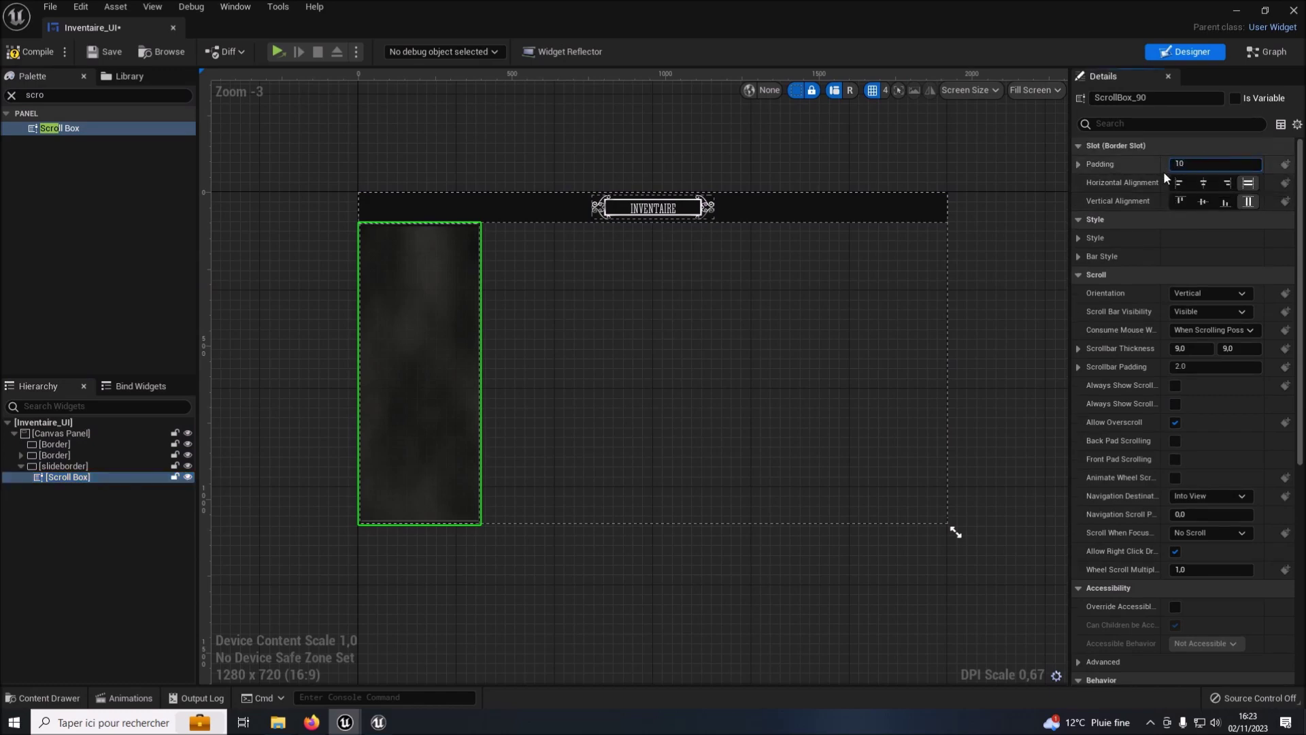
{"action": "left_click", "coordinate": [1189, 145]}
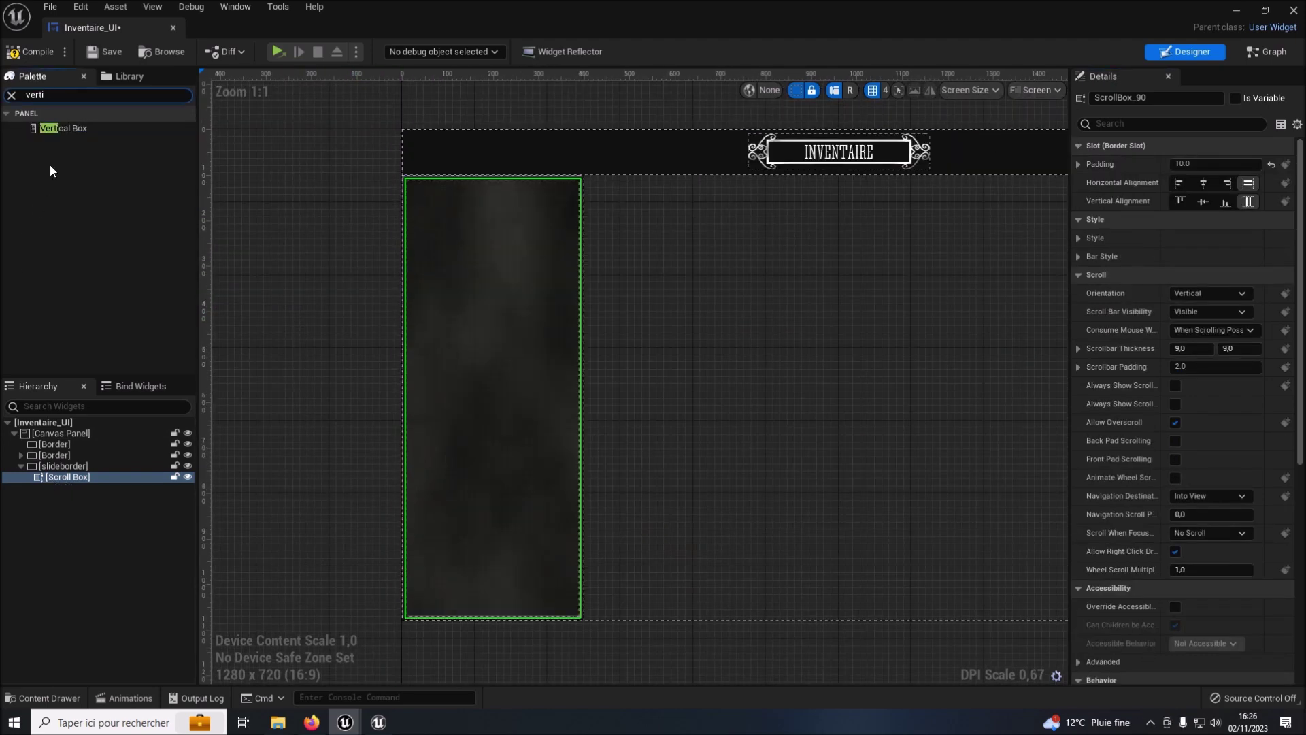
Add a Vertical Box inside the Scroll Box named itemsliste, marked as a variable.
{"action": "mouse_move", "coordinate": [61, 128]}
{"action": "left_mouse_down"}
{"action": "mouse_move", "coordinate": [63, 521]}
{"action": "mouse_move", "coordinate": [83, 475]}
{"action": "left_mouse_up"}
{"action": "left_click", "coordinate": [73, 488]}
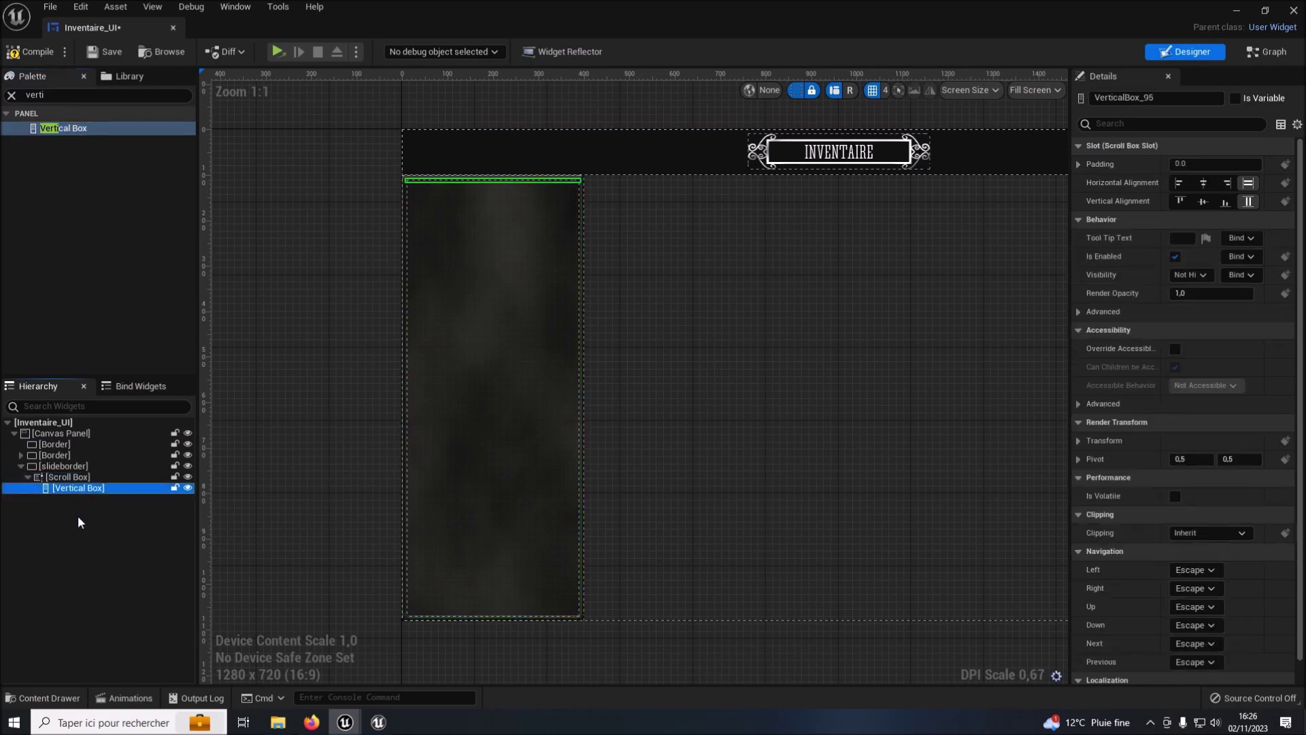
{"action": "left_click_drag", "start_coordinate": [1154, 97], "coordinate": [1057, 106]}
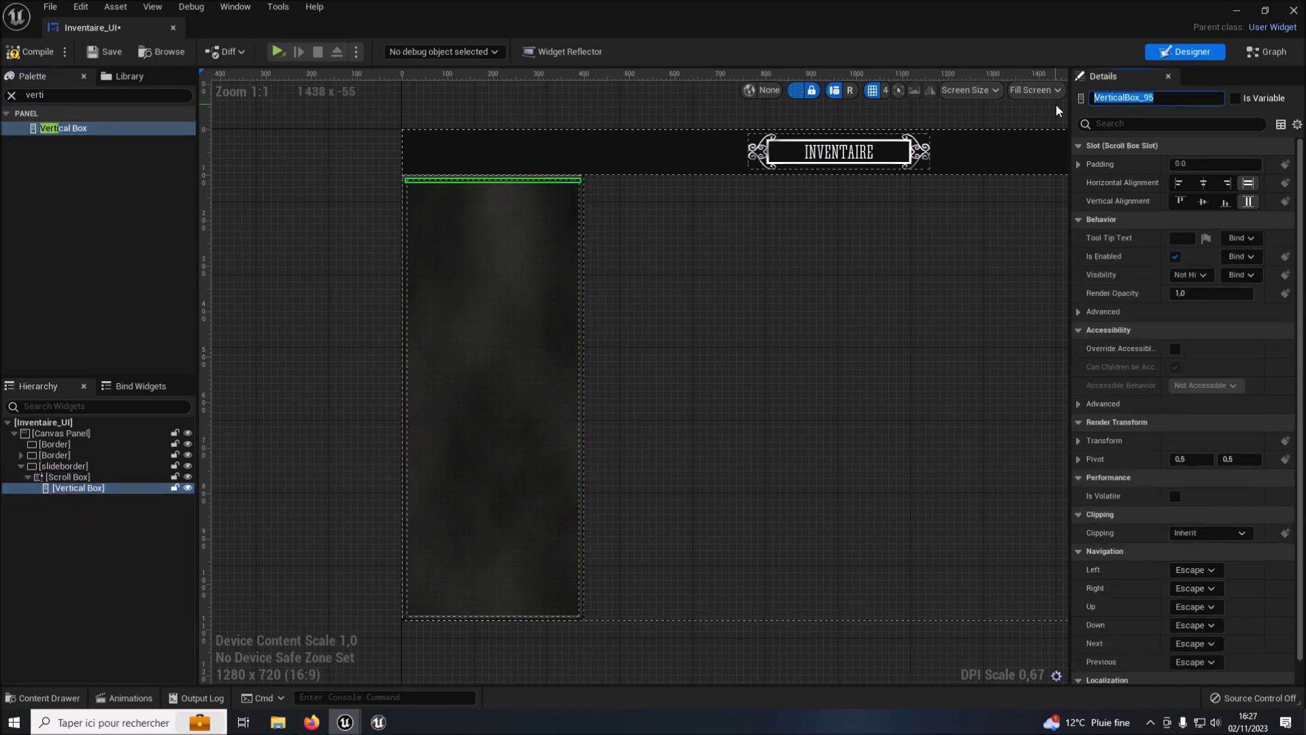
{"action": "key", "text": "BackSpace"}
{"action": "type", "text": "item"}
{"action": "type", "text": "s liste"}
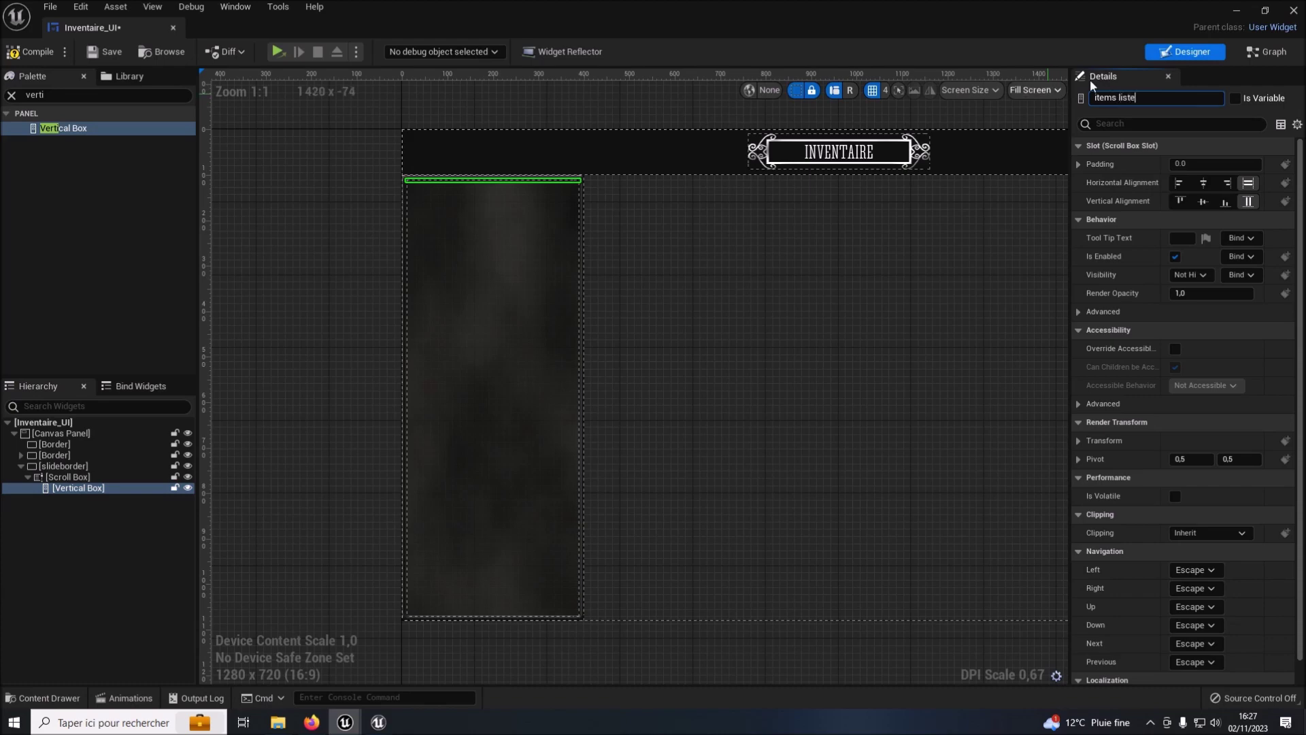
{"action": "left_click", "coordinate": [1234, 100]}
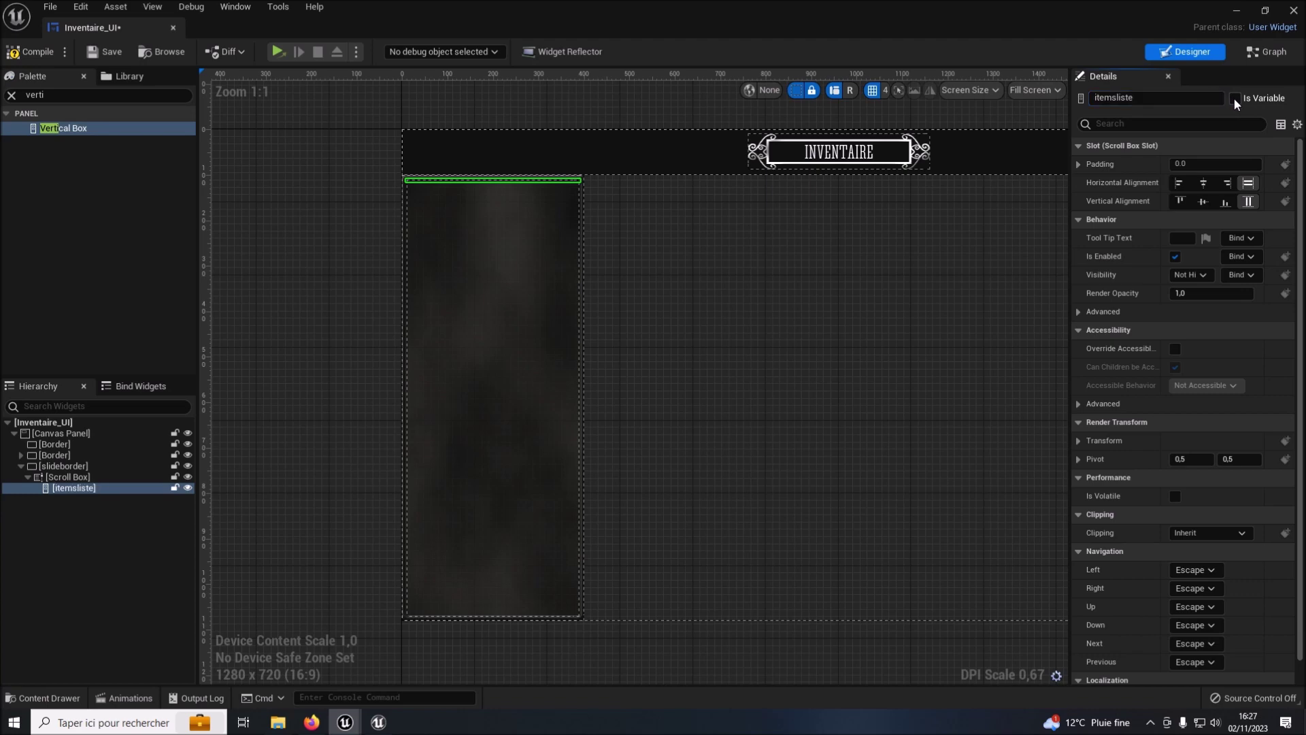
Copy slideborder and bring up the Canvas Panel's context menu to paste it.
{"action": "left_click", "coordinate": [332, 182]}
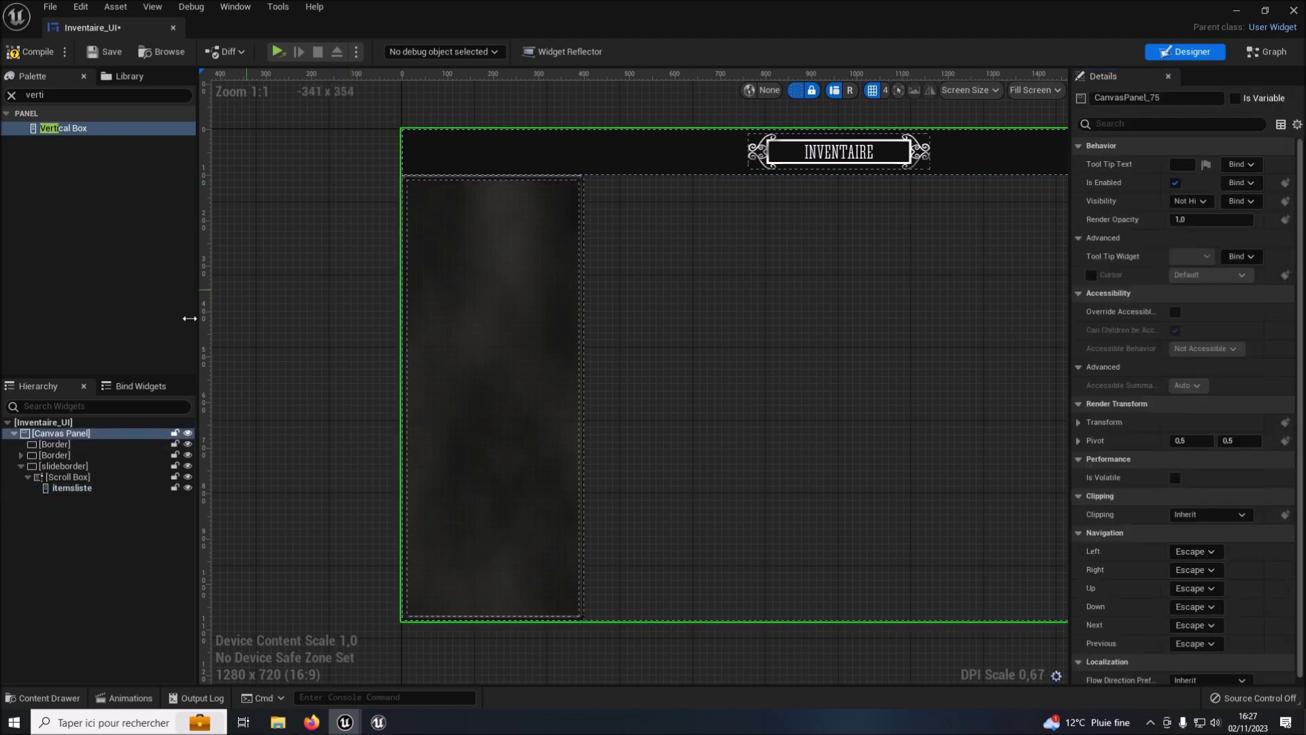
{"action": "left_click", "coordinate": [25, 520]}
{"action": "left_click", "coordinate": [19, 466]}
{"action": "left_click", "coordinate": [47, 466]}
{"action": "right_click", "coordinate": [47, 466]}
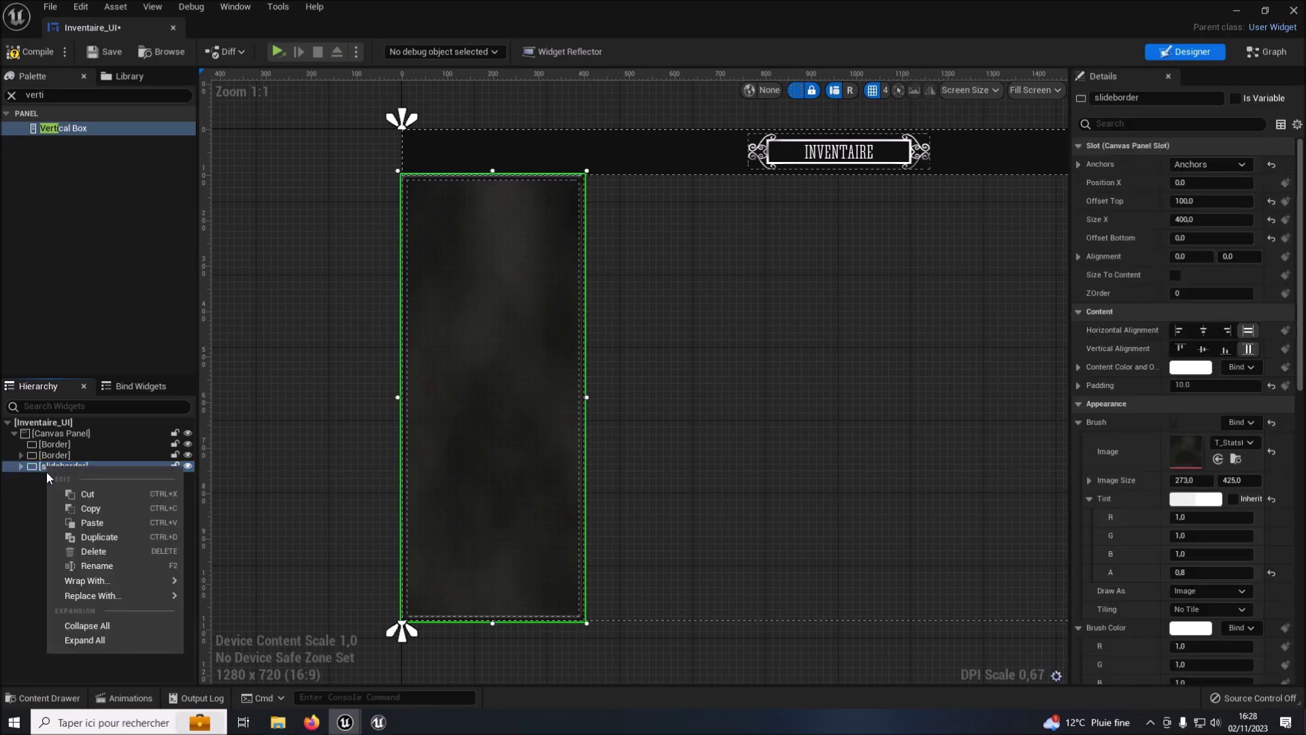
{"action": "left_click", "coordinate": [17, 535]}
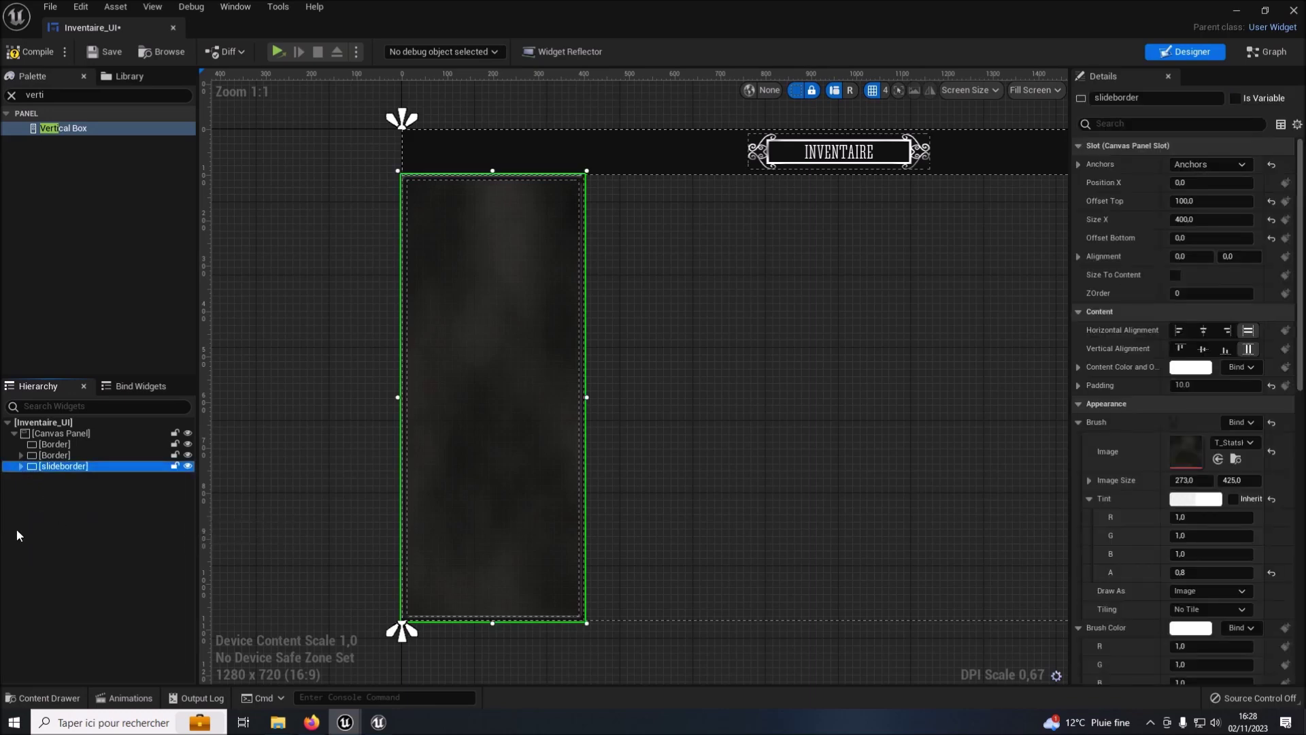
{"action": "left_click", "coordinate": [47, 433]}
{"action": "right_click", "coordinate": [47, 433]}
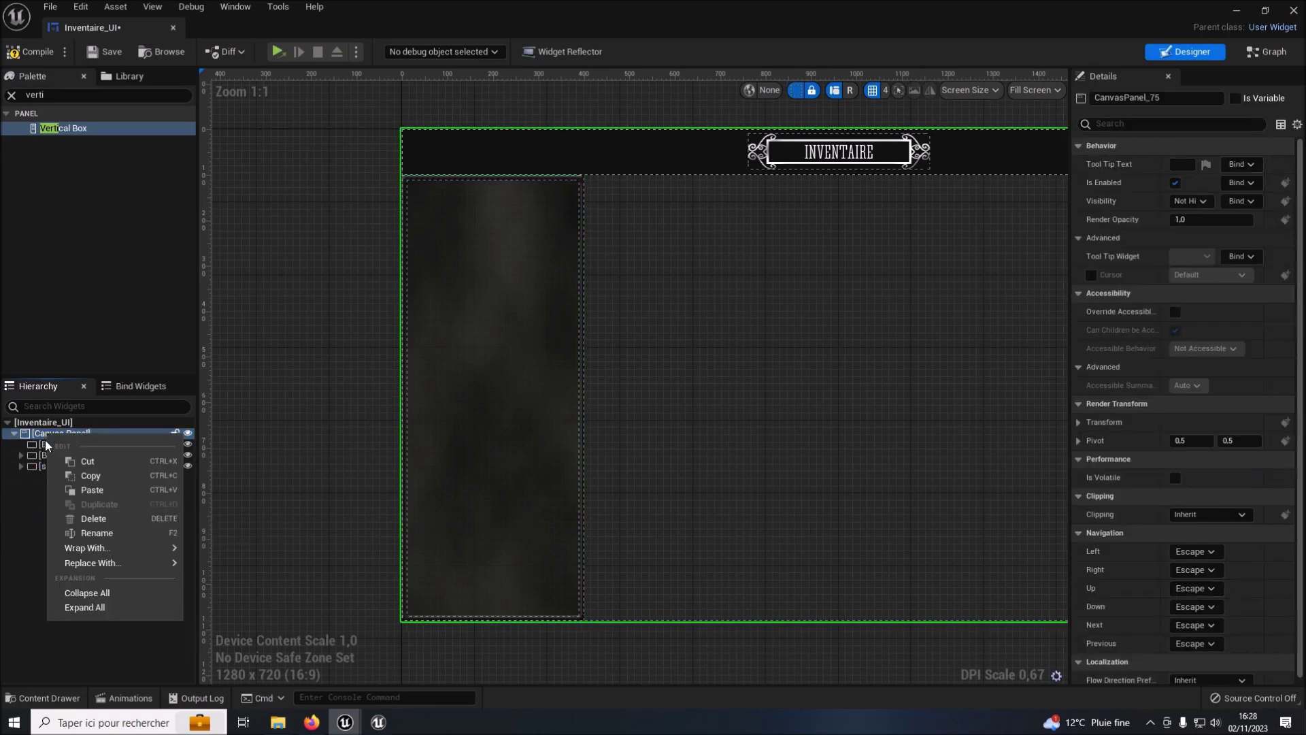
Paste a copy of slideborder onto the canvas and rename it bordercategorie.
{"action": "left_click", "coordinate": [72, 490]}
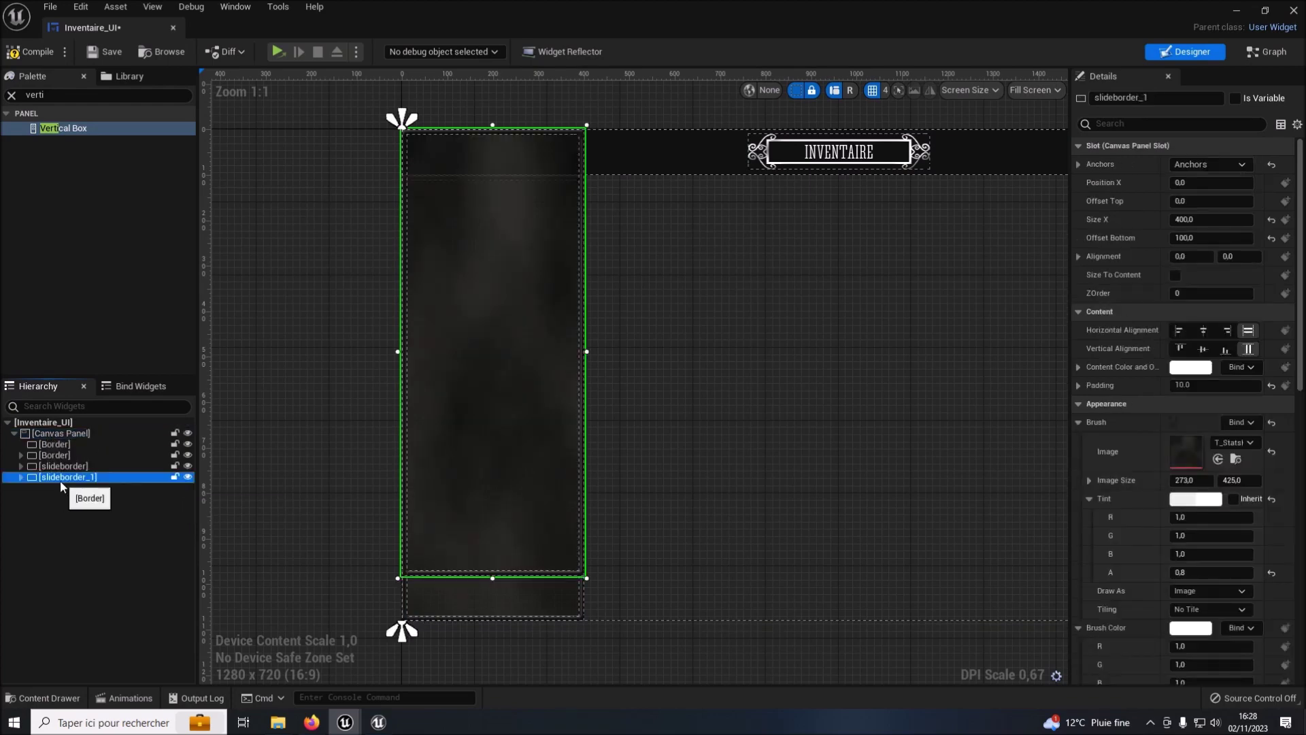
{"action": "double_click", "coordinate": [60, 480]}
{"action": "left_click", "coordinate": [117, 482]}
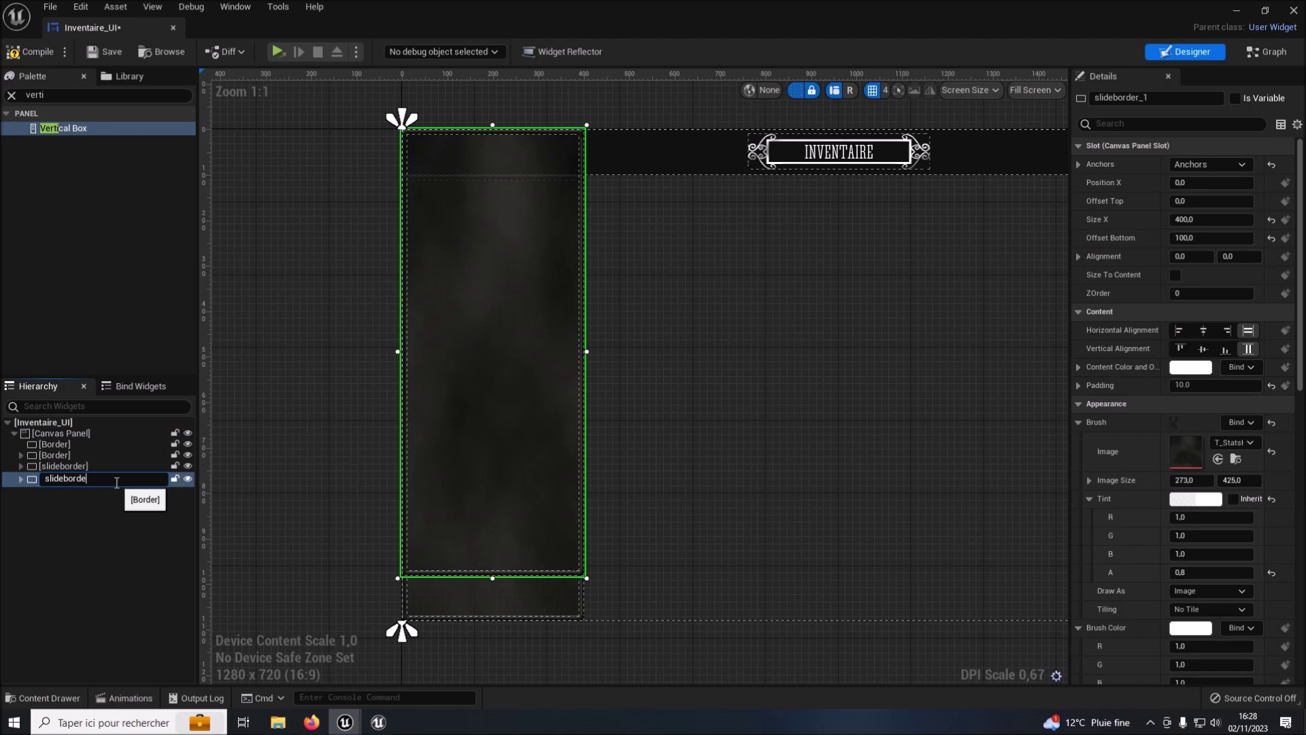
{"action": "type", "text": "r"}
{"action": "type", "text": " c"}
{"action": "key", "text": "BackSpace"}
{"action": "key", "text": "BackSpace"}
{"action": "key", "text": "BackSpace"}
{"action": "key", "text": "BackSpace"}
{"action": "key", "text": "BackSpace"}
{"action": "key", "text": "Return"}
Rename the copied itemsliste_1 to itemscategory and collapse the bordercategorie branch.
{"action": "left_click", "coordinate": [123, 503]}
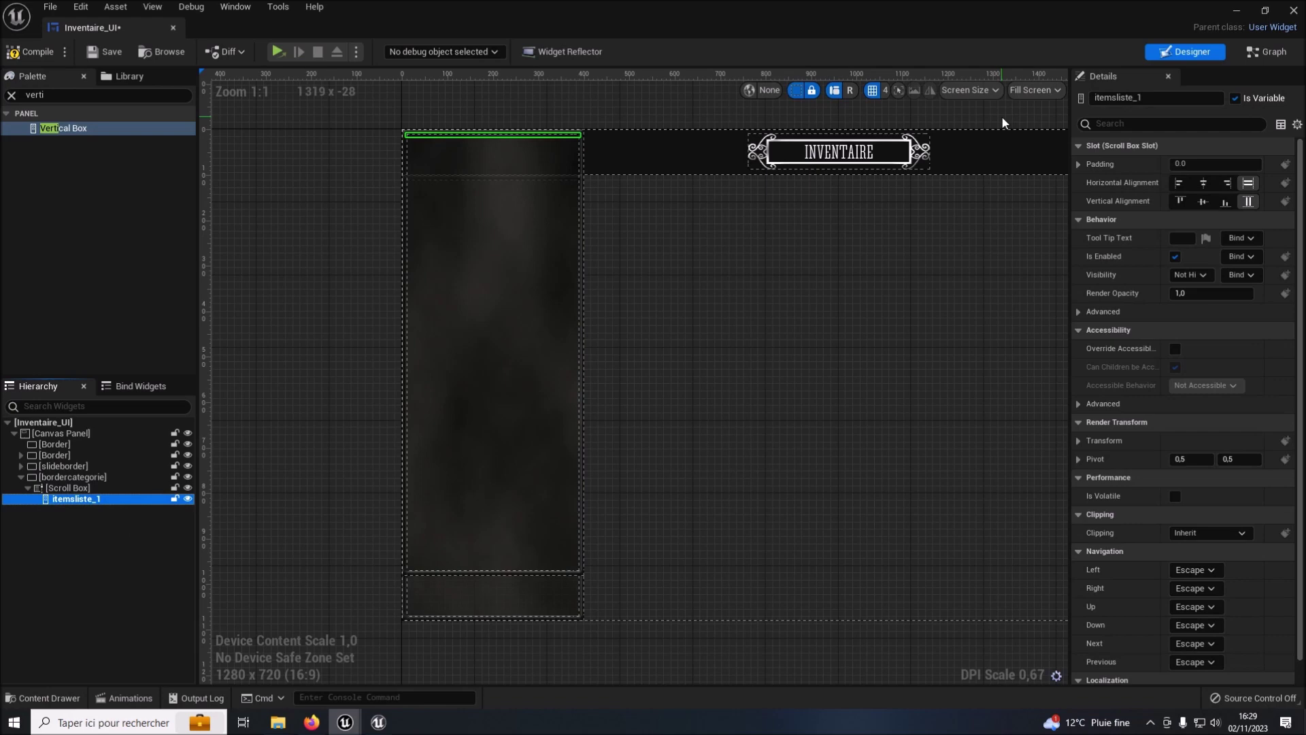
{"action": "left_click", "coordinate": [1151, 99]}
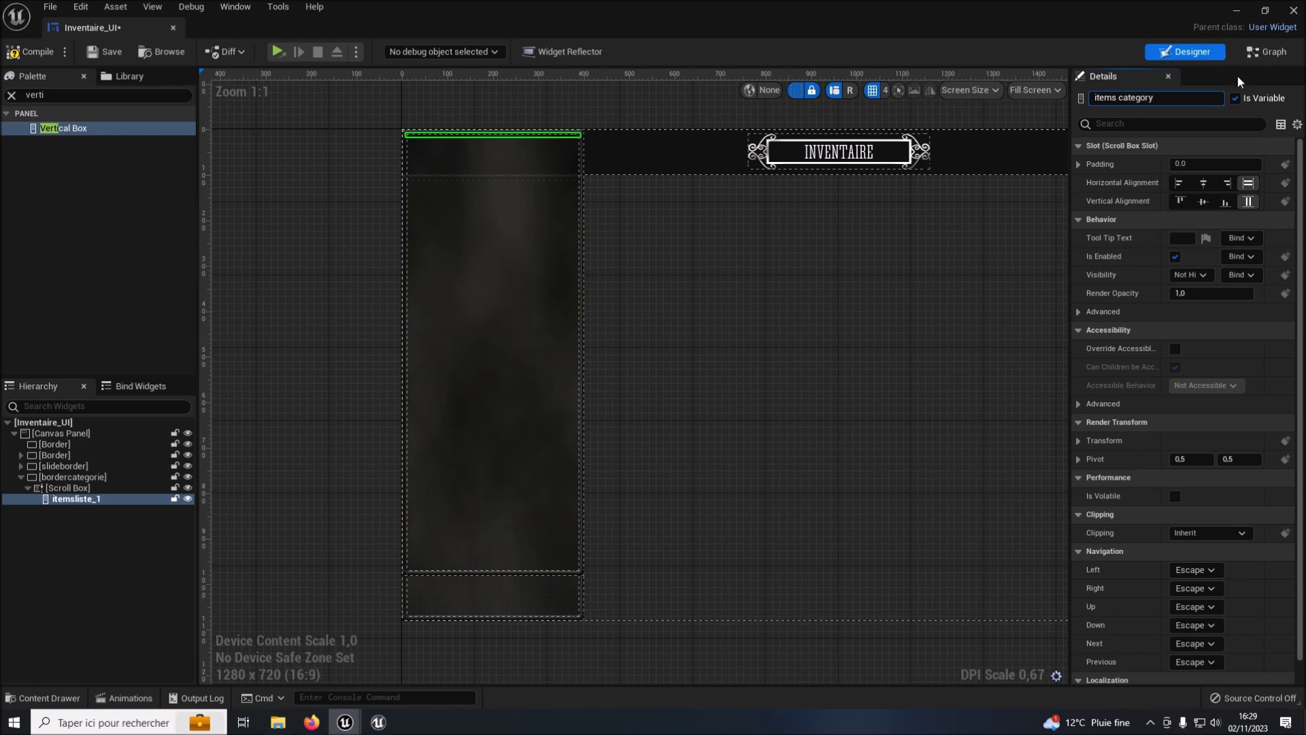
{"action": "left_click", "coordinate": [51, 500]}
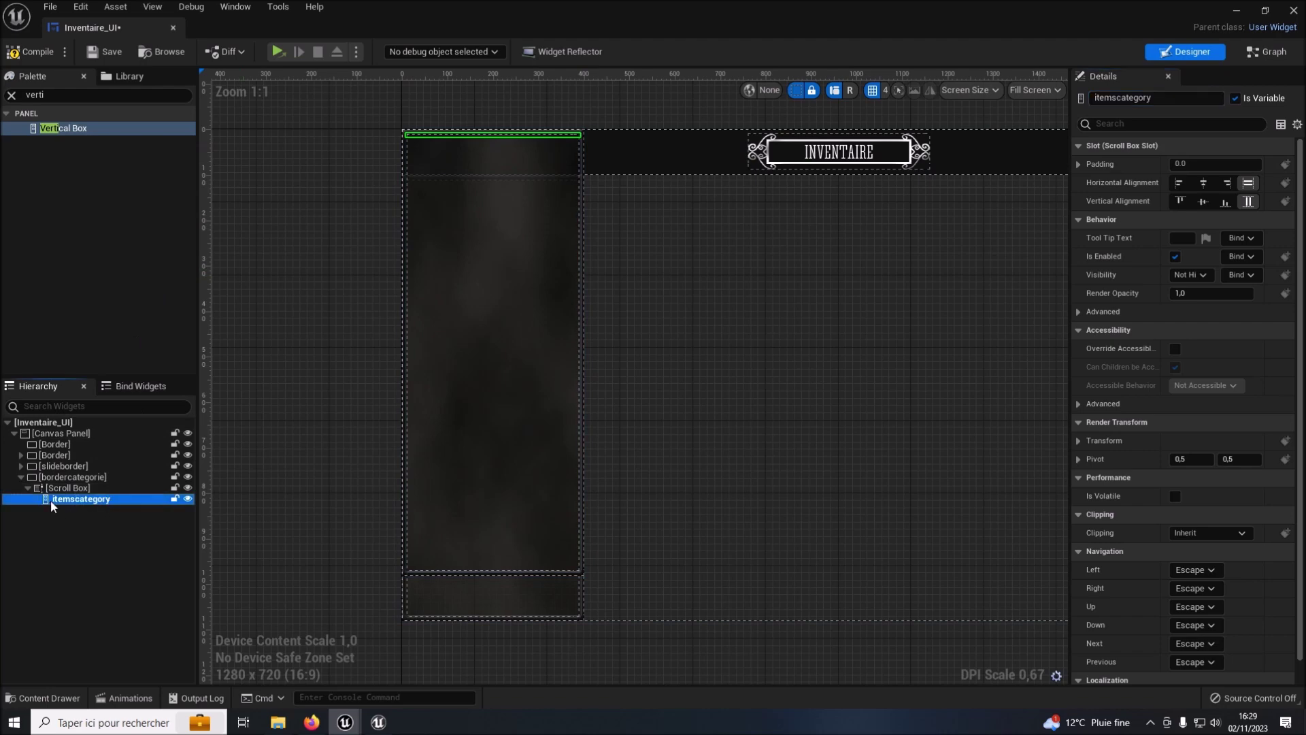
{"action": "left_click", "coordinate": [21, 477]}
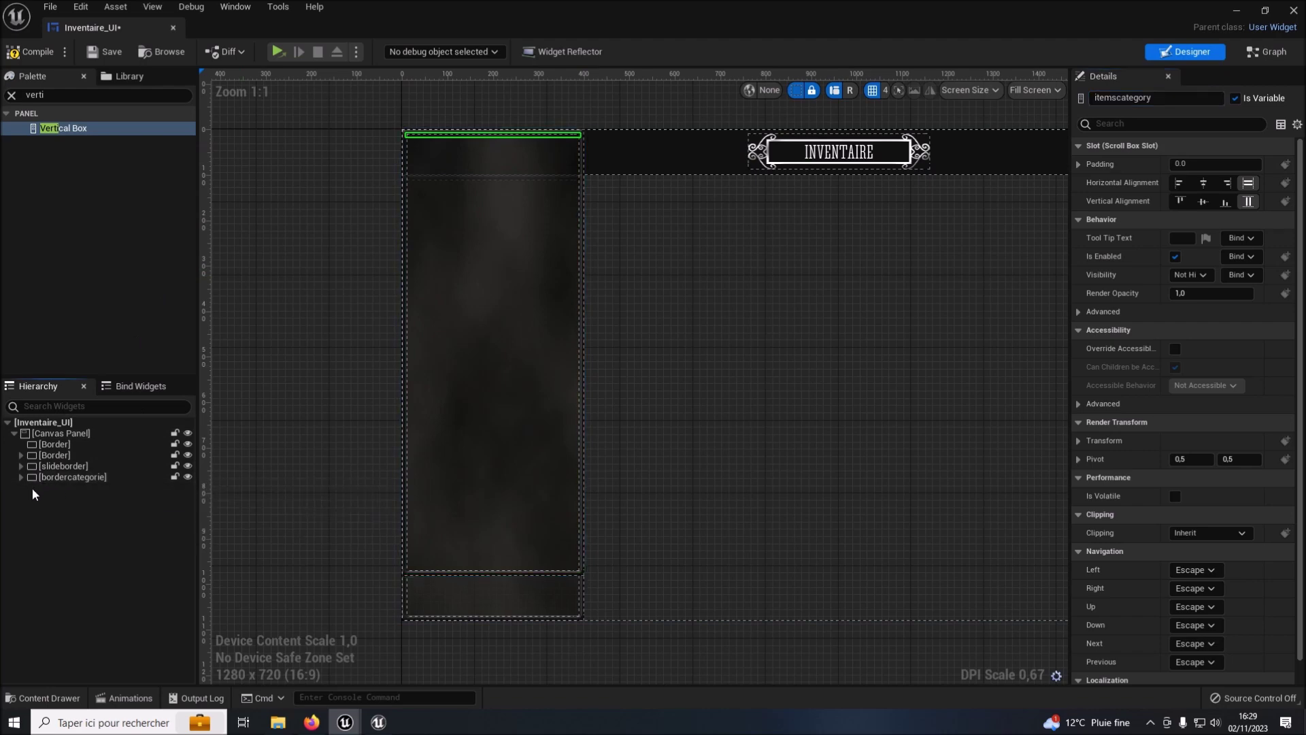
{"action": "left_click", "coordinate": [55, 478]}
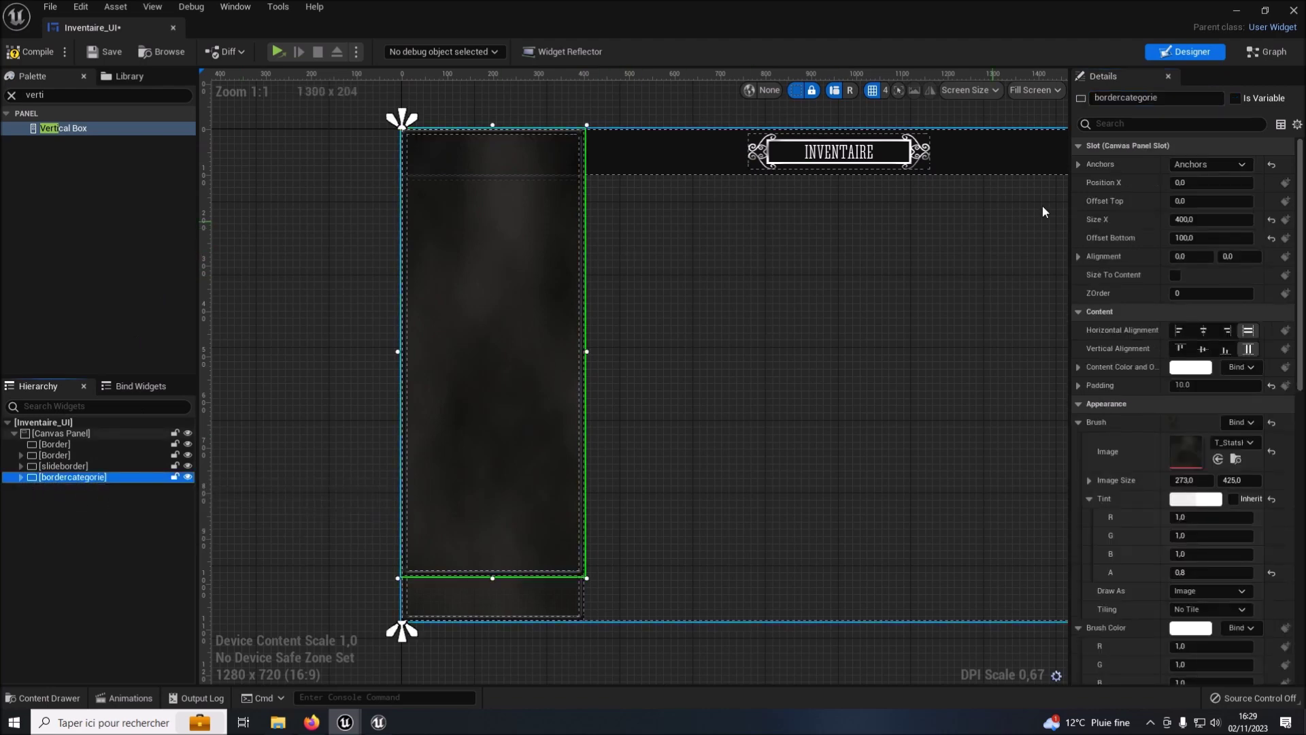
Set bordercategorie's Offset Bottom to 0 and Offset Top to 100.
{"action": "left_click", "coordinate": [1187, 243]}
{"action": "type", "text": "0"}
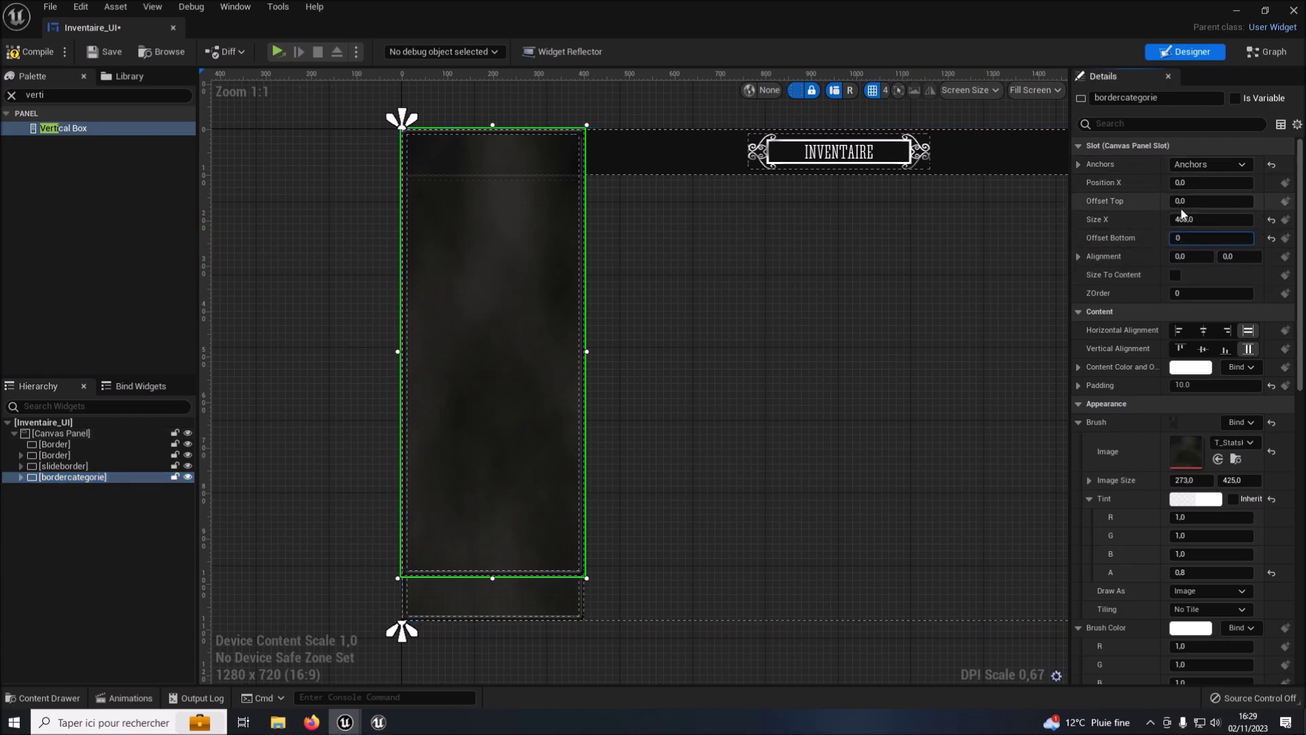
{"action": "left_click", "coordinate": [1183, 202]}
{"action": "type", "text": "100"}
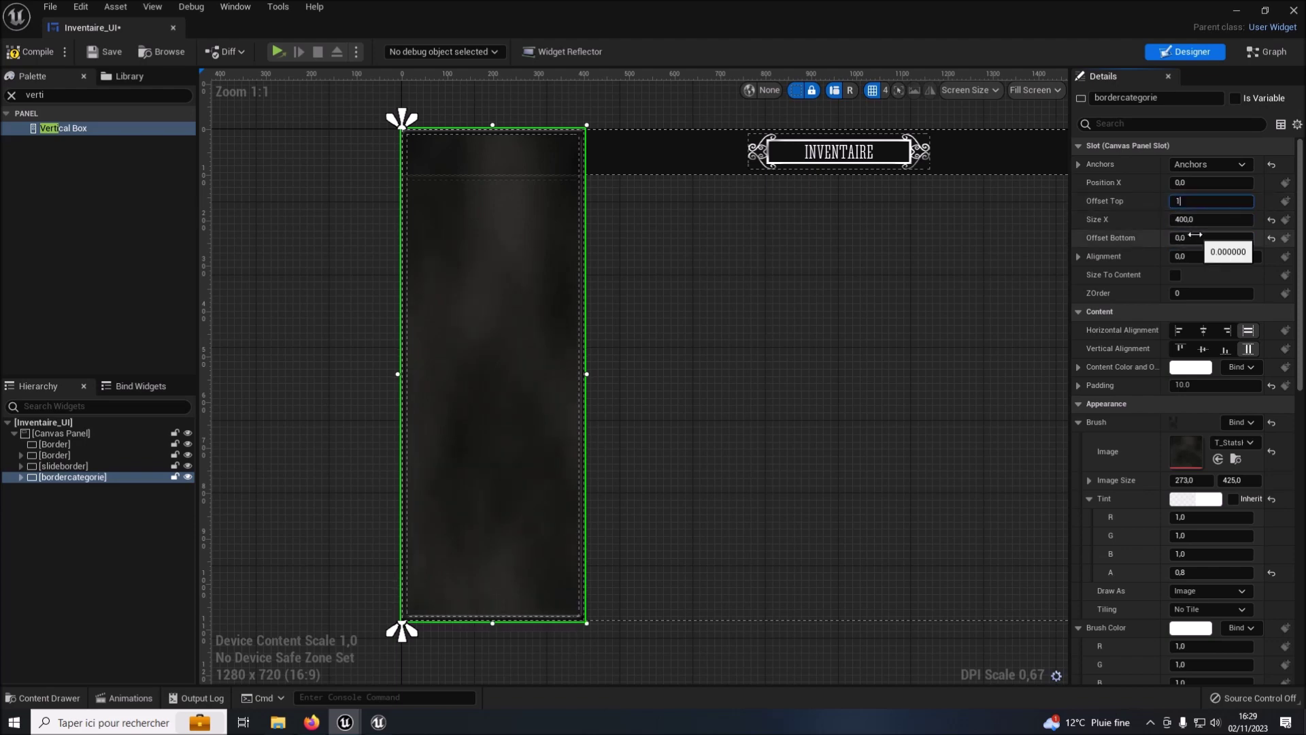
{"action": "key", "text": "Tab"}
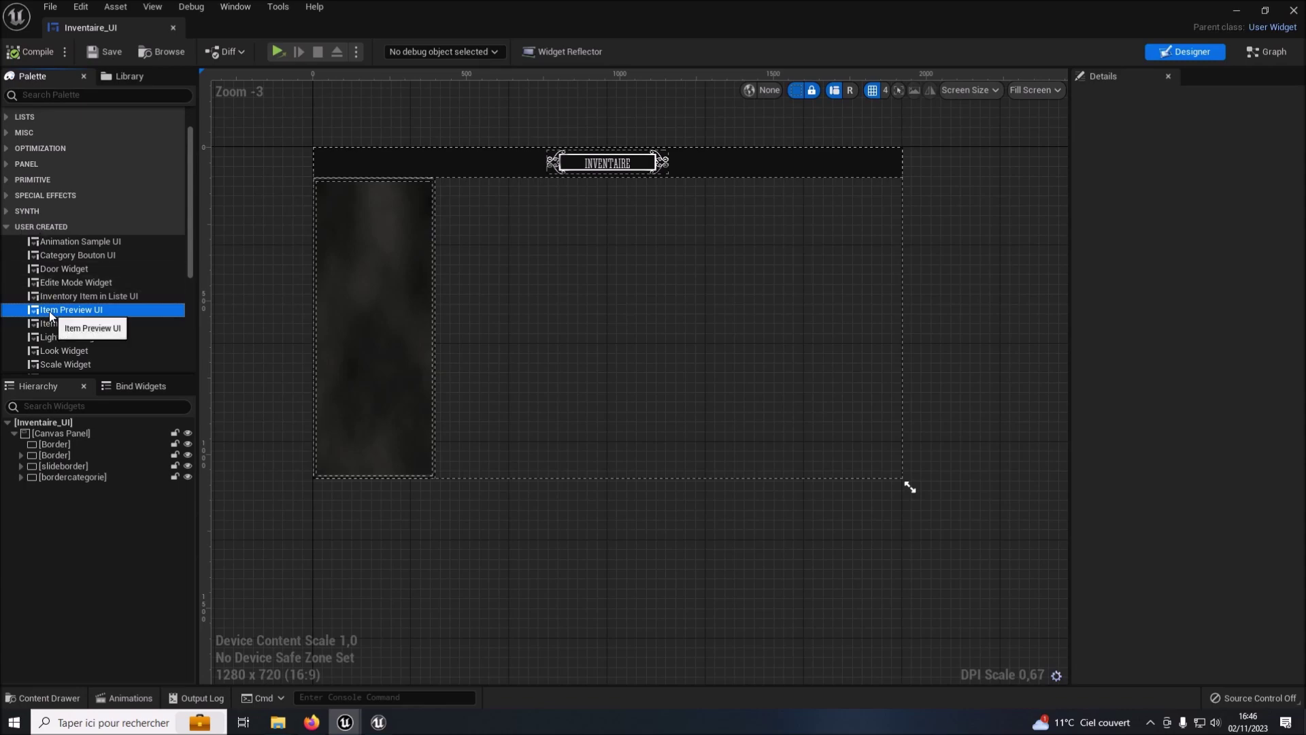
Place an Item Preview UI on the canvas, anchored at centre and sized 800×800.
{"action": "left_click_drag", "start_coordinate": [49, 312], "coordinate": [708, 253]}
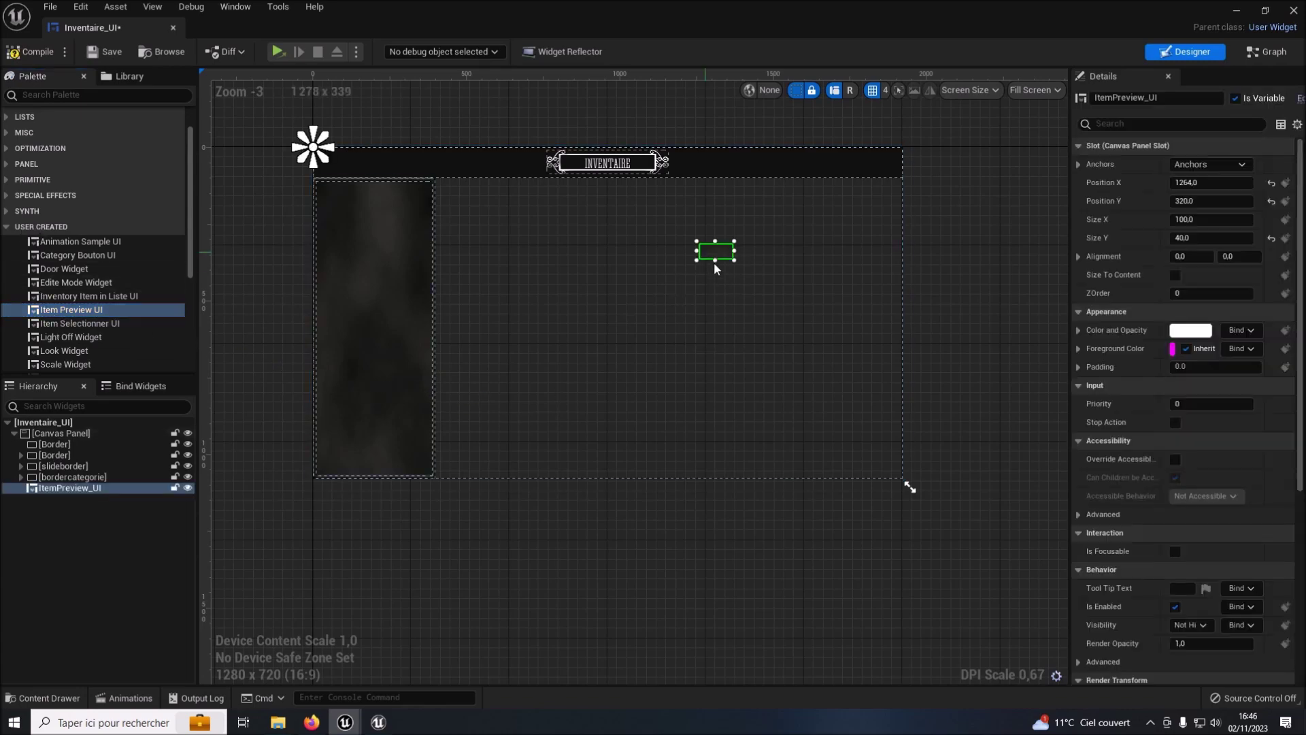
{"action": "left_click_drag", "start_coordinate": [715, 260], "coordinate": [715, 373]}
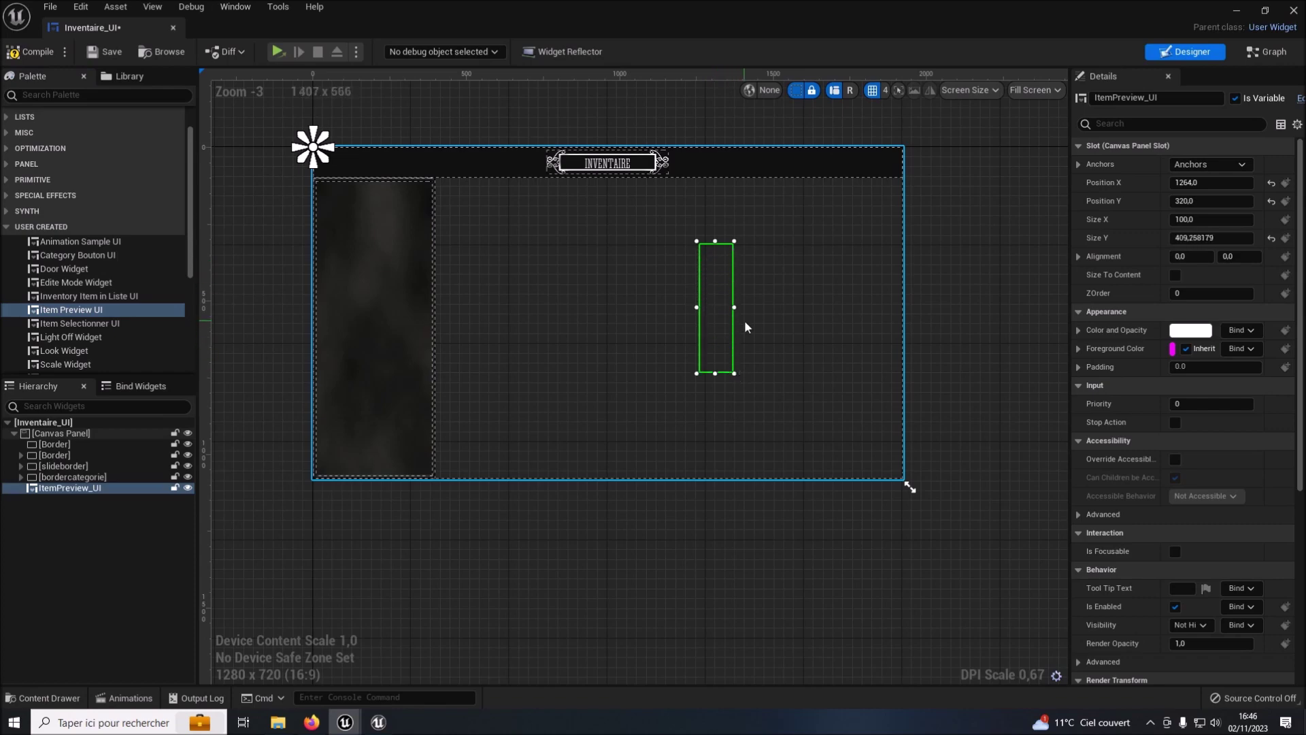
{"action": "left_click_drag", "start_coordinate": [734, 307], "coordinate": [851, 307]}
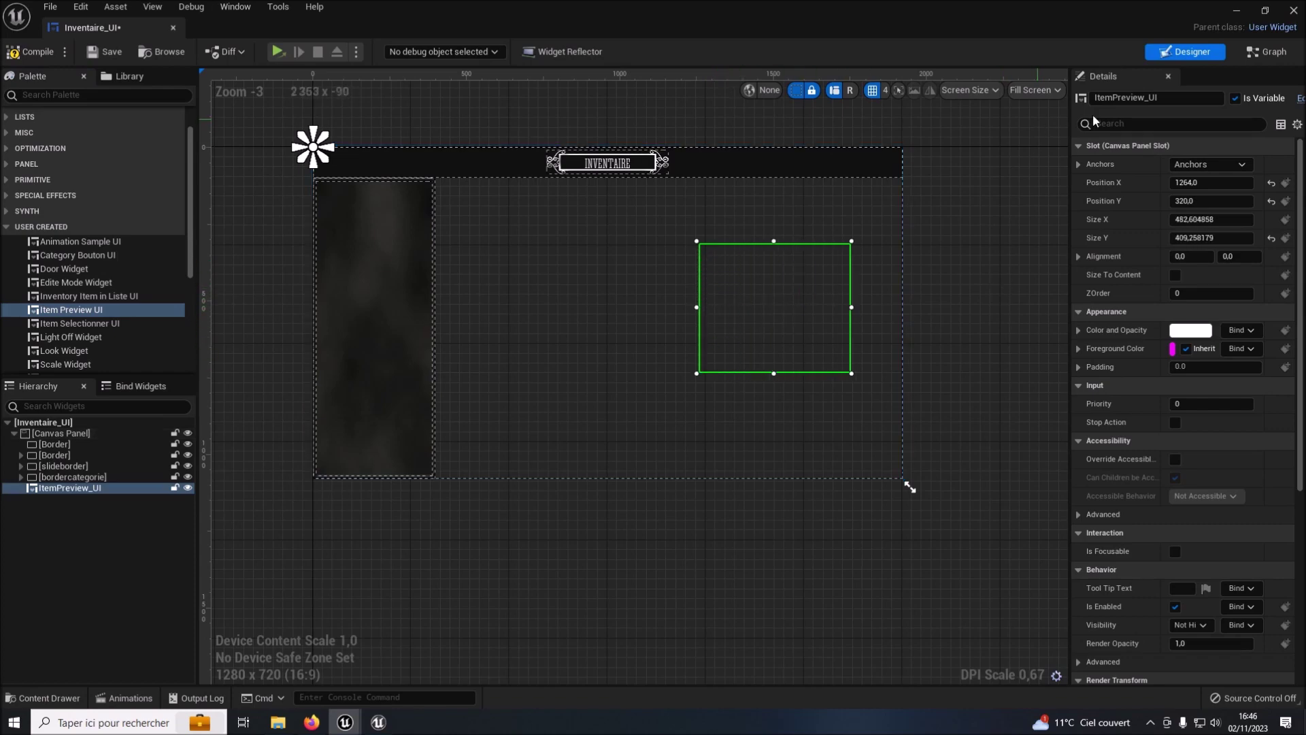
{"action": "left_click", "coordinate": [1211, 163]}
{"action": "left_click", "coordinate": [1187, 243]}
{"action": "left_click", "coordinate": [1188, 222]}
{"action": "type", "text": "800"}
{"action": "key", "text": "Tab"}
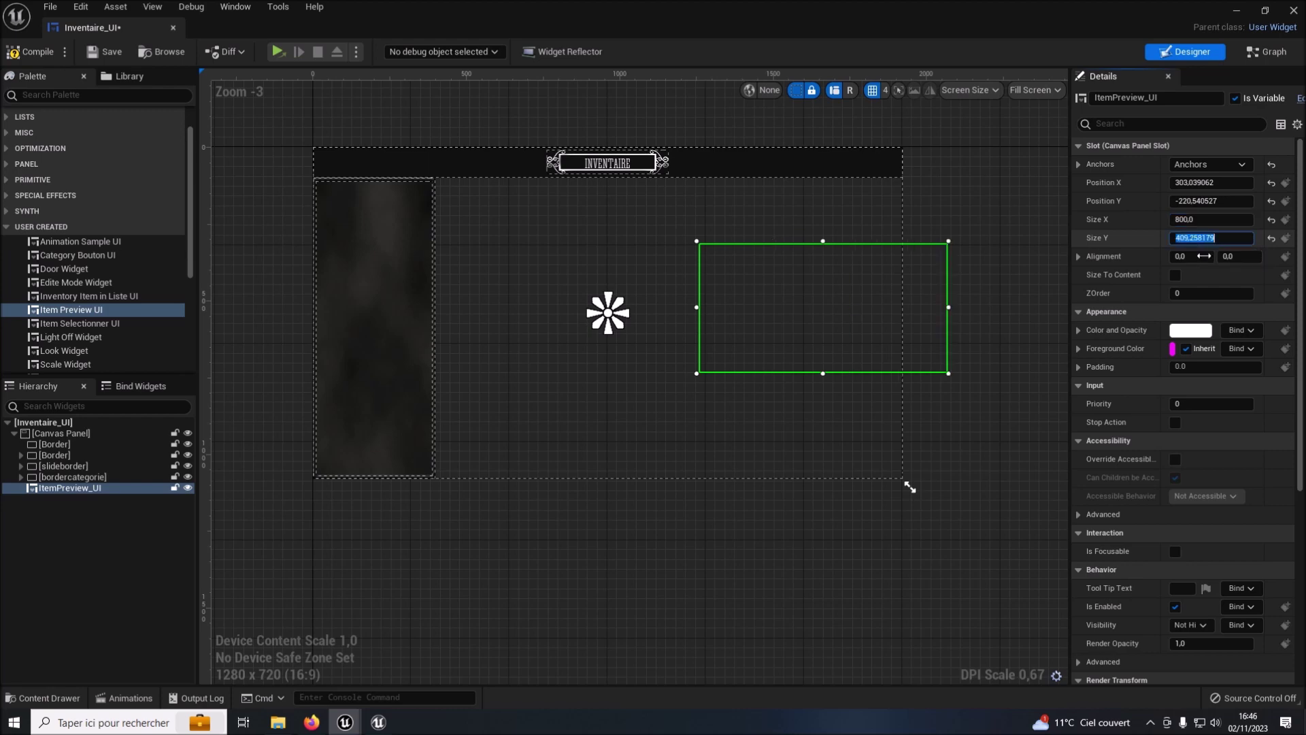
{"action": "type", "text": "800"}
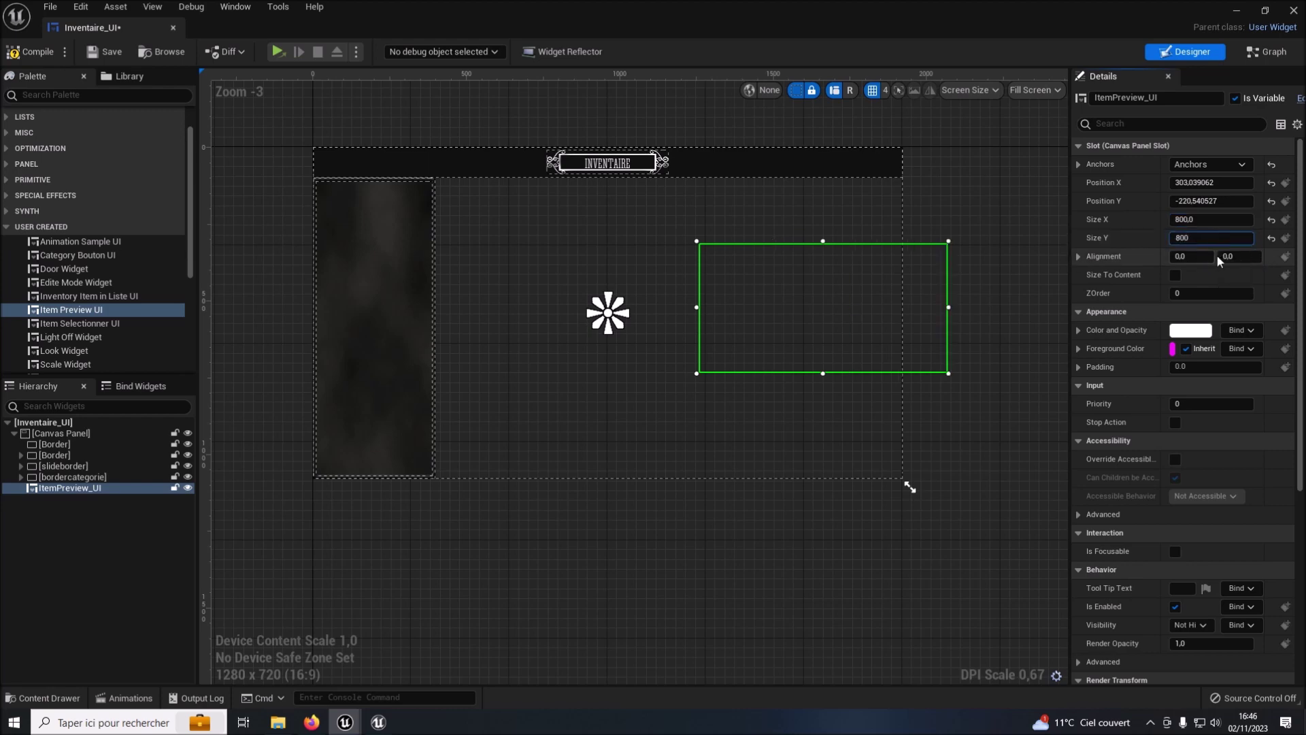
{"action": "left_click", "coordinate": [1247, 312]}
Position the Item Preview at X 90, Y -480.
{"action": "mouse_move", "coordinate": [875, 315]}
{"action": "left_mouse_down"}
{"action": "mouse_move", "coordinate": [758, 267]}
{"action": "mouse_move", "coordinate": [777, 269]}
{"action": "left_mouse_up"}
{"action": "left_click", "coordinate": [1205, 182]}
{"action": "type", "text": "90"}
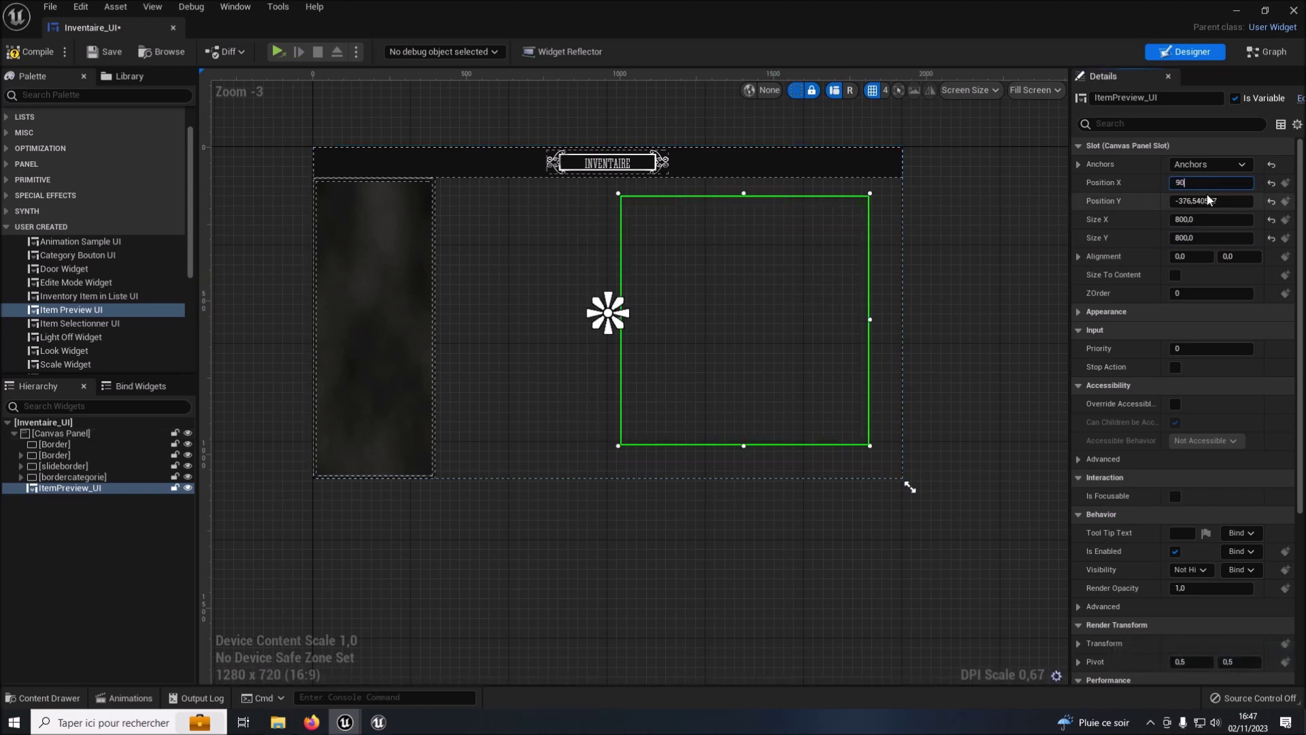
{"action": "left_click", "coordinate": [1204, 200]}
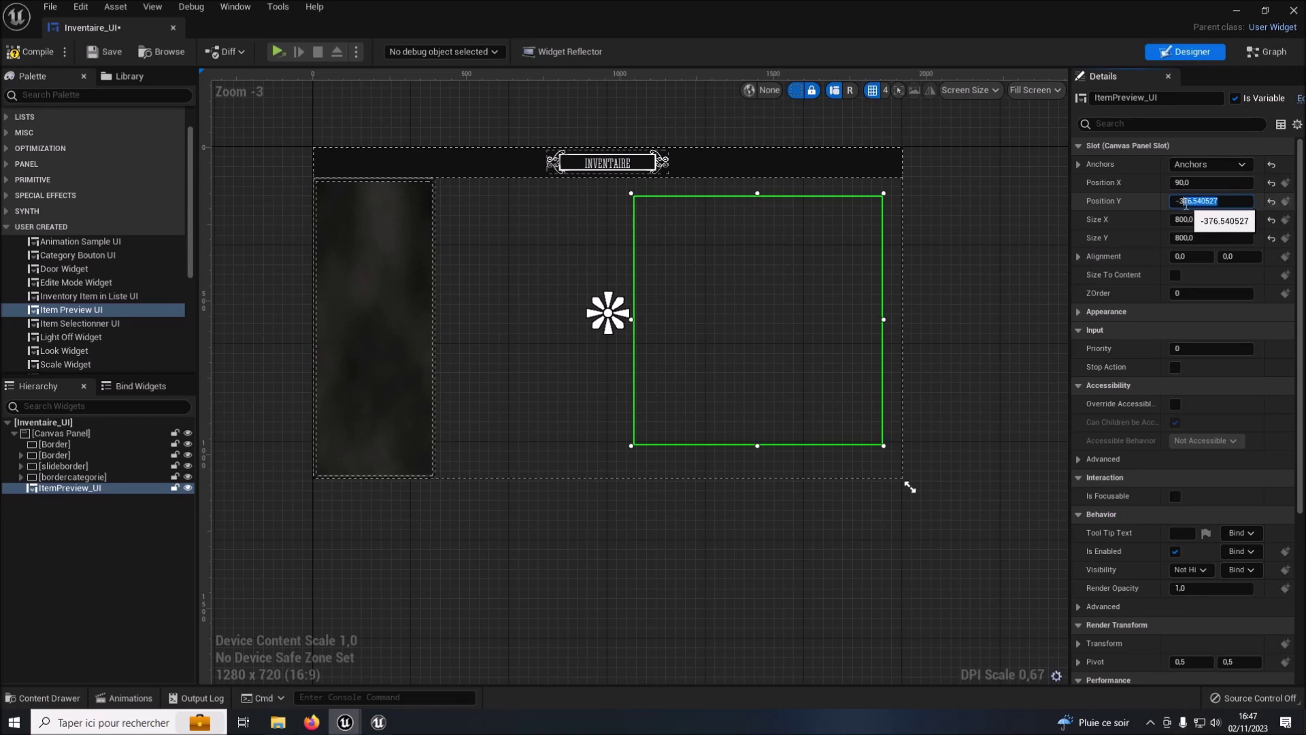
{"action": "type", "text": "4"}
{"action": "key", "text": "Return"}
Move ItemPreview_UI to the top of the Canvas Panel in the Hierarchy.
{"action": "left_click", "coordinate": [1041, 282]}
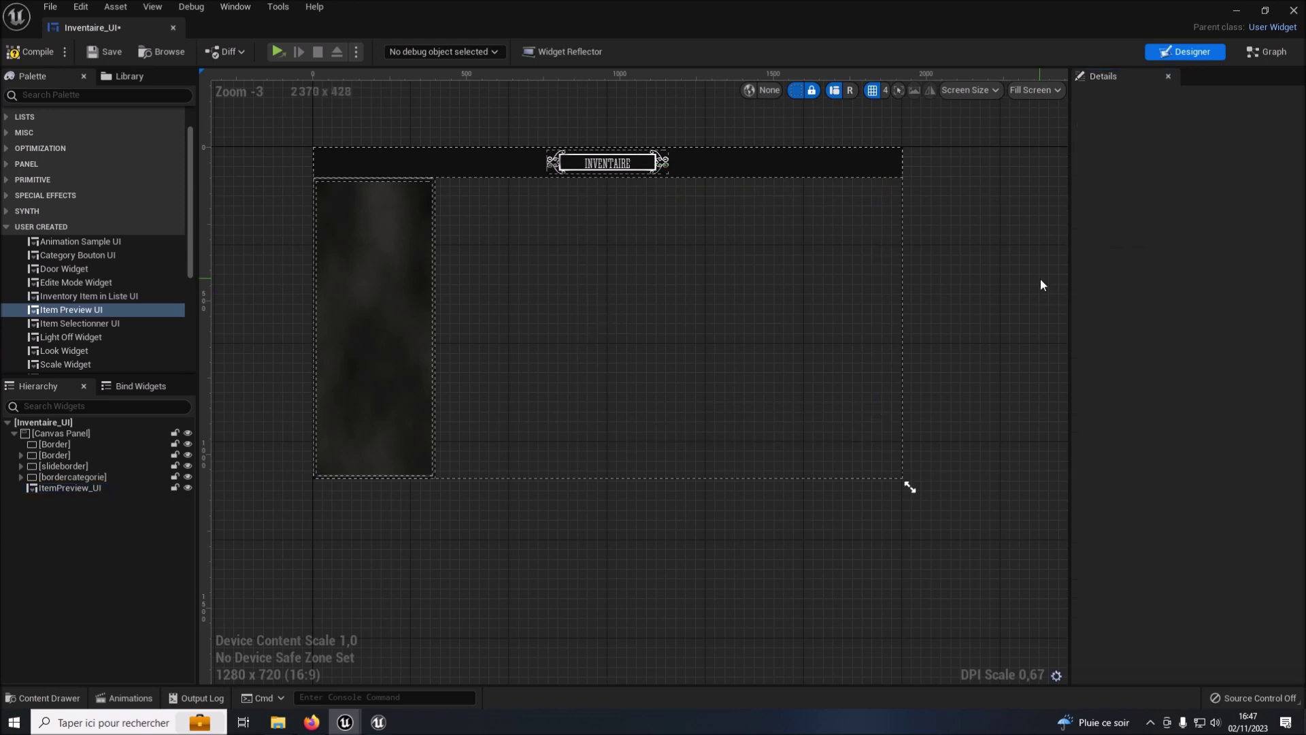
{"action": "left_click", "coordinate": [762, 311]}
{"action": "left_click", "coordinate": [55, 491]}
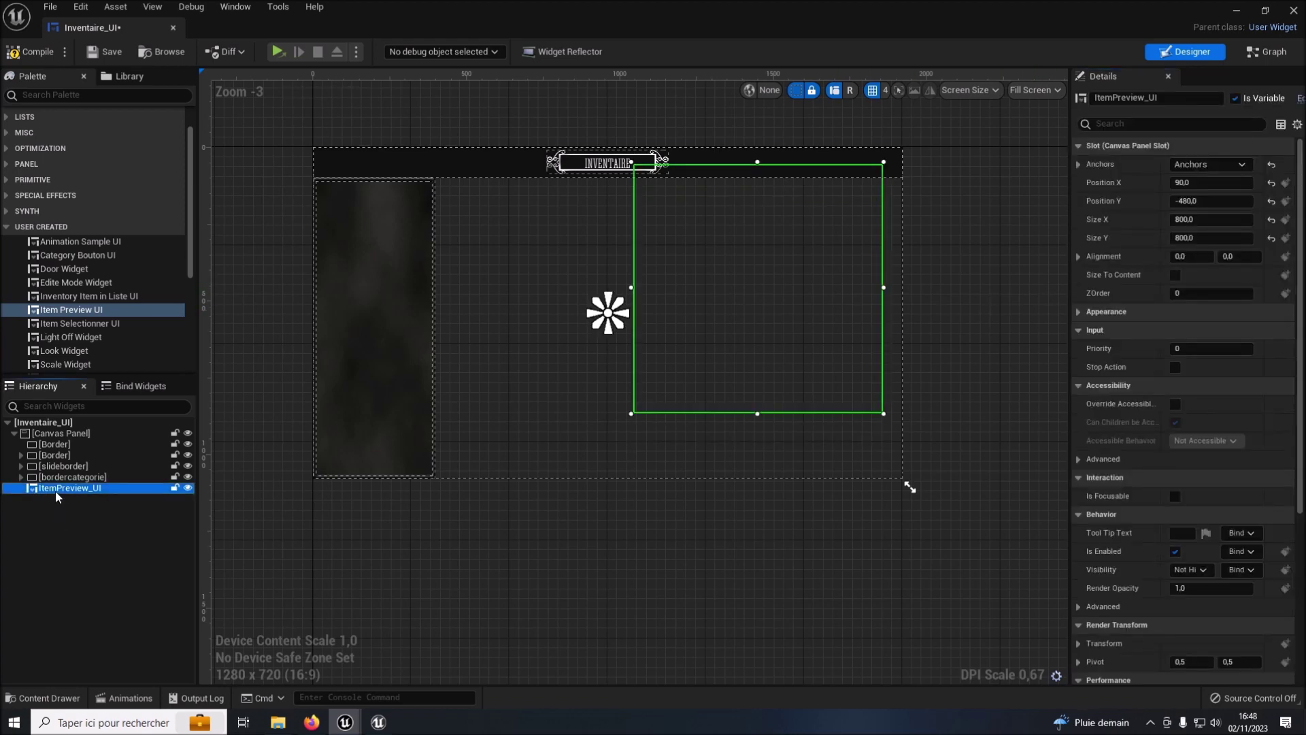
{"action": "left_click_drag", "start_coordinate": [55, 491], "coordinate": [59, 446]}
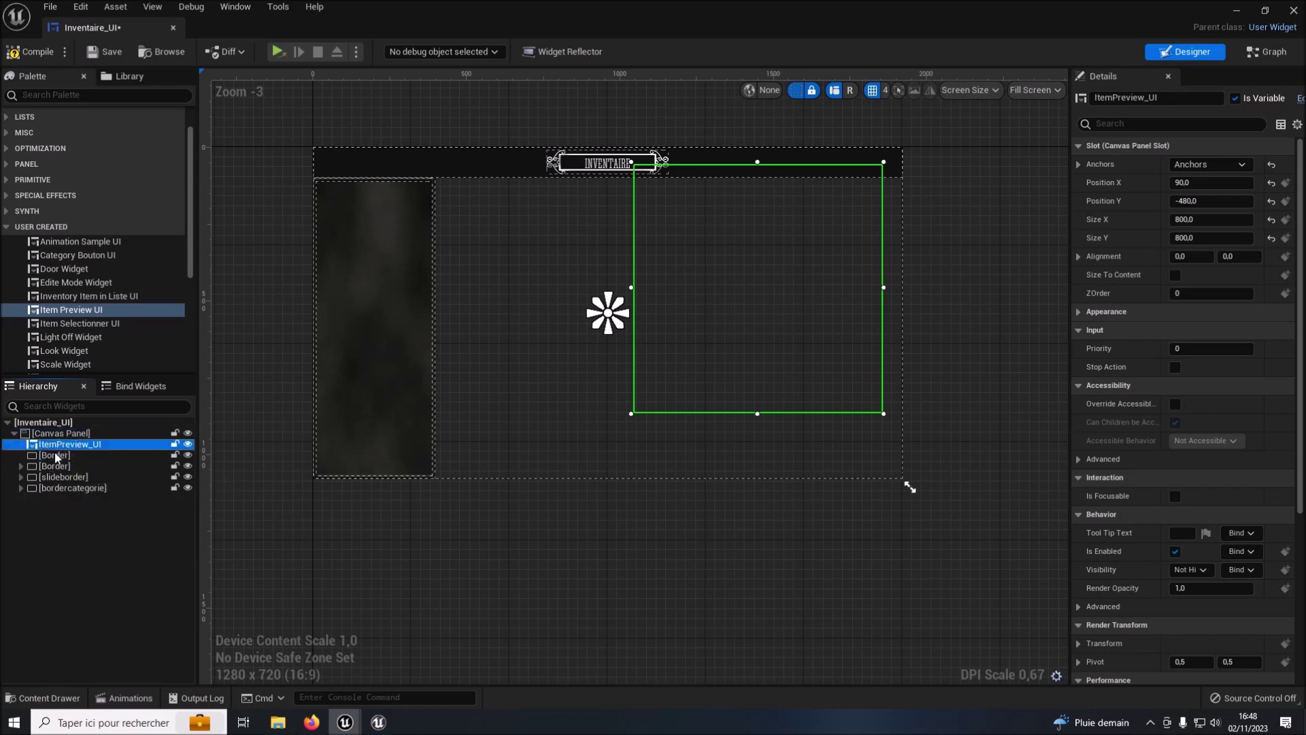
{"action": "left_click", "coordinate": [39, 528]}
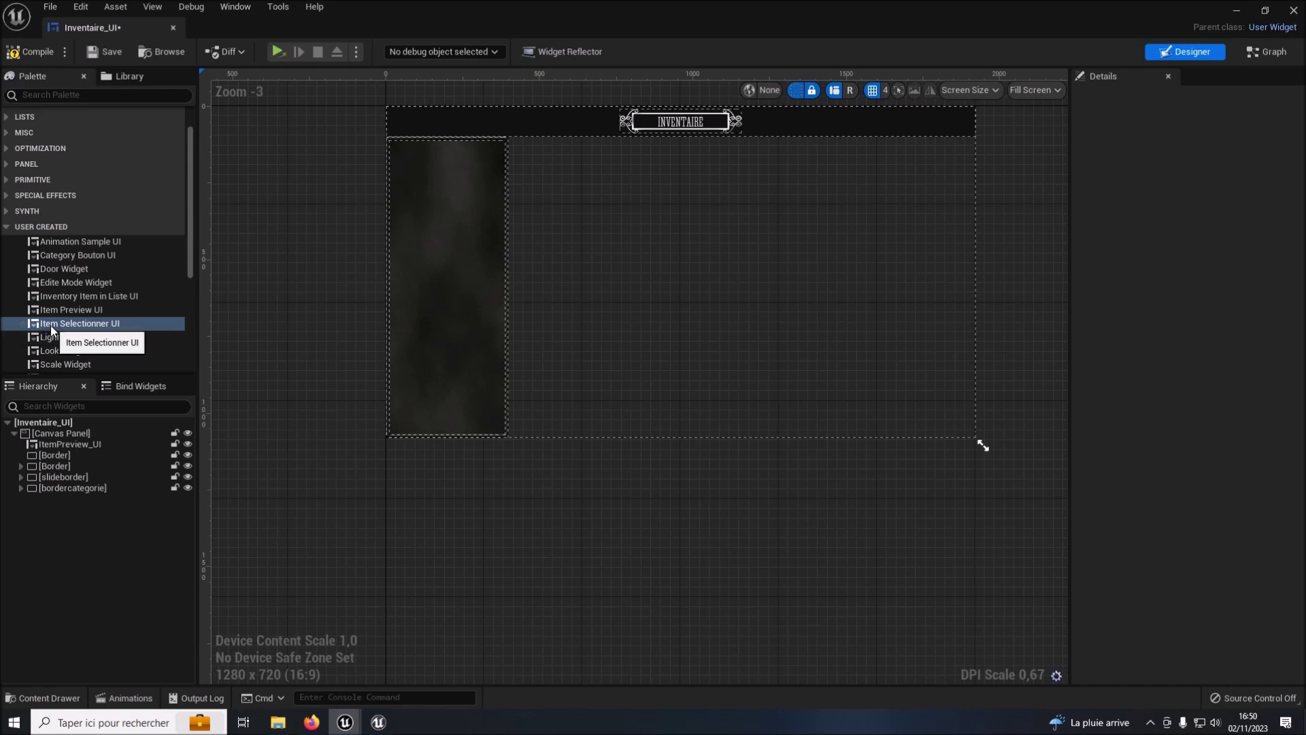
Add the Item Selectionner UI to the canvas, sized 688×435.
{"action": "left_click_drag", "start_coordinate": [50, 326], "coordinate": [753, 201]}
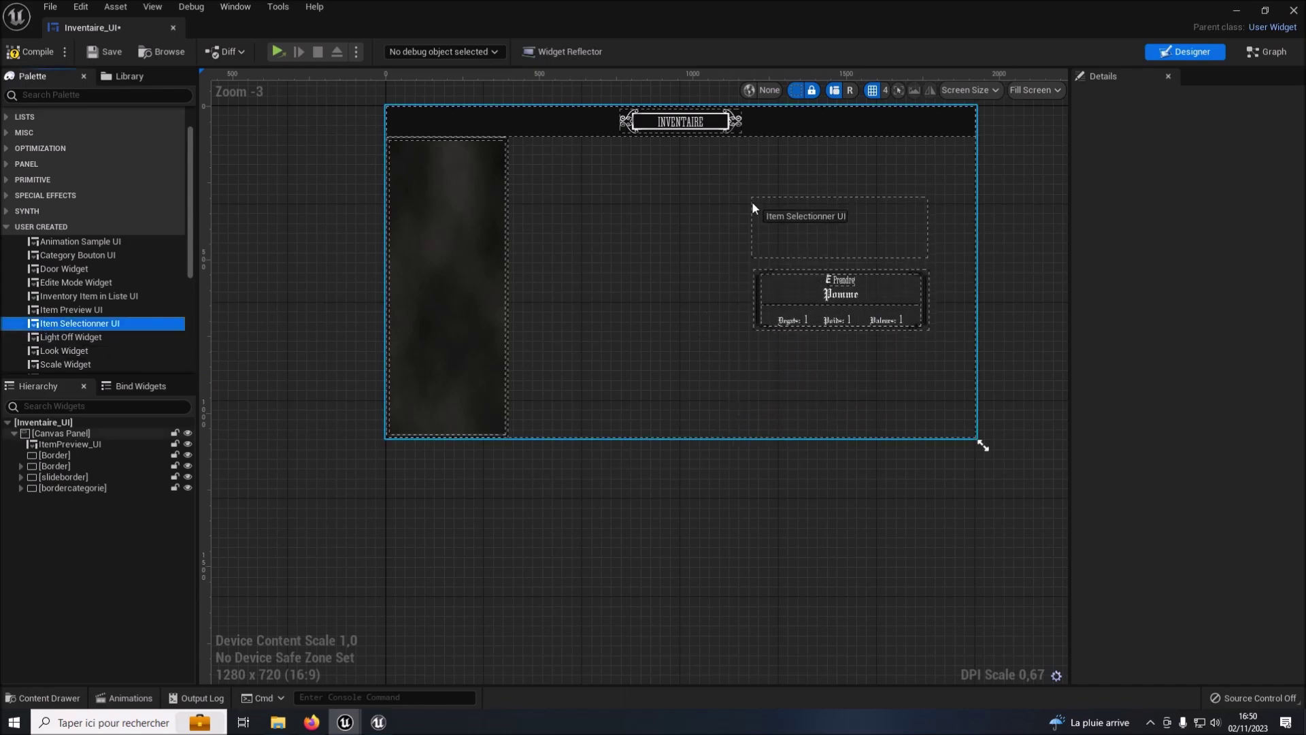
{"action": "left_click_drag", "start_coordinate": [753, 201], "coordinate": [745, 235]}
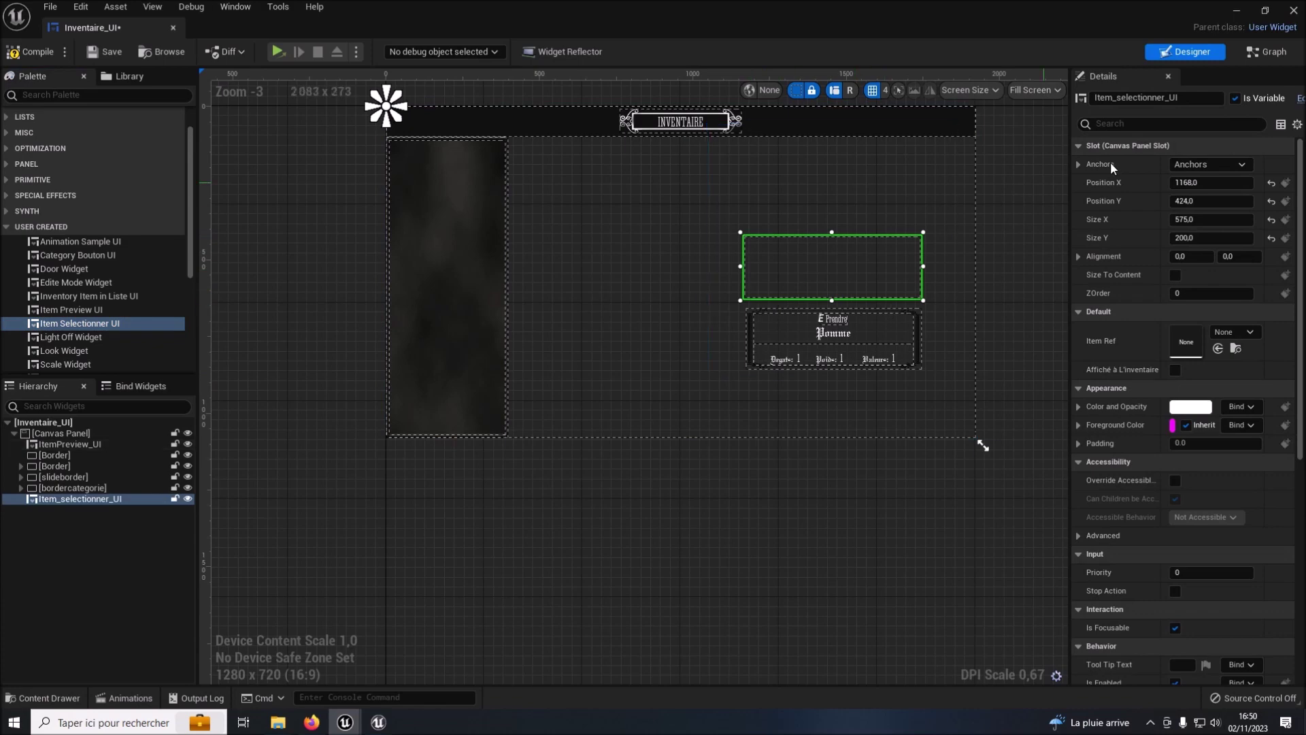
{"action": "left_click", "coordinate": [1185, 218]}
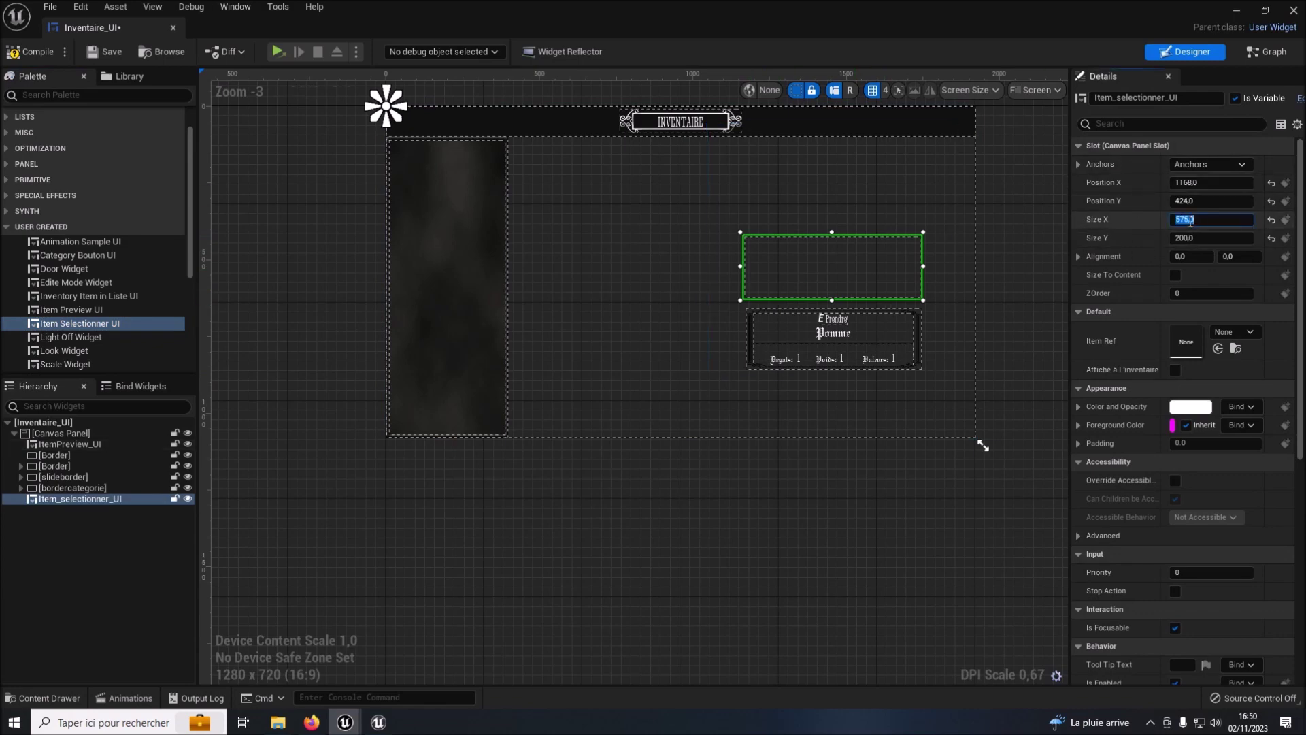
{"action": "type", "text": "688"}
{"action": "left_click", "coordinate": [1199, 239]}
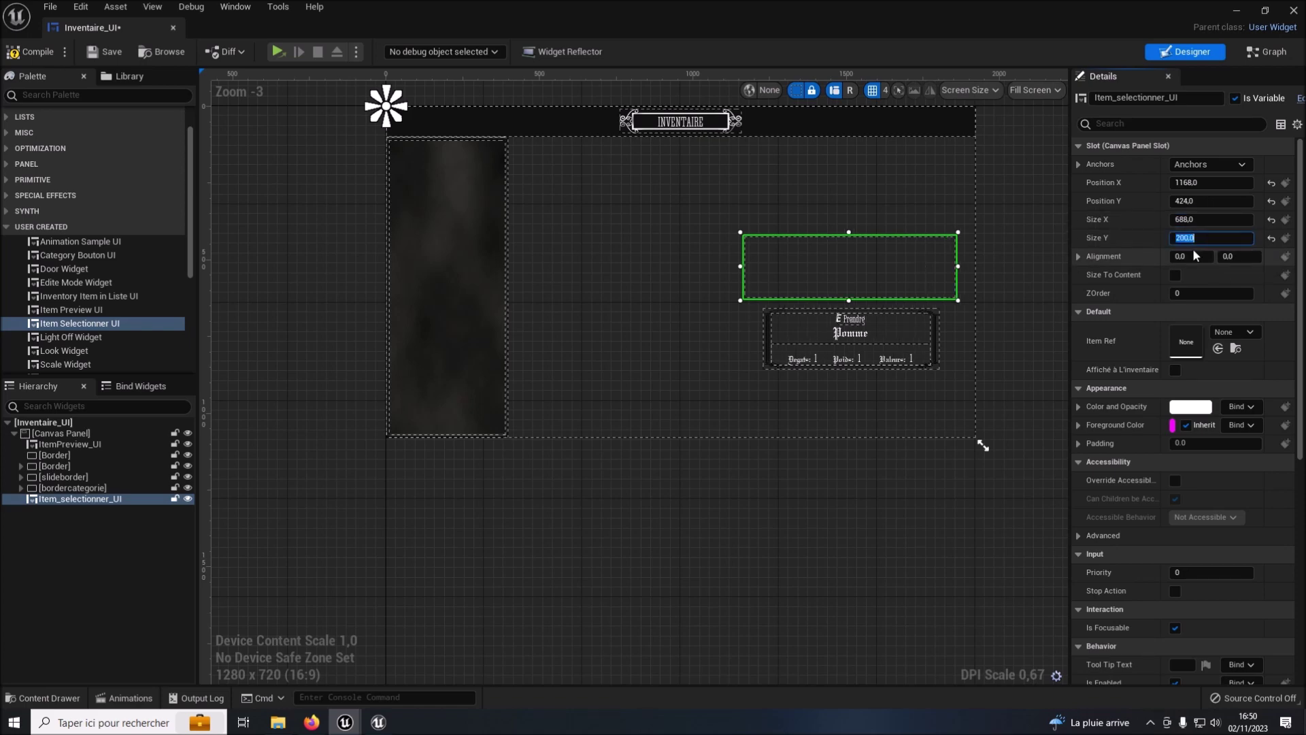
{"action": "type", "text": "430"}
{"action": "left_click", "coordinate": [961, 535]}
Anchor Item_selectionner_UI at position 183, -145, and drag a Border into the Canvas Panel.
{"action": "left_click", "coordinate": [865, 255]}
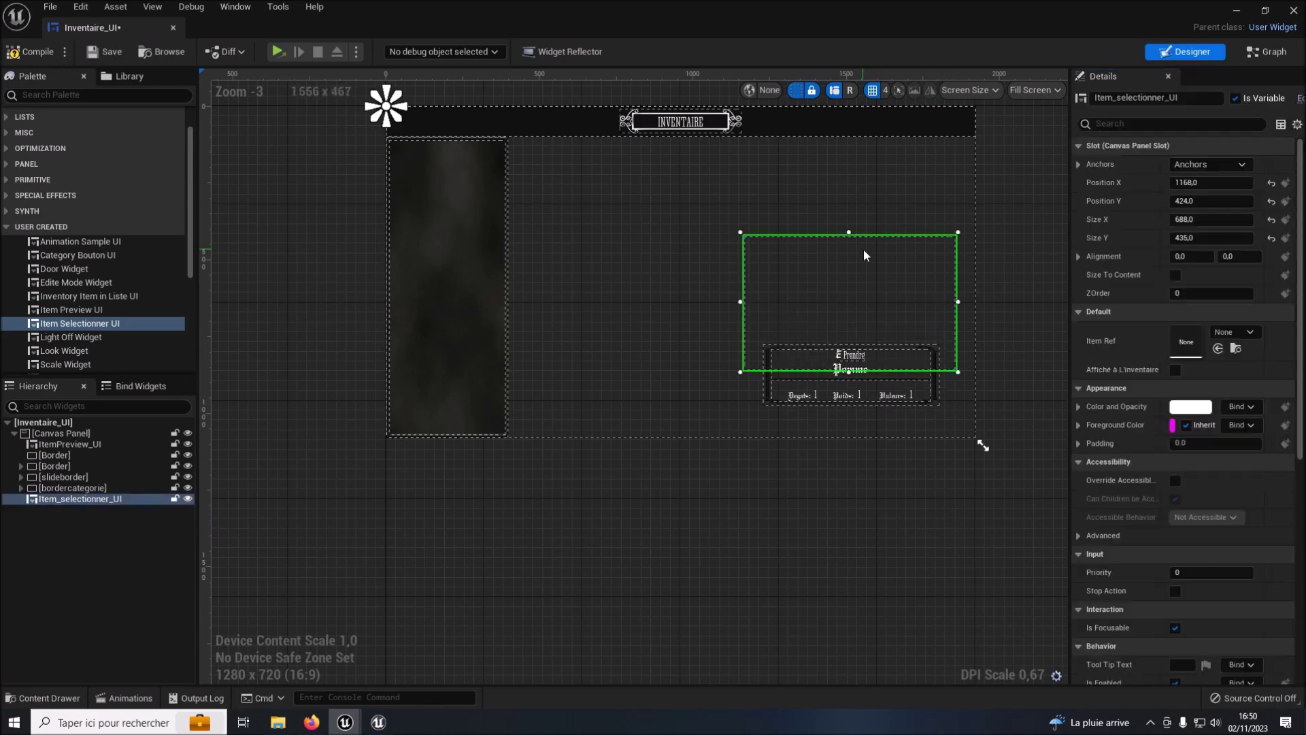
{"action": "left_click", "coordinate": [1210, 164]}
{"action": "left_click", "coordinate": [1188, 245]}
{"action": "left_click", "coordinate": [1187, 183]}
{"action": "type", "text": "183"}
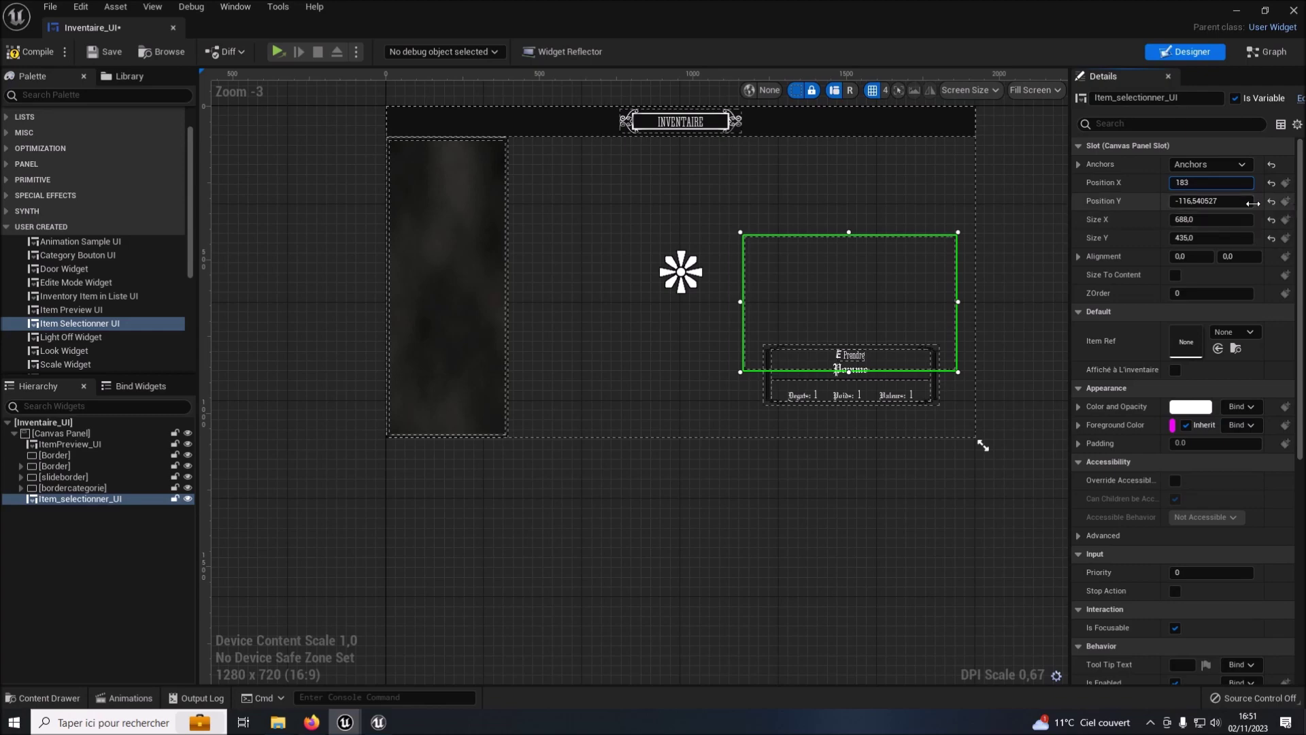
{"action": "key", "text": "Tab"}
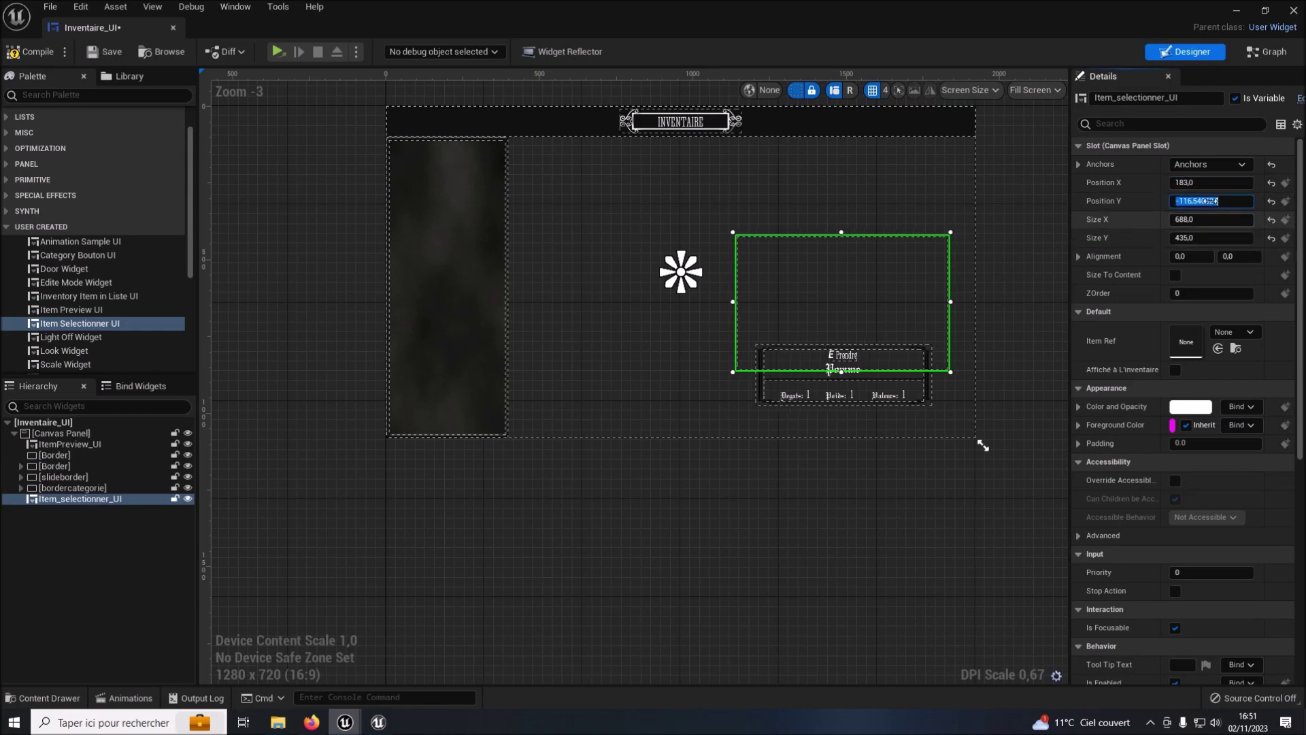
{"action": "left_click", "coordinate": [1229, 202]}
{"action": "left_click_drag", "start_coordinate": [1229, 202], "coordinate": [1184, 202]}
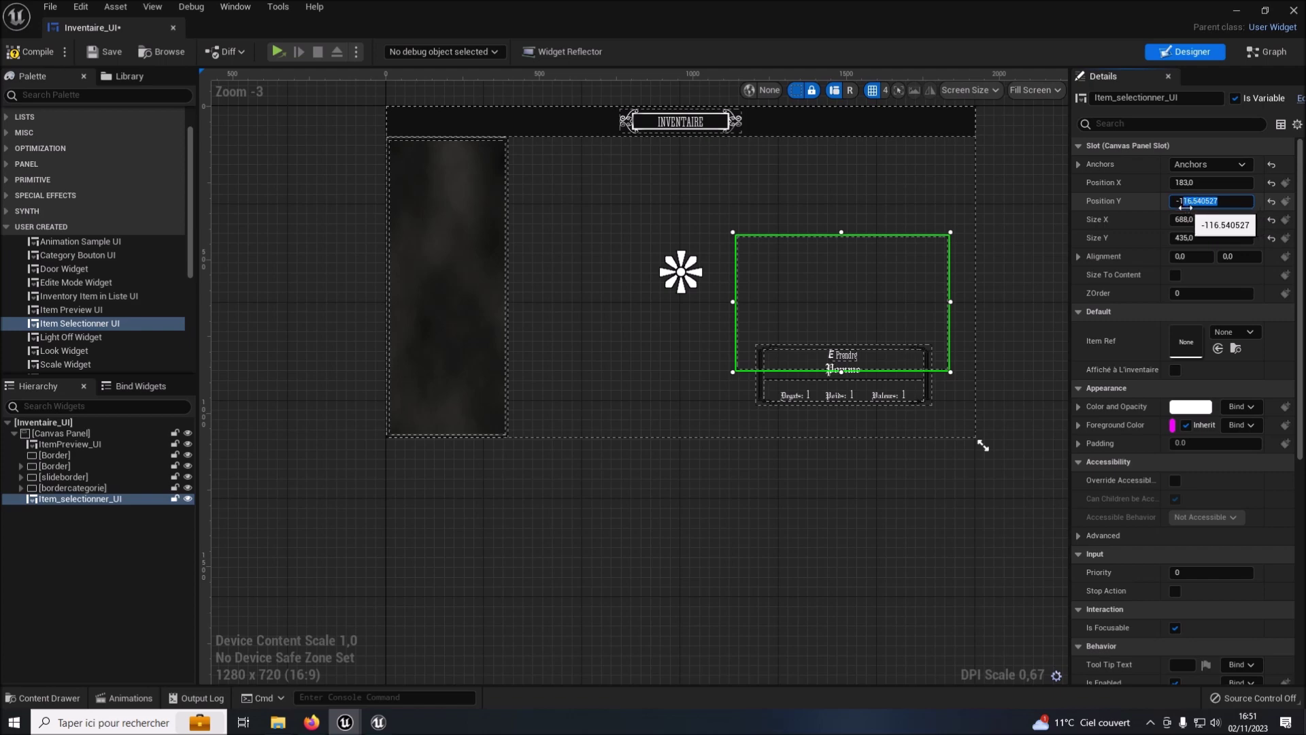
{"action": "type", "text": "145"}
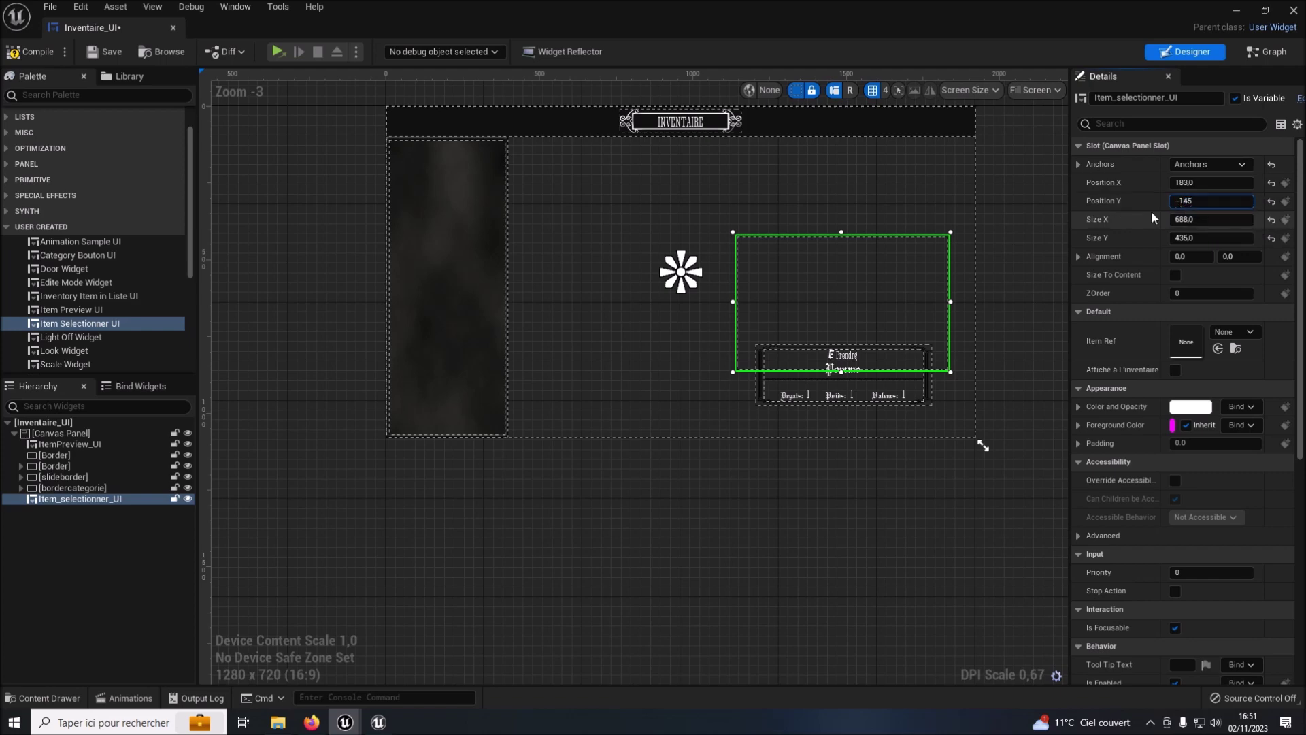
{"action": "key", "text": "Return"}
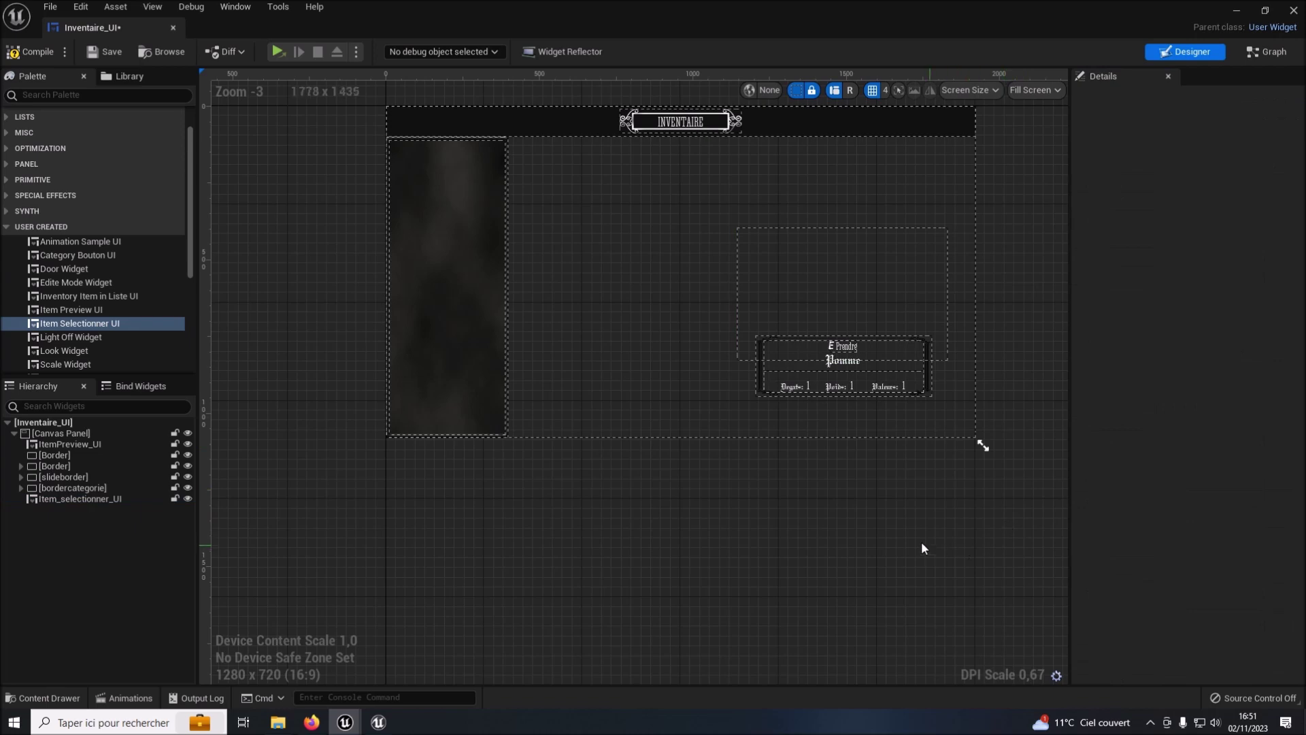
{"action": "scroll", "coordinate": [921, 541], "scroll_direction": "up", "scroll_amount": 2}
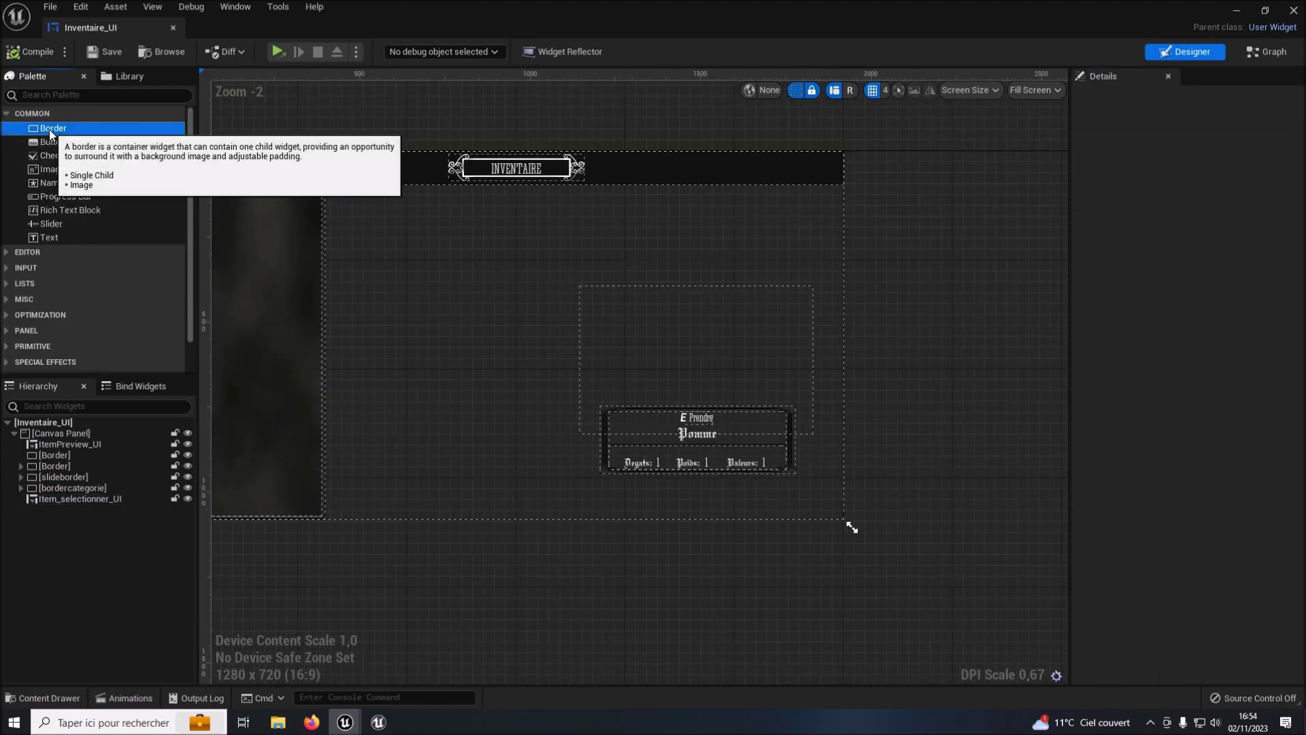
{"action": "left_click_drag", "start_coordinate": [46, 128], "coordinate": [56, 437]}
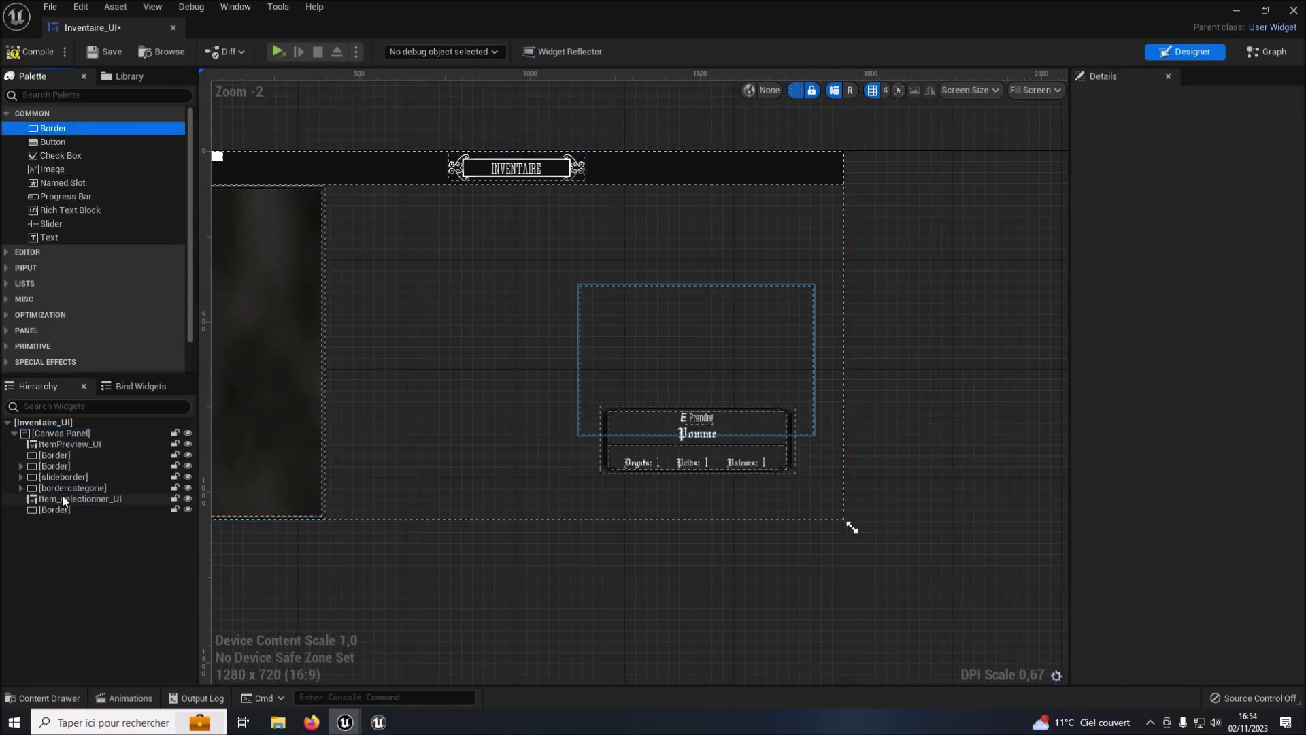
Drop the Border as variable Borderaction, tinted black (0,0,0) at 0.3 alpha.
{"action": "left_click_drag", "start_coordinate": [54, 431], "coordinate": [68, 505]}
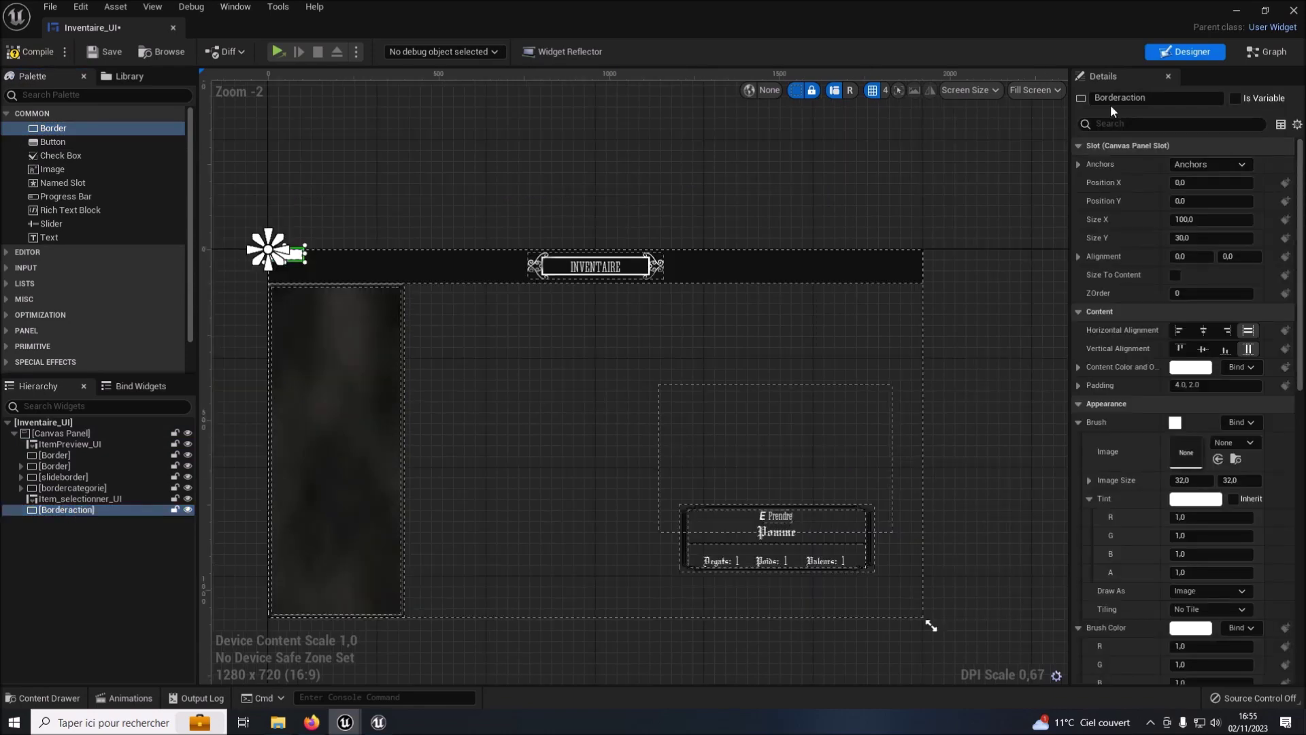
{"action": "left_click", "coordinate": [1236, 99]}
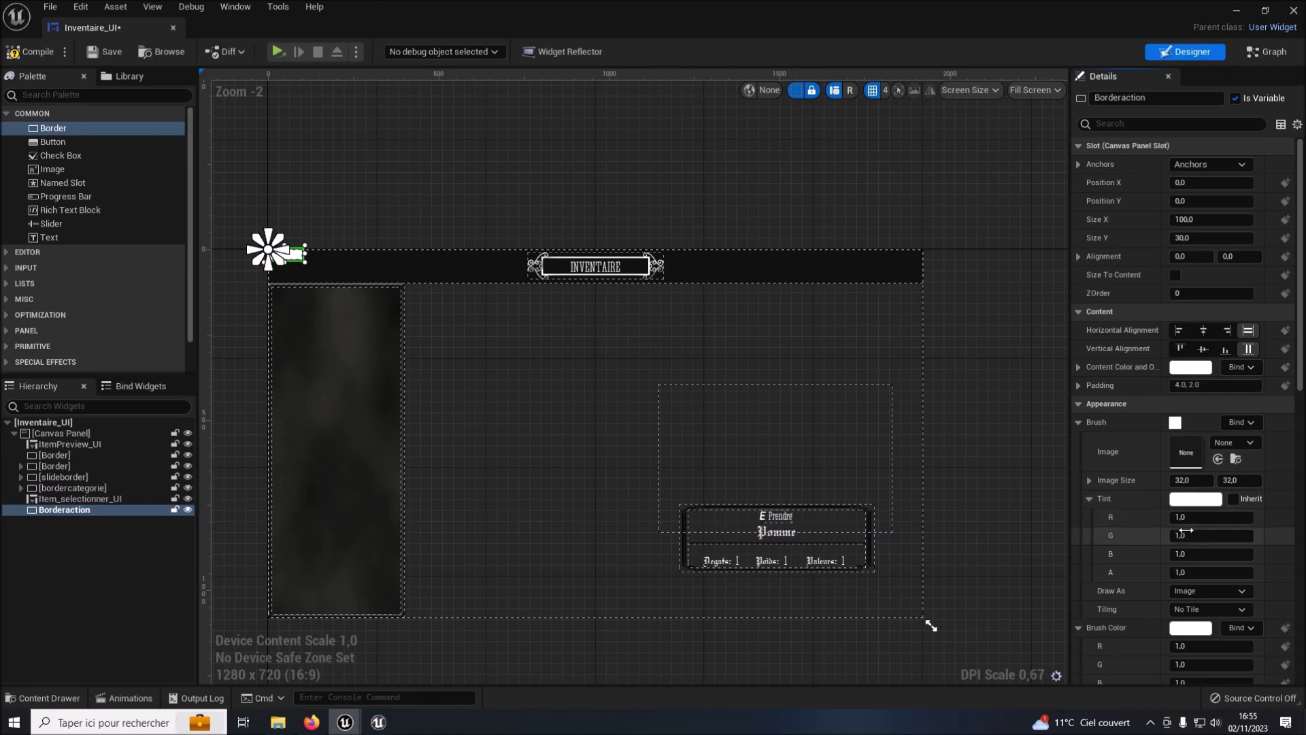
{"action": "scroll", "coordinate": [1186, 530], "scroll_direction": "down", "scroll_amount": 1}
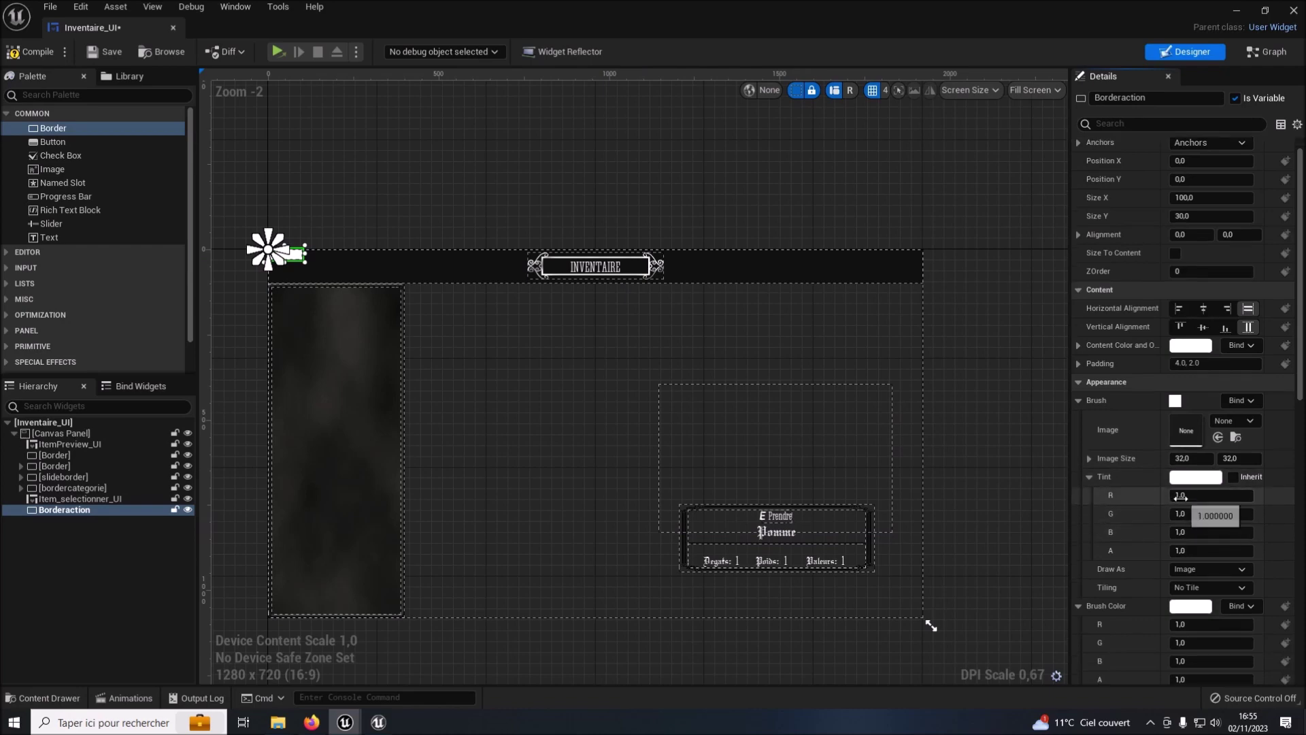
{"action": "left_click", "coordinate": [1181, 496]}
{"action": "type", "text": "0"}
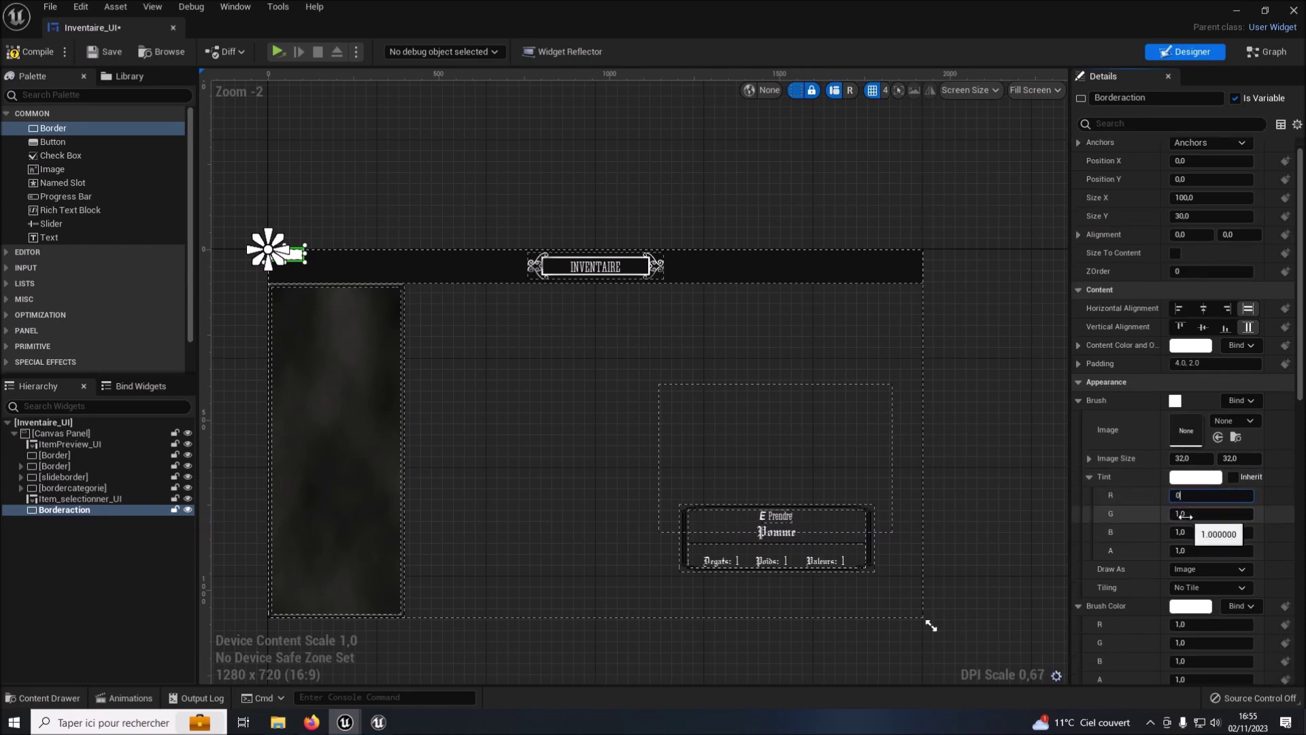
{"action": "left_click", "coordinate": [1186, 515]}
{"action": "type", "text": "0"}
{"action": "left_click", "coordinate": [1186, 532]}
{"action": "type", "text": "0"}
{"action": "left_click", "coordinate": [1186, 550]}
{"action": "key", "text": "Return"}
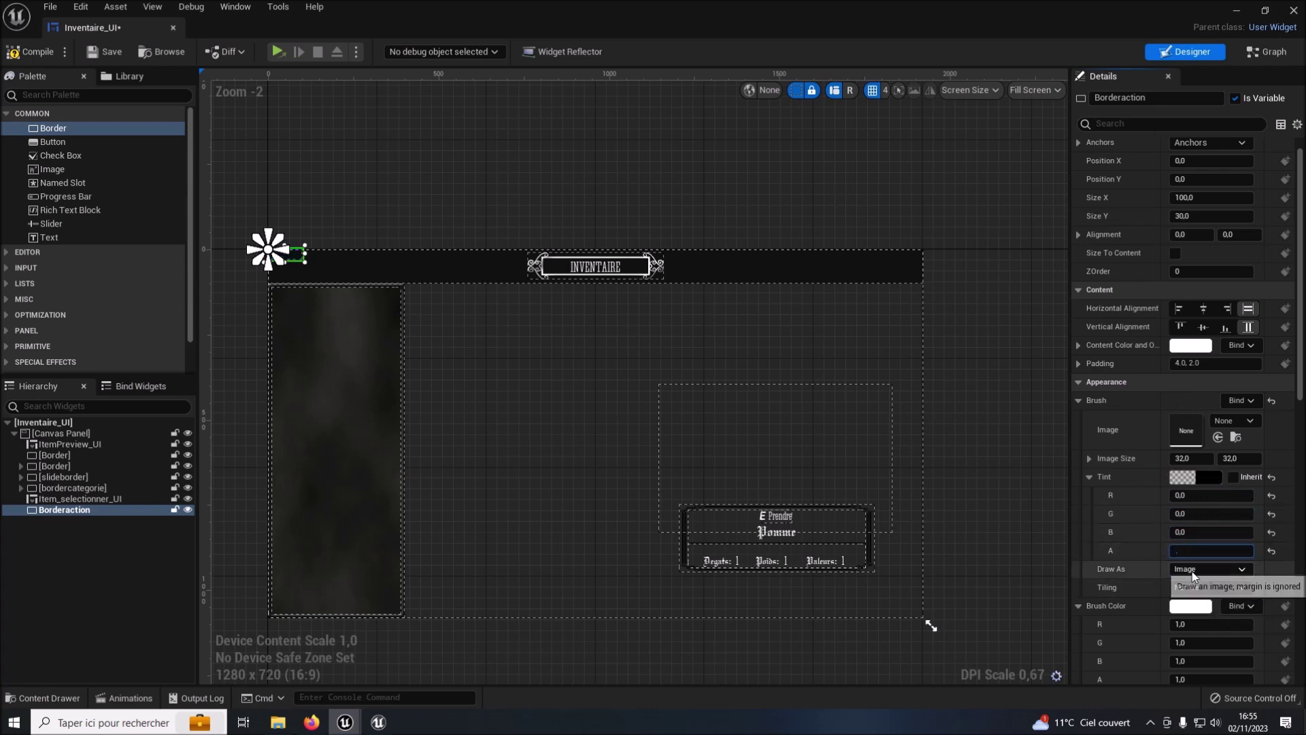
{"action": "type", "text": "0.3"}
{"action": "key", "text": "Return"}
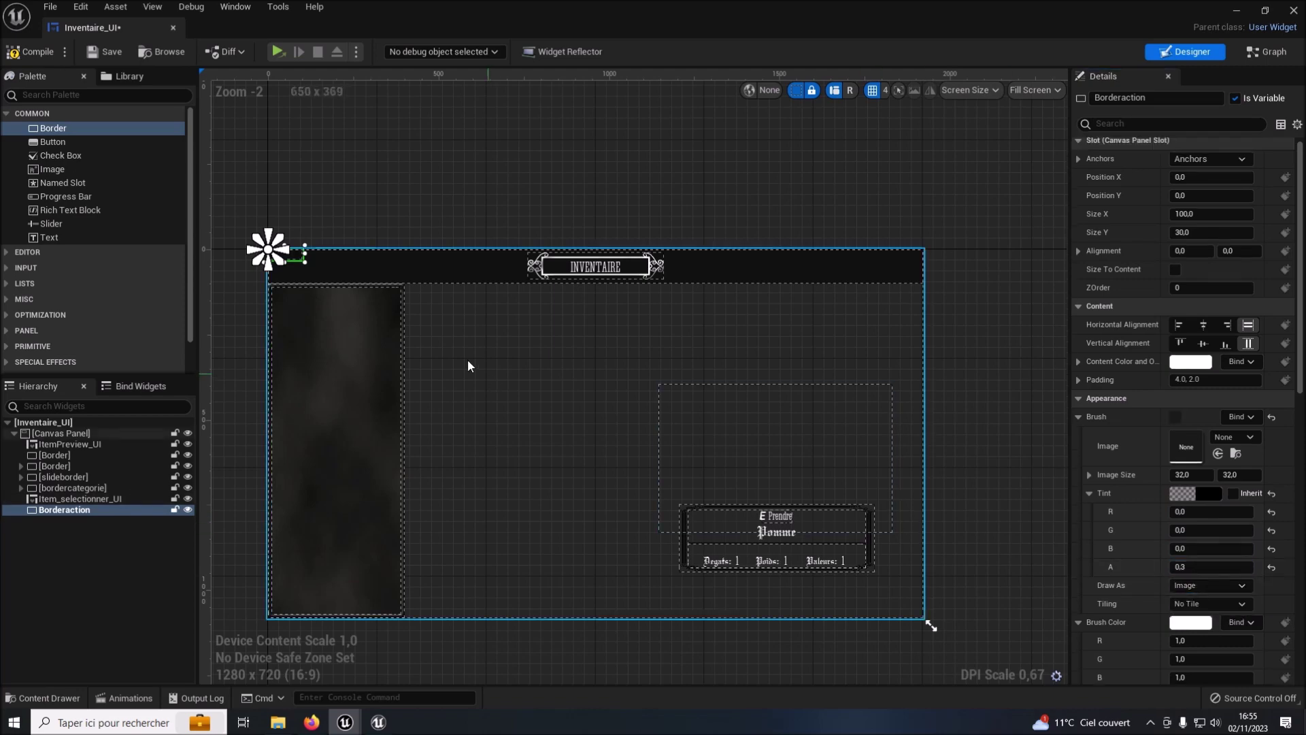
Move the Borderaction bar into the inventory panel and size it 600×60.
{"action": "mouse_move", "coordinate": [298, 257]}
{"action": "left_mouse_down"}
{"action": "mouse_move", "coordinate": [514, 460]}
{"action": "mouse_move", "coordinate": [866, 648]}
{"action": "left_mouse_up"}
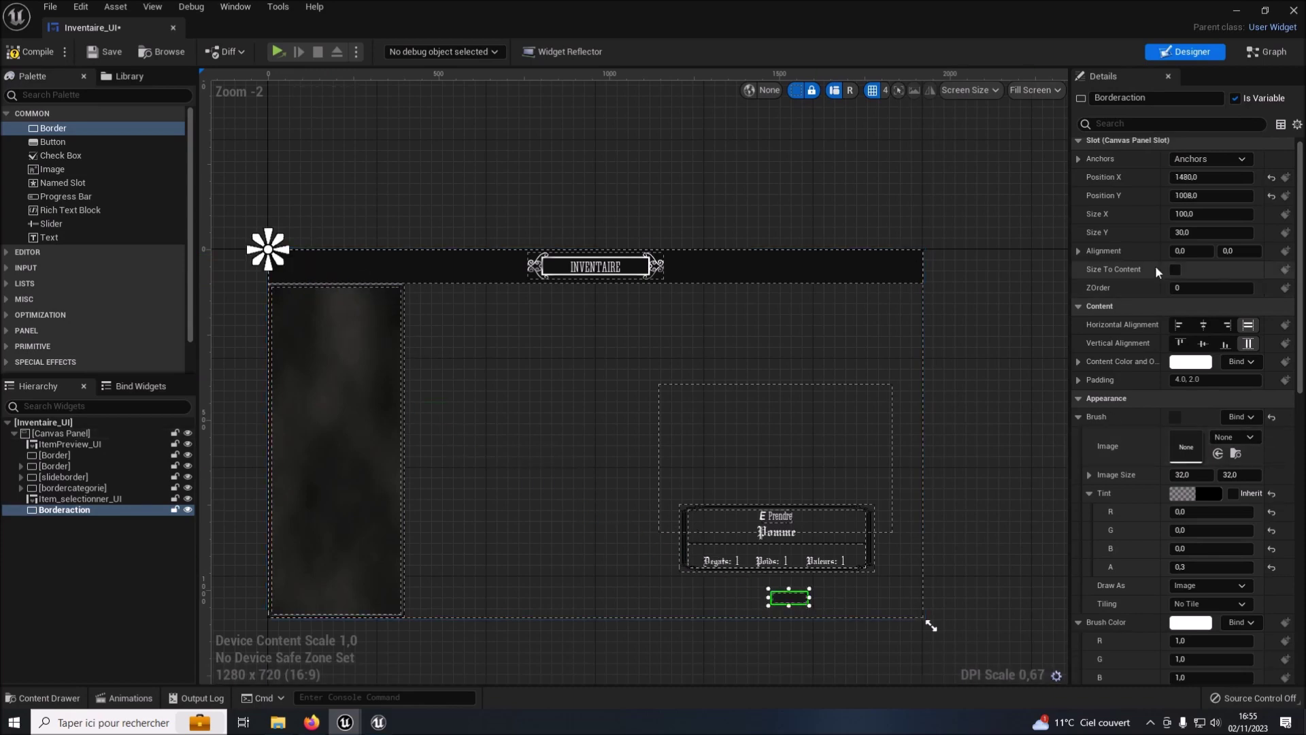
{"action": "left_click", "coordinate": [1185, 214]}
{"action": "type", "text": "600"}
{"action": "left_click", "coordinate": [1182, 234]}
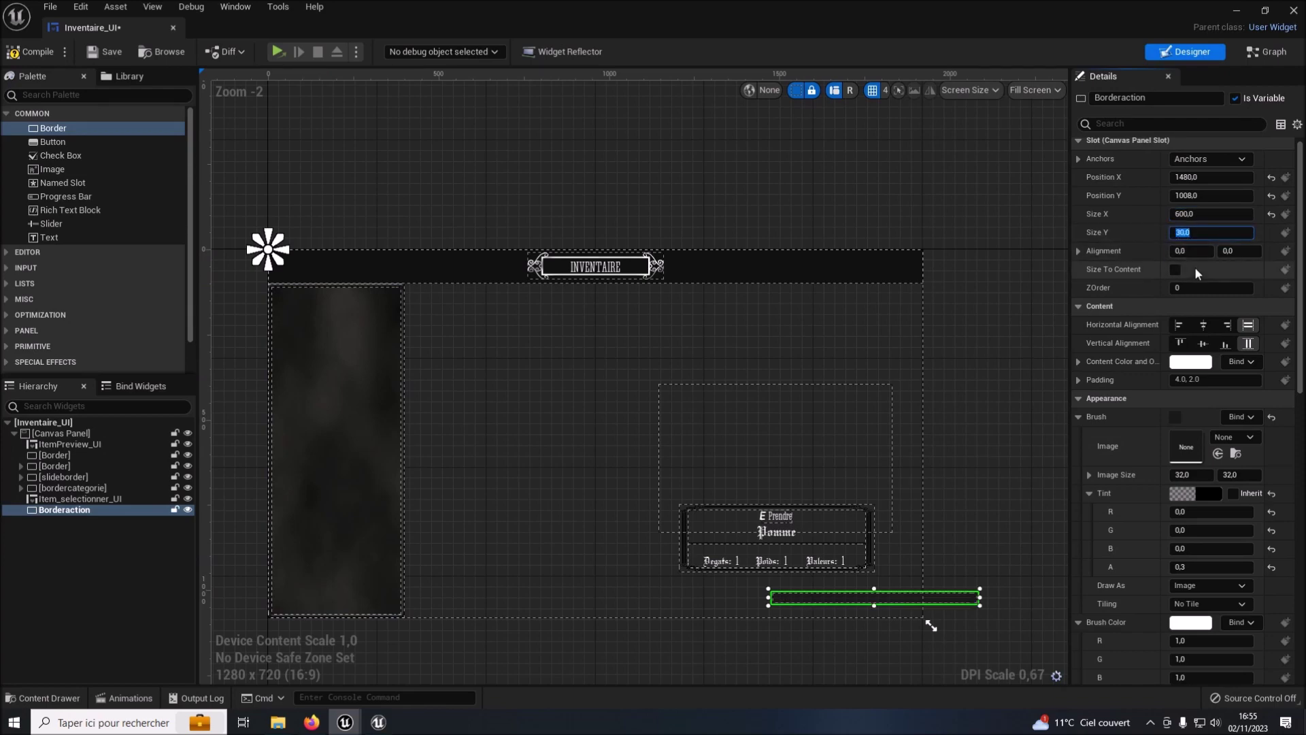
{"action": "type", "text": "60"}
{"action": "key", "text": "Return"}
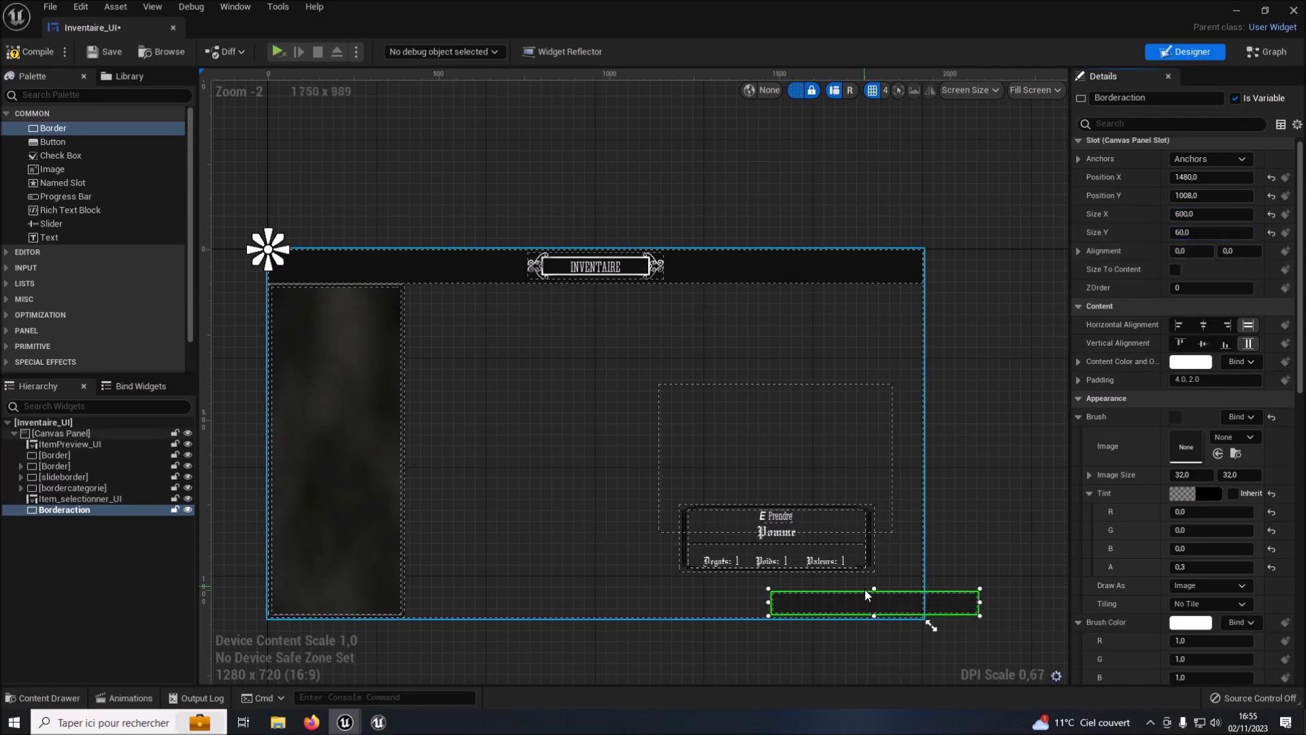
Anchor Borderaction bottom-right at position -770, -65.
{"action": "left_click_drag", "start_coordinate": [853, 597], "coordinate": [769, 589]}
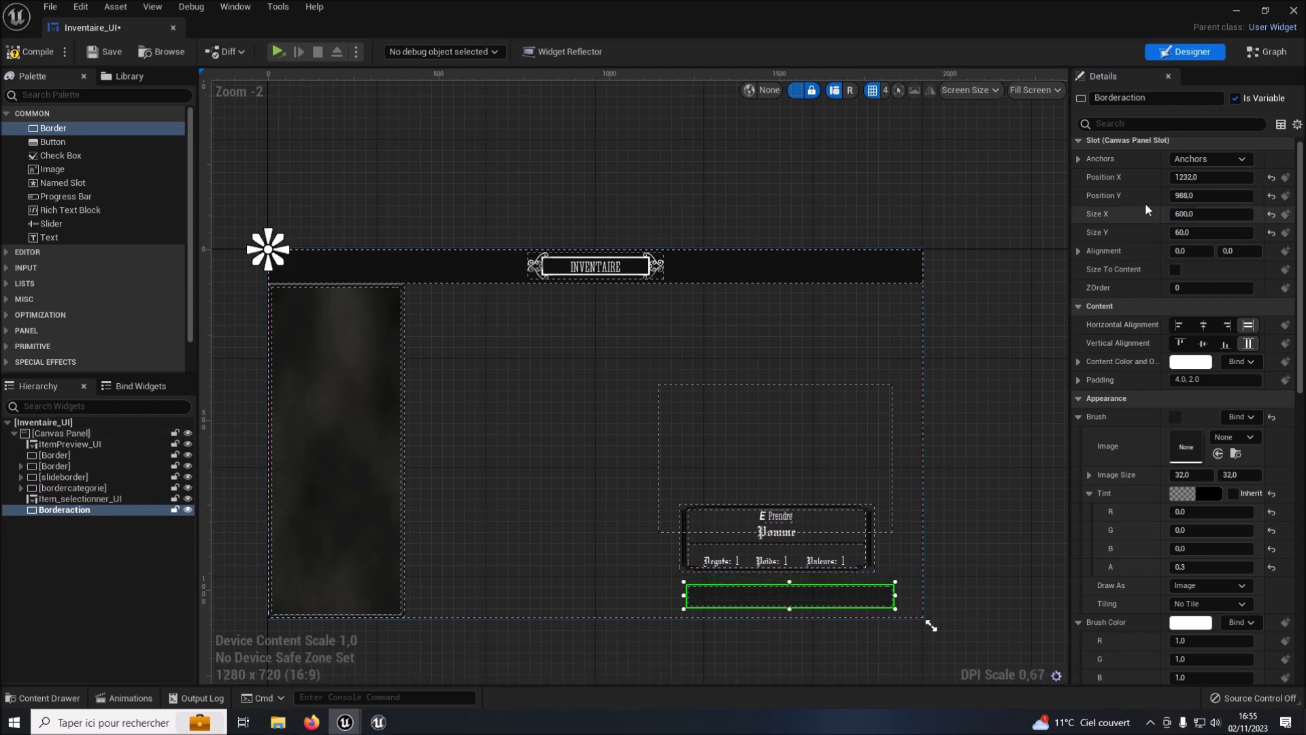
{"action": "left_click", "coordinate": [1231, 163]}
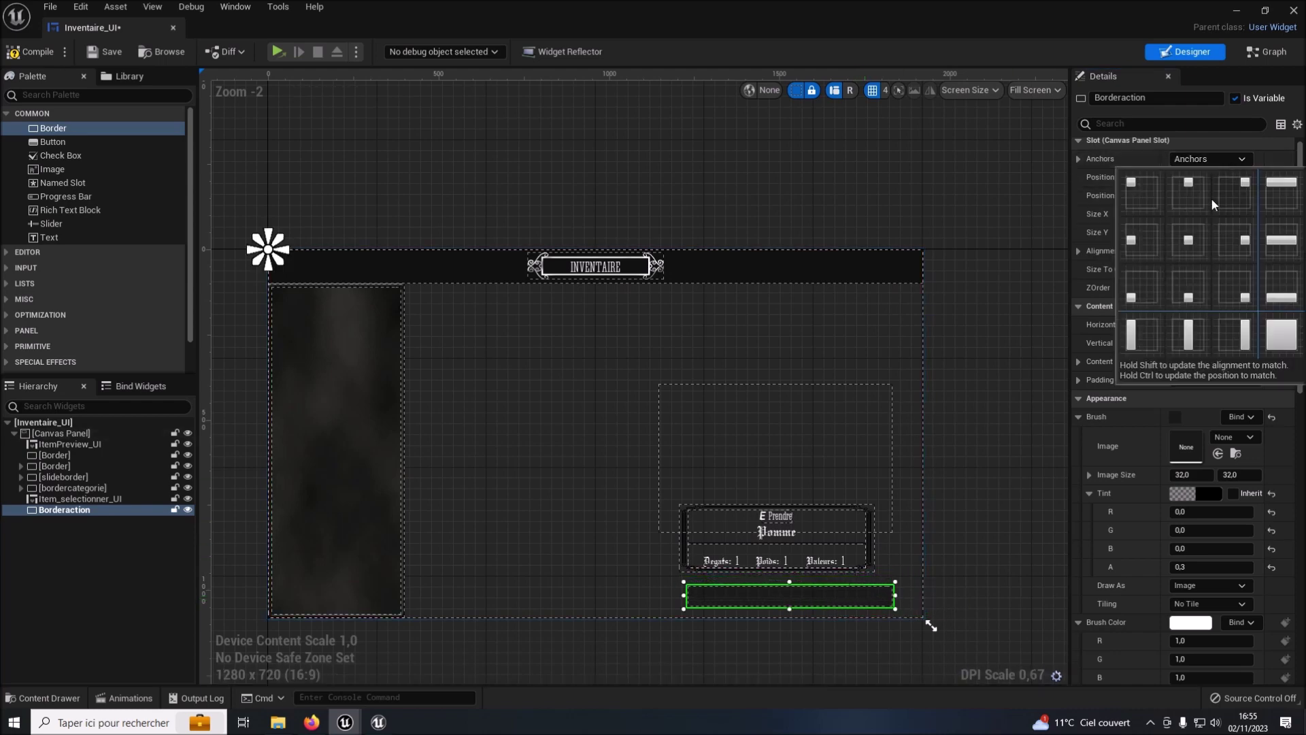
{"action": "left_click", "coordinate": [1234, 291]}
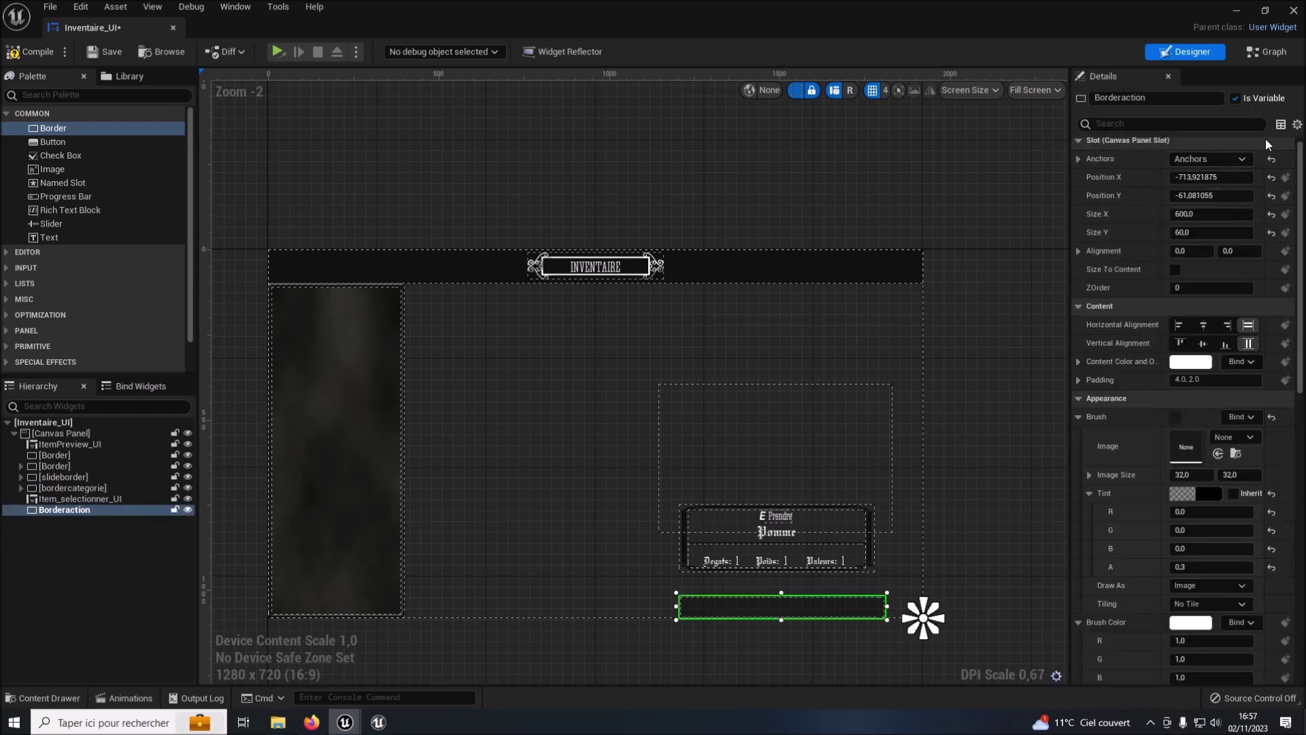
{"action": "left_click", "coordinate": [1225, 179]}
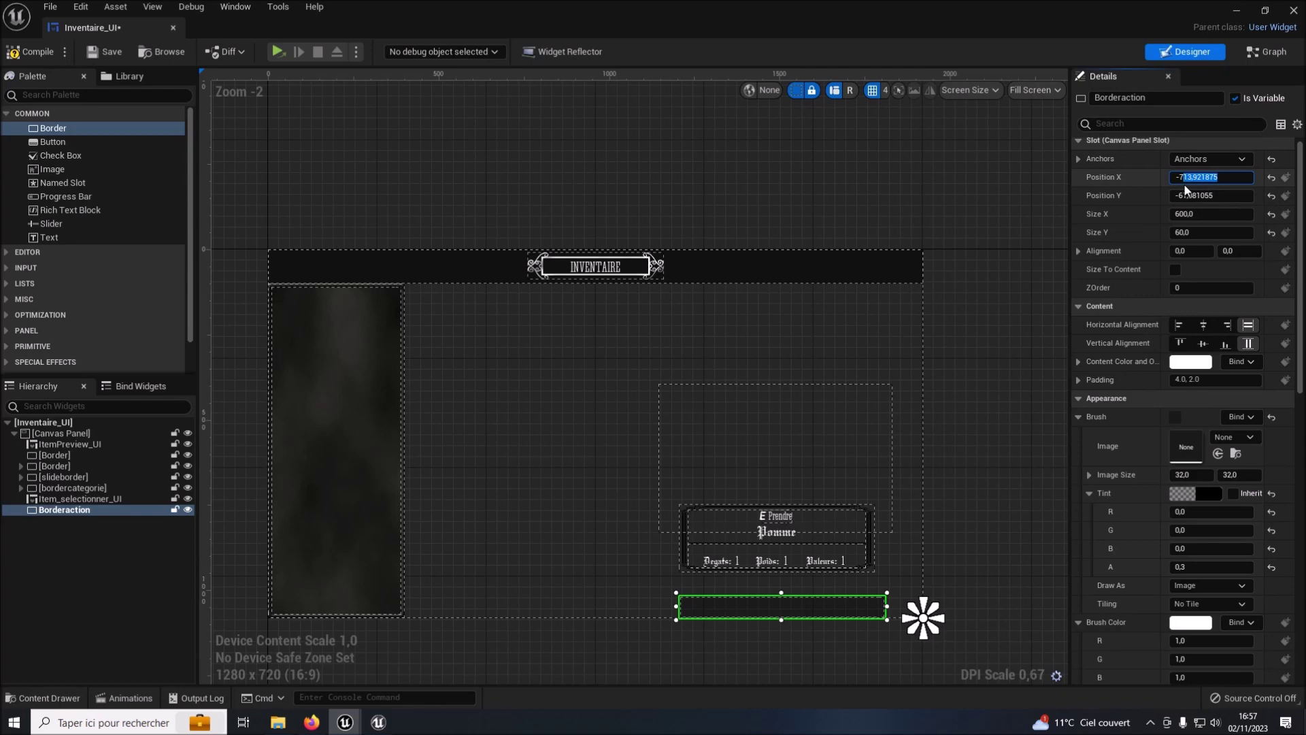
{"action": "type", "text": "-770"}
{"action": "left_click", "coordinate": [1191, 195]}
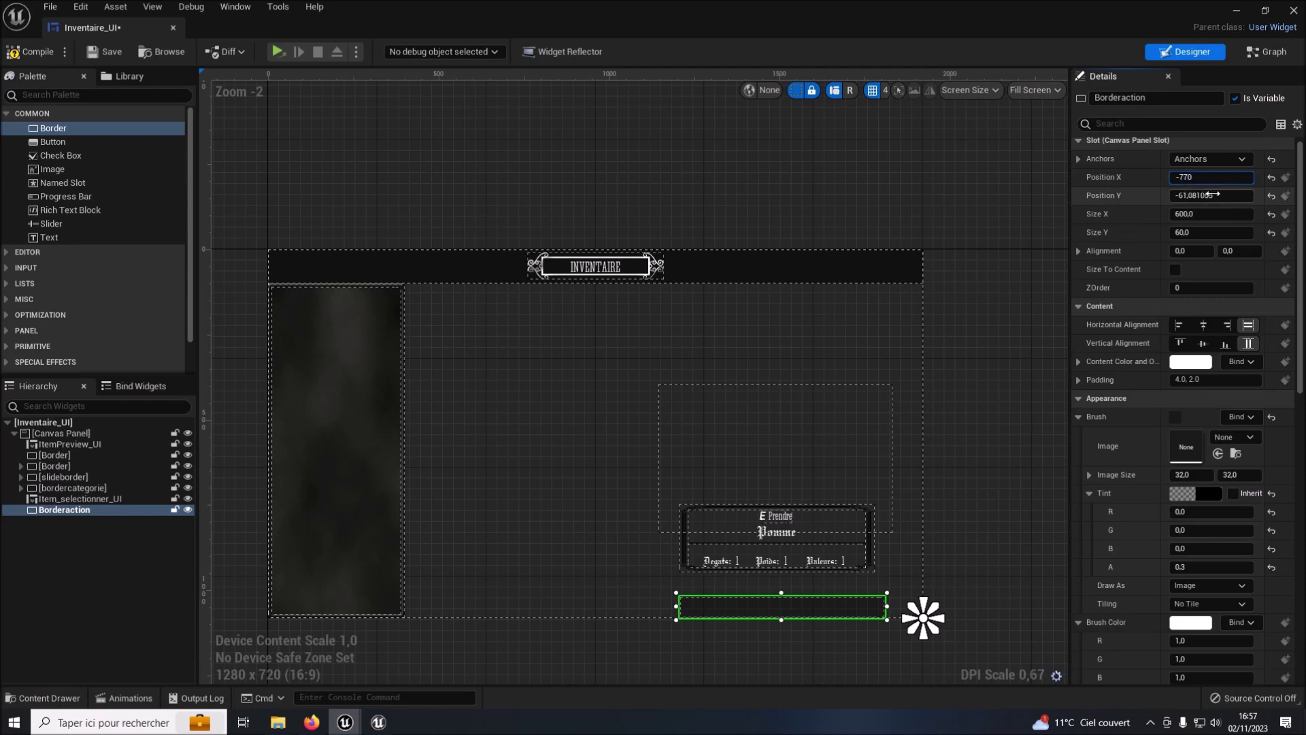
{"action": "double_click", "coordinate": [1191, 195]}
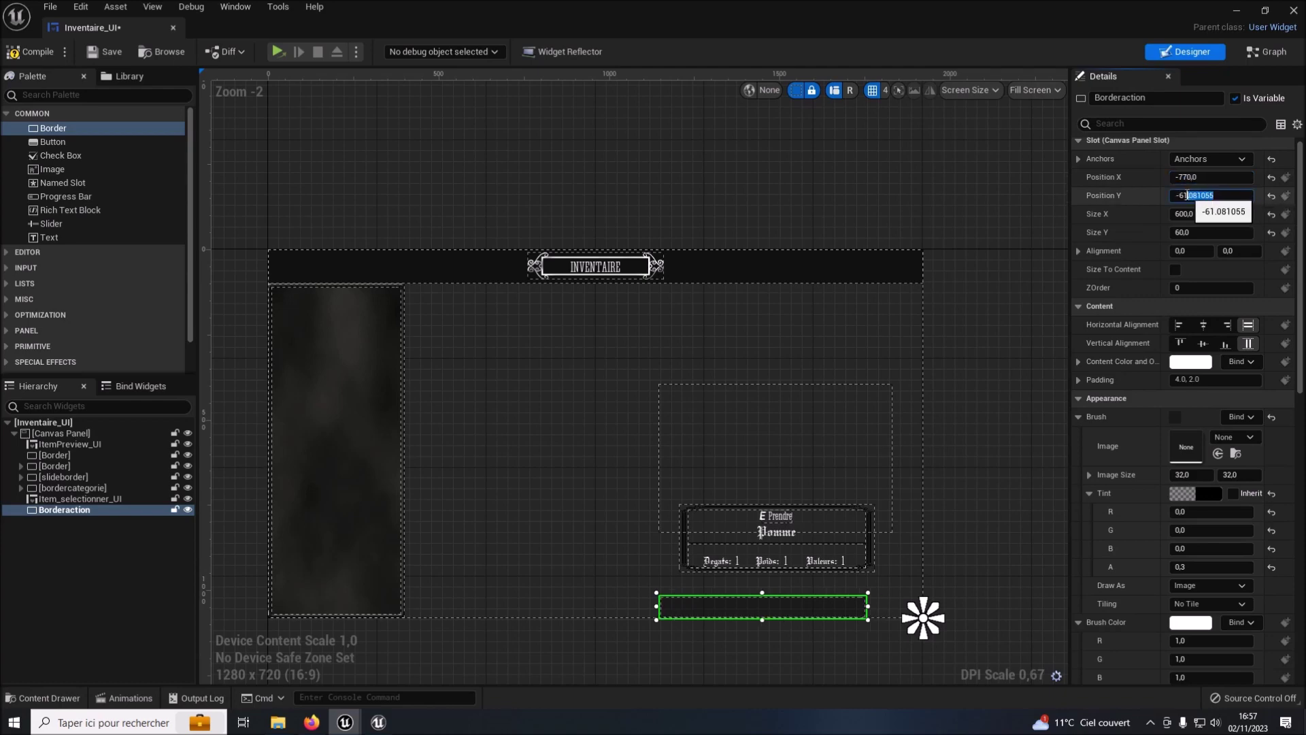
{"action": "left_click_drag", "start_coordinate": [1188, 195], "coordinate": [1182, 196]}
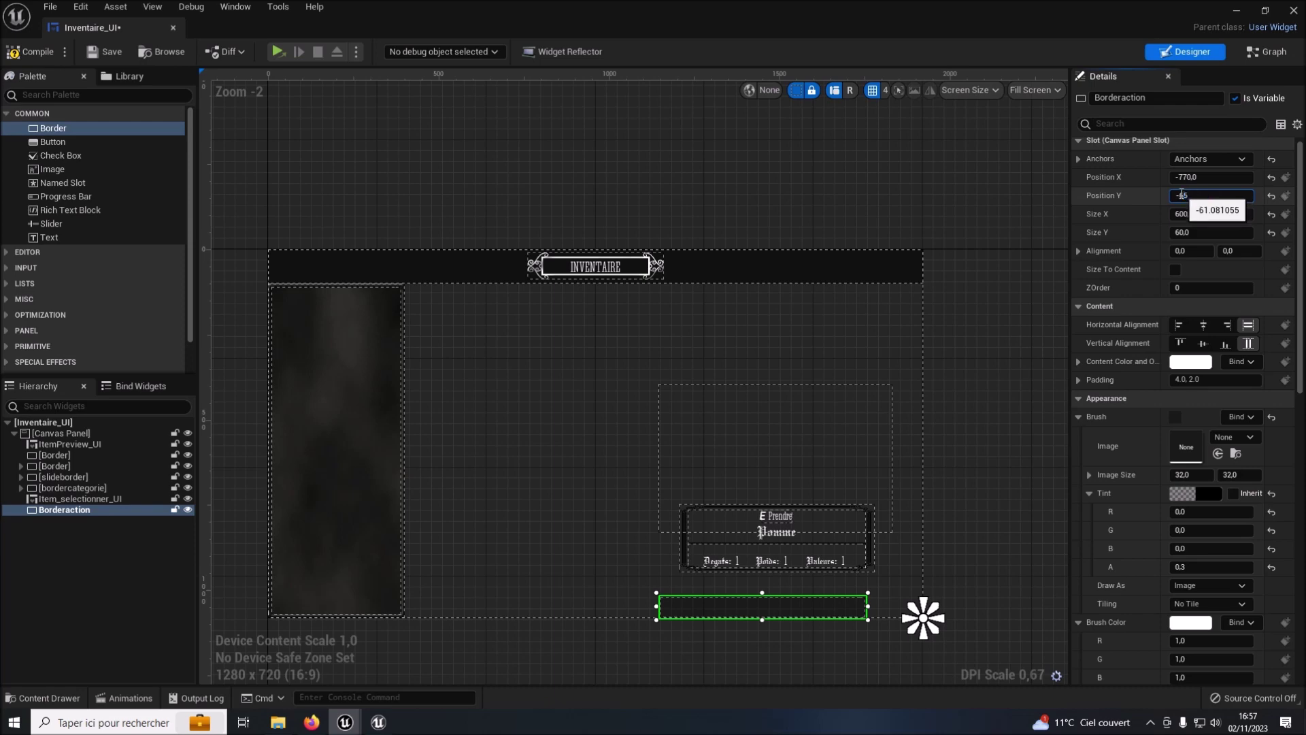
{"action": "key", "text": "Return"}
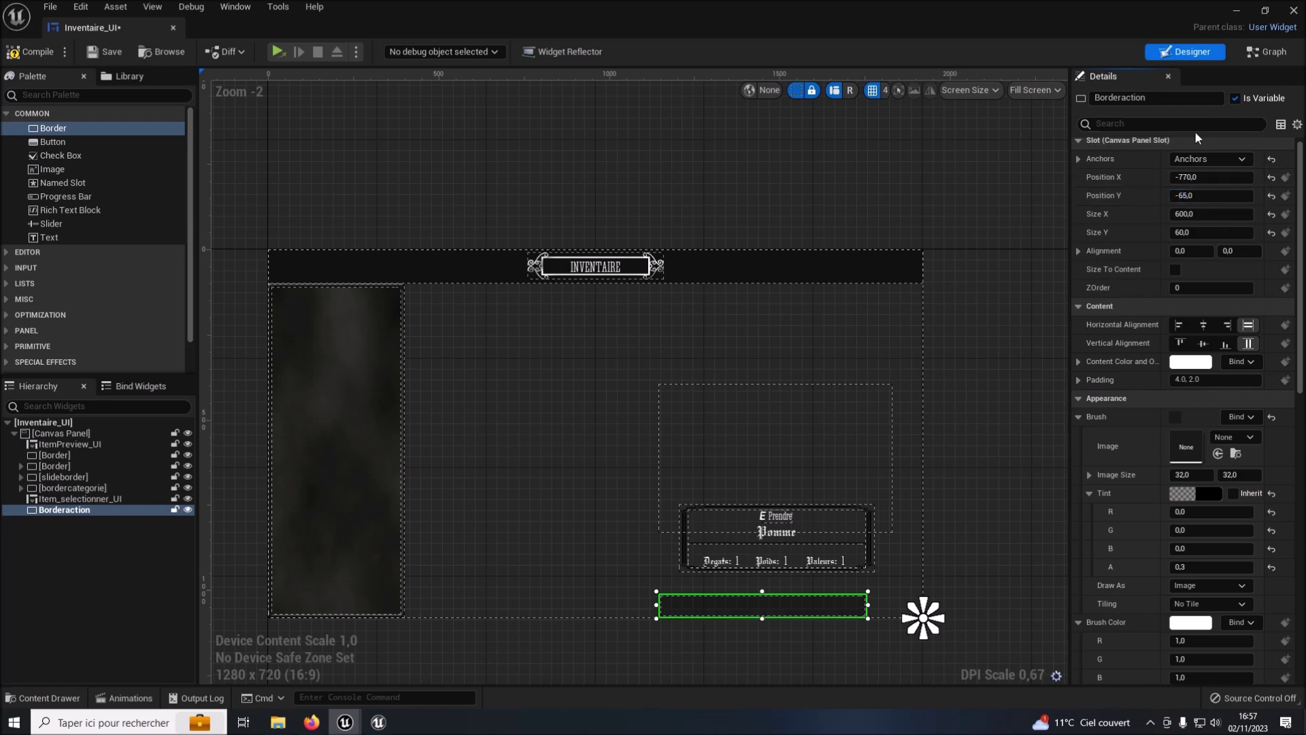
{"action": "left_click", "coordinate": [777, 459]}
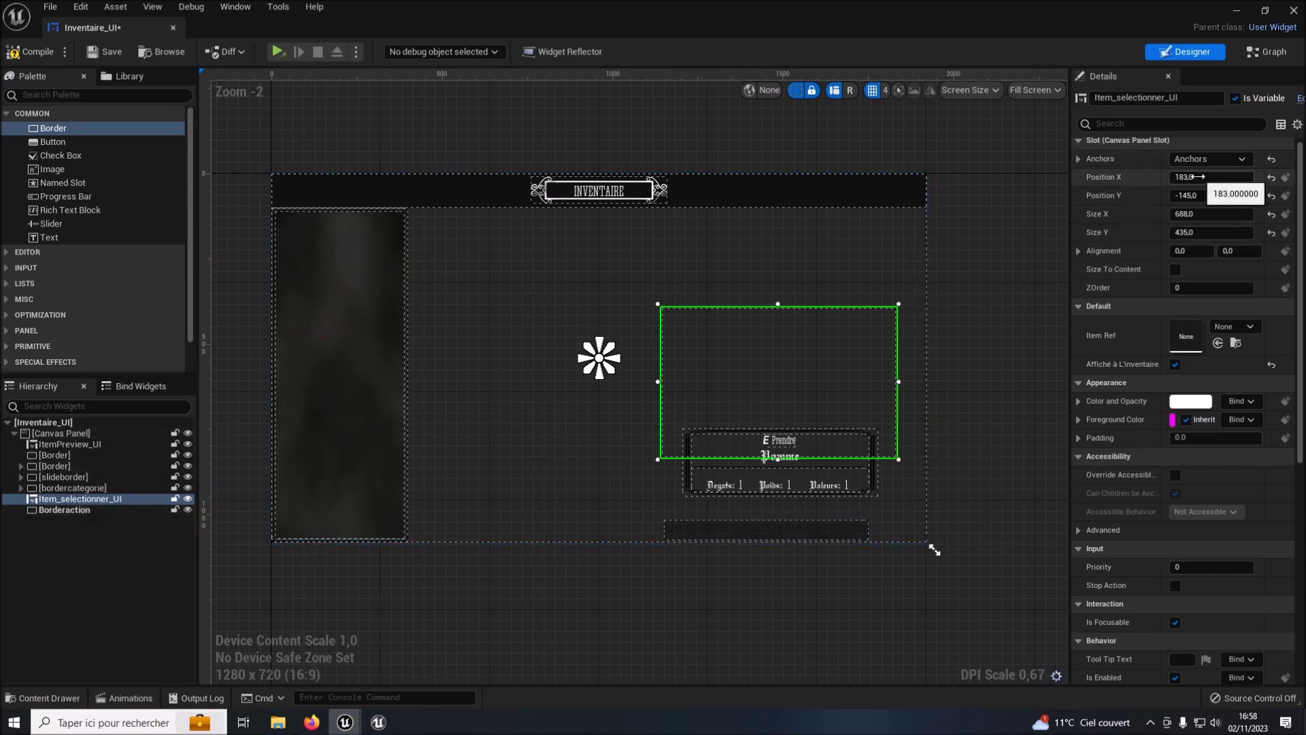
Move Item_selectionner_UI to position X 143, Y -85.
{"action": "left_click", "coordinate": [1181, 177]}
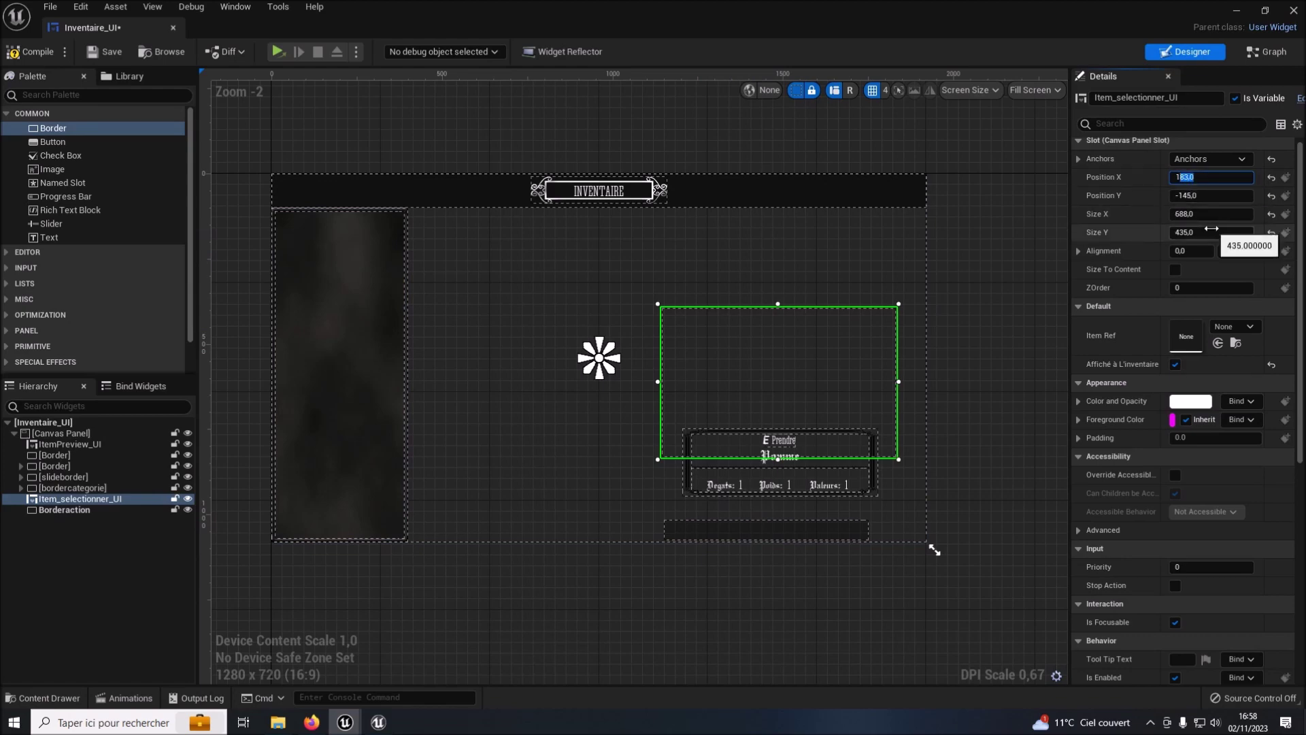
{"action": "type", "text": "143"}
{"action": "key", "text": "Return"}
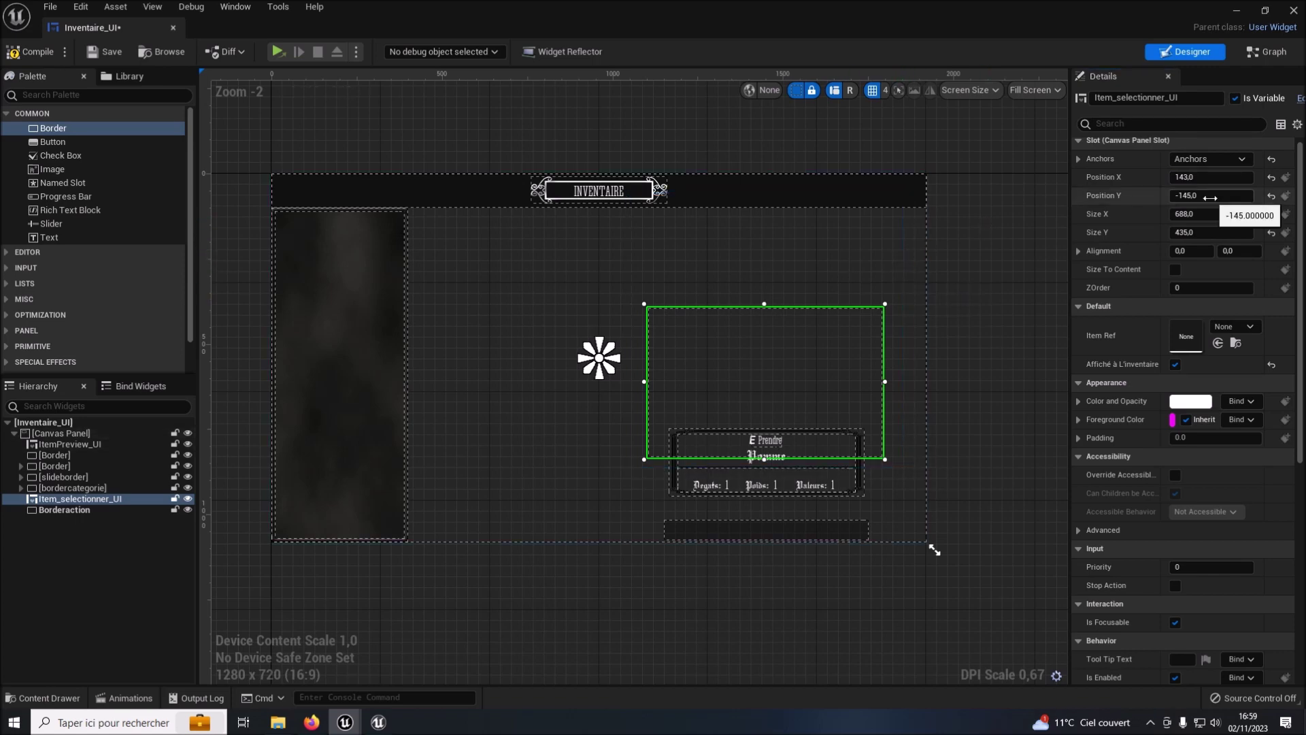
{"action": "double_click", "coordinate": [1182, 198]}
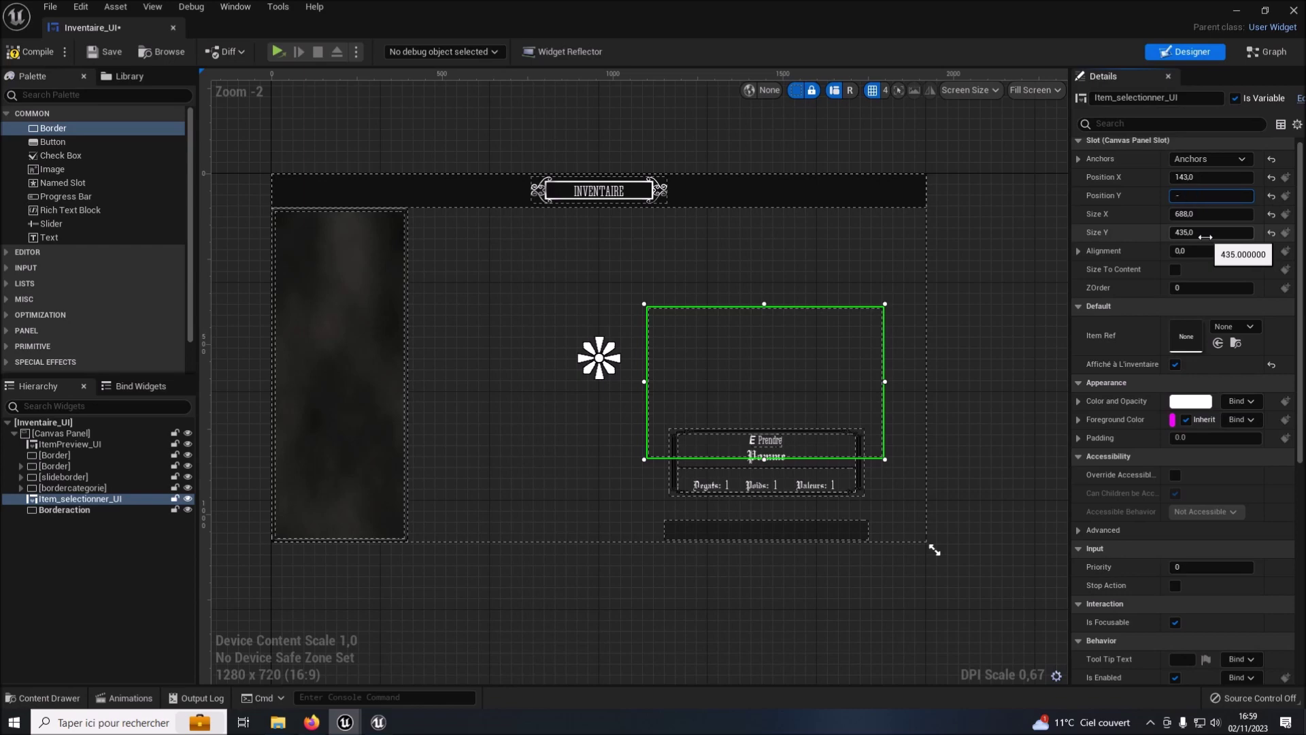
{"action": "type", "text": "85"}
{"action": "key", "text": "Return"}
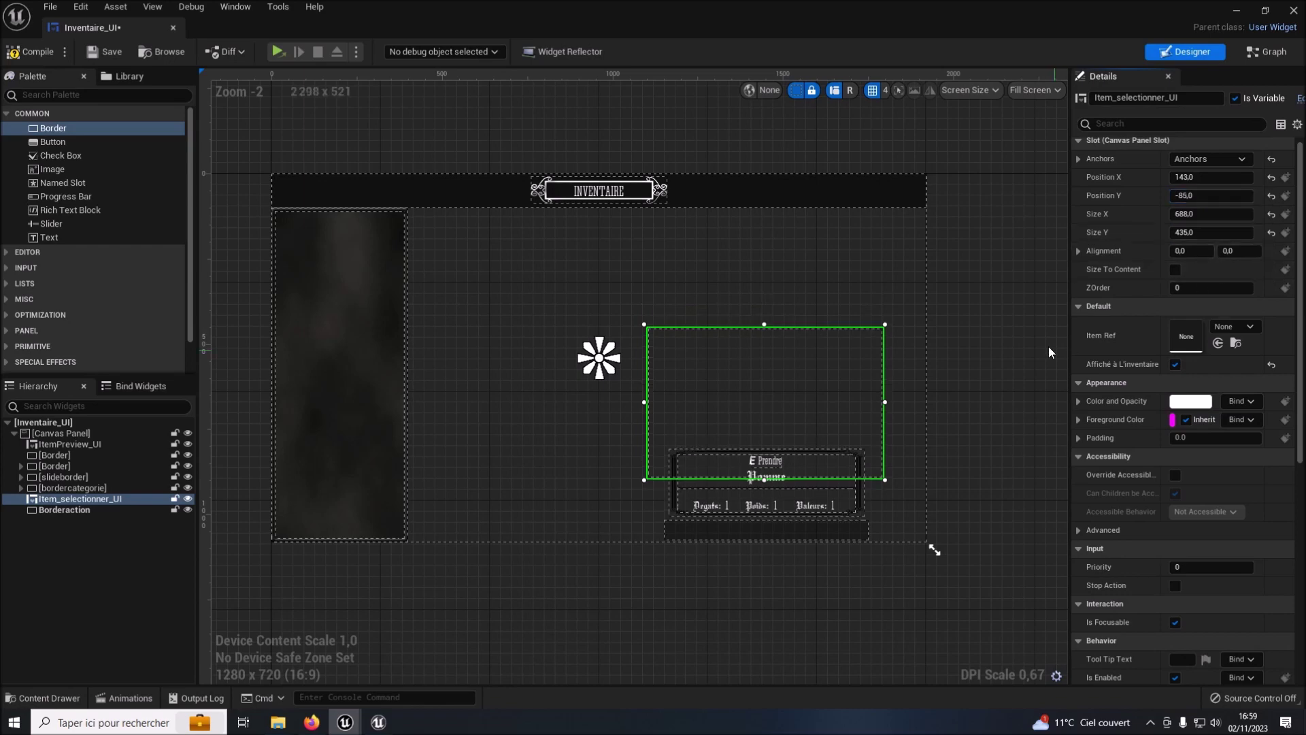
{"action": "scroll", "coordinate": [712, 460], "scroll_direction": "up", "scroll_amount": 2}
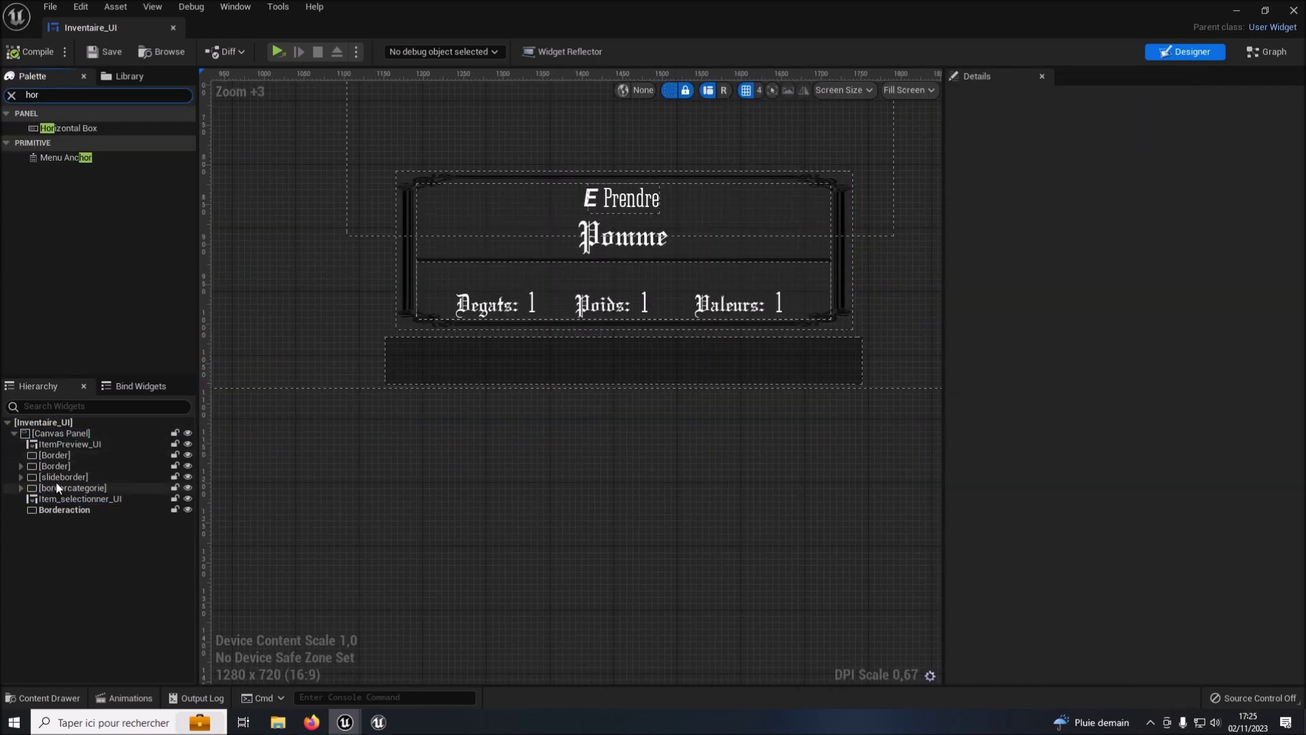
Nest two Horizontal Boxes inside Borderaction and add a Size Box to the inner one.
{"action": "left_click_drag", "start_coordinate": [68, 127], "coordinate": [66, 511]}
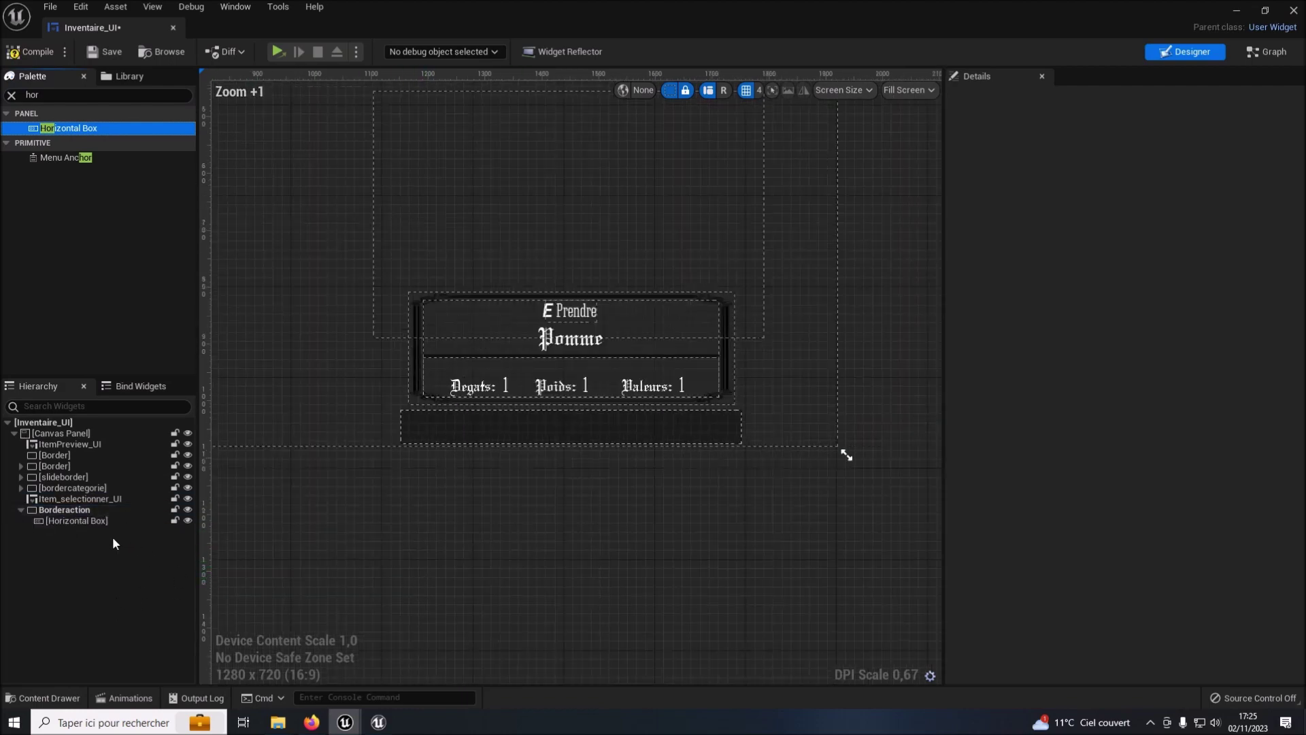
{"action": "left_click", "coordinate": [95, 521]}
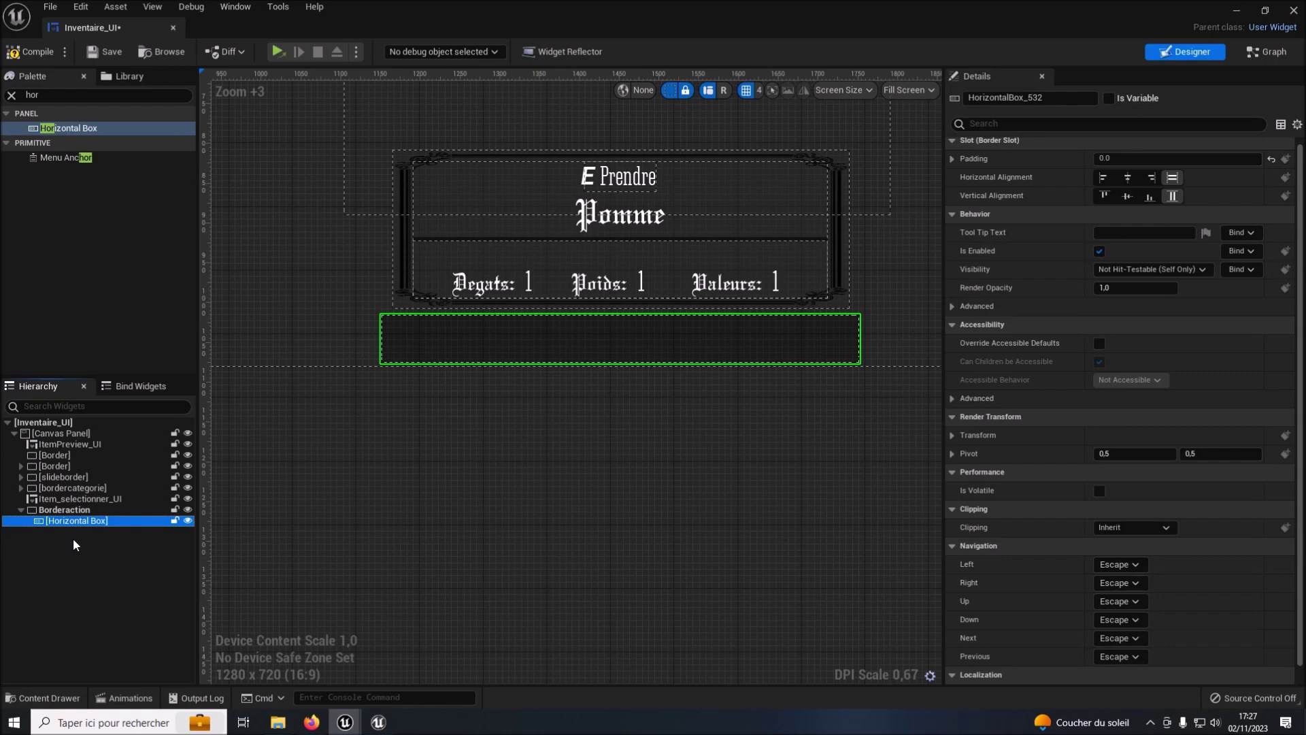
{"action": "mouse_move", "coordinate": [67, 133]}
{"action": "left_mouse_down"}
{"action": "mouse_move", "coordinate": [51, 156]}
{"action": "mouse_move", "coordinate": [69, 524]}
{"action": "left_mouse_up"}
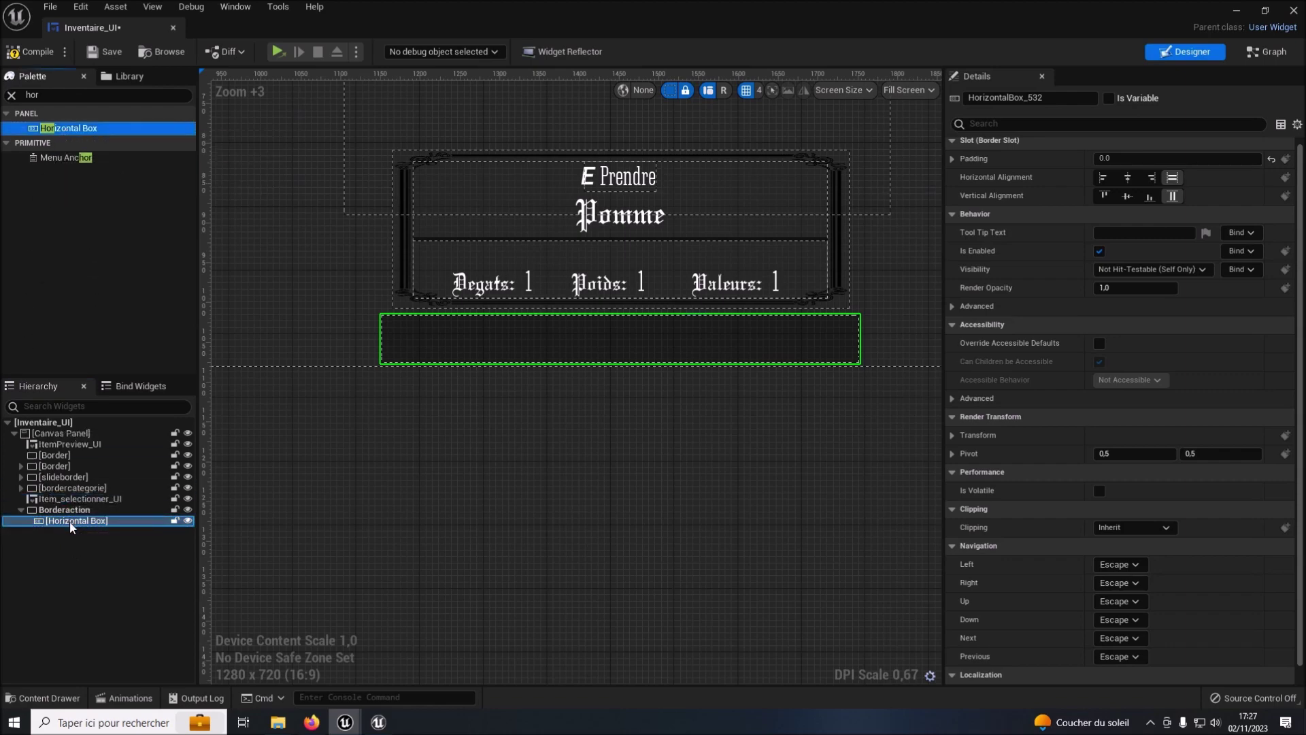
{"action": "left_click_drag", "start_coordinate": [71, 526], "coordinate": [72, 527]}
{"action": "type", "text": "size"}
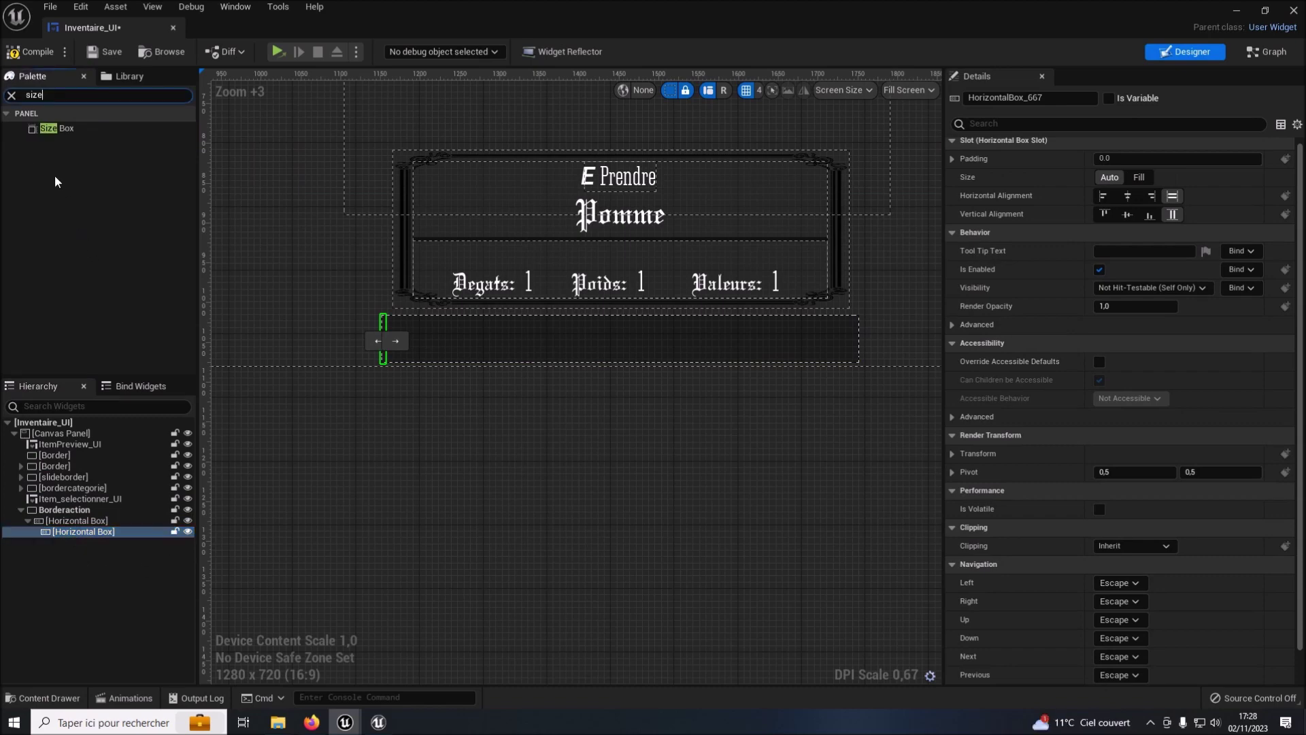
{"action": "mouse_move", "coordinate": [45, 129]}
{"action": "left_mouse_down"}
{"action": "mouse_move", "coordinate": [20, 475]}
{"action": "mouse_move", "coordinate": [85, 535]}
{"action": "left_mouse_up"}
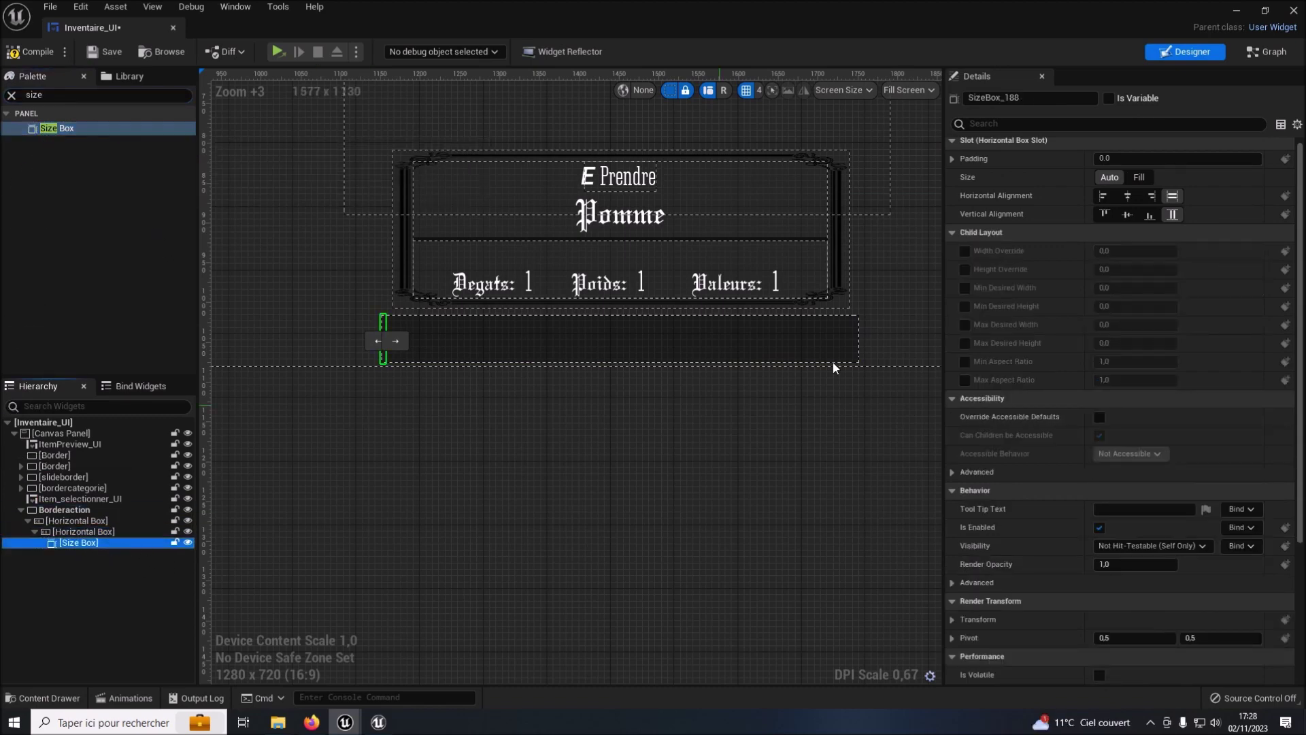
Override the Size Box width and height to 60, then add a Border inside it.
{"action": "left_click", "coordinate": [965, 250]}
{"action": "left_click", "coordinate": [965, 269]}
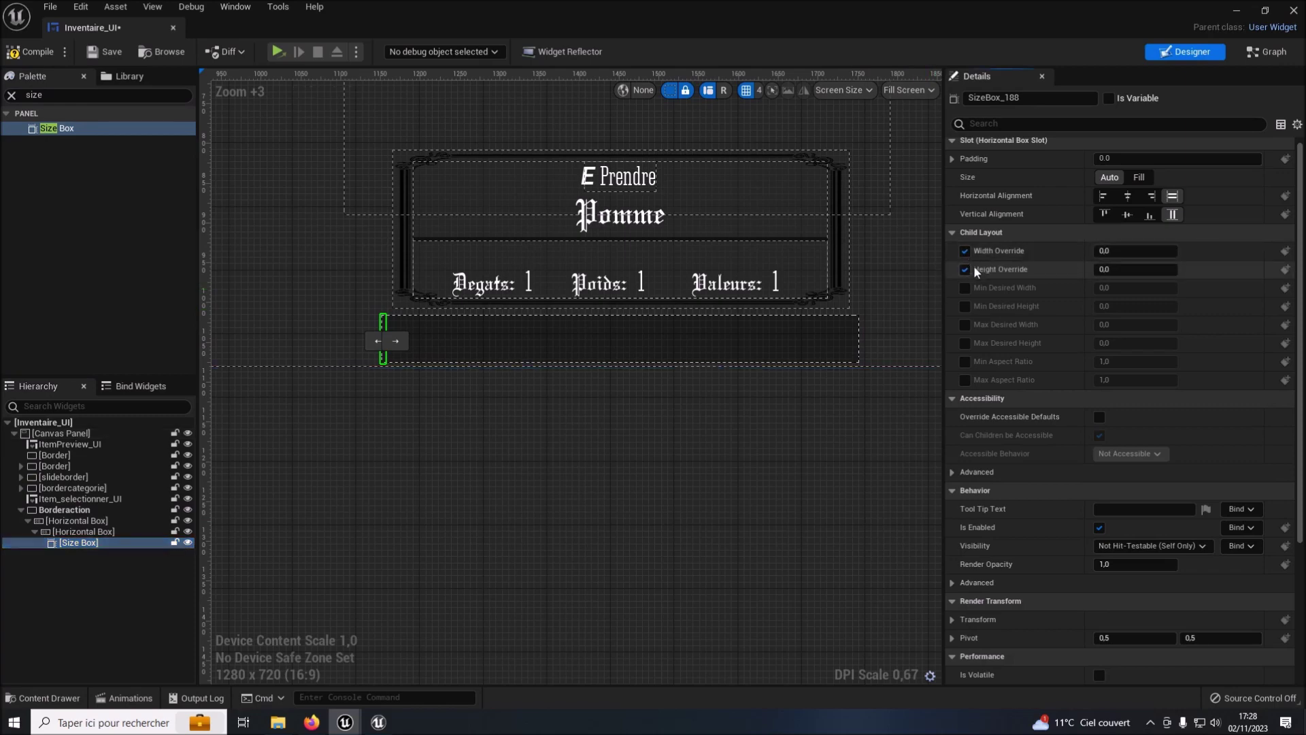
{"action": "left_click", "coordinate": [1105, 250]}
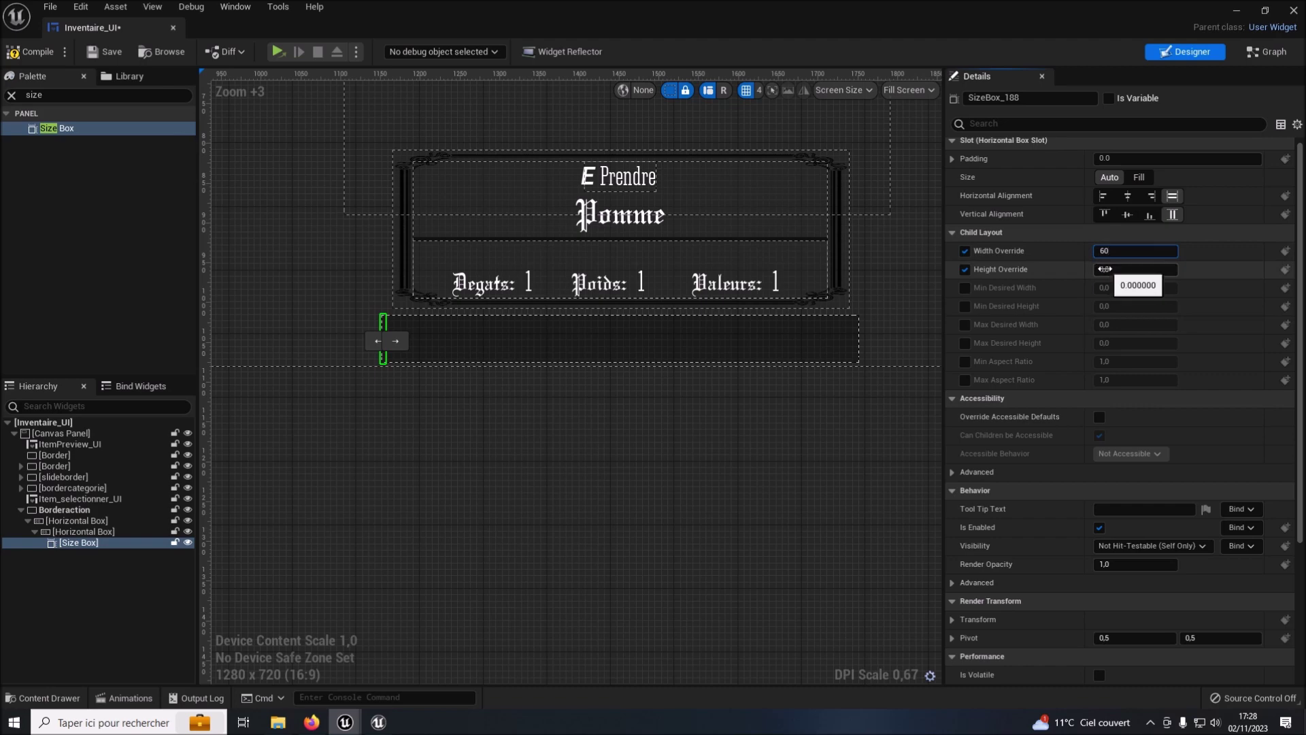
{"action": "left_click", "coordinate": [1106, 269]}
{"action": "type", "text": "60"}
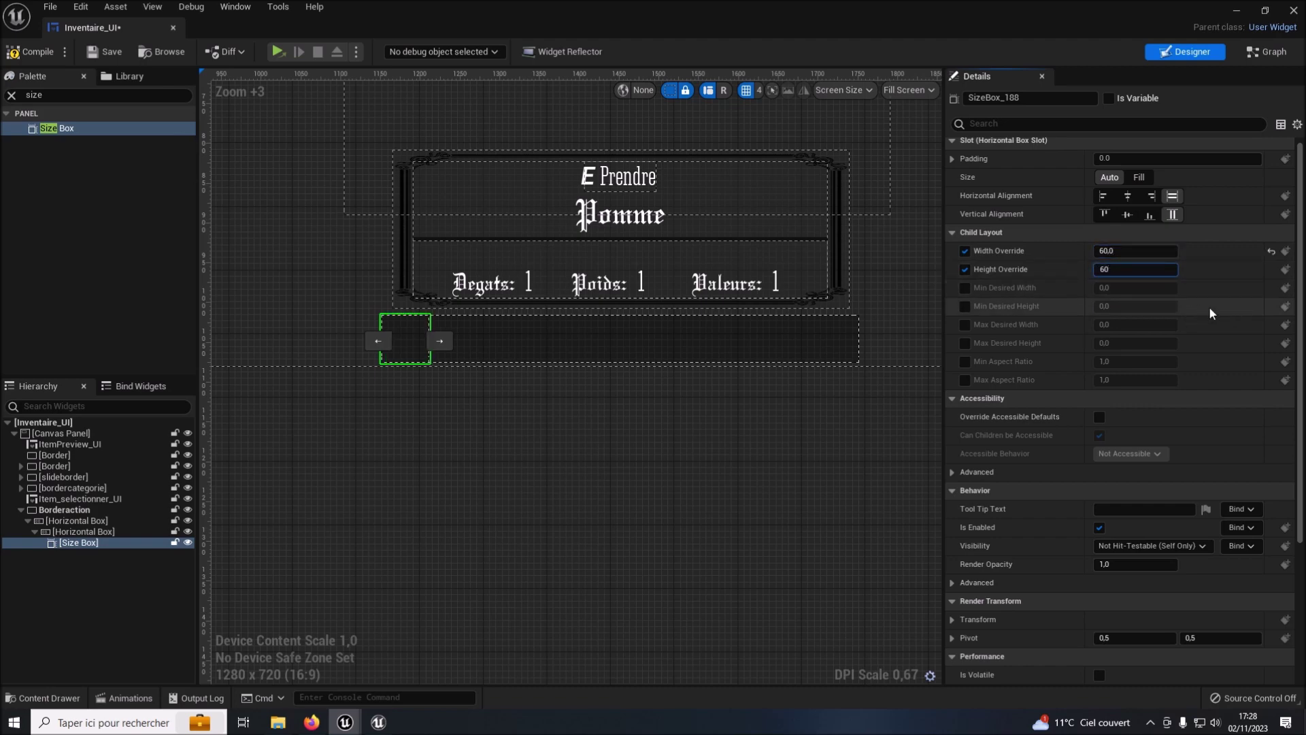
{"action": "key", "text": "Return"}
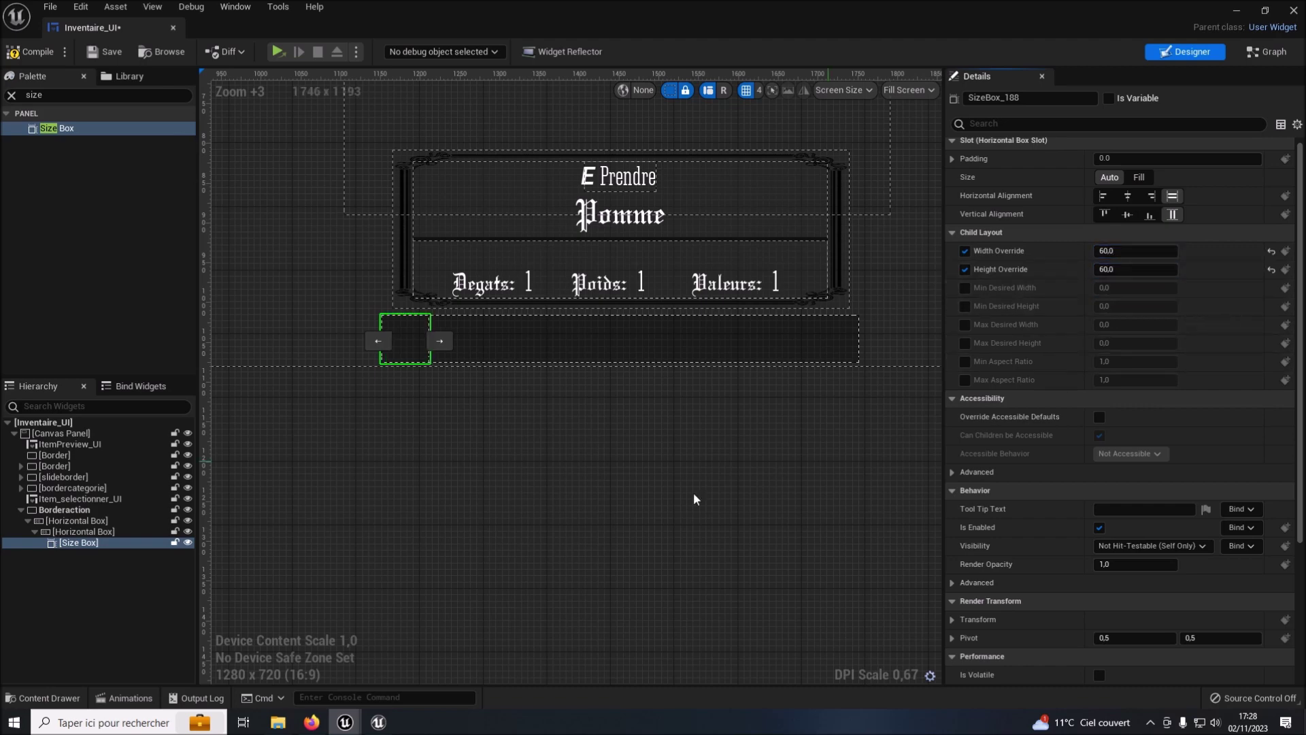
{"action": "left_click_drag", "start_coordinate": [54, 128], "coordinate": [86, 550]}
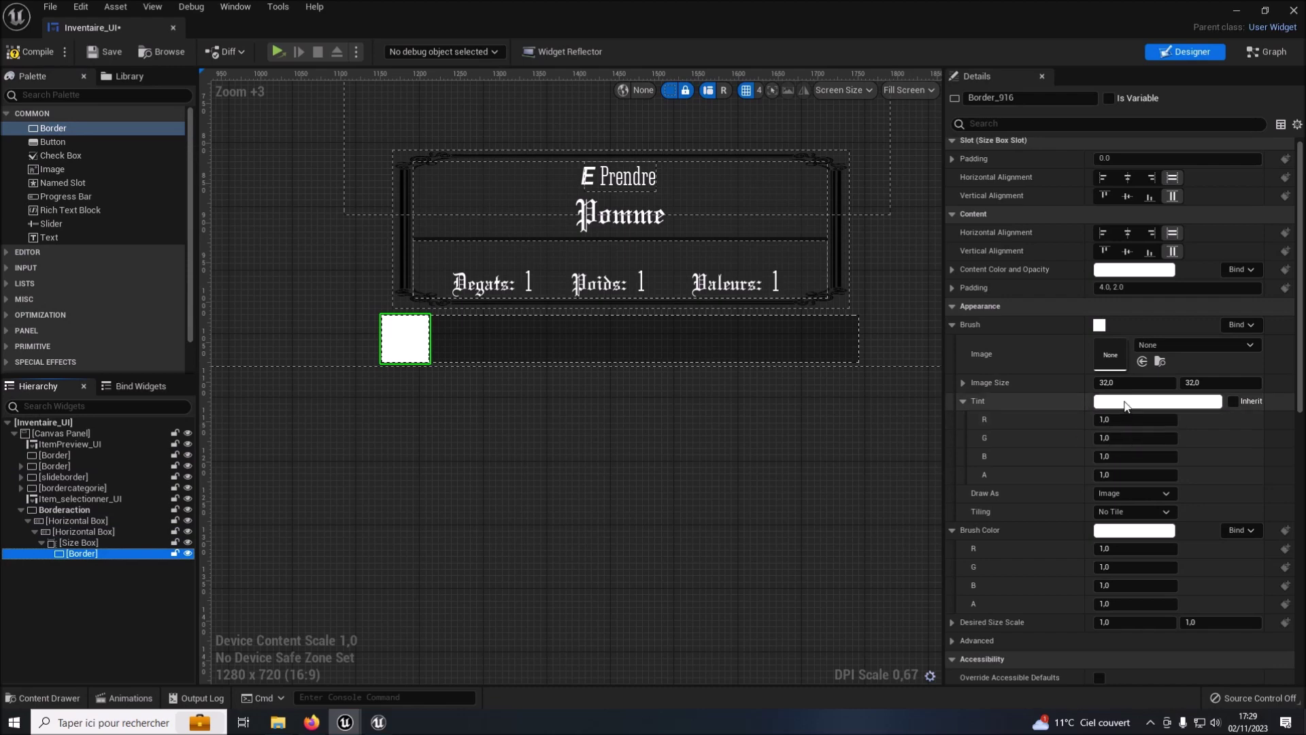
Set the Size Box border's Brush Tint to black.
{"action": "left_click", "coordinate": [1125, 405]}
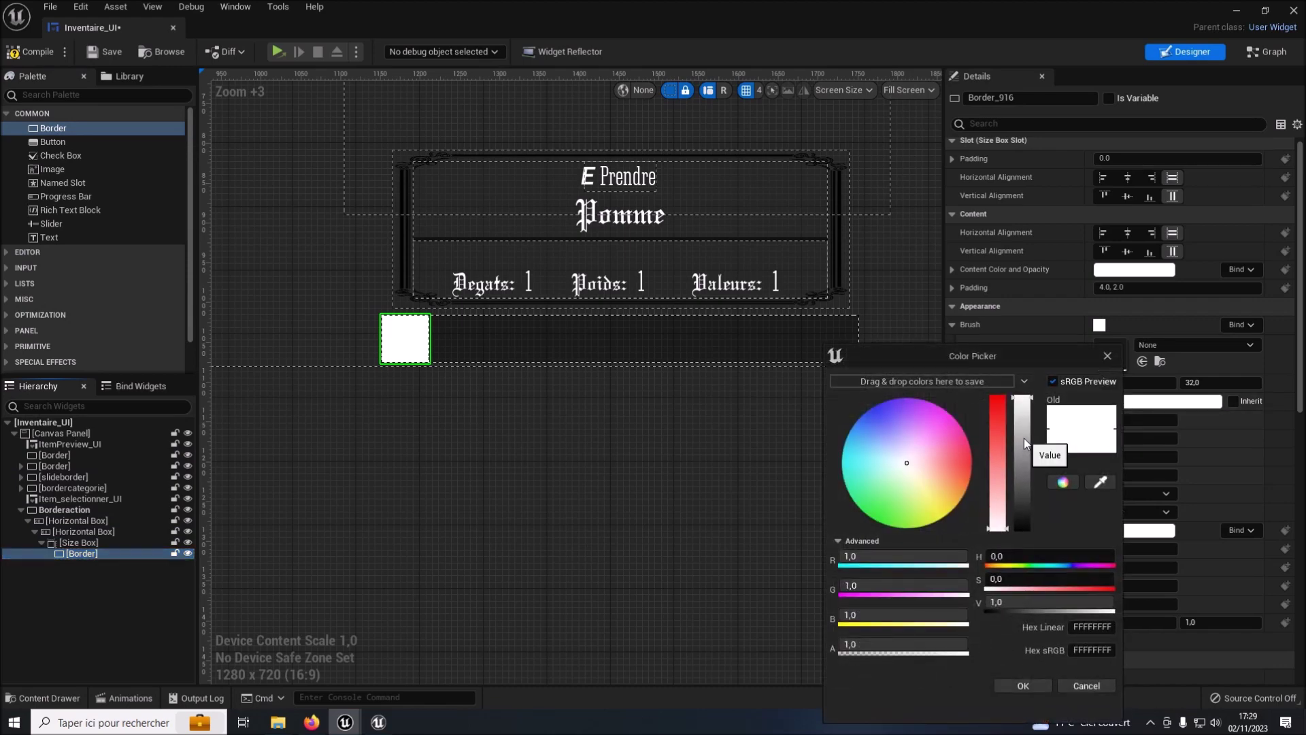
{"action": "left_click_drag", "start_coordinate": [1025, 442], "coordinate": [1024, 630]}
{"action": "left_click", "coordinate": [1023, 686]}
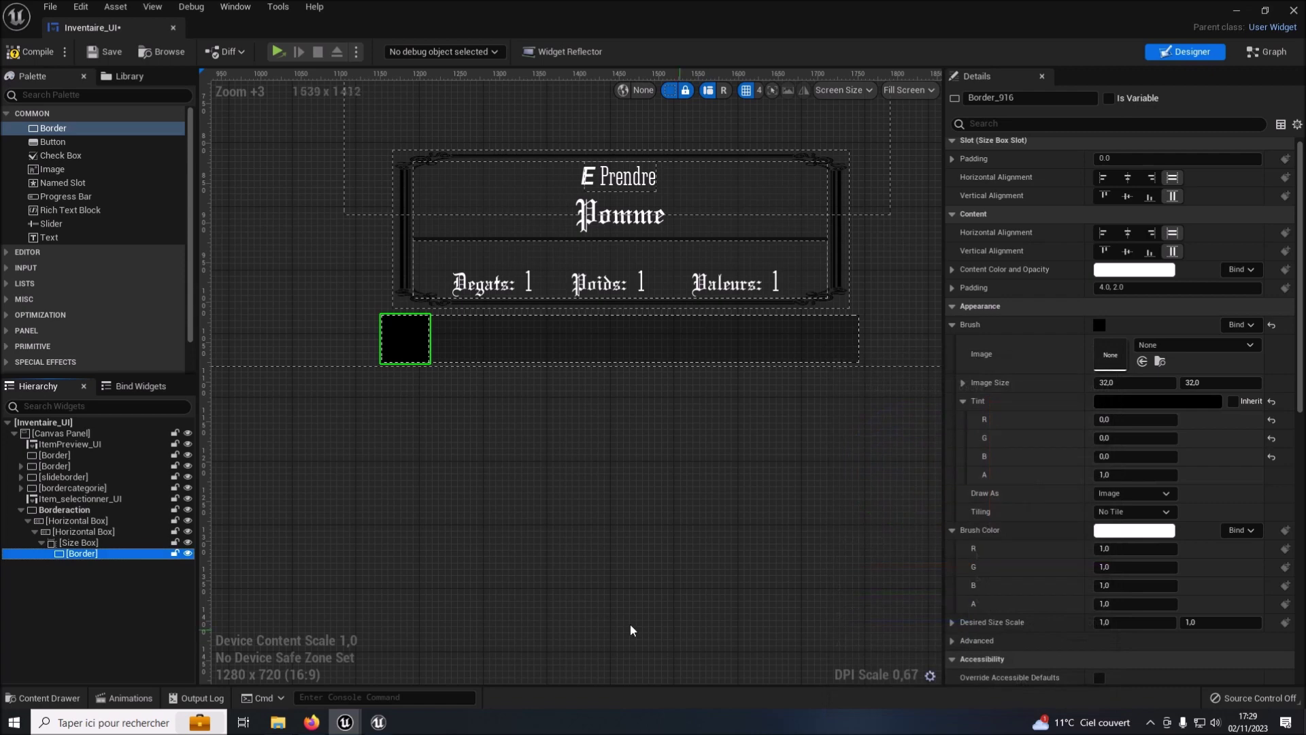
{"action": "left_click", "coordinate": [91, 610]}
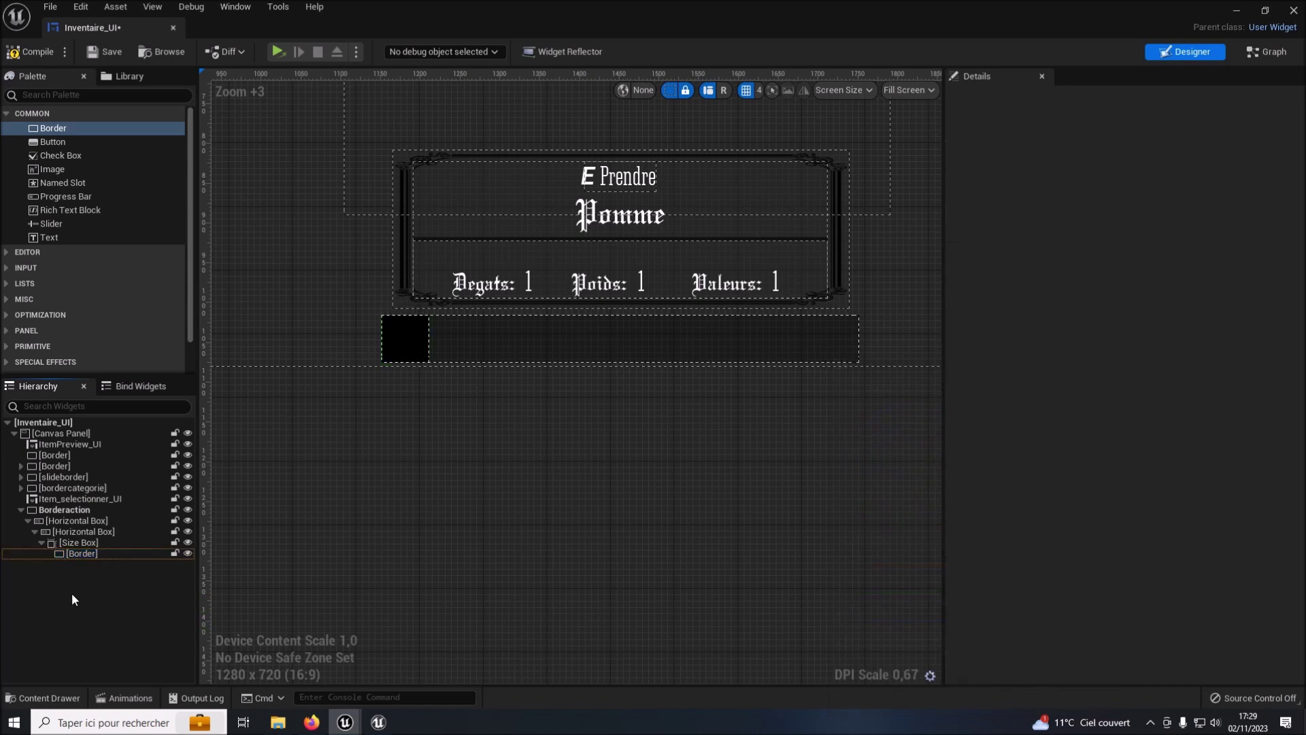
{"action": "left_click", "coordinate": [72, 554]}
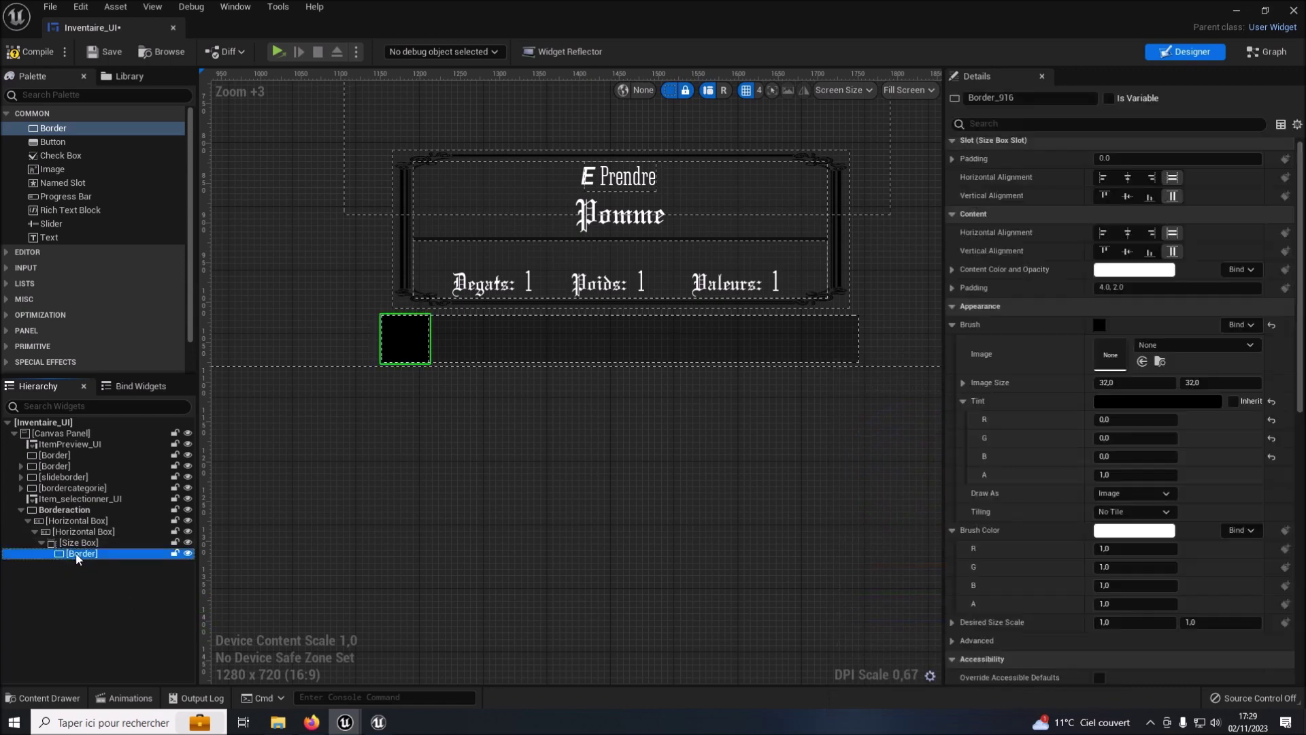
Add a Text reading 'E' inside the black border at font size 35.
{"action": "left_click_drag", "start_coordinate": [34, 238], "coordinate": [93, 560]}
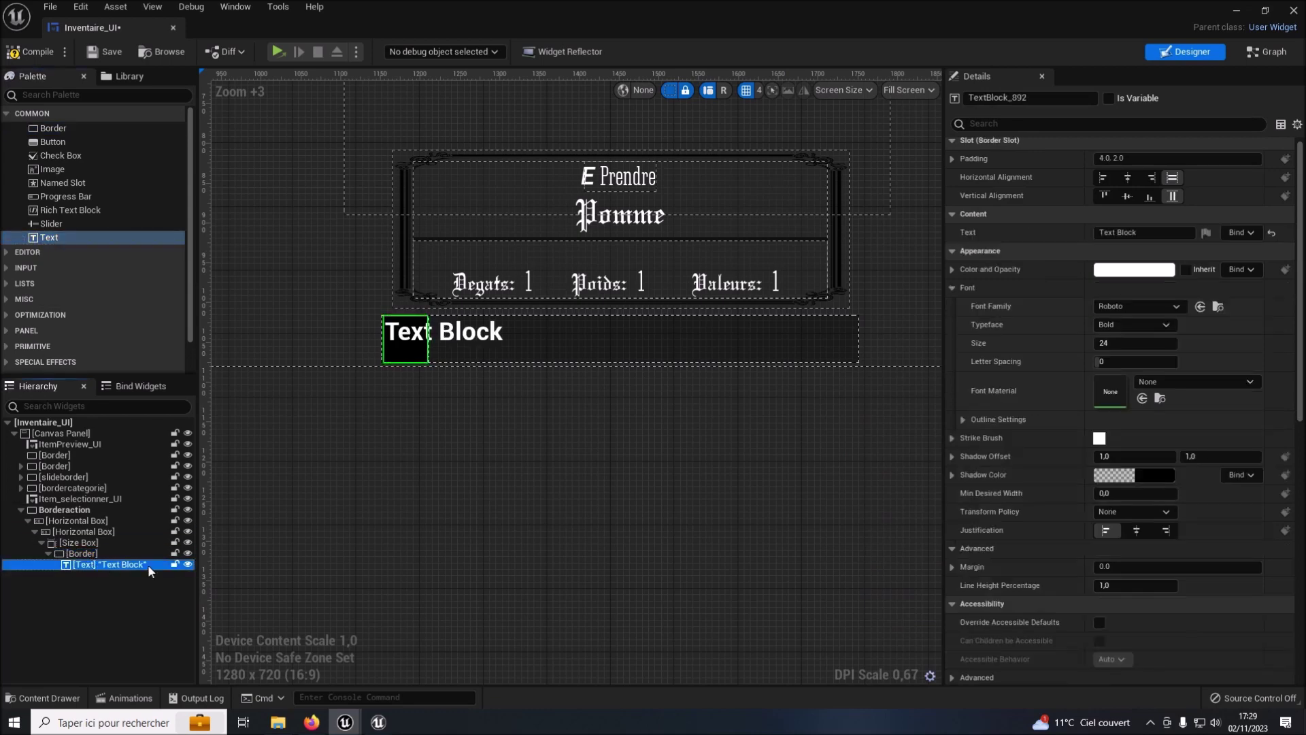
{"action": "left_click", "coordinate": [1130, 232]}
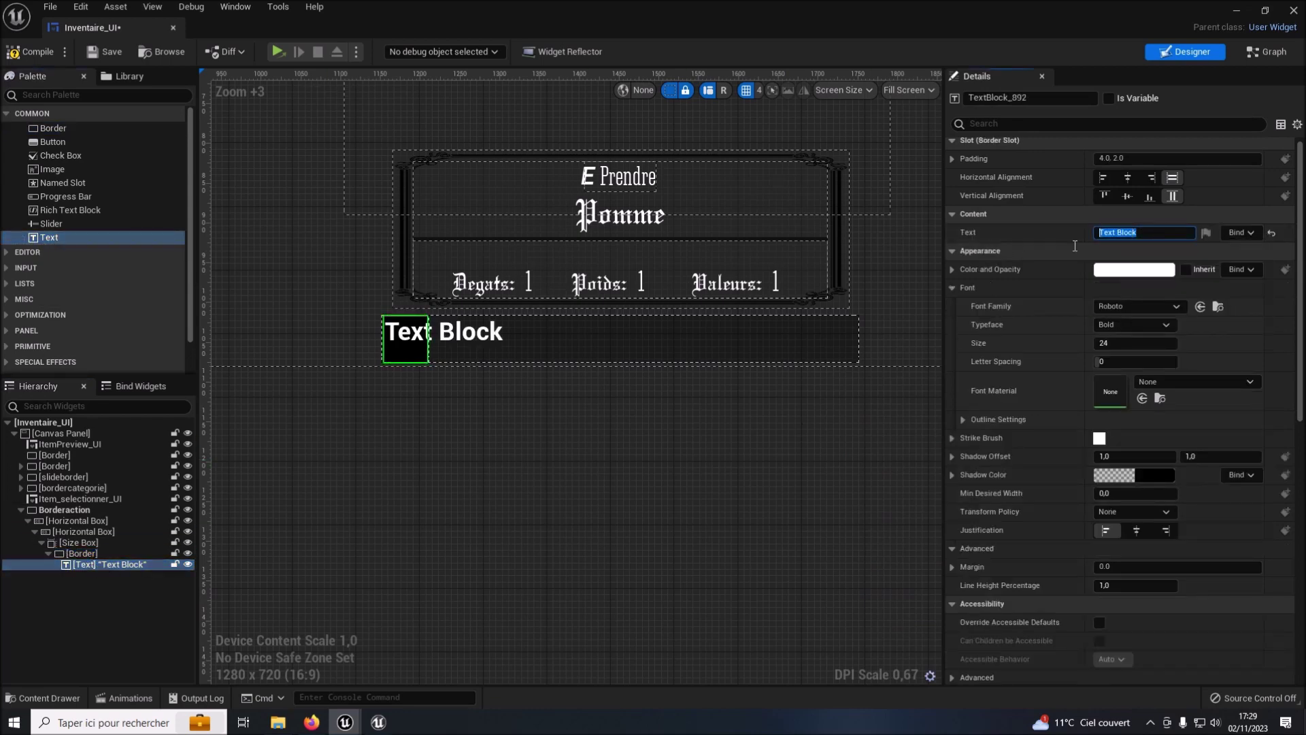
{"action": "type", "text": "E"}
{"action": "left_click", "coordinate": [1212, 212]}
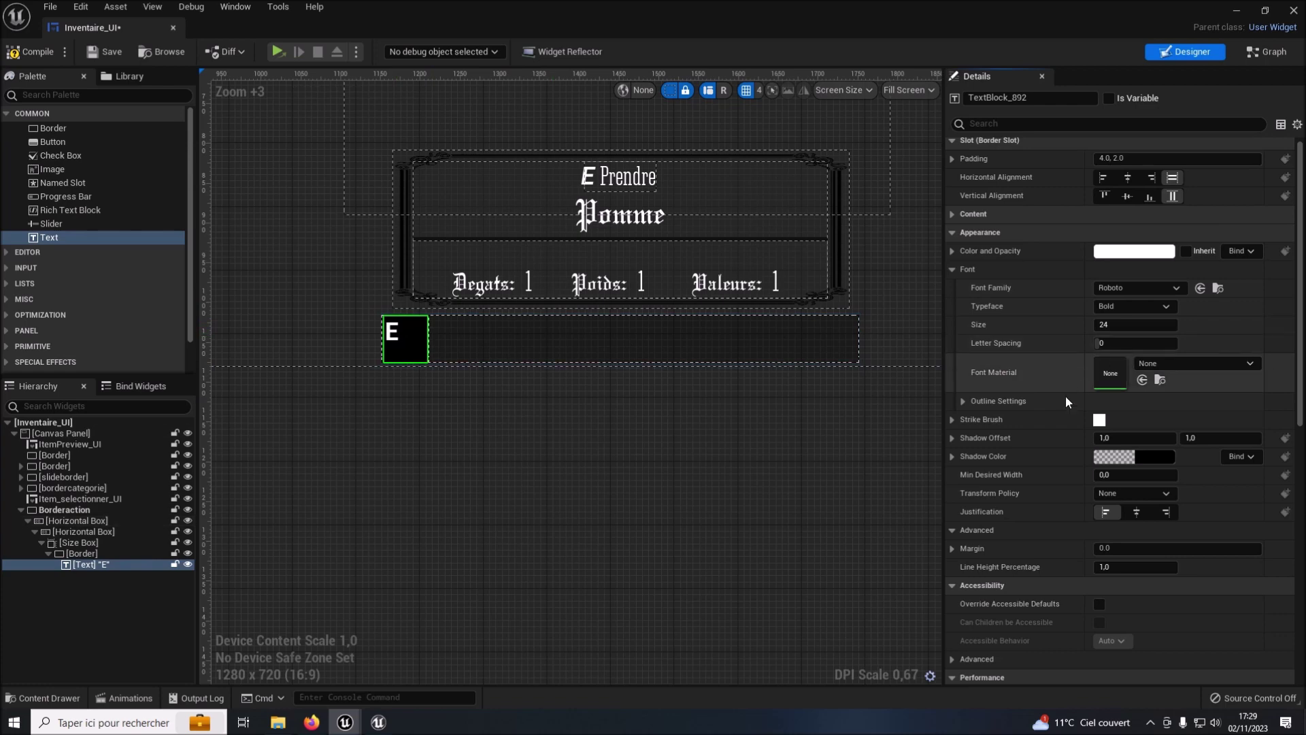
{"action": "left_click", "coordinate": [1102, 327]}
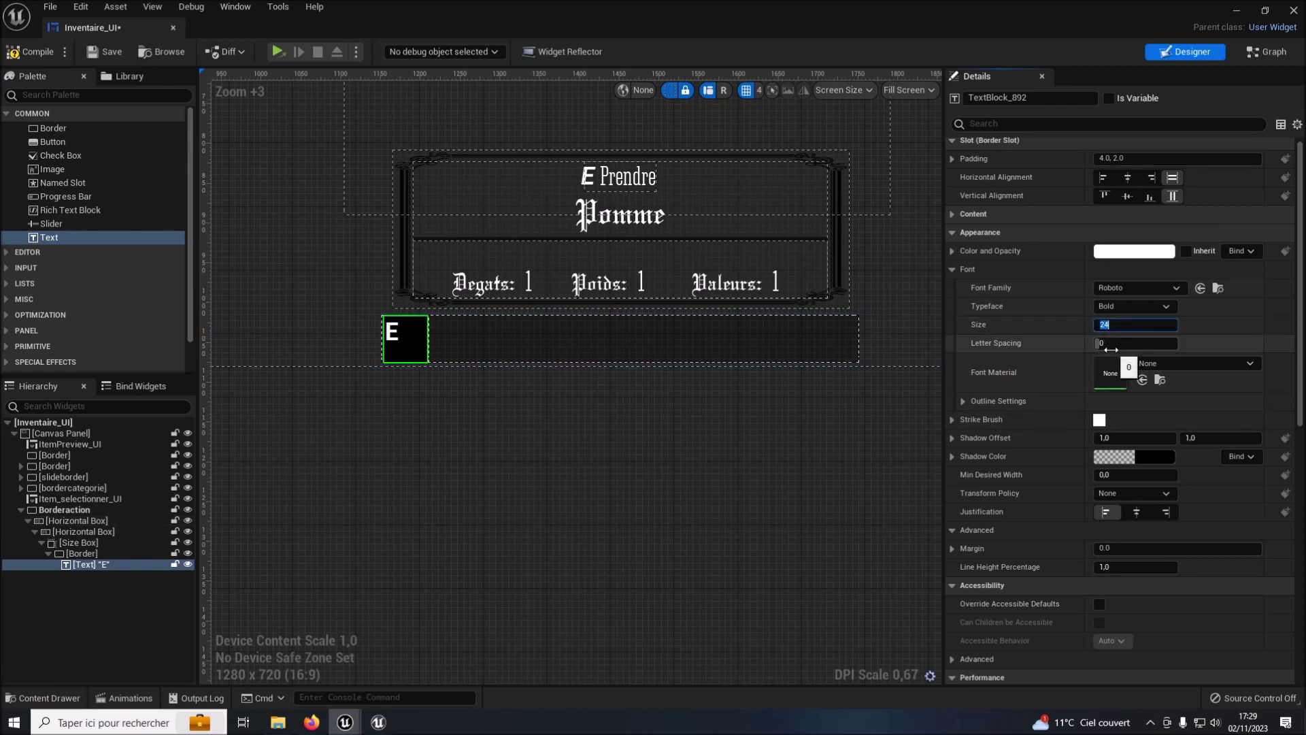
{"action": "type", "text": "40"}
{"action": "key", "text": "Return"}
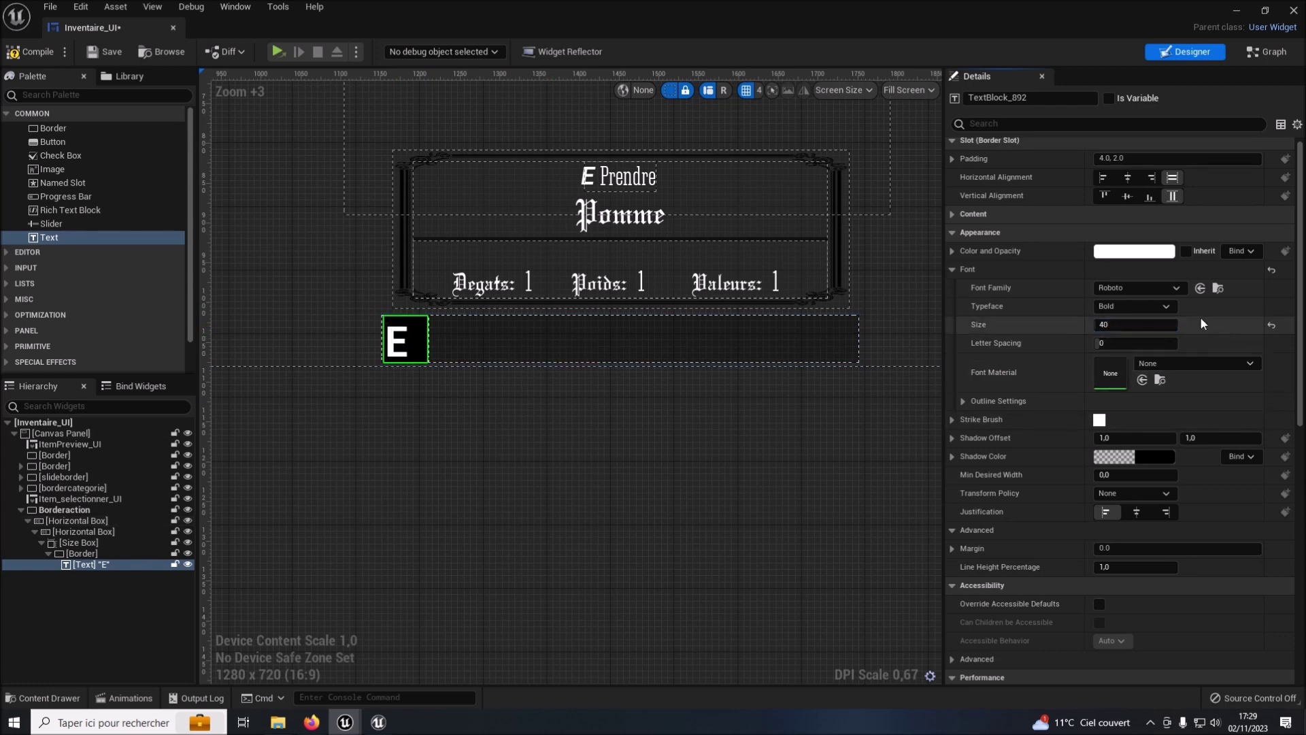
{"action": "left_click", "coordinate": [1105, 325]}
{"action": "type", "text": "30"}
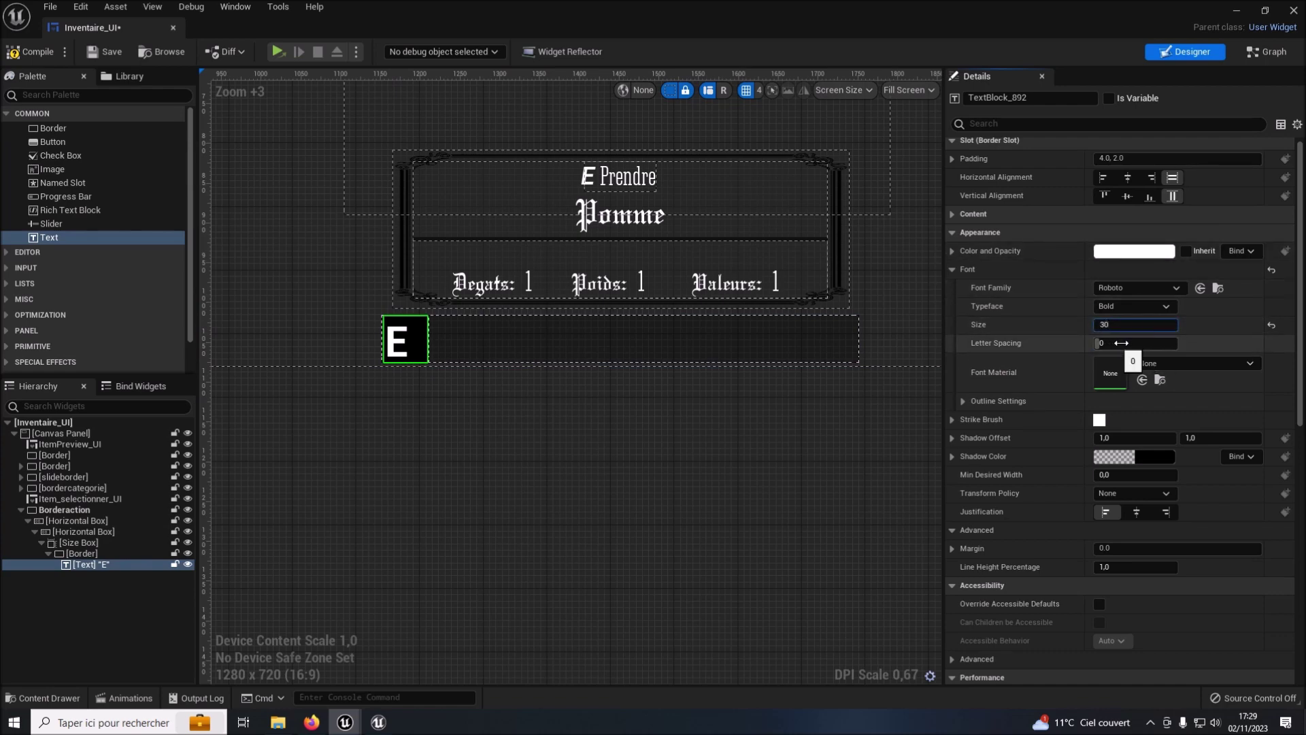
{"action": "key", "text": "Return"}
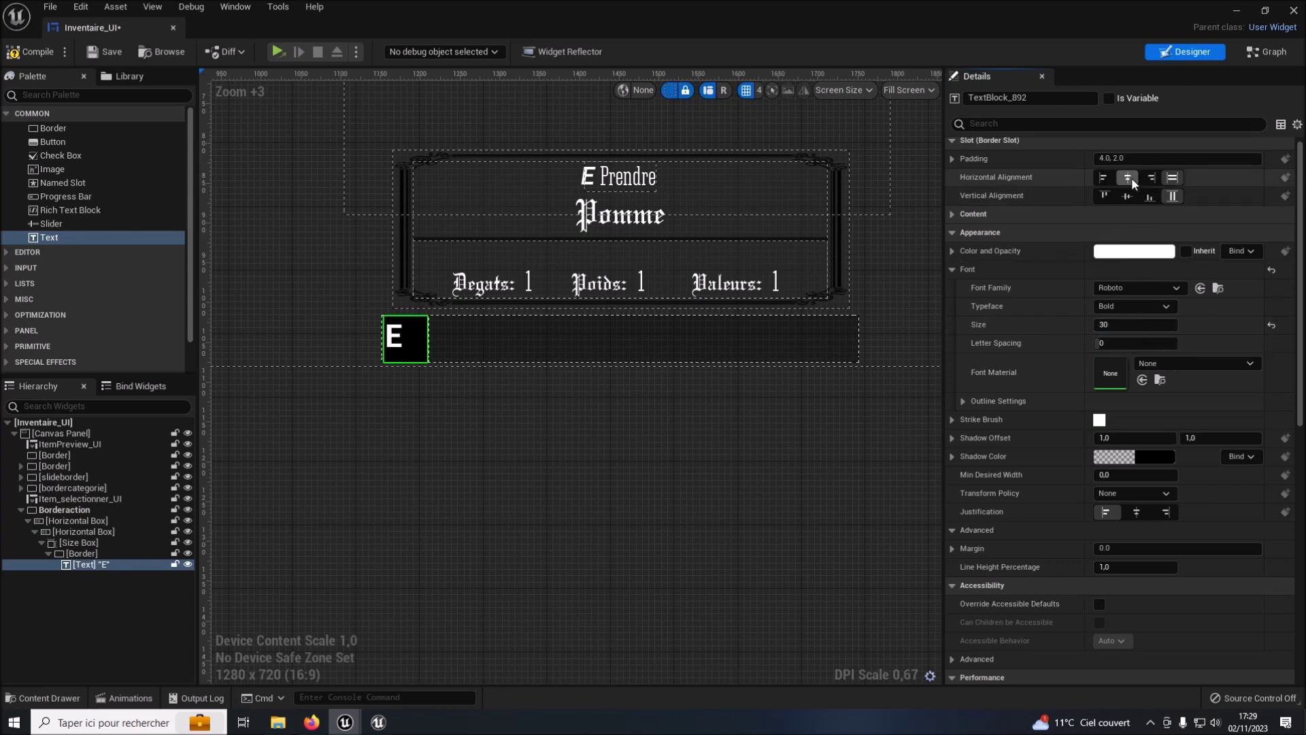
{"action": "left_click", "coordinate": [802, 424]}
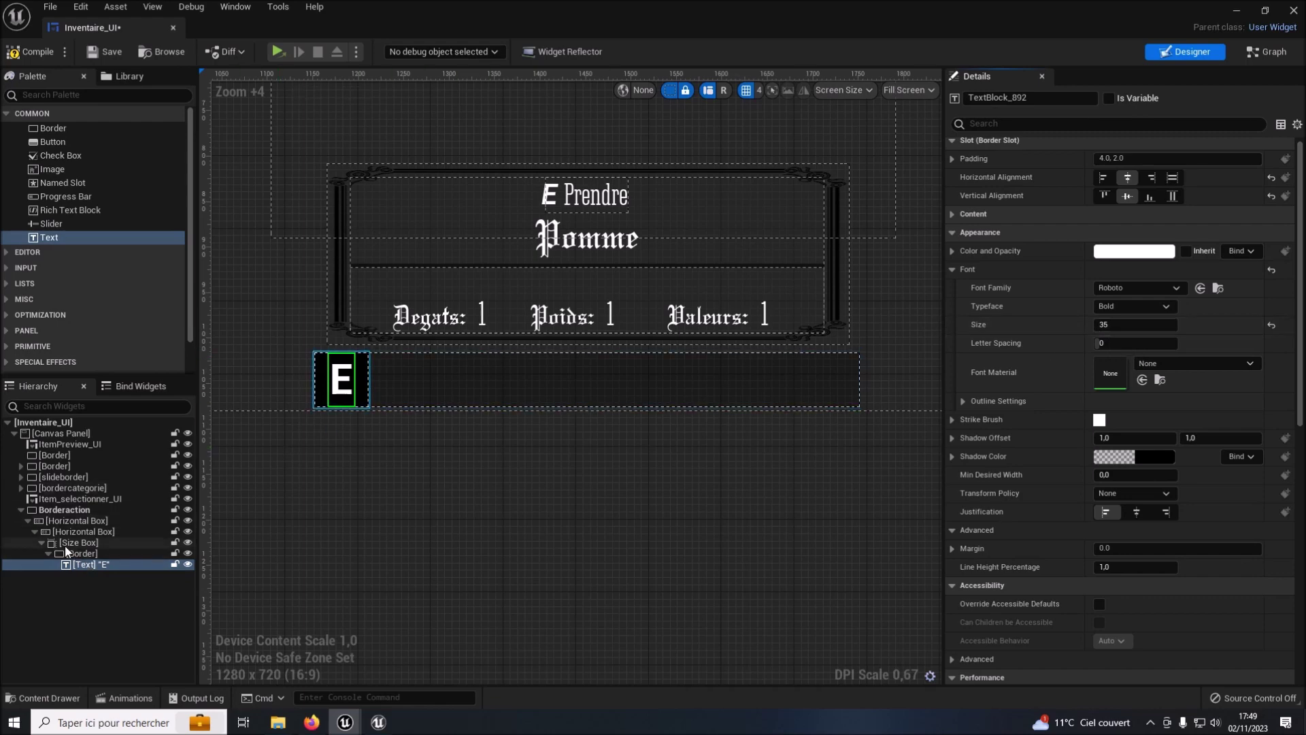
Add a Text label beside the E box in OldeEnglish_Font size 40, centred both ways.
{"action": "left_click", "coordinate": [80, 531]}
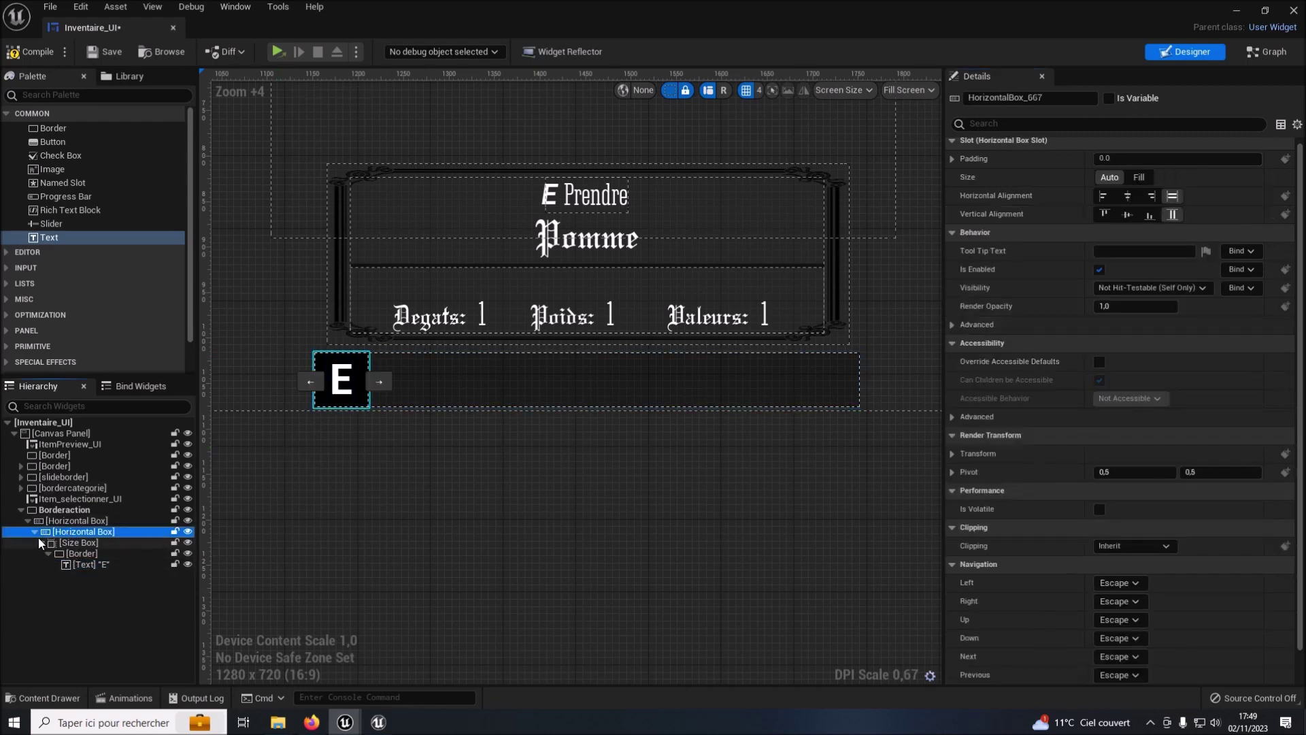
{"action": "left_click", "coordinate": [35, 532]}
{"action": "left_click_drag", "start_coordinate": [52, 240], "coordinate": [76, 537]}
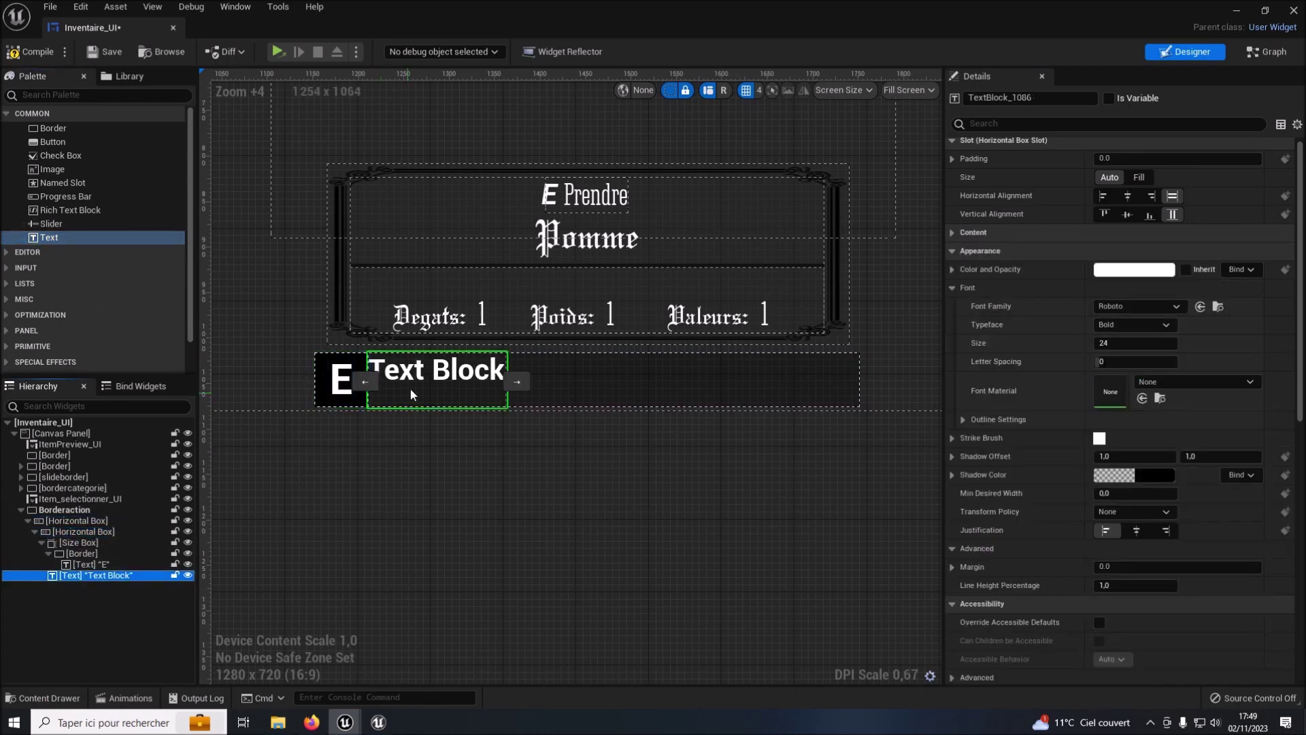
{"action": "left_click", "coordinate": [1103, 343]}
{"action": "type", "text": "40"}
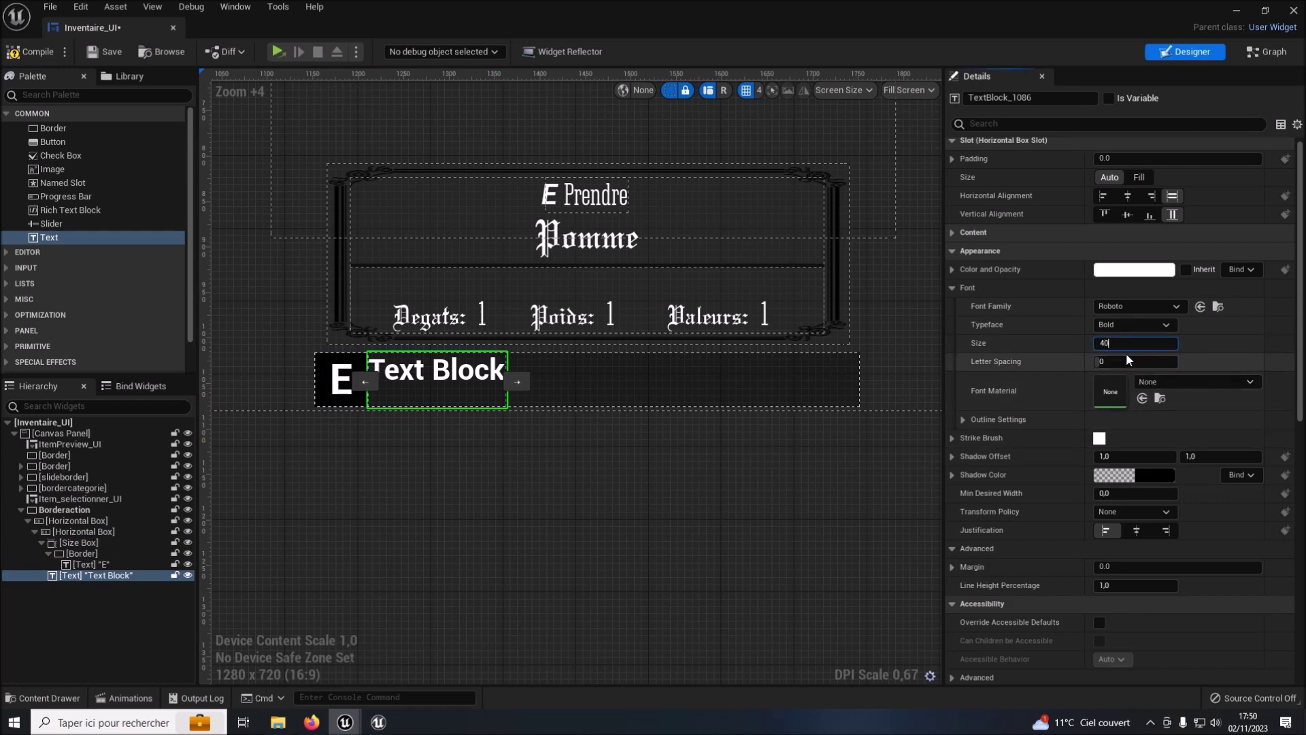
{"action": "left_click", "coordinate": [1124, 305]}
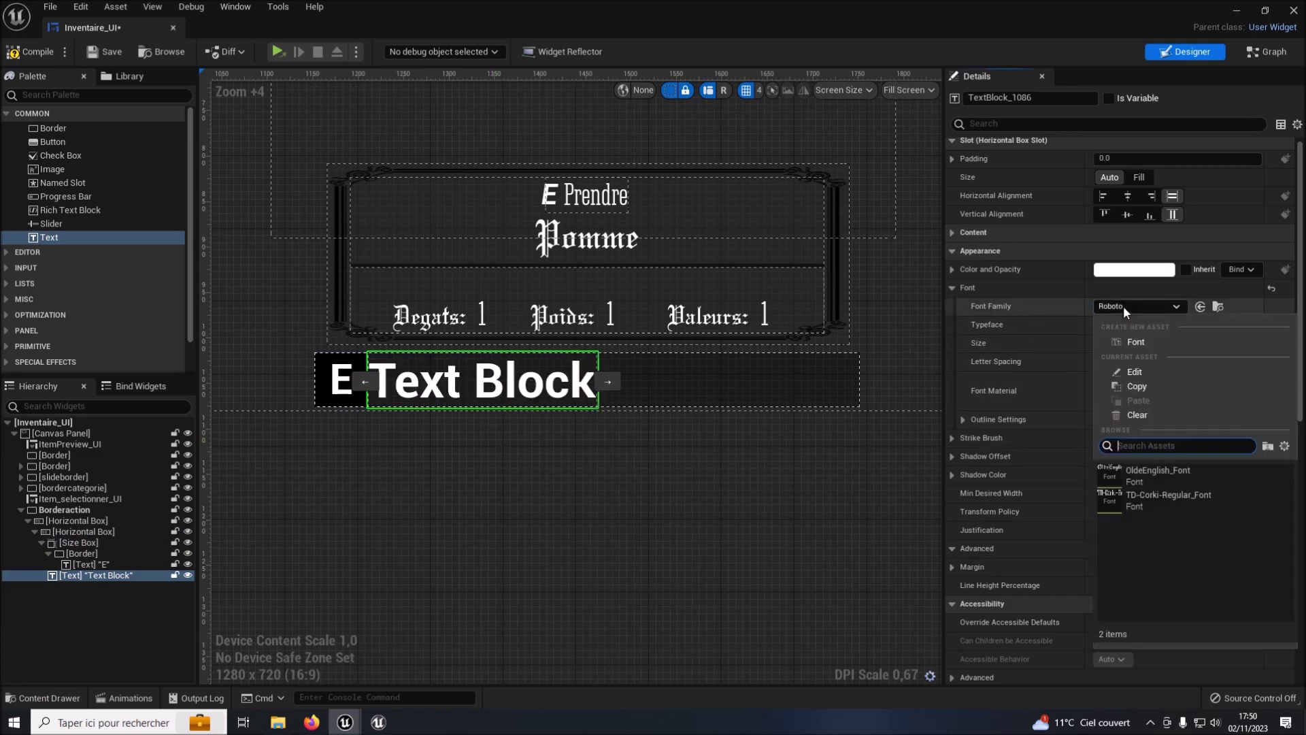
{"action": "left_click", "coordinate": [1131, 471]}
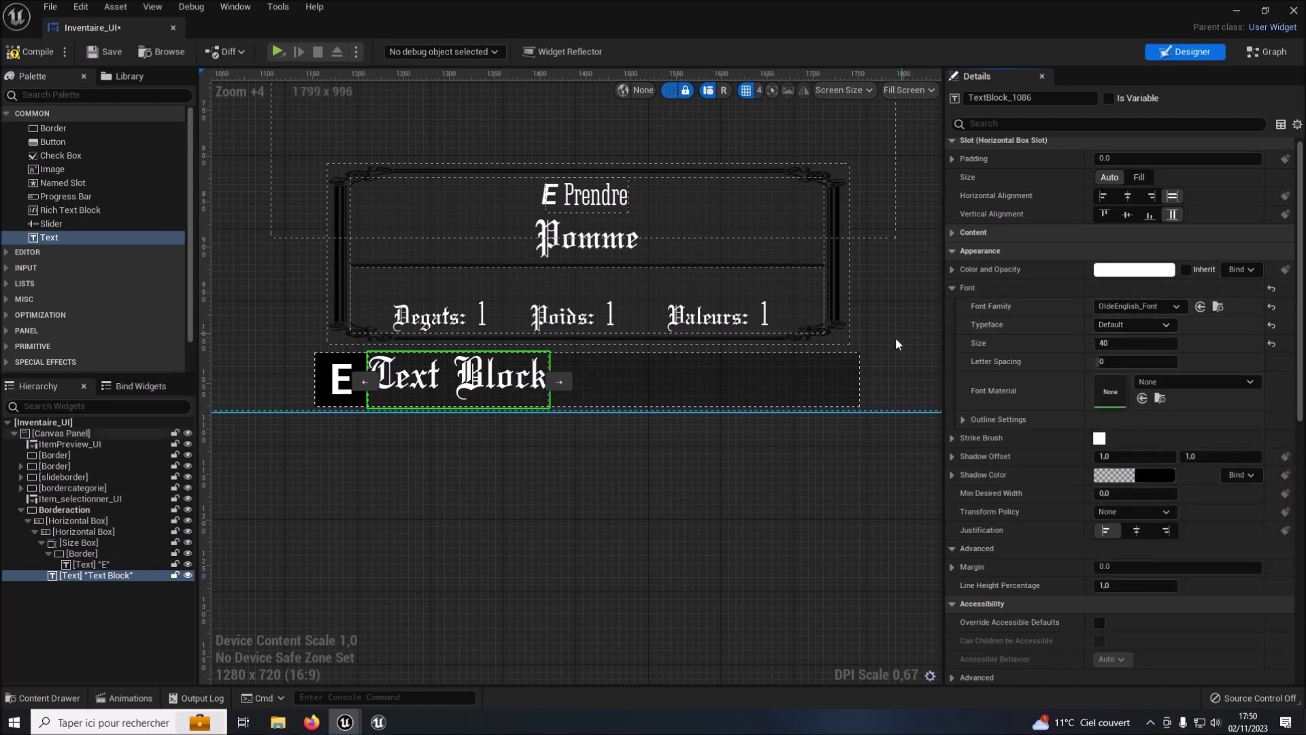
{"action": "left_click", "coordinate": [1129, 197]}
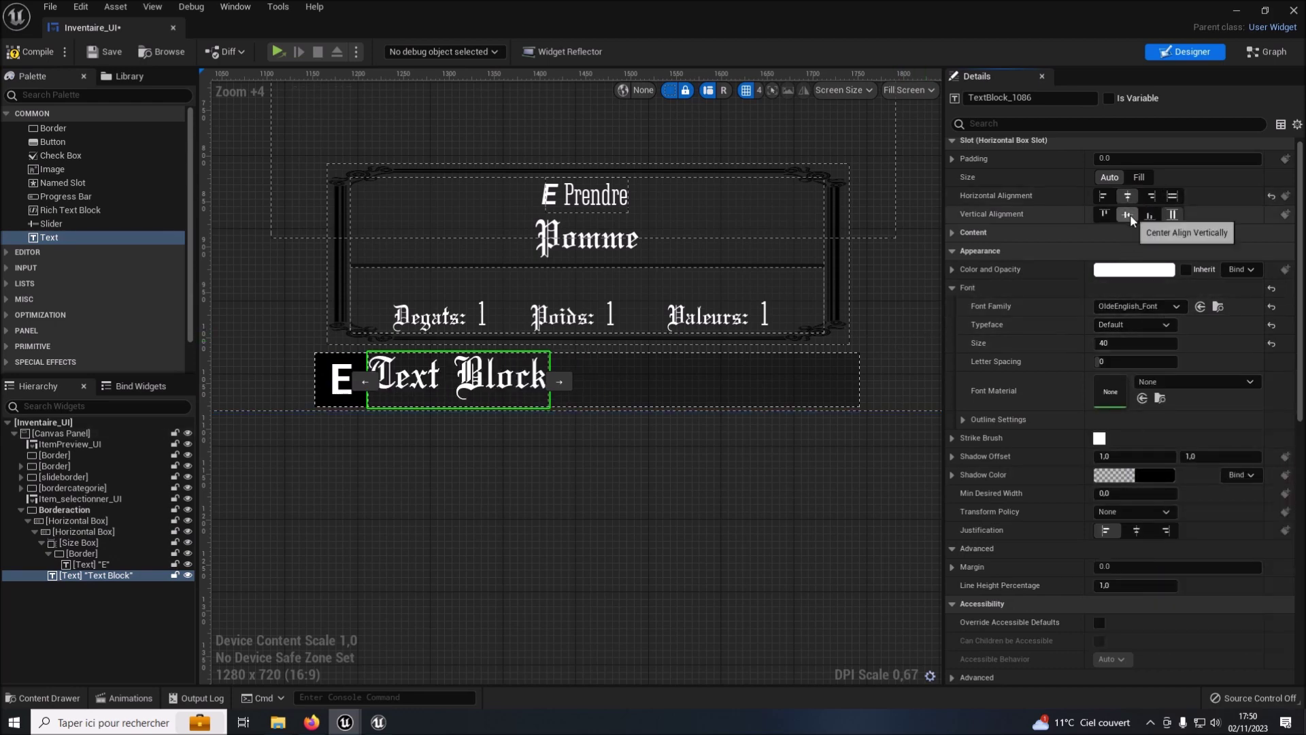
{"action": "left_click", "coordinate": [1128, 215]}
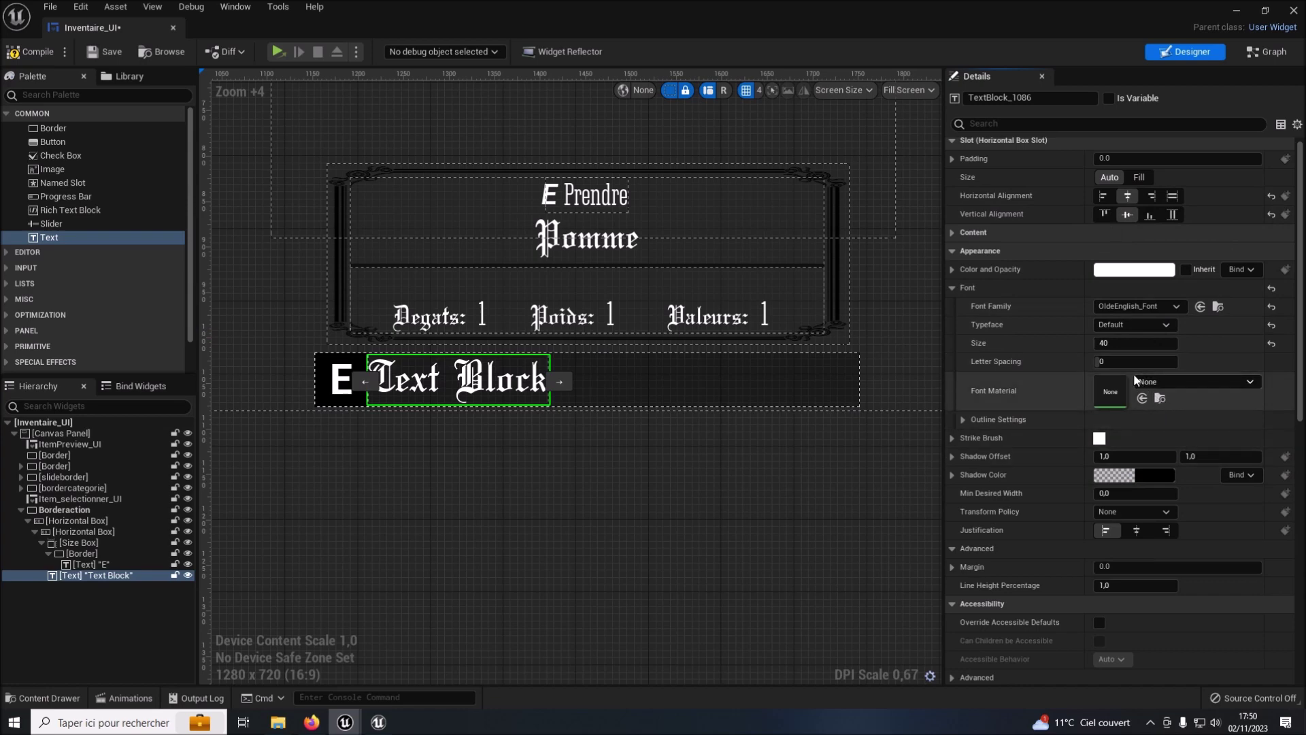
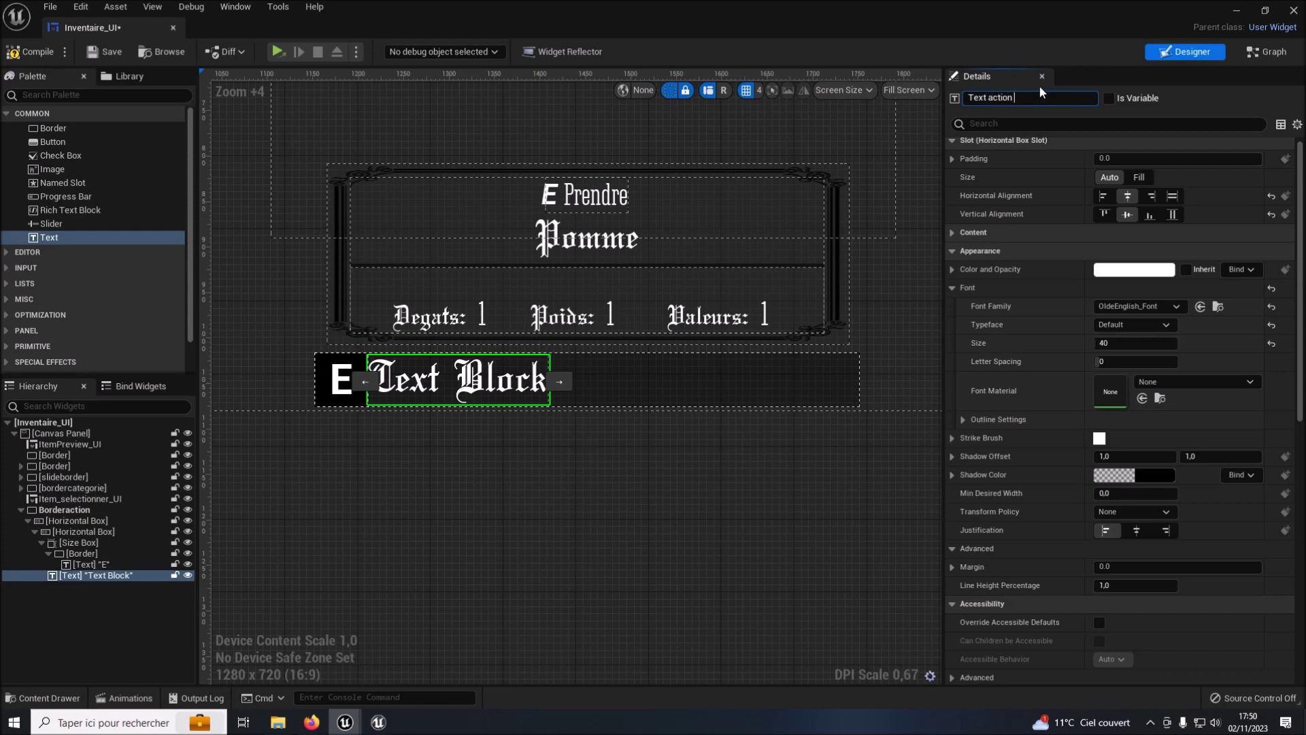
Name the action text block Textaction and mark it as a variable.
{"action": "left_click", "coordinate": [1109, 98]}
{"action": "left_click", "coordinate": [476, 423]}
{"action": "left_click", "coordinate": [475, 397]}
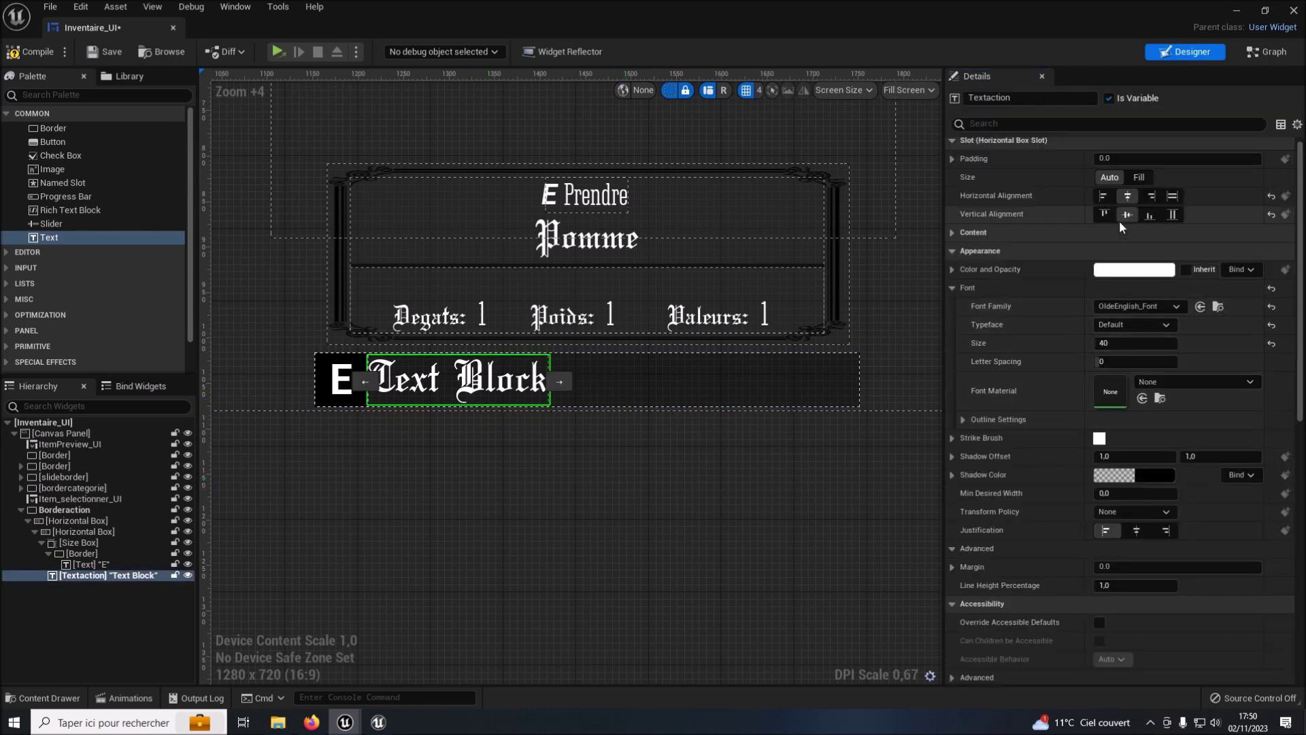
Set the Textaction block's content text to 'Manger', filling its slot with centred justification.
{"action": "left_click", "coordinate": [953, 233]}
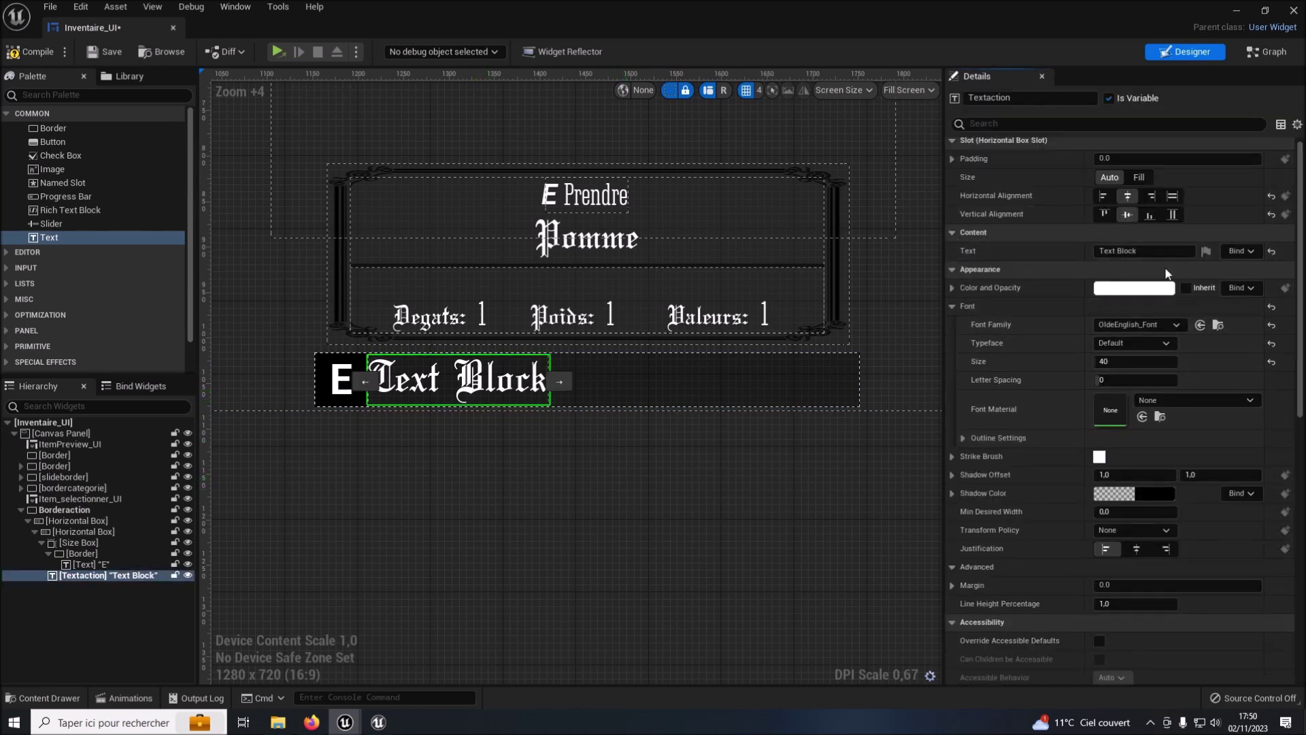
{"action": "left_click", "coordinate": [1094, 255]}
{"action": "type", "text": "Manger"}
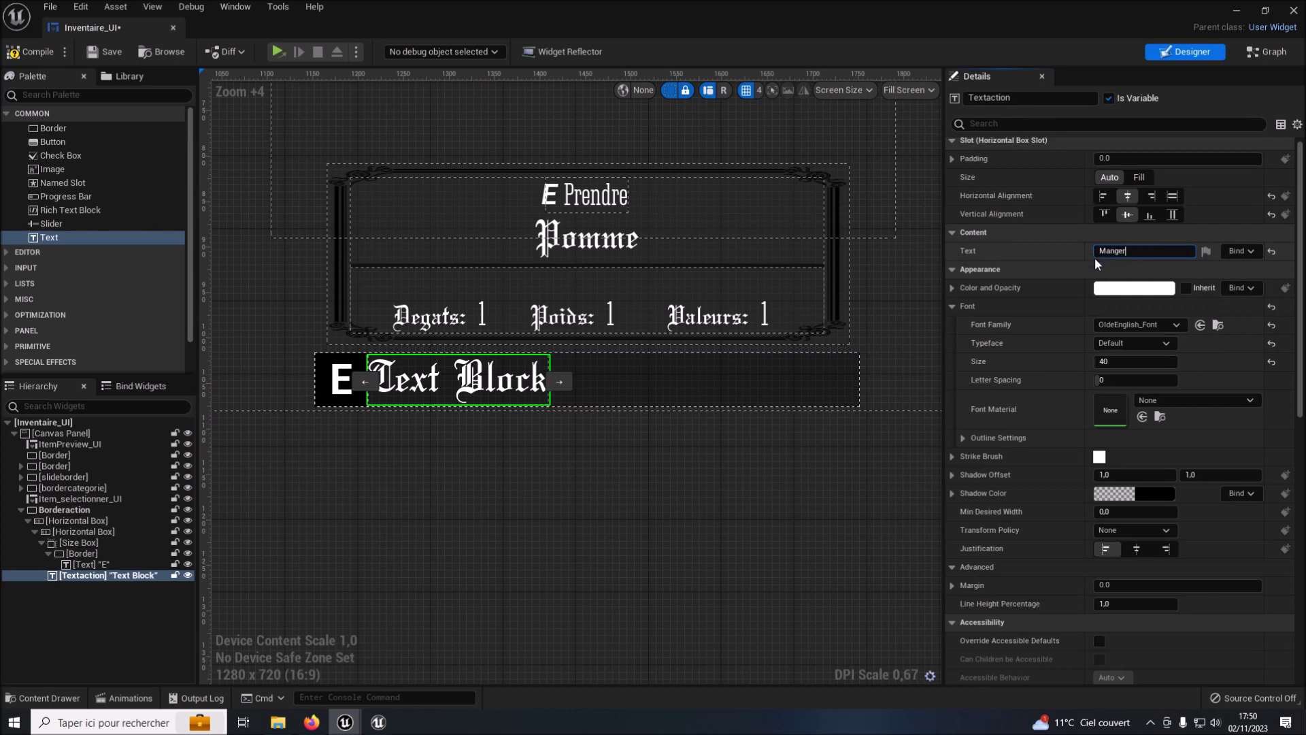
{"action": "key", "text": "Return"}
{"action": "left_click", "coordinate": [440, 413]}
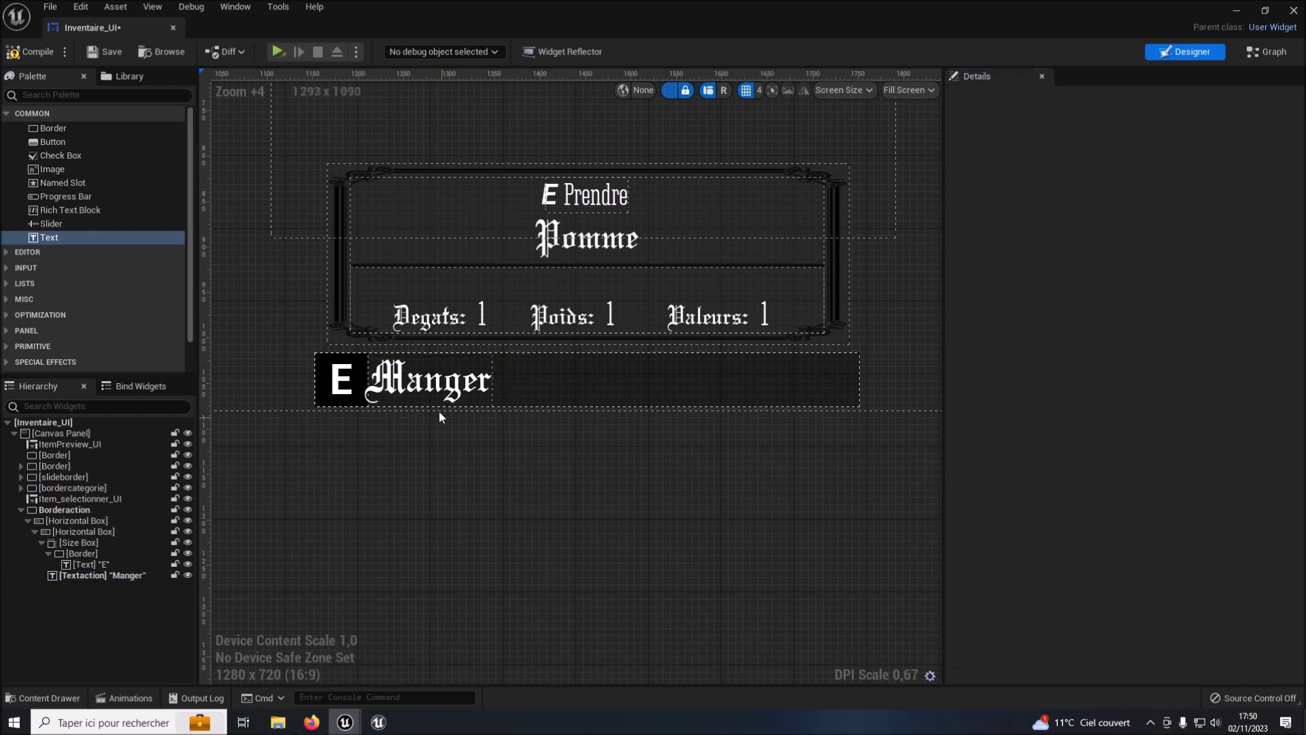
{"action": "left_click", "coordinate": [432, 384]}
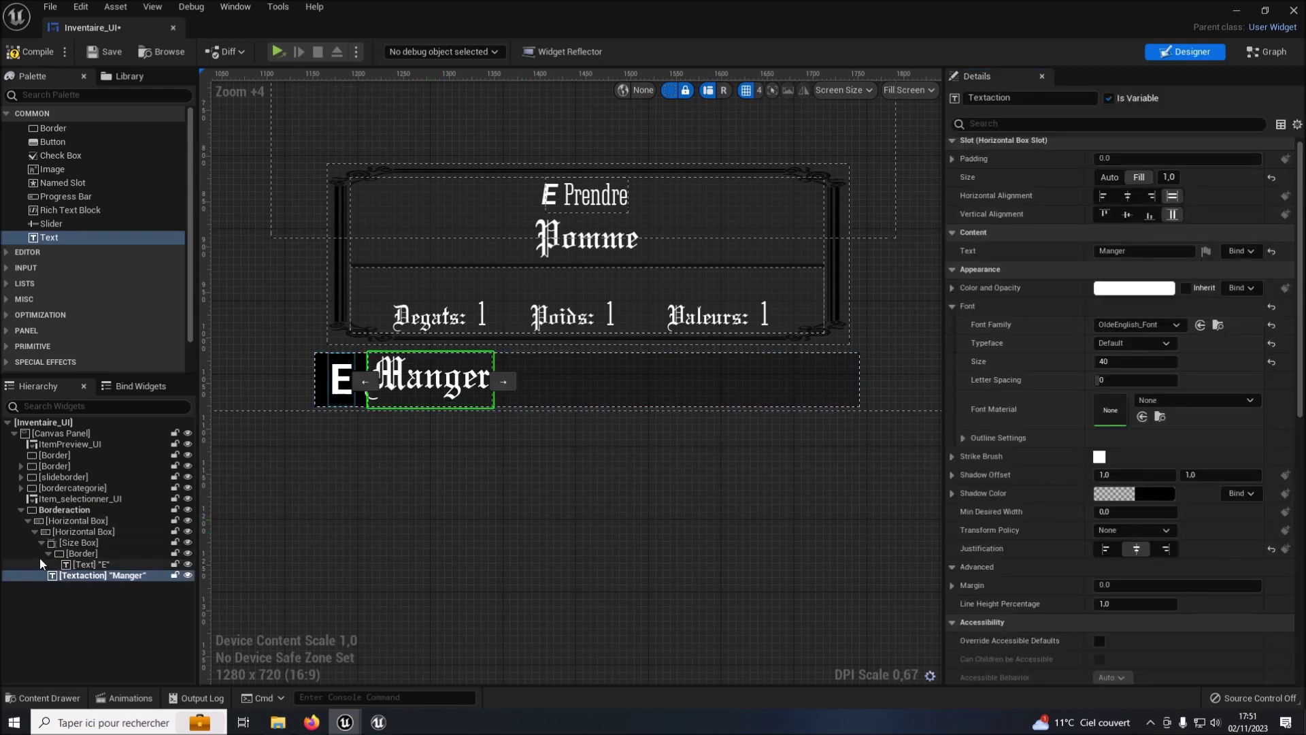
{"action": "left_click", "coordinate": [35, 532]}
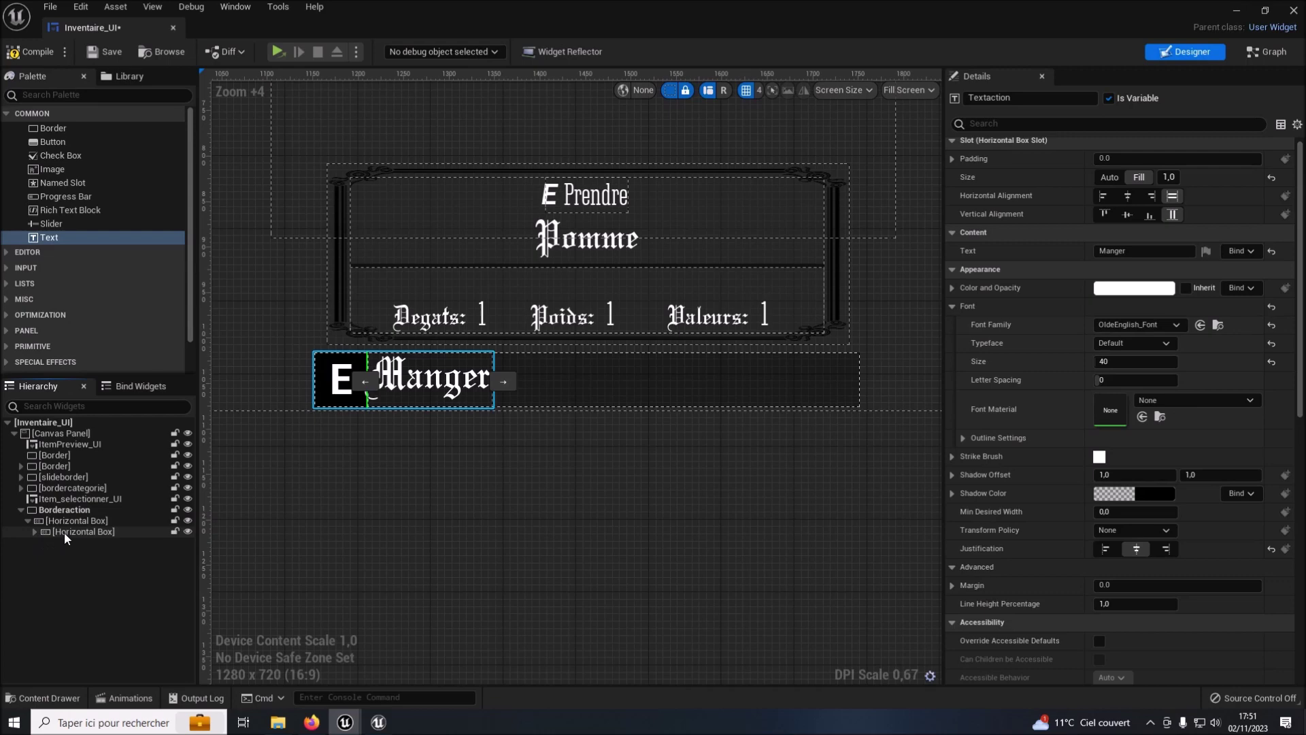
Set the E Manger horizontal box's slot size to Fill and copy it from the Hierarchy.
{"action": "left_click", "coordinate": [65, 532]}
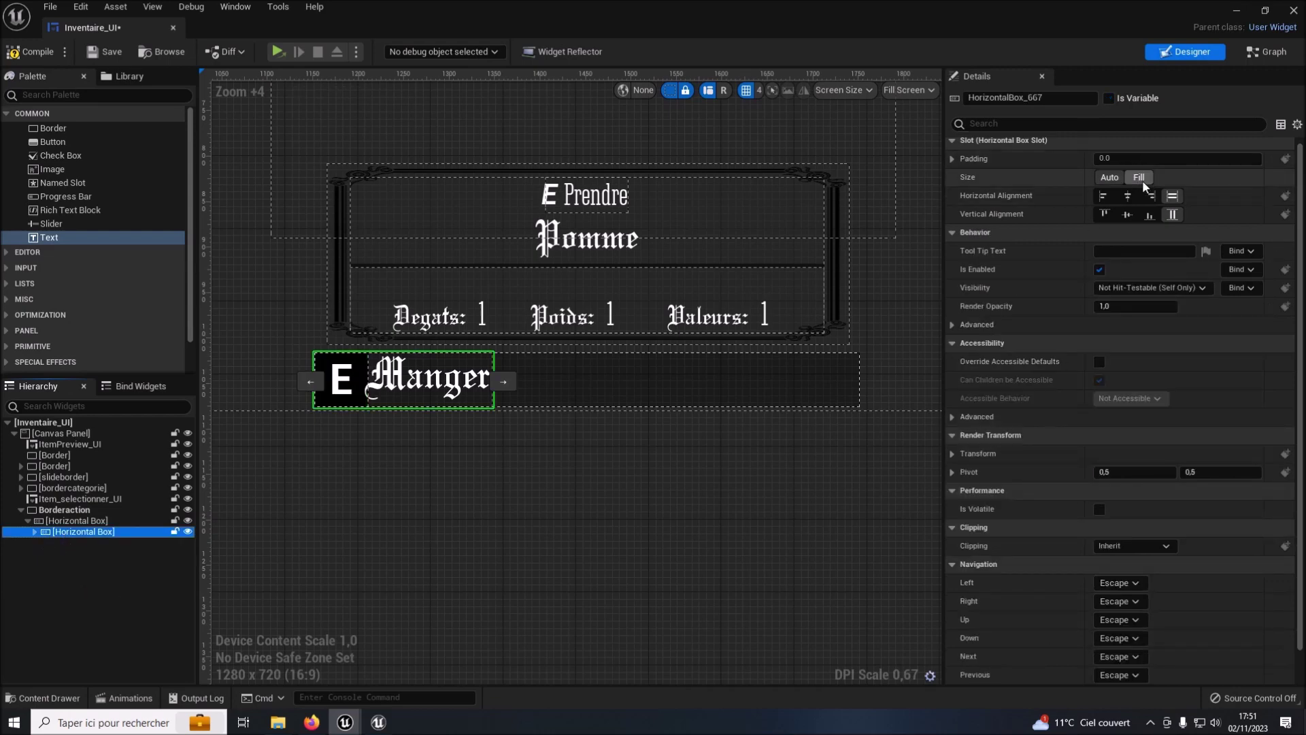
{"action": "left_click", "coordinate": [1139, 177]}
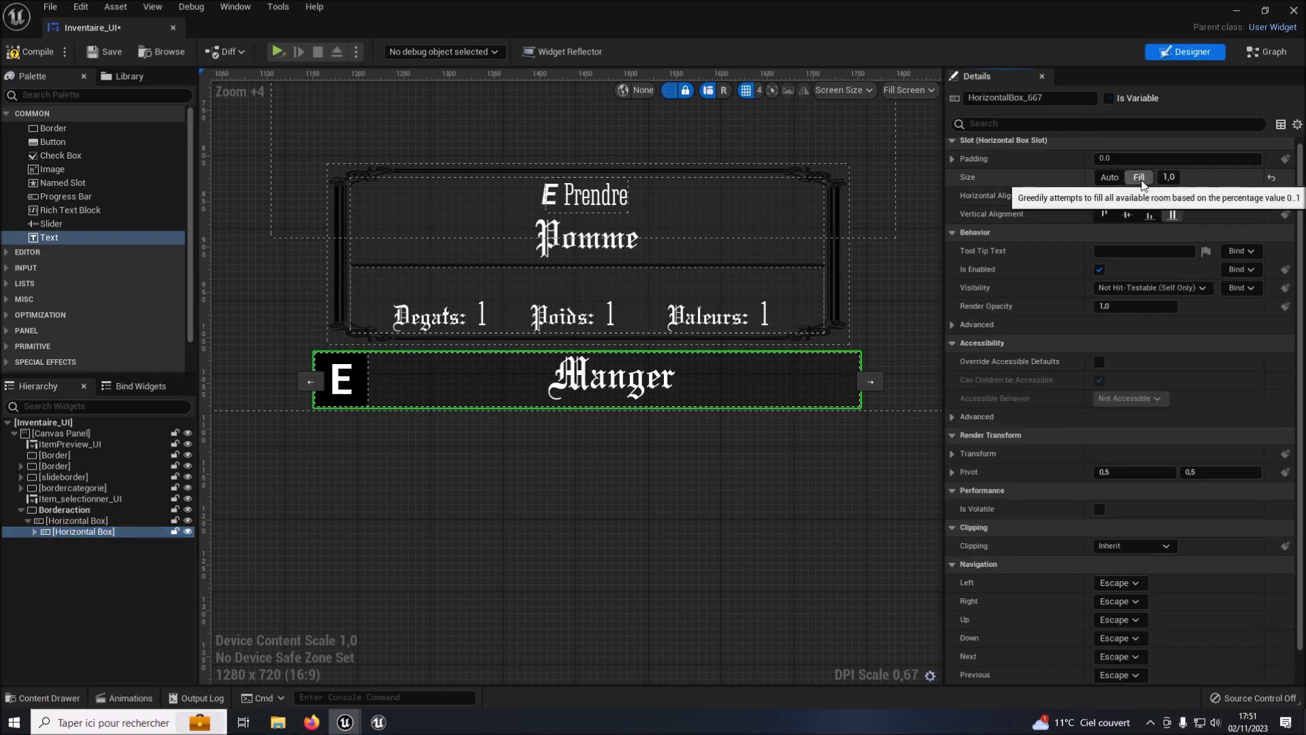
{"action": "right_click", "coordinate": [68, 539]}
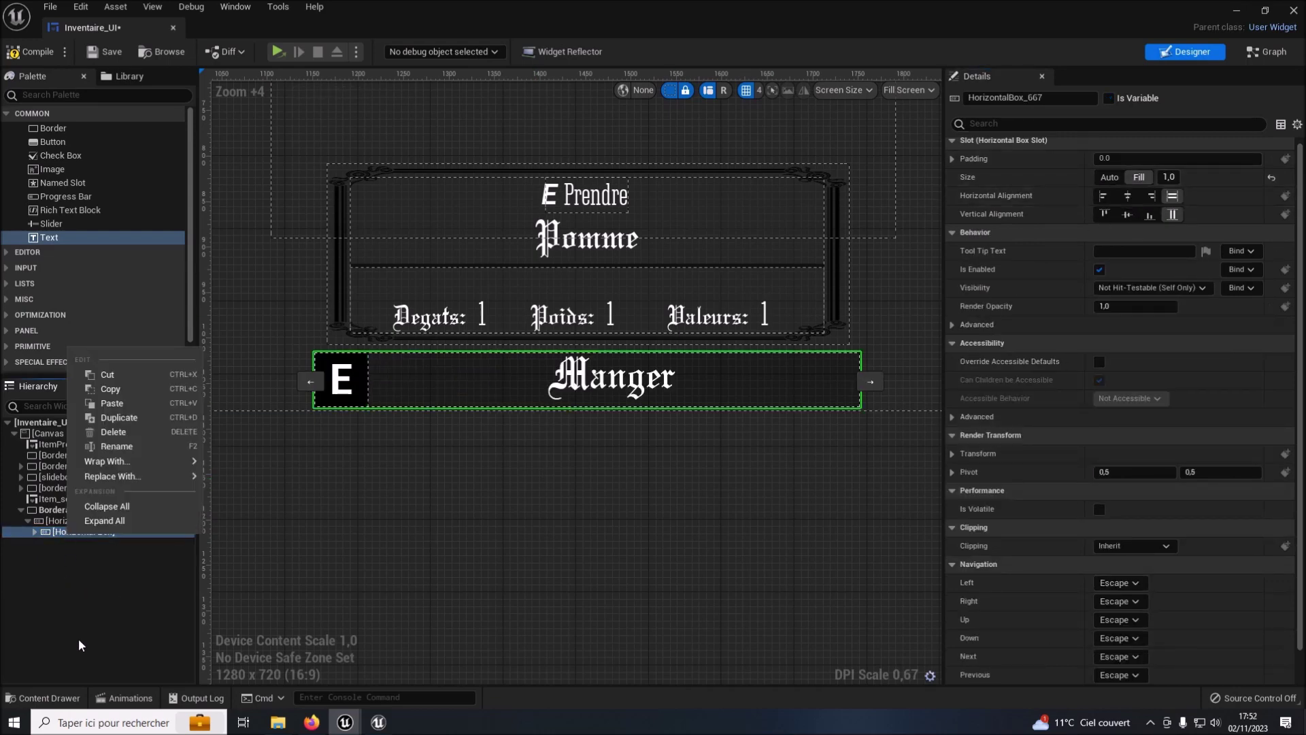
{"action": "left_click", "coordinate": [121, 392]}
{"action": "left_click", "coordinate": [63, 521]}
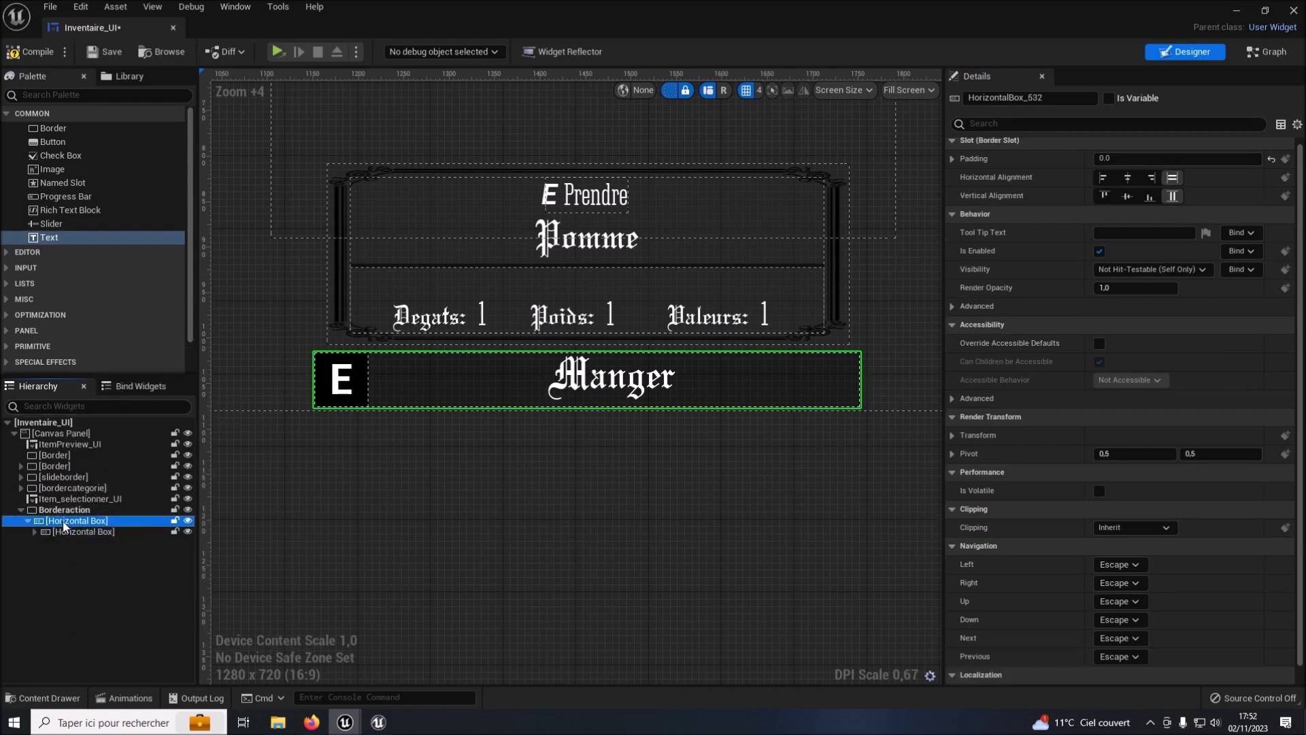
Paste a duplicate of the E Manger prompt group into the parent horizontal box.
{"action": "right_click", "coordinate": [63, 521]}
{"action": "left_click", "coordinate": [107, 578]}
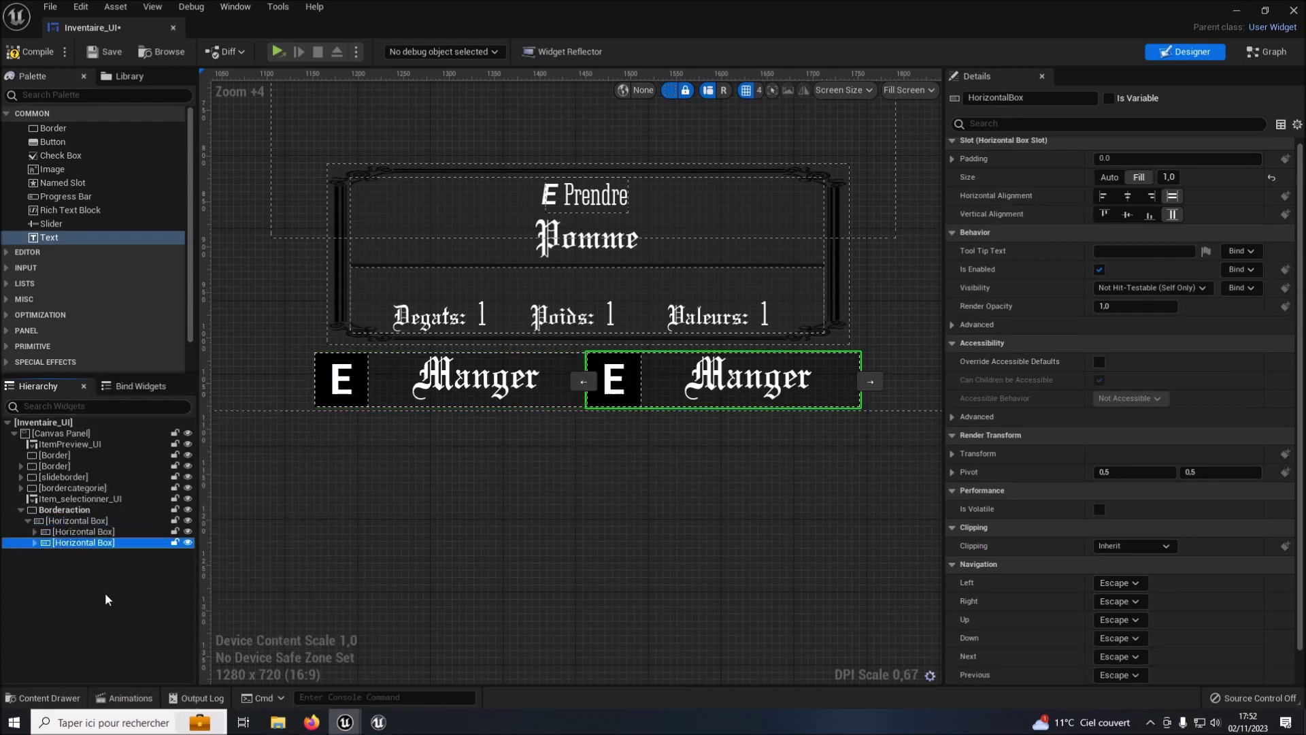
{"action": "left_click", "coordinate": [83, 543]}
Change the duplicate prompt's key letter from E to R.
{"action": "left_click", "coordinate": [35, 542]}
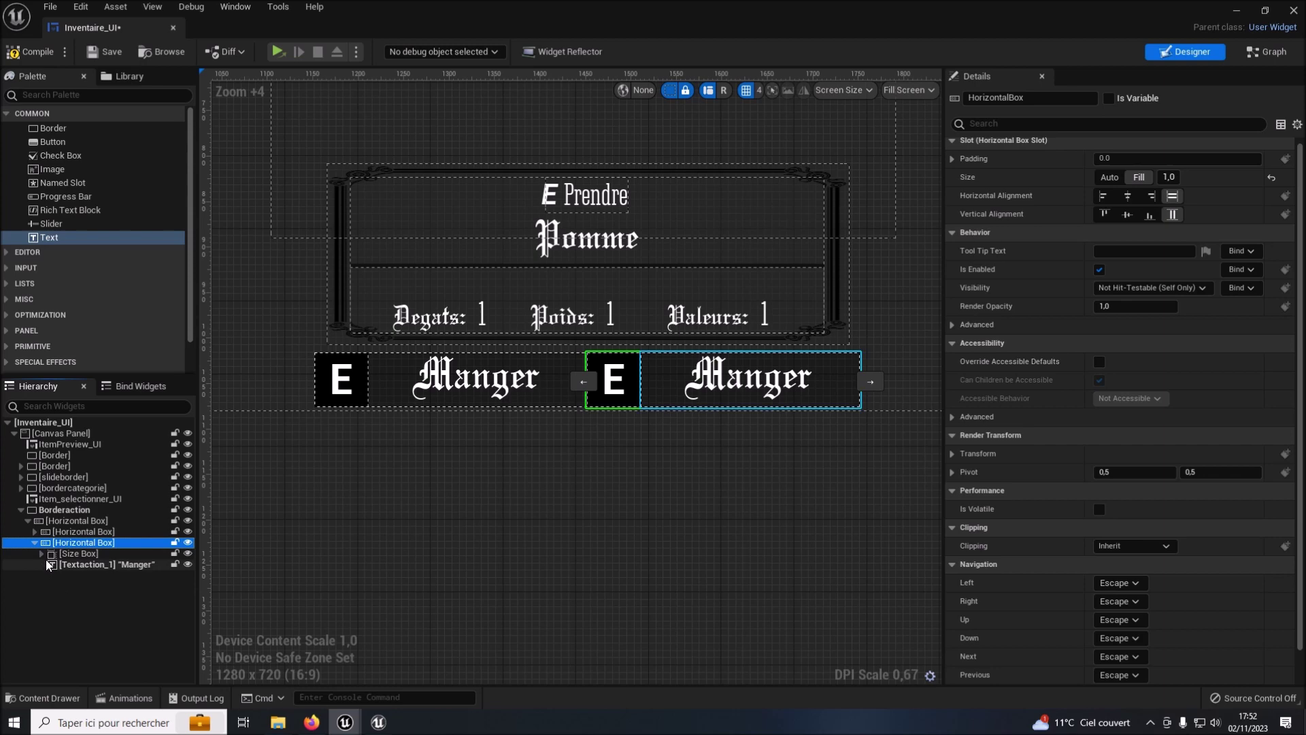
{"action": "left_click", "coordinate": [41, 553]}
{"action": "left_click", "coordinate": [48, 564]}
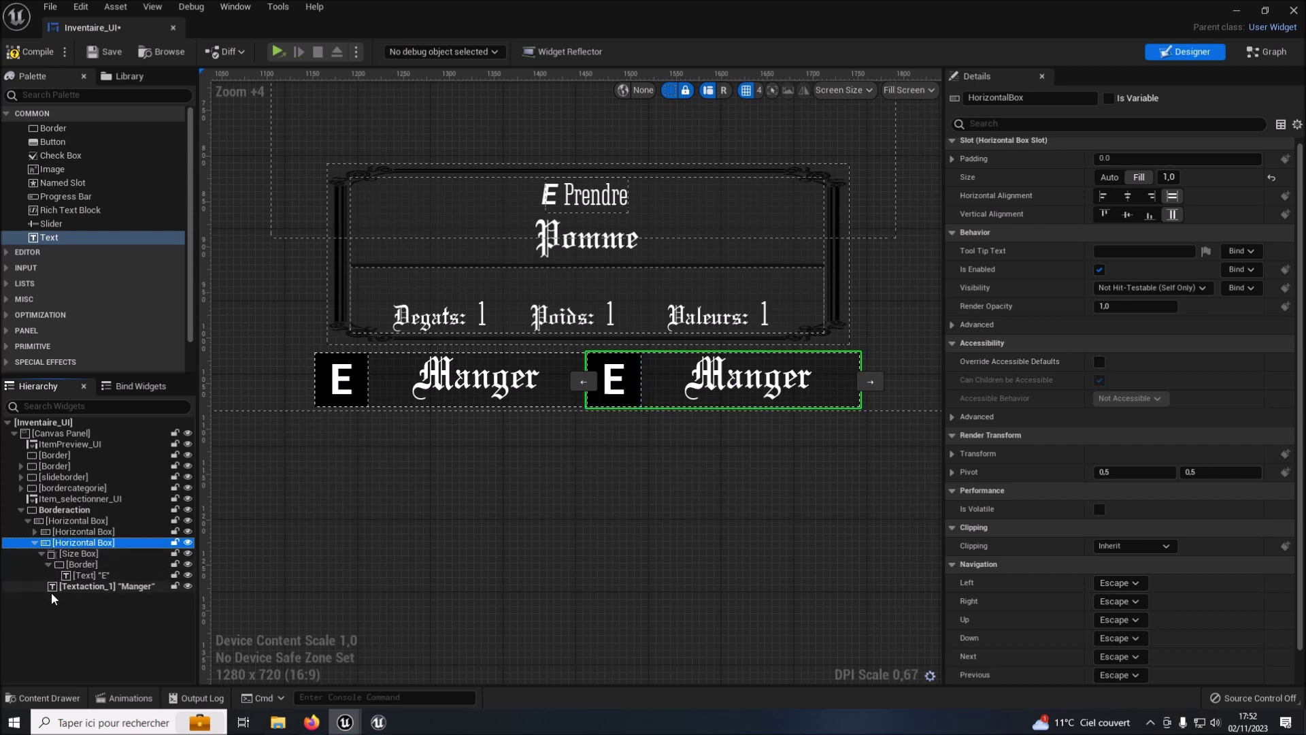
{"action": "left_click", "coordinate": [61, 636]}
{"action": "left_click", "coordinate": [85, 575]}
{"action": "scroll", "coordinate": [481, 402], "scroll_direction": "down", "scroll_amount": 1}
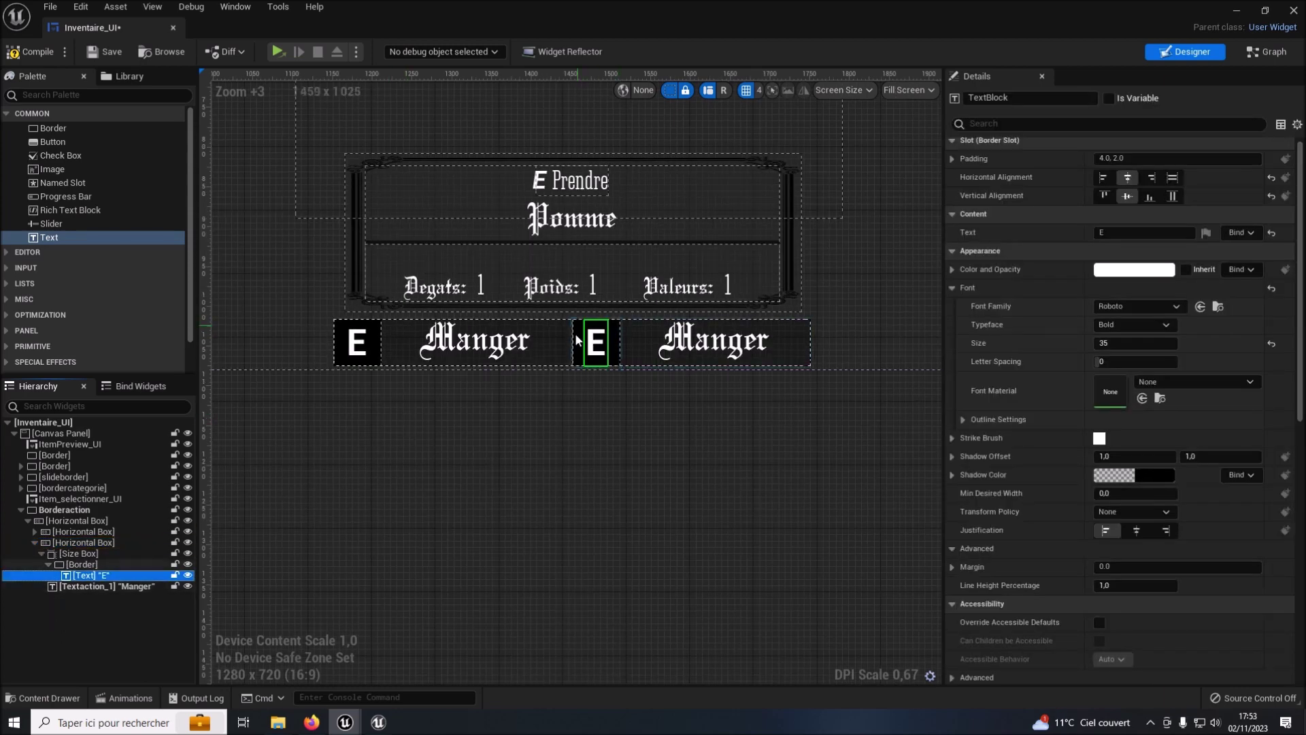
{"action": "left_click", "coordinate": [1100, 233]}
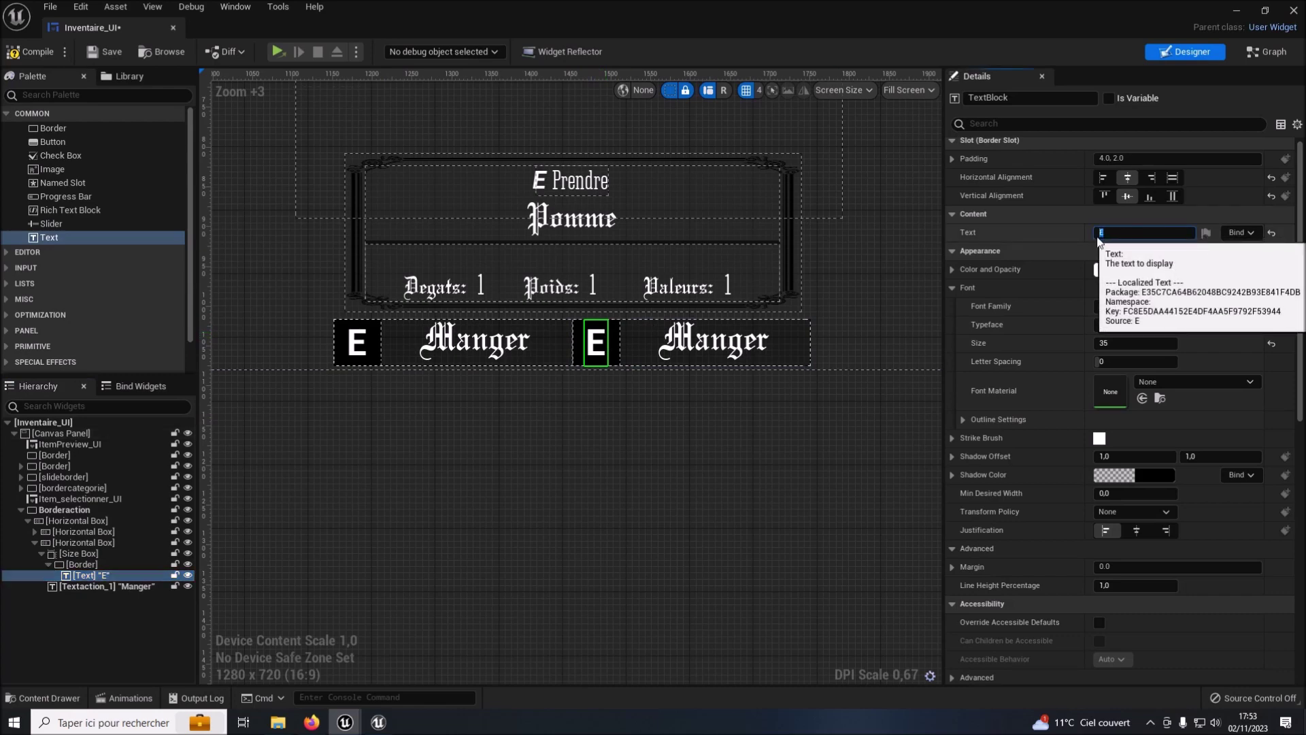
{"action": "type", "text": "R"}
{"action": "key", "text": "Return"}
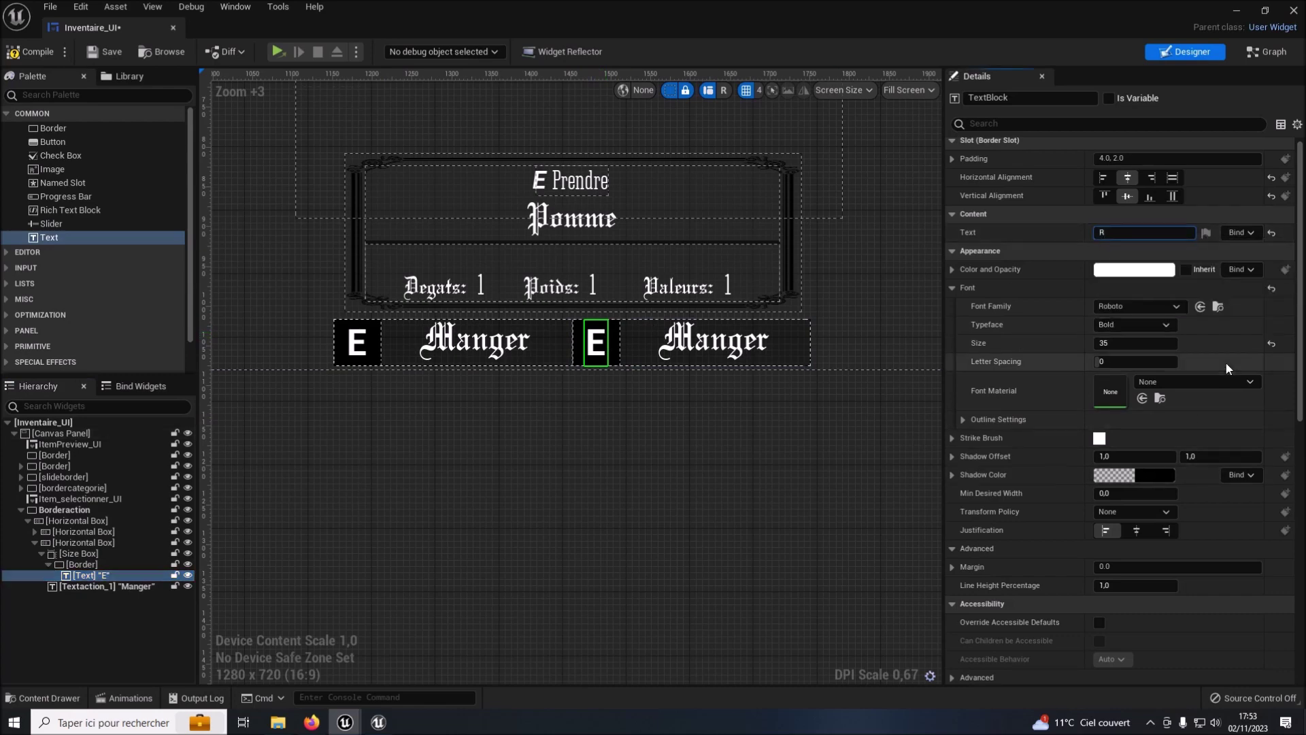
{"action": "left_click", "coordinate": [789, 347]}
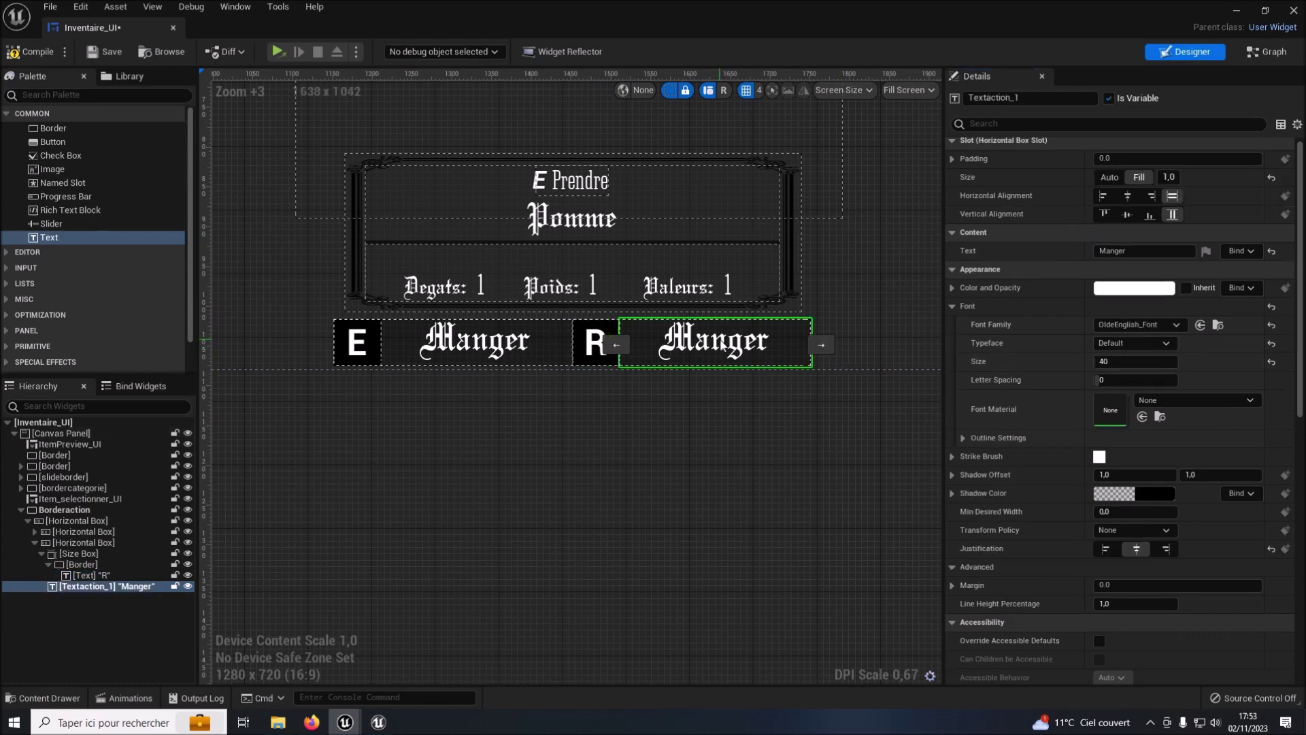
Change the second prompt's action text from 'Manger' to 'Jeter'.
{"action": "left_click", "coordinate": [1096, 251]}
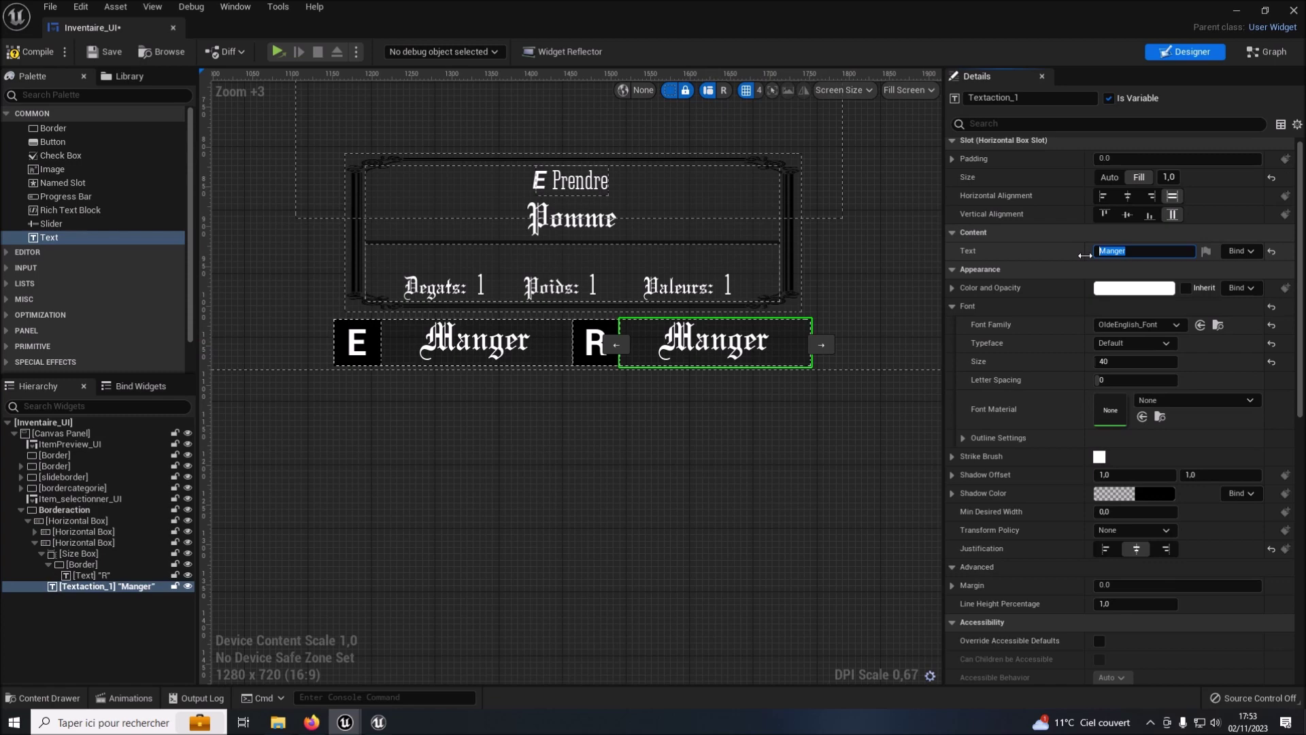
{"action": "type", "text": "Jeter"}
{"action": "key", "text": "Return"}
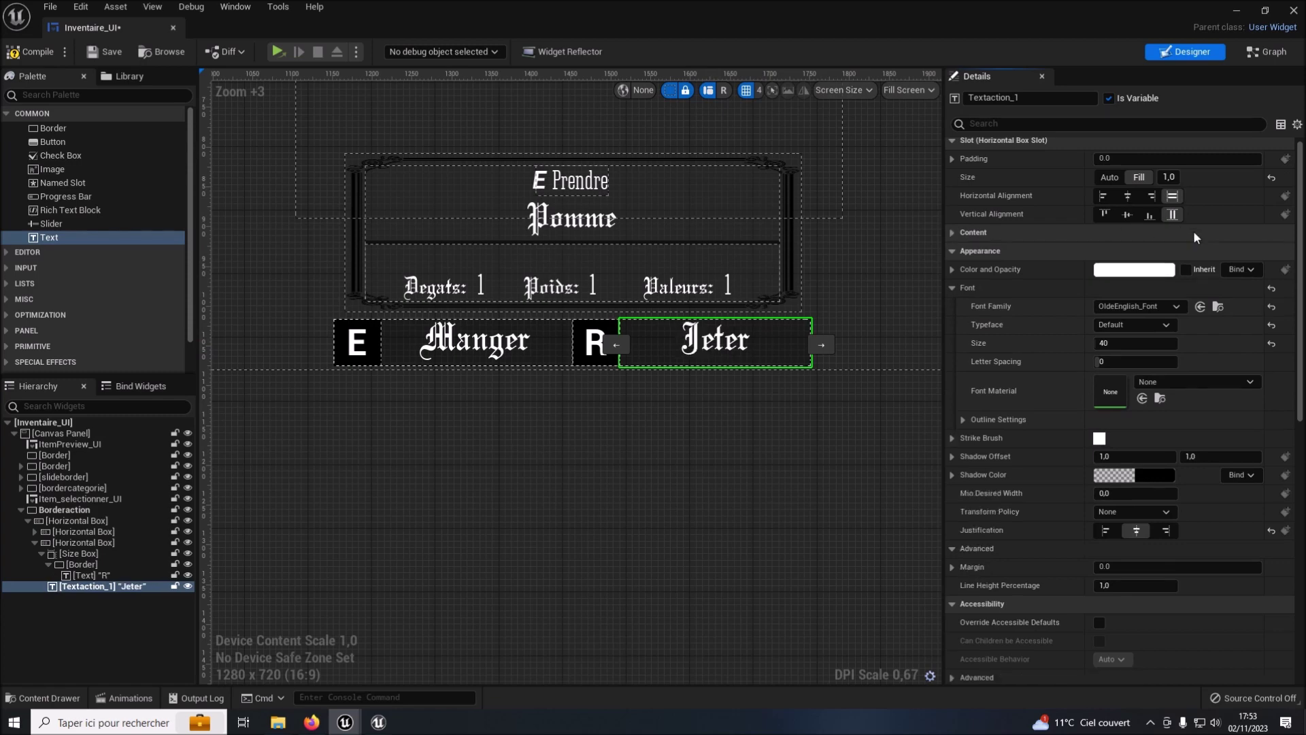
{"action": "left_click", "coordinate": [692, 512]}
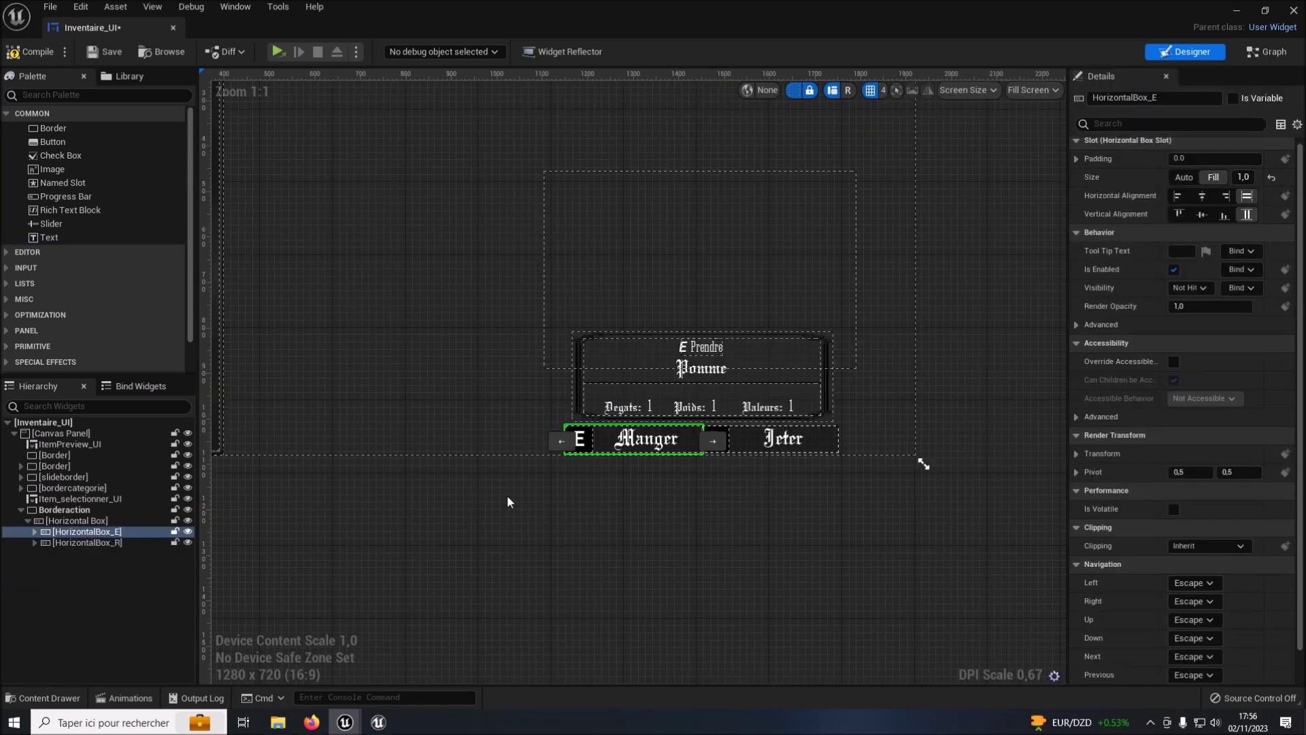
{"action": "left_click", "coordinate": [84, 542]}
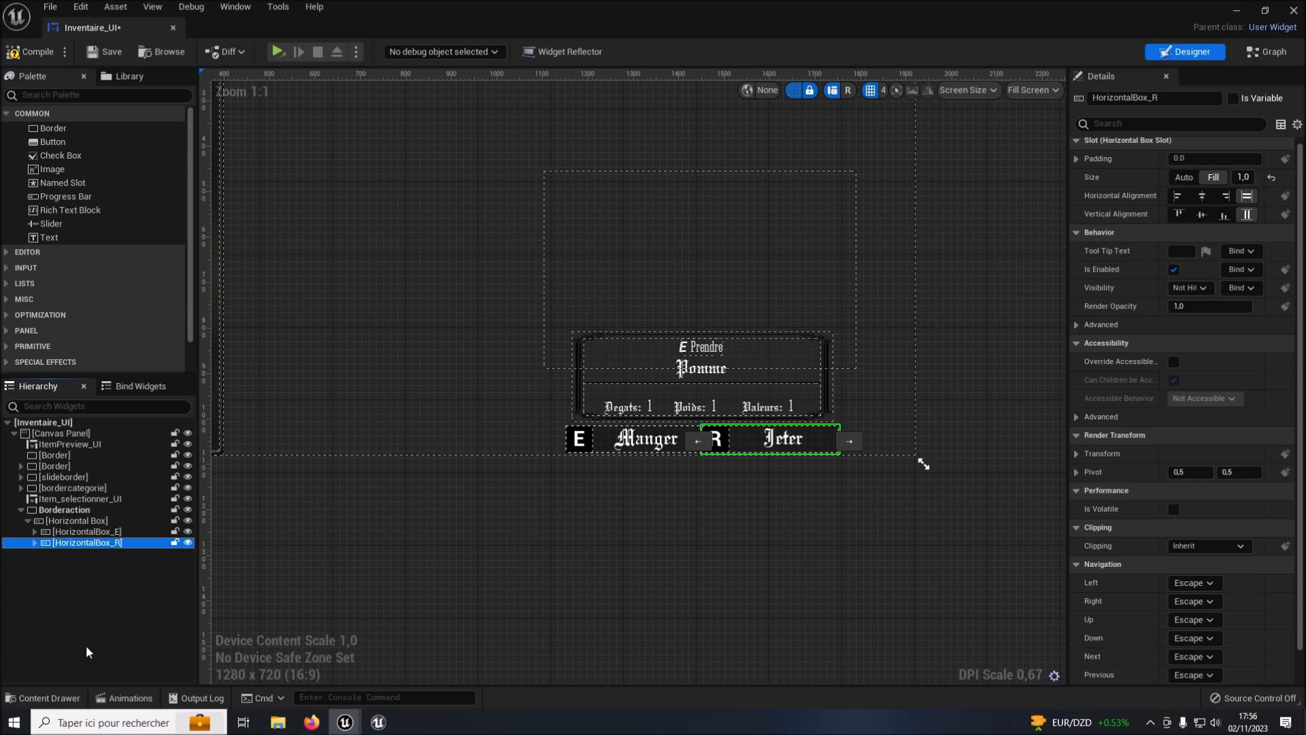
{"action": "left_click", "coordinate": [115, 623]}
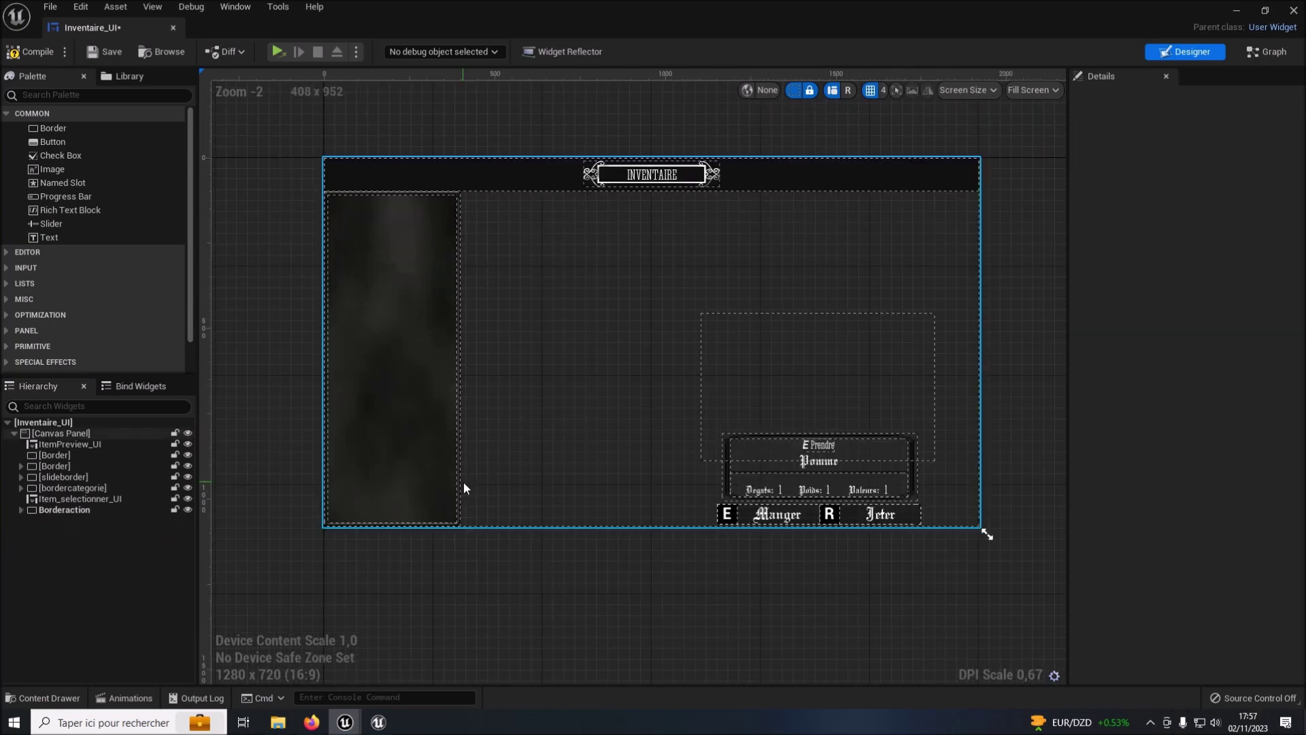
{"action": "scroll", "coordinate": [562, 447], "scroll_direction": "up", "scroll_amount": 2}
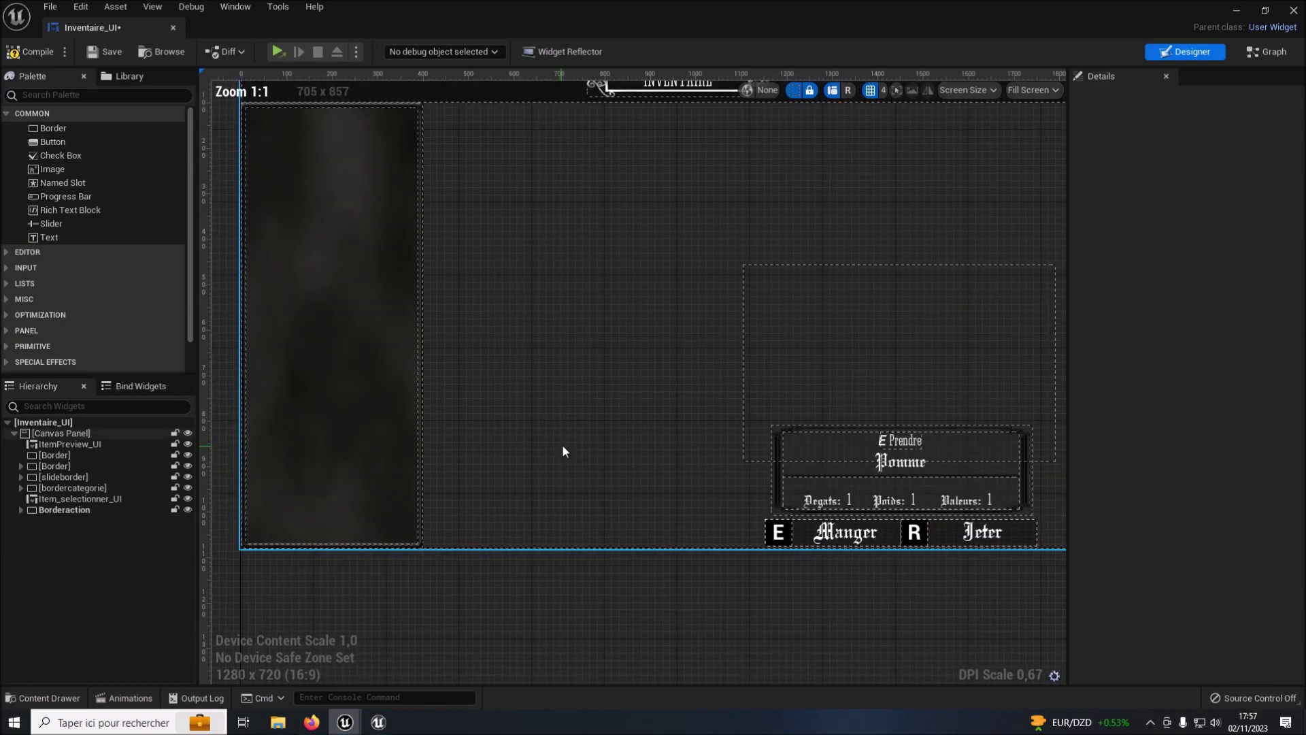
{"action": "right_click_drag", "start_coordinate": [562, 446], "coordinate": [502, 455]}
{"action": "scroll", "coordinate": [494, 464], "scroll_direction": "down", "scroll_amount": 1}
{"action": "scroll", "coordinate": [494, 464], "scroll_direction": "down", "scroll_amount": 1}
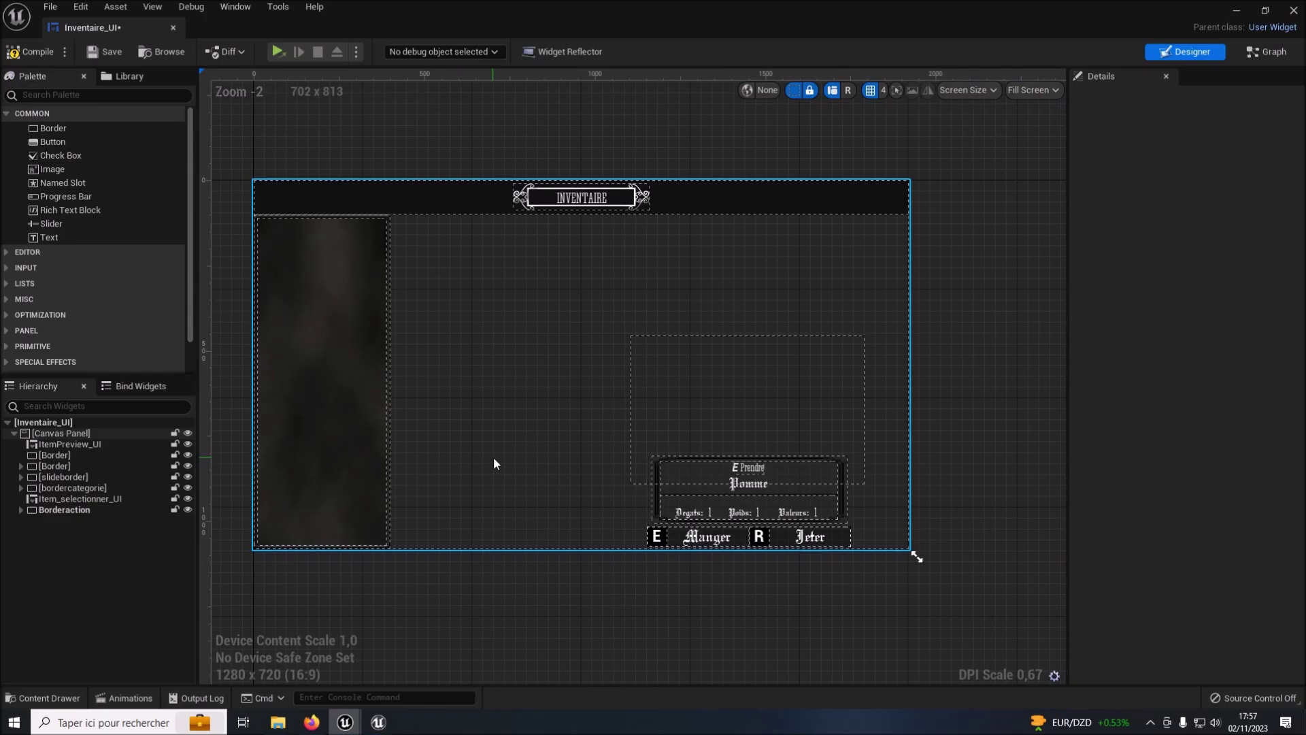